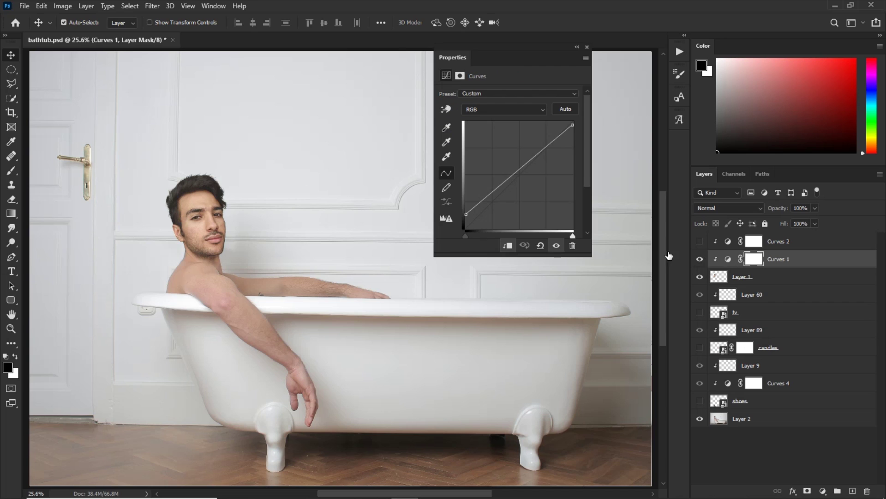
Lower the black point of the Curves 1 adjustment's RGB curve slightly
drag(462, 226, 458, 216)
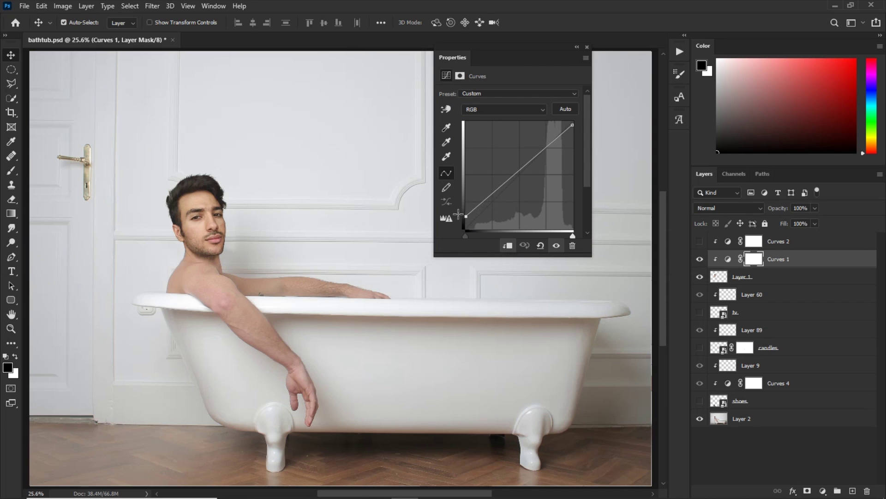
click(588, 46)
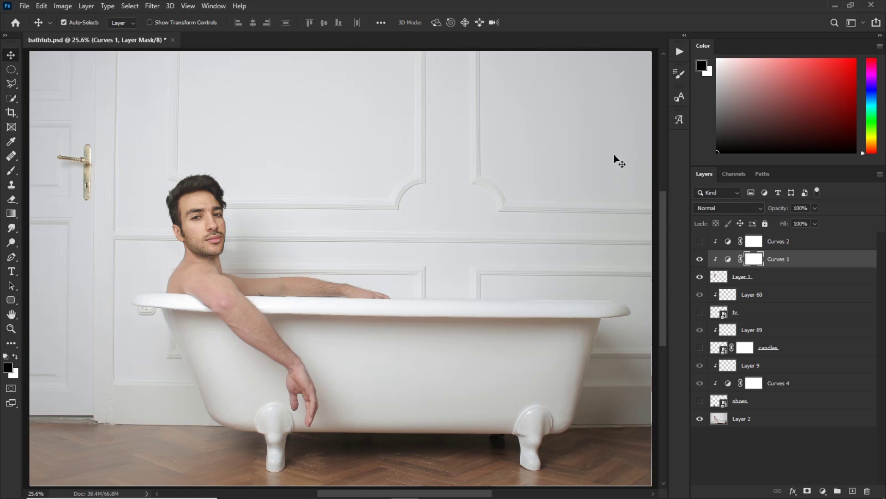
Show the Curves 2 adjustment and inspect its Red, Green and Blue channel curves
double_click(727, 242)
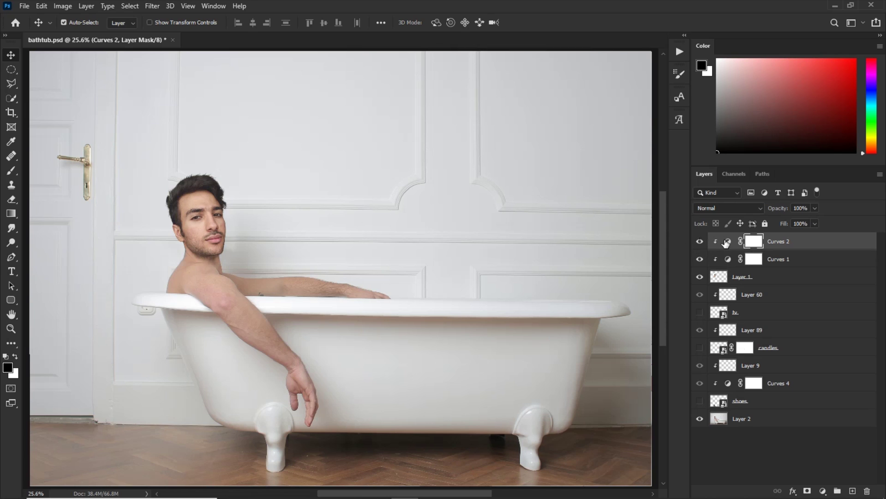
click(503, 109)
click(487, 122)
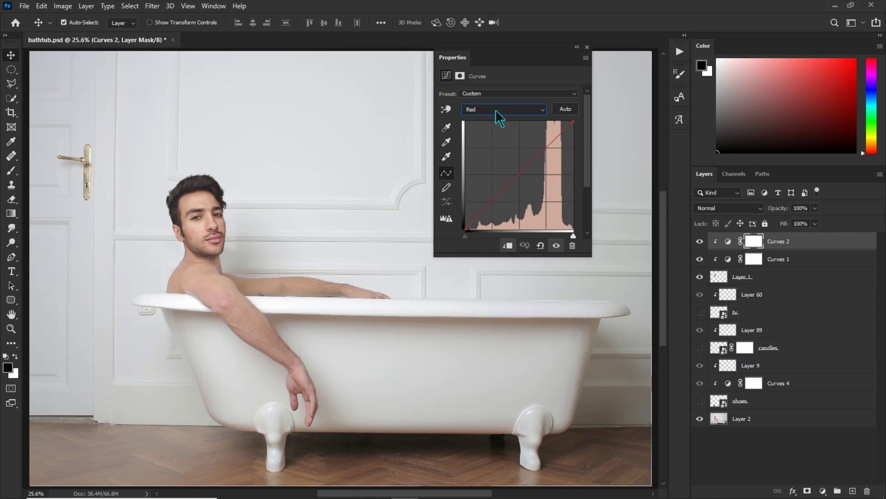
click(495, 109)
click(486, 132)
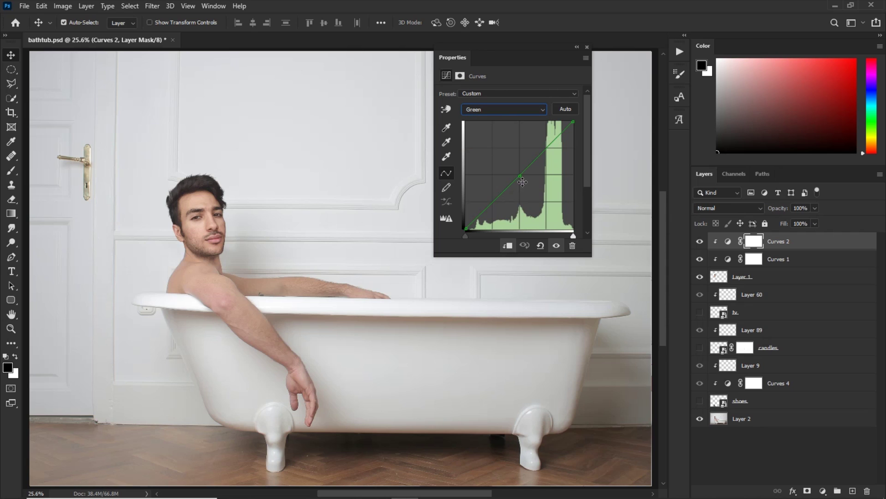
click(498, 113)
click(491, 142)
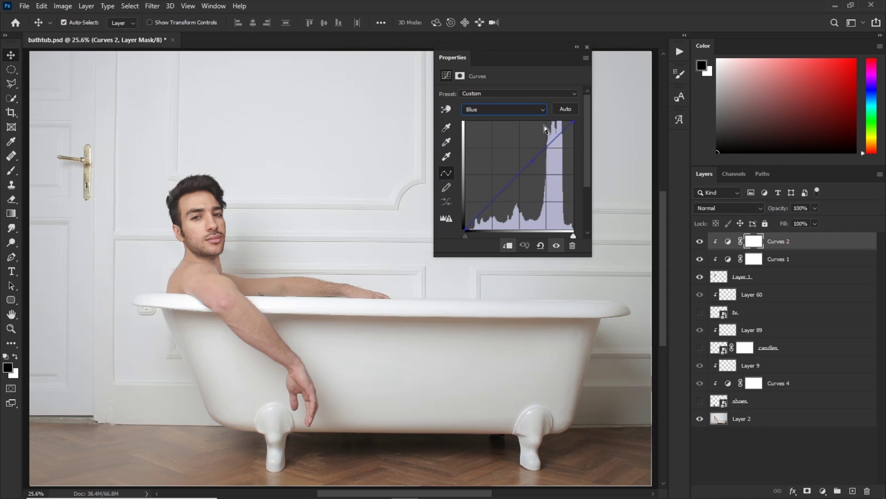
click(586, 47)
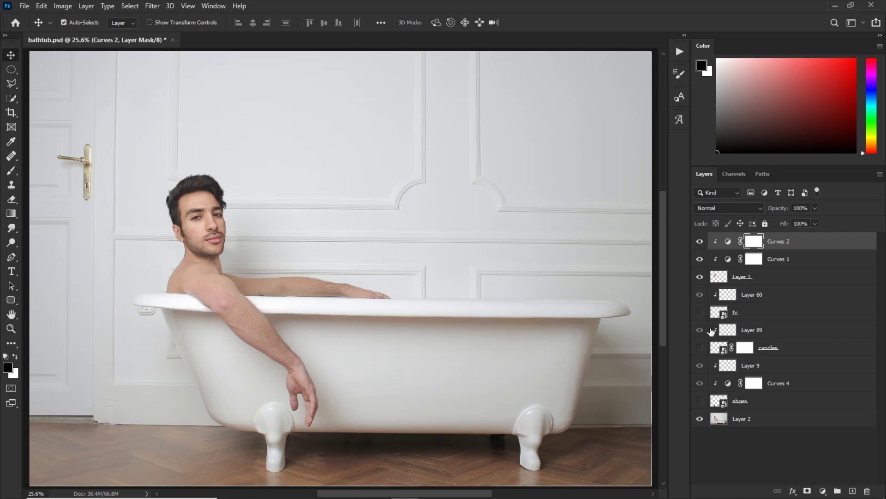
Make the tv, candles and shoes layers visible in the bathtub composition
key(ctrl+minus)
click(701, 314)
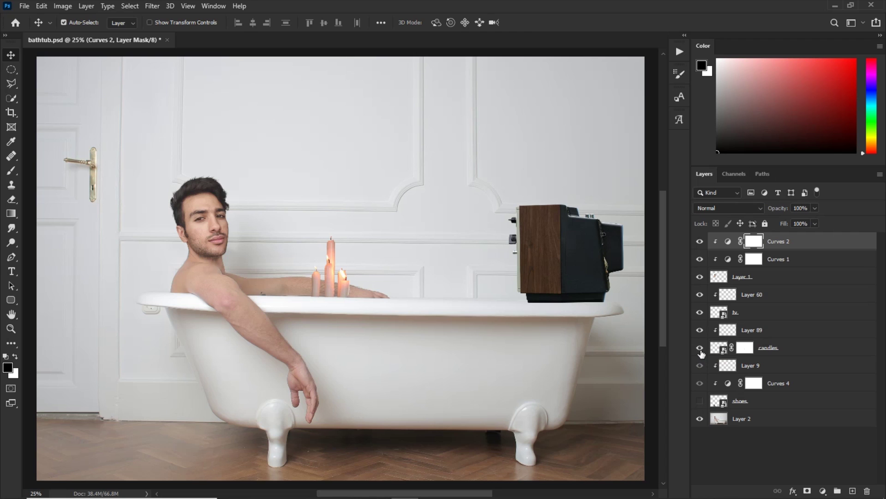
click(700, 401)
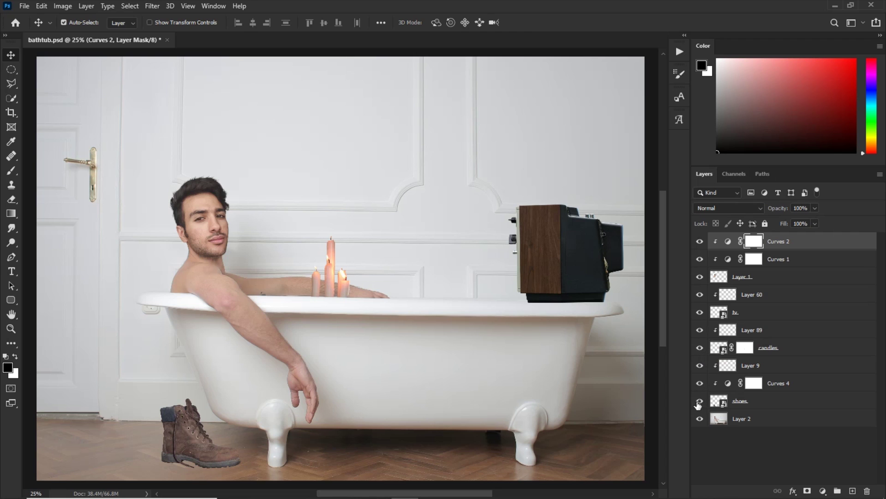
key(ctrl+minus)
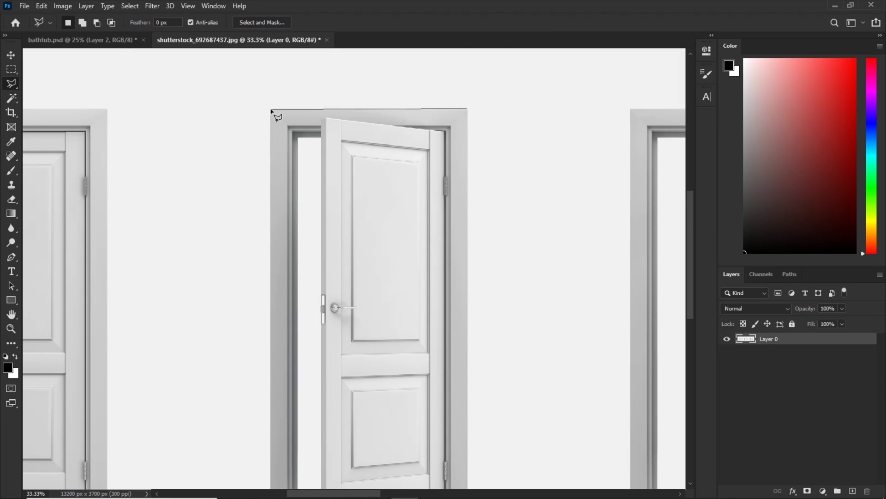
Finish a polygonal selection around the half-open middle door and its frame, and mask out the rest of the door photo
click(271, 111)
scroll(327, 251, down, 5)
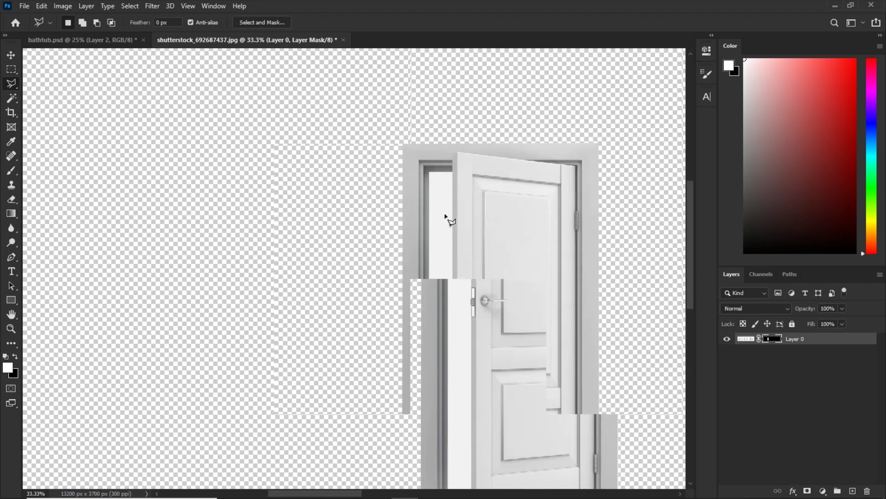
Outline the opening between the door and its frame with the Polygonal Lasso, remove it from the mask, and disable the mask
scroll(446, 216, up, 1)
scroll(432, 293, down, 6)
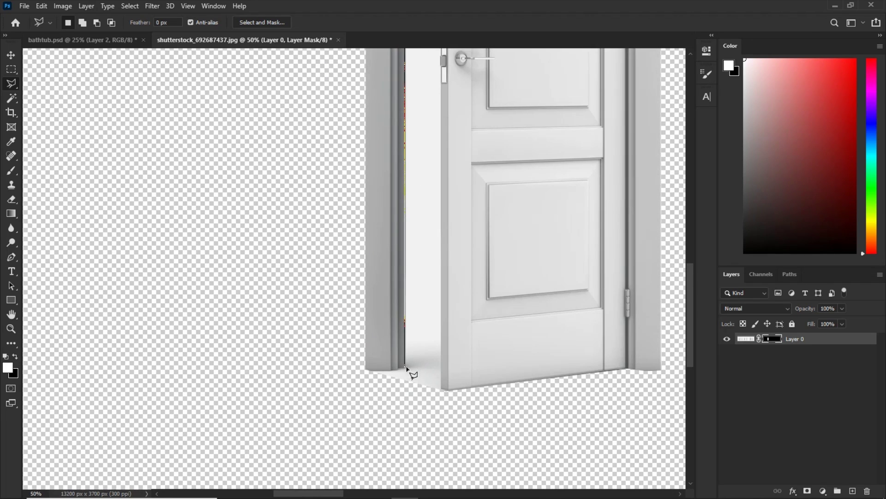
scroll(407, 368, down, 3)
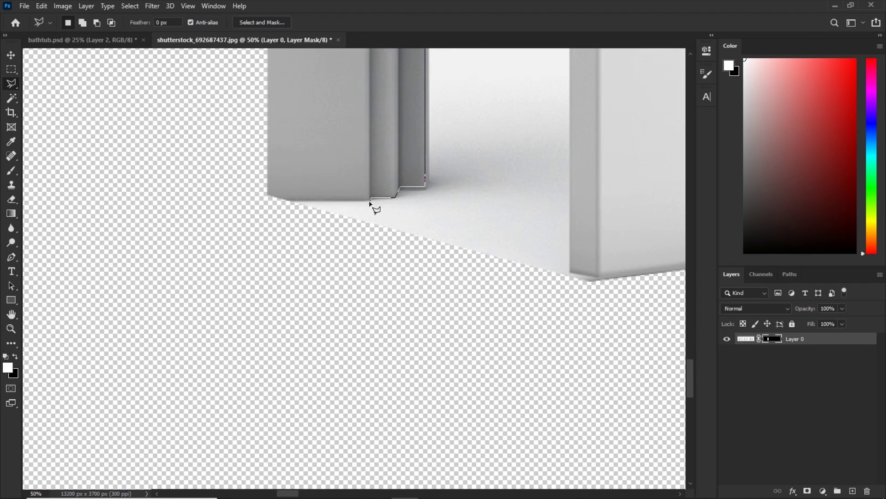
click(549, 323)
click(588, 305)
click(598, 277)
scroll(572, 238, down, 1)
drag(572, 238, 358, 418)
scroll(368, 262, down, 1)
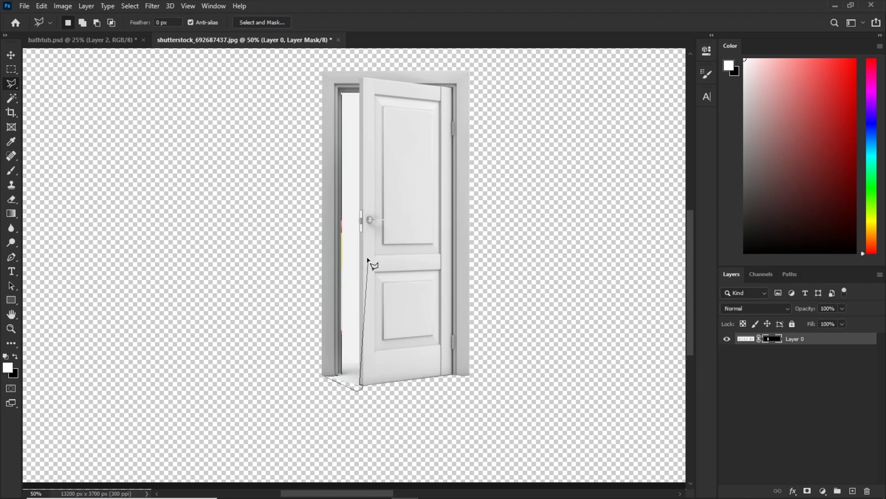
double_click(361, 94)
key(Delete)
key(ctrl+d)
shift+click(771, 338)
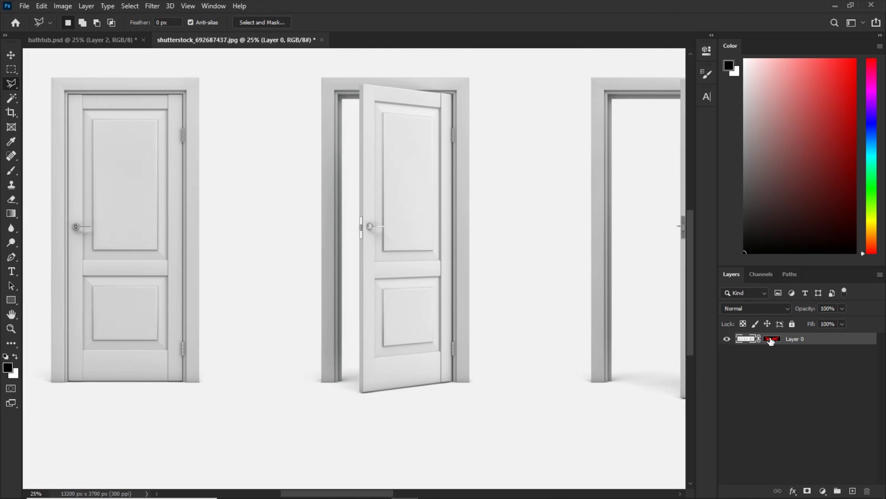
right_click(780, 344)
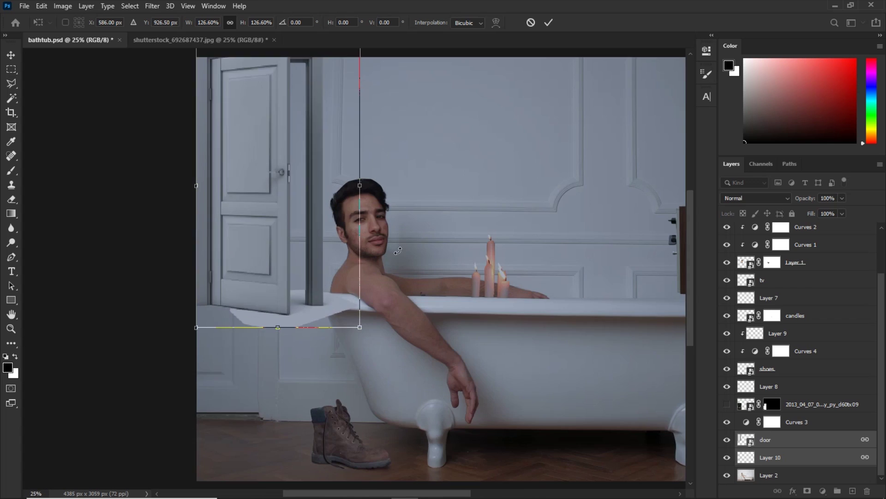
Scale the linked door and Layer 10 proportionally to about 187% and position them over the doorway in the bathtub photo
drag(276, 206, 263, 319)
key(ctrl+minus)
drag(296, 193, 296, 129)
drag(304, 260, 273, 270)
drag(263, 139, 261, 103)
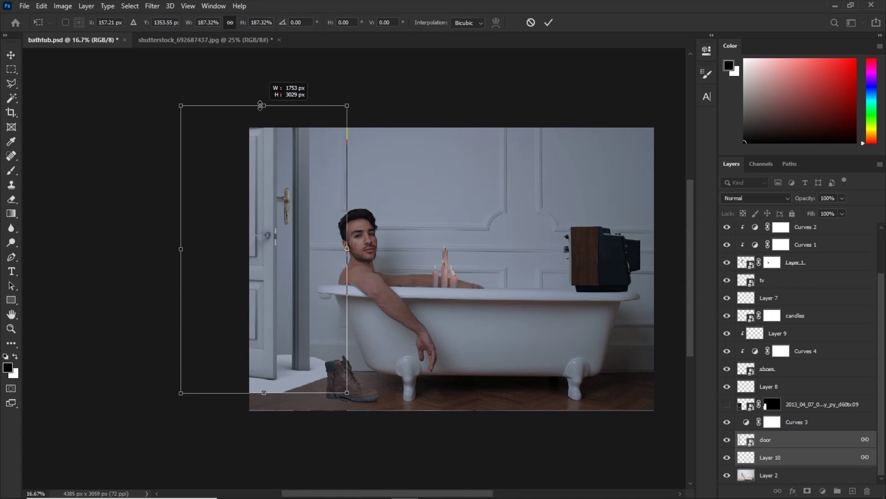
drag(287, 278, 290, 278)
click(548, 22)
Lower the door layers' opacity to 59% to compare them with the original doorway, and restore it to 100%
key(ctrl+plus)
drag(361, 298, 381, 258)
drag(813, 199, 790, 199)
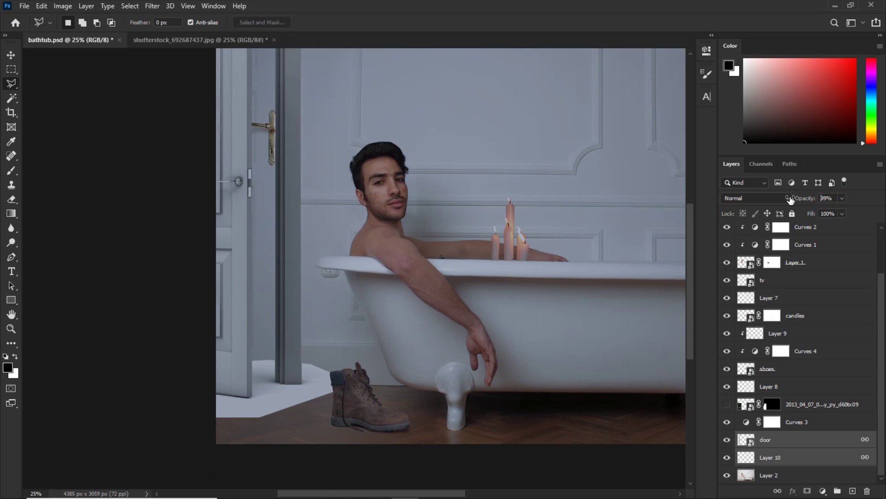
key(ctrl+plus)
scroll(309, 348, down, 1)
key(ctrl)
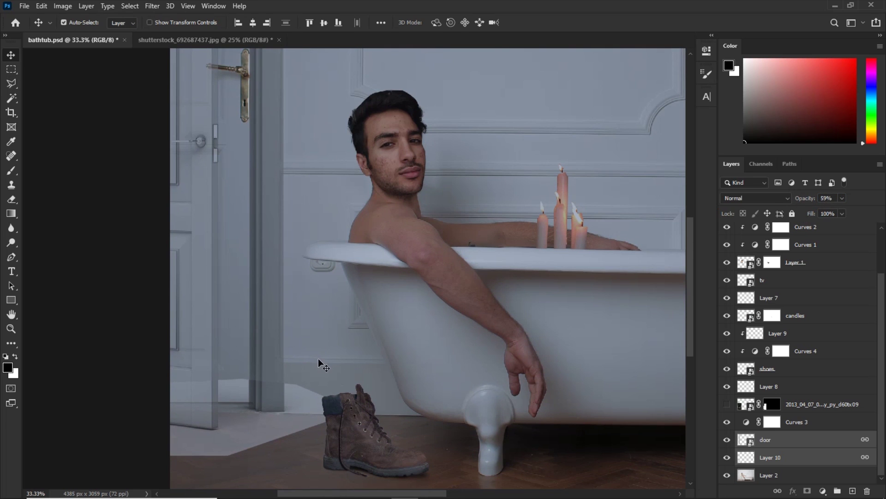
key(ctrl+minus)
key(ctrl+minus)
key(ctrl+minus)
drag(798, 199, 826, 199)
Set Layer 10 beneath the door to Multiply blending and add a layer mask to it
key(ctrl+plus)
key(ctrl+plus)
drag(419, 368, 494, 334)
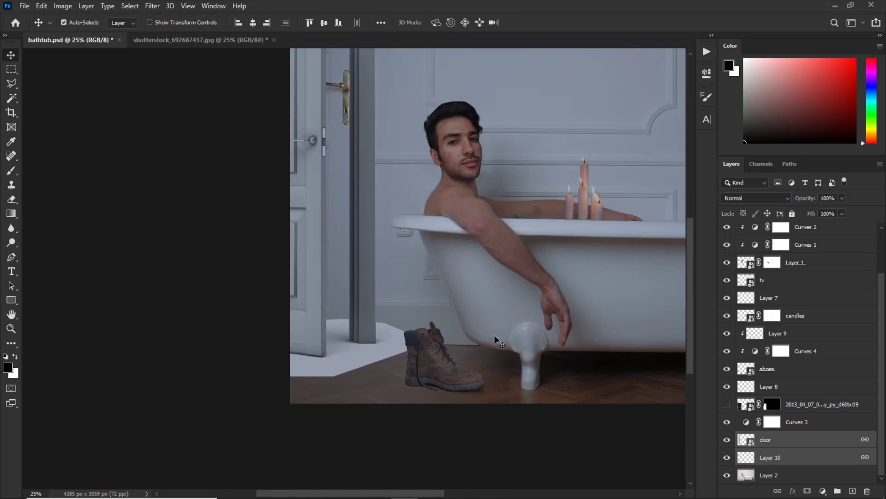
click(785, 457)
click(747, 199)
click(729, 241)
click(809, 490)
Paint on Layer 10's mask with an enlarged Soft Round brush at reduced flow to fade the shadow around the door's base
key(b)
drag(372, 322, 367, 243)
key(ctrl+plus)
key(ctrl+plus)
right_click(389, 248)
click(416, 366)
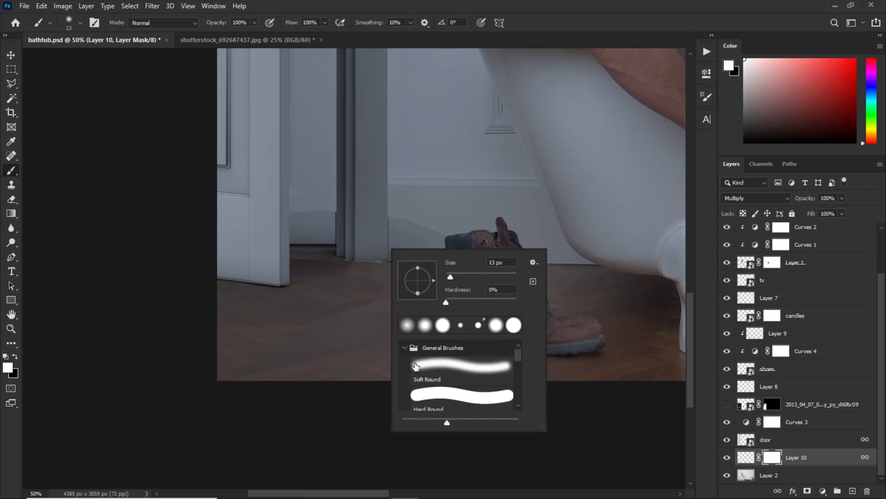
click(514, 15)
drag(291, 22, 238, 28)
key(bracketright)
key(bracketright)
drag(399, 229, 439, 243)
drag(371, 239, 304, 238)
key(bracketright)
key(bracketright)
key(bracketright)
key(bracketright)
drag(404, 296, 224, 345)
click(727, 458)
click(727, 457)
key(bracketleft)
key(bracketleft)
key(bracketleft)
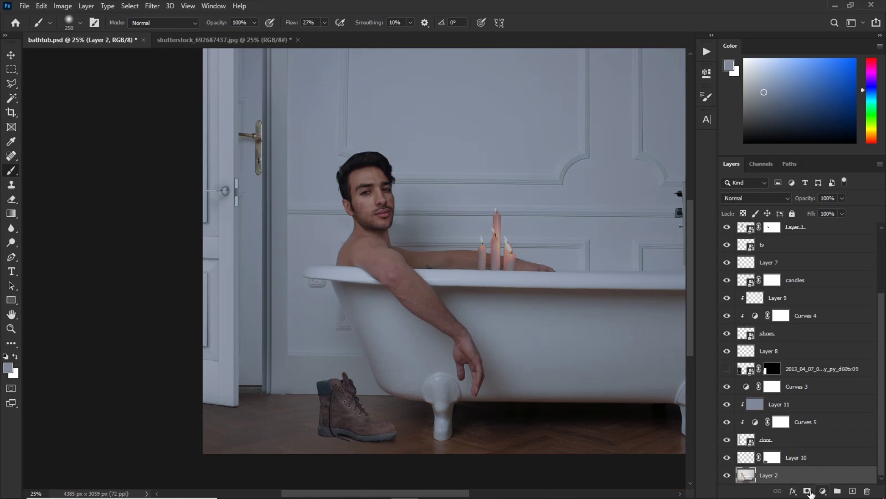
Add a mask to Layer 2 and paint out the vertical gap beside the open door with a 250 px hard brush
click(808, 492)
right_click(252, 159)
double_click(321, 308)
drag(268, 139, 289, 208)
drag(273, 131, 268, 267)
drag(270, 312, 270, 443)
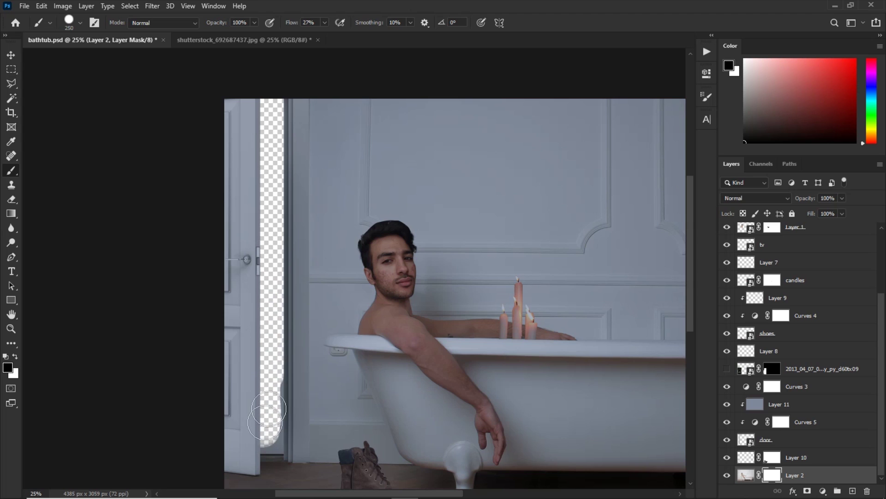
Refine the bottom edge of the door gap on Layer 2's mask using a hard brush reduced to 25 px
key(ctrl+plus)
key(ctrl+plus)
key(ctrl+plus)
key(ctrl+plus)
key(bracketleft)
key(bracketleft)
key(bracketleft)
key(bracketleft)
key(bracketleft)
key(bracketleft)
key(bracketleft)
key(bracketleft)
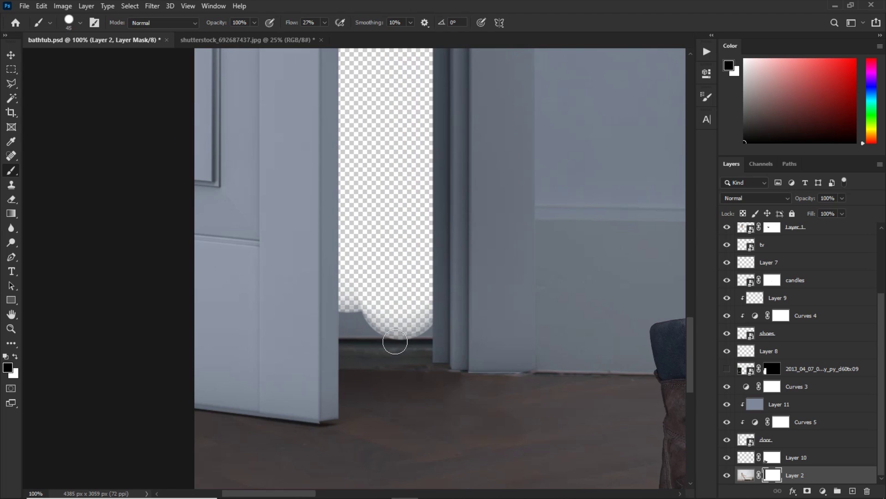
key(shift+0)
scroll(415, 277, down, 1)
key(ctrl+plus)
key(bracketleft)
key(bracketleft)
key(x)
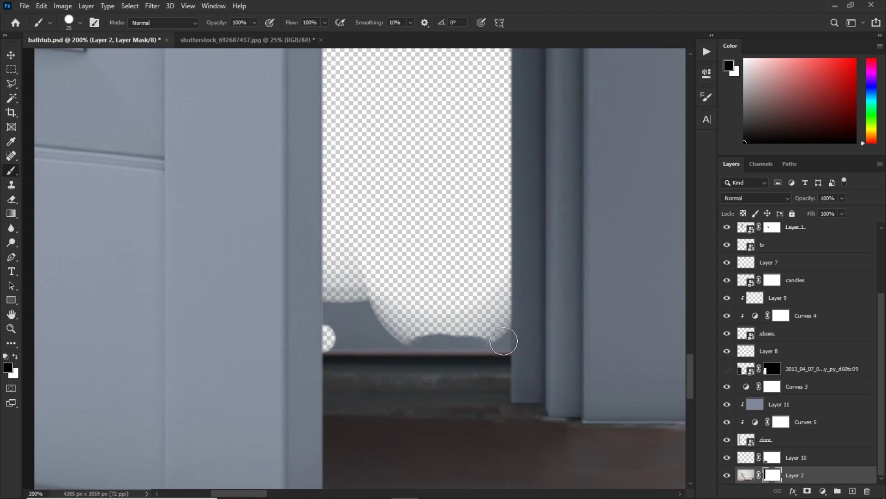
shift+click(517, 337)
mouse_move(519, 331)
mouse_down()
mouse_move(518, 304)
mouse_move(365, 240)
mouse_up()
Add a Solid Color fill layer and move it below Layer 2 so it fills the door gap
key(ctrl+minus)
key(ctrl+minus)
key(ctrl+minus)
key(ctrl+minus)
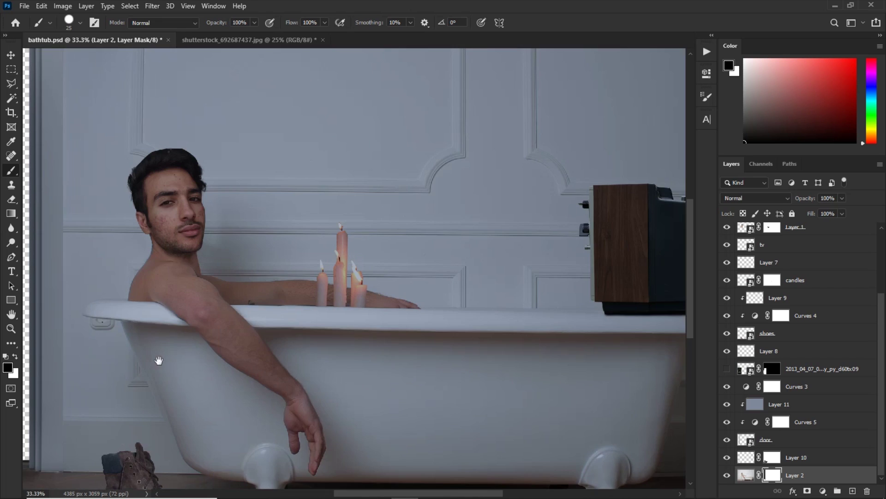
key(ctrl+0)
click(824, 491)
click(801, 293)
click(549, 98)
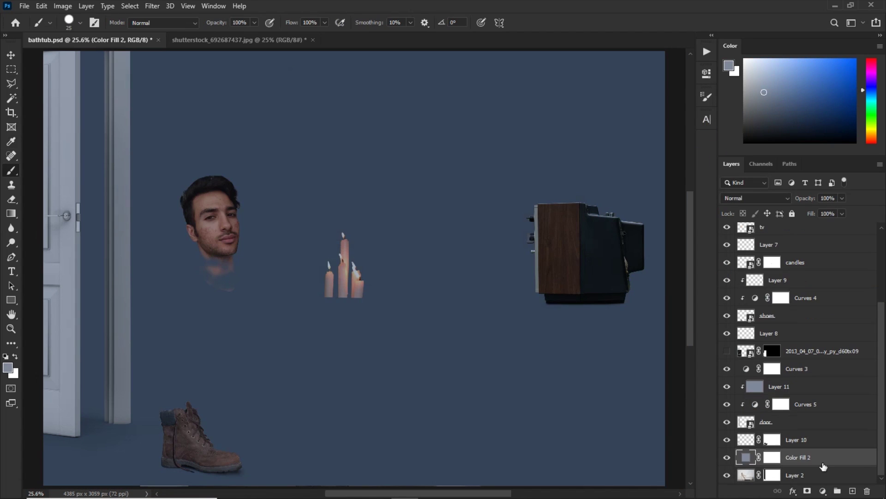
drag(855, 465, 849, 483)
Change the fill layer's color behind the door to dark green
key(ctrl+minus)
double_click(746, 474)
click(572, 213)
drag(555, 204, 569, 208)
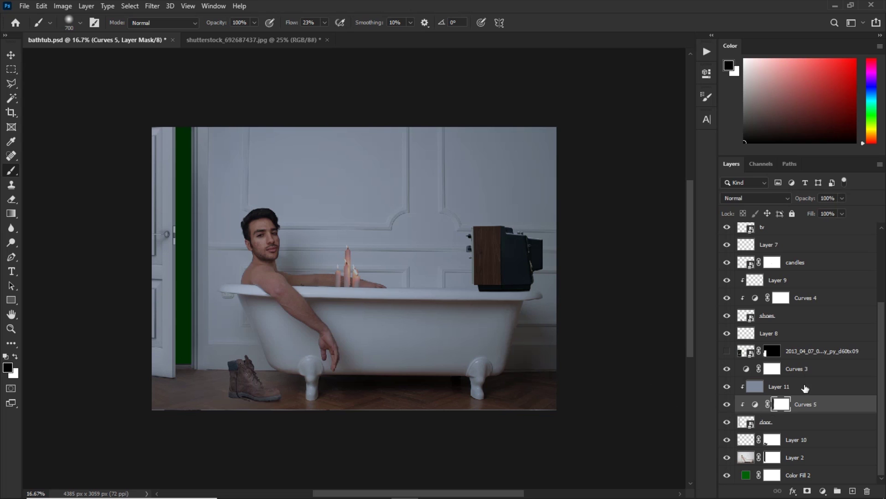
Add a darkening Exposure adjustment above Layer 11, clipped to the door, and invert its mask
click(785, 386)
click(823, 491)
click(820, 356)
drag(609, 135, 603, 134)
click(691, 64)
key(ctrl+i)
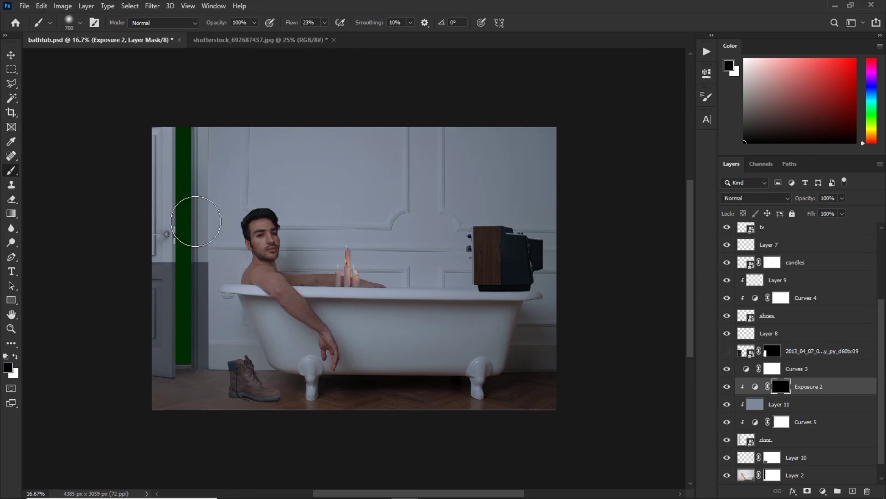
Paint white on the Exposure mask over the door's outer edge with a 1000 px soft brush and set the adjustment's opacity to 79%
key(x)
key(bracketright)
key(bracketright)
key(bracketright)
drag(138, 376, 160, 56)
drag(791, 199, 789, 198)
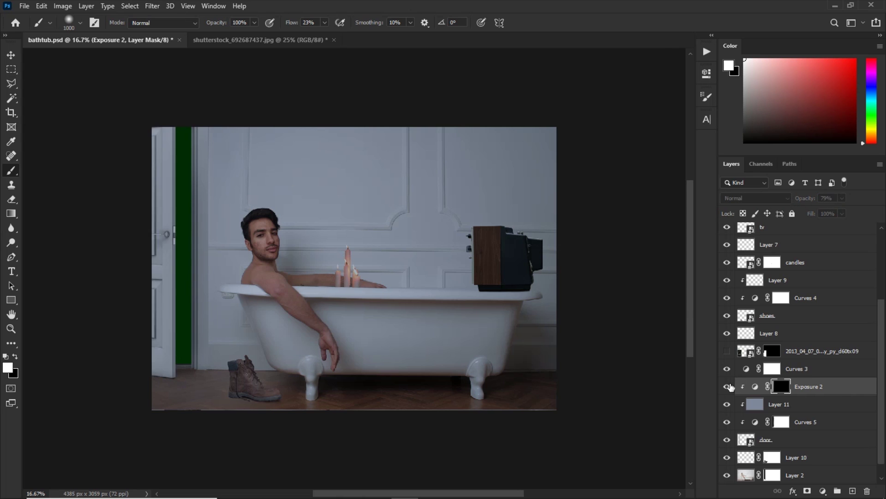
scroll(355, 269, up, 2)
key(bracketleft)
key(bracketleft)
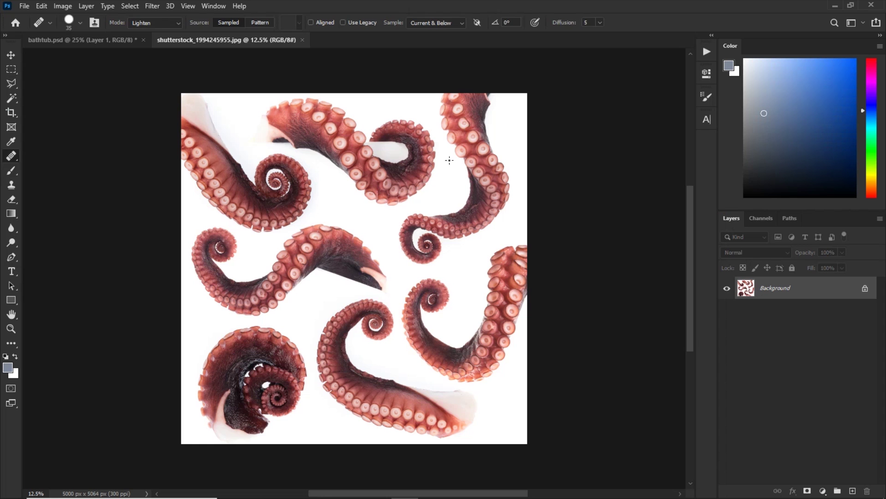
Select the white background around the octopus tentacles with the Magic Wand at tolerance 19 and mask it out
key(w)
click(354, 205)
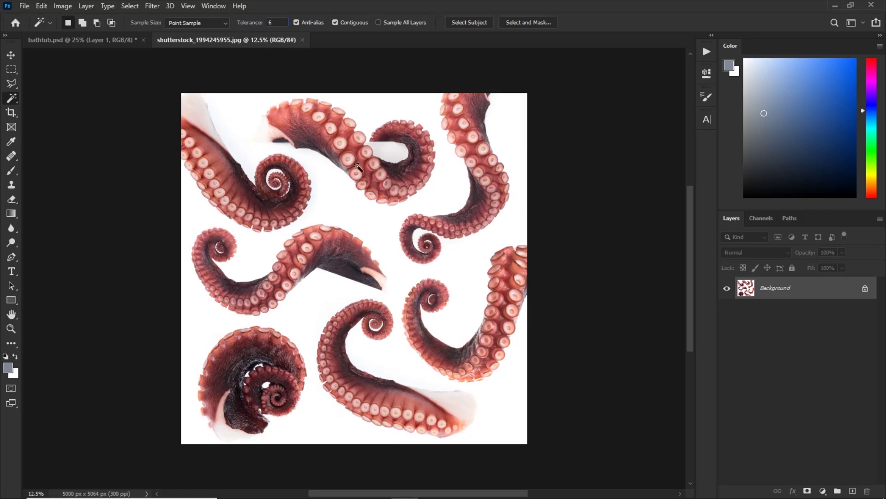
click(353, 192)
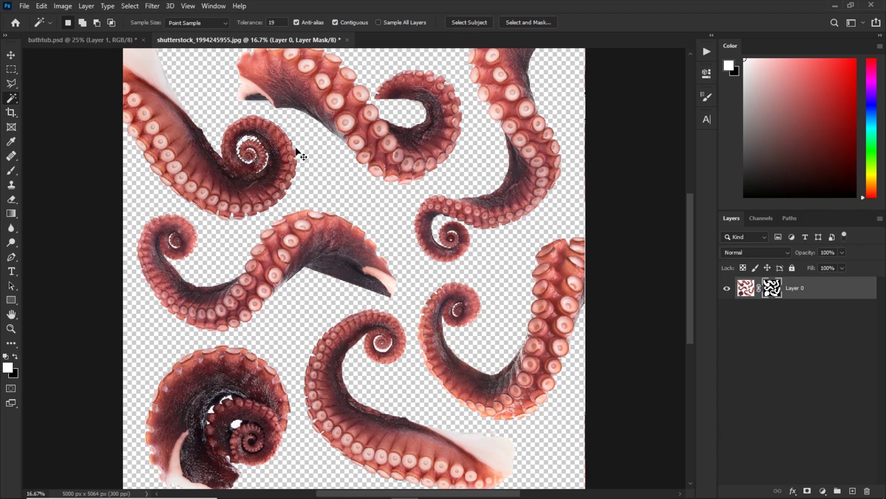
Add a black Solid Color fill layer beneath the masked tentacles
click(823, 490)
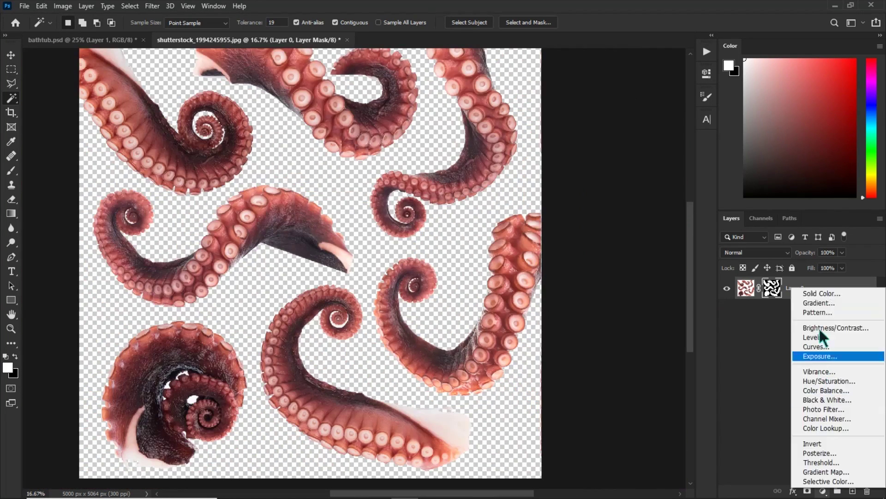
click(806, 291)
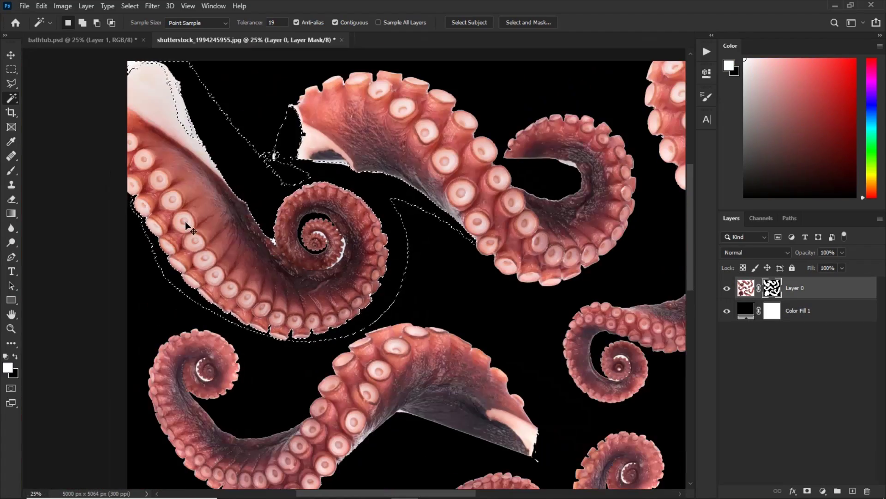
Deselect the tentacles, scale the placed tentacle layer to 61.27%, flip it horizontally and position it across the door's upper part
key(ctrl+d)
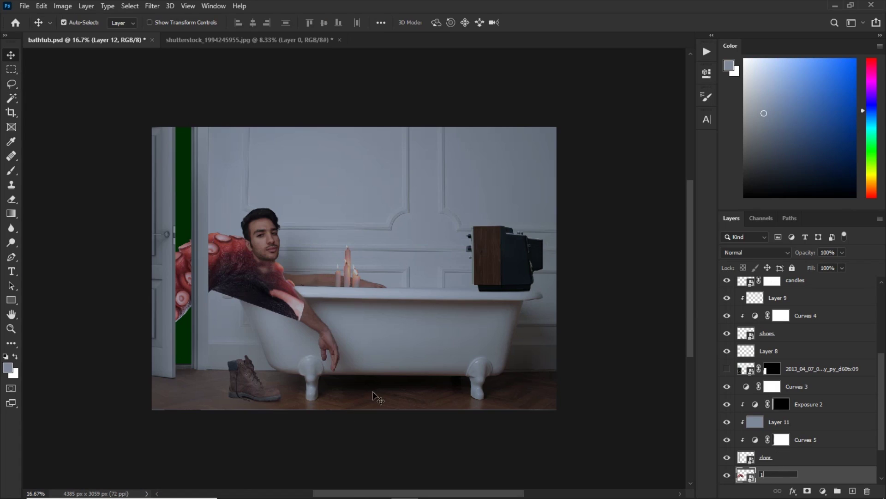
key(ctrl+t)
drag(266, 287, 279, 174)
right_click(357, 200)
click(383, 374)
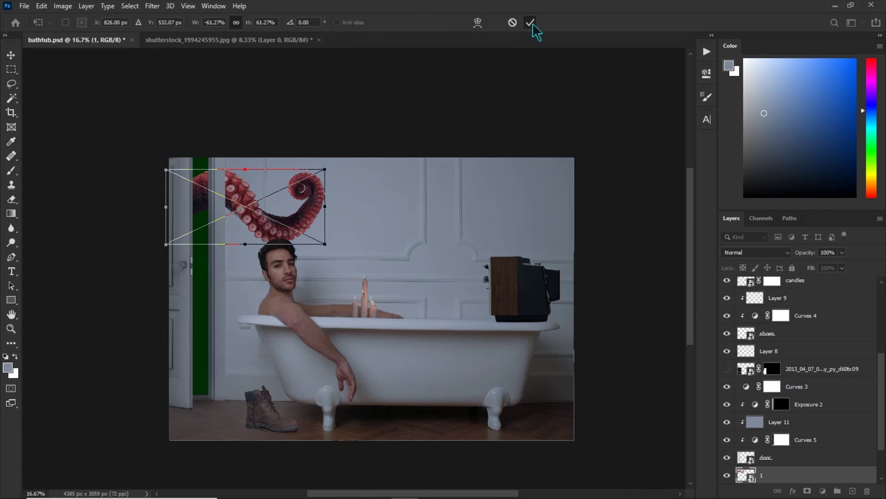
click(530, 22)
Move tentacle layer 1 above the Curves 3 adjustment and toggle that adjustment's visibility to compare the effect
drag(775, 476, 769, 383)
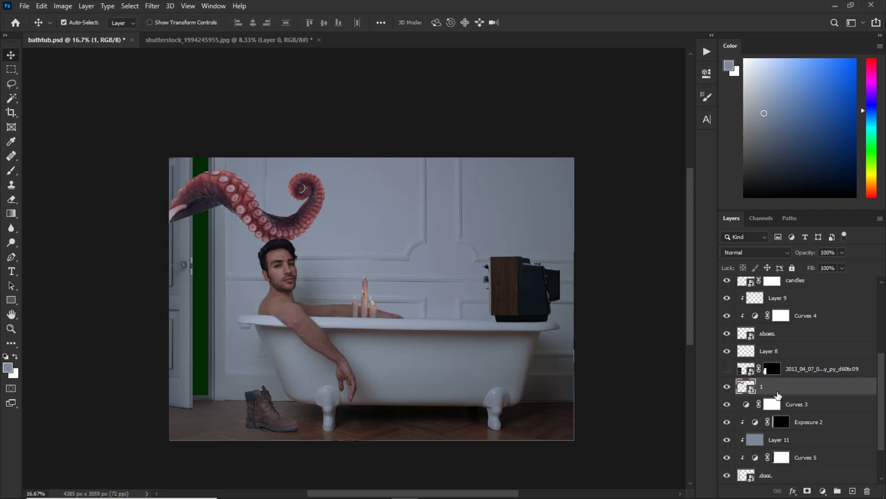
click(727, 404)
click(727, 405)
click(727, 405)
click(727, 405)
click(727, 404)
click(727, 404)
click(727, 405)
click(727, 404)
click(727, 404)
click(727, 404)
Try a smaller size for the tentacle on layer 1 beside the door gap
key(ctrl+t)
drag(277, 203, 224, 191)
click(531, 23)
key(ctrl+plus)
scroll(767, 417, down, 1)
Try masking layer 1 with the inverted outline of the door layer and brushing its mask with white
ctrl+click(749, 458)
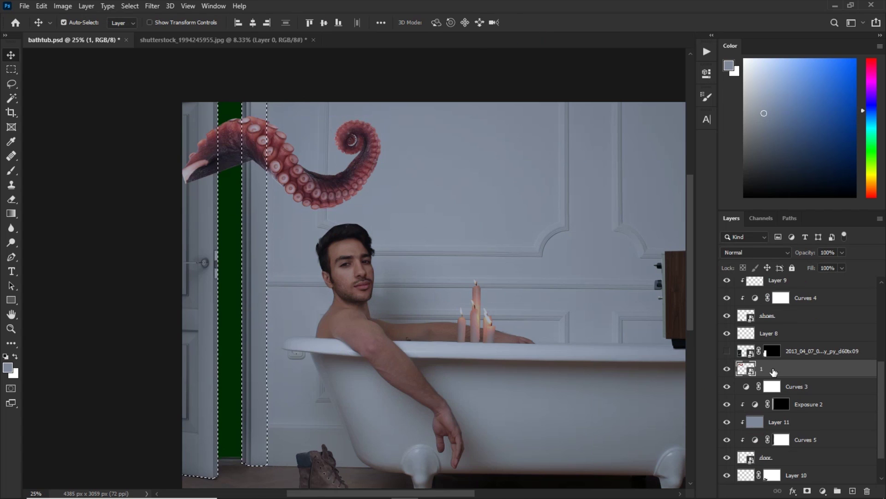
click(807, 491)
key(ctrl+i)
key(b)
key(x)
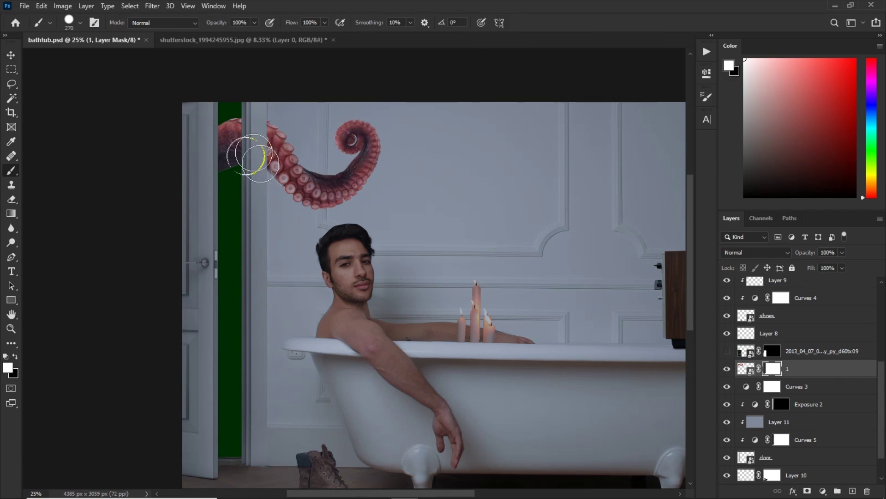
key(ctrl+minus)
alt+click(768, 370)
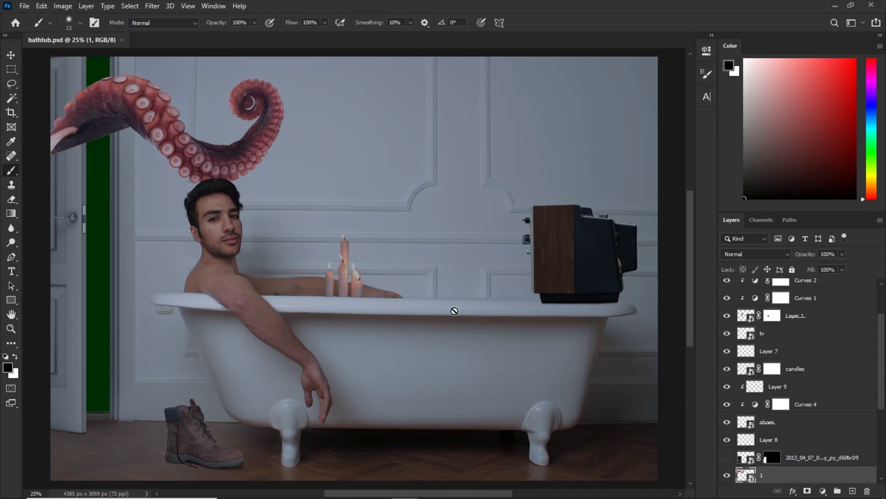
Mask layer 1 with the inverted outline of the door layer and show the mask on its own
click(806, 492)
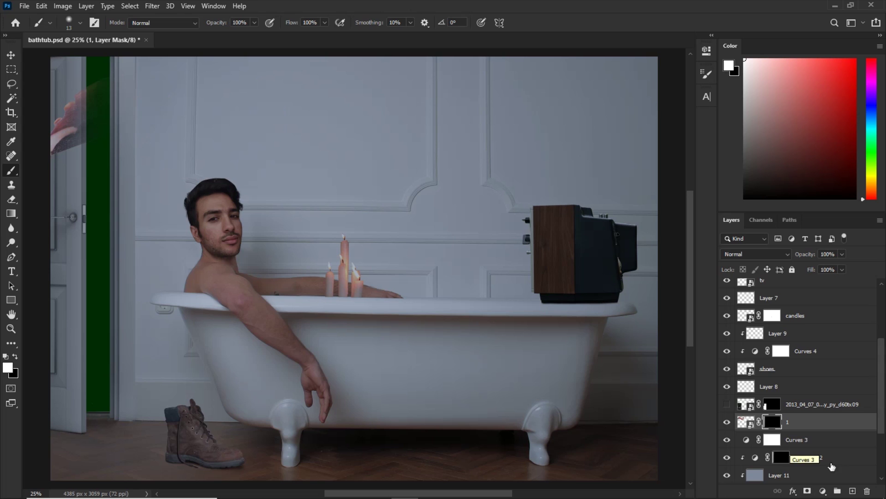
key(ctrl+z)
scroll(787, 444, down, 3)
ctrl+click(748, 457)
click(807, 490)
key(ctrl+i)
alt+click(772, 369)
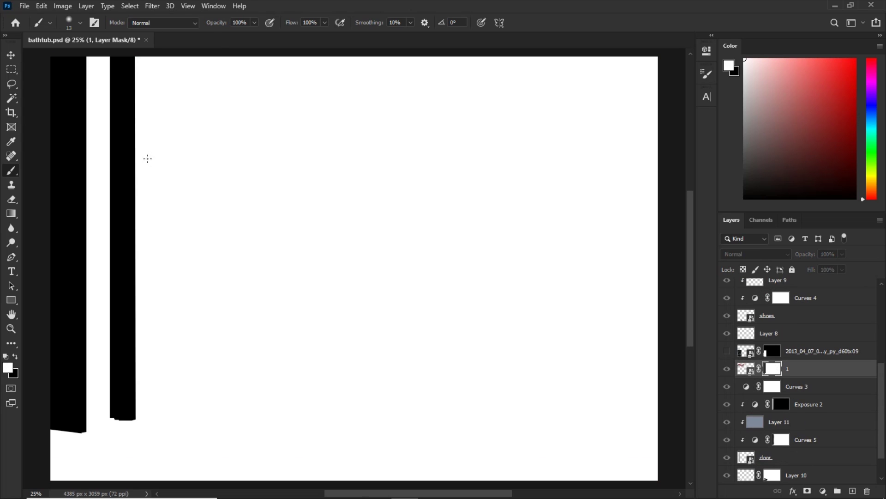
Paint the door-frame strip out of layer 1's mask in white with a soft 293 px brush and return to the image
alt+right_click(225, 190)
drag(130, 319, 122, 414)
right_click(137, 397)
double_click(188, 461)
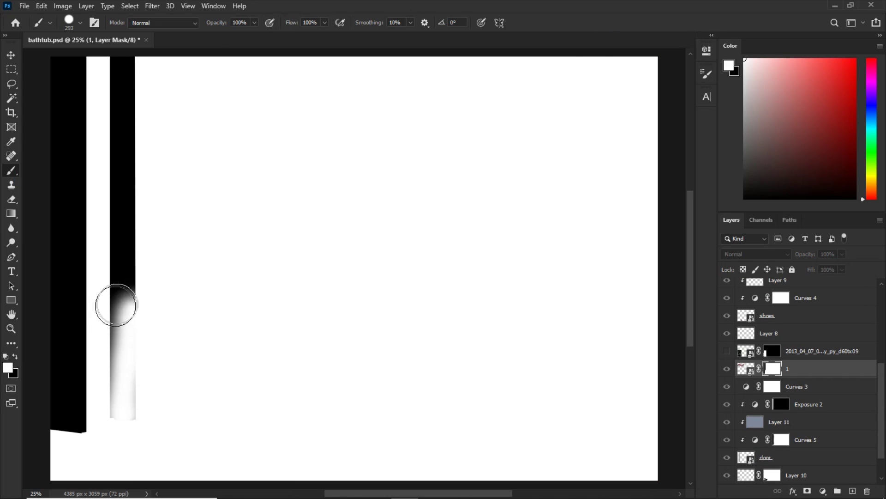
drag(118, 309, 116, 410)
drag(118, 71, 119, 295)
alt+click(772, 369)
Unlink layer 1's mask, scale the tentacle down a little within the door gap and shift it upward
scroll(439, 253, down, 2)
scroll(405, 257, up, 2)
scroll(406, 257, down, 2)
key(x)
click(746, 368)
key(ctrl+plus)
key(ctrl+t)
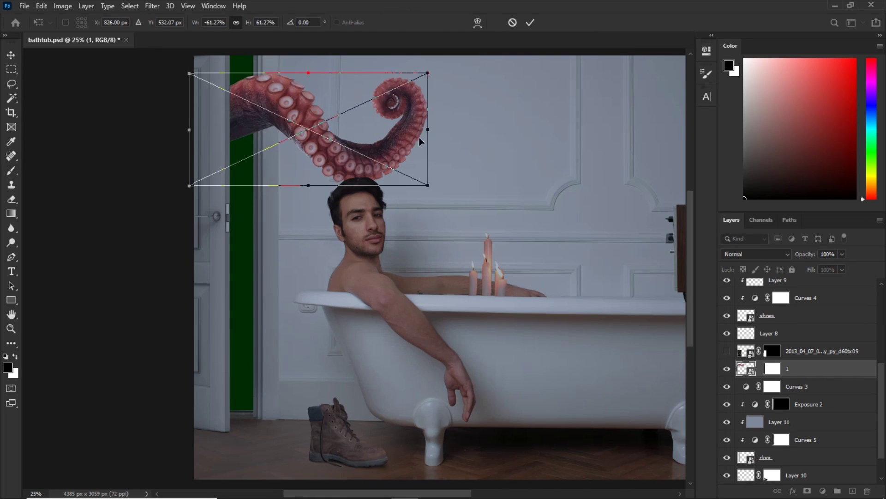
drag(425, 130, 396, 127)
key(shift+Up)
key(shift+Up)
key(shift+Up)
key(shift+Up)
key(shift+Up)
key(shift+Up)
key(shift+Up)
click(531, 22)
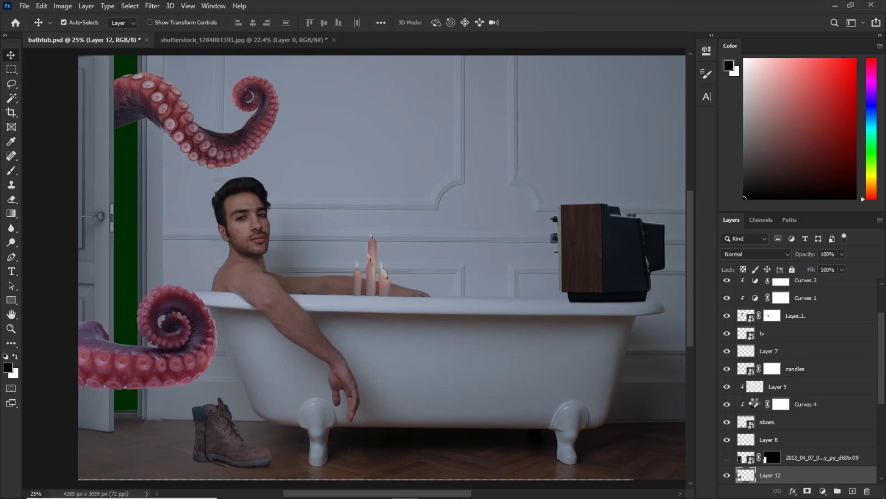
Rename the lower tentacle layer as 2, scale it down and move it into the door gap beside the tub
scroll(757, 406, down, 1)
double_click(771, 424)
text(2)
key(Return)
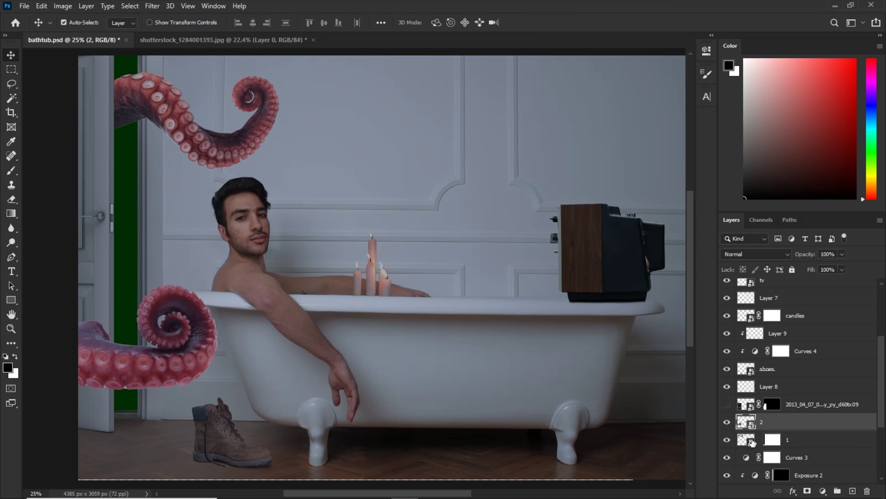
key(ctrl+t)
drag(218, 337, 175, 338)
drag(148, 353, 187, 364)
click(530, 23)
Copy layer 1's door mask onto layer 2 and save the document
drag(771, 440, 771, 423)
click(771, 423)
key(b)
key(x)
scroll(401, 247, up, 4)
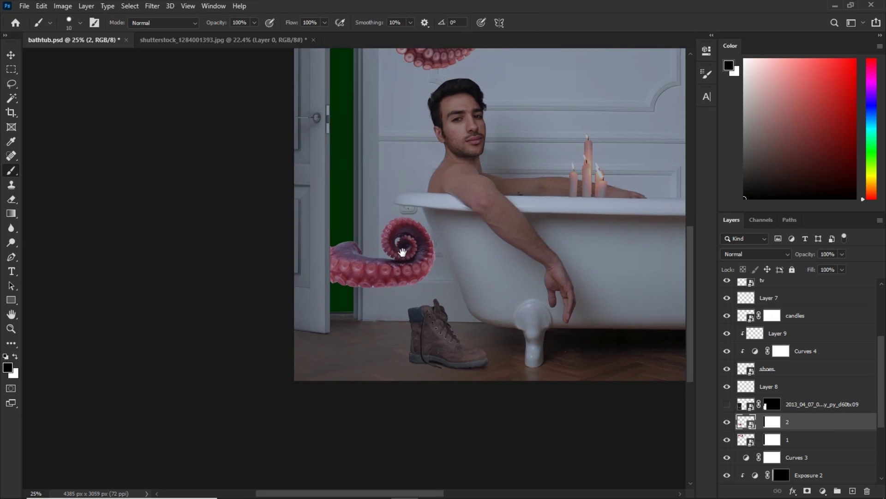
scroll(356, 222, up, 1)
key(x)
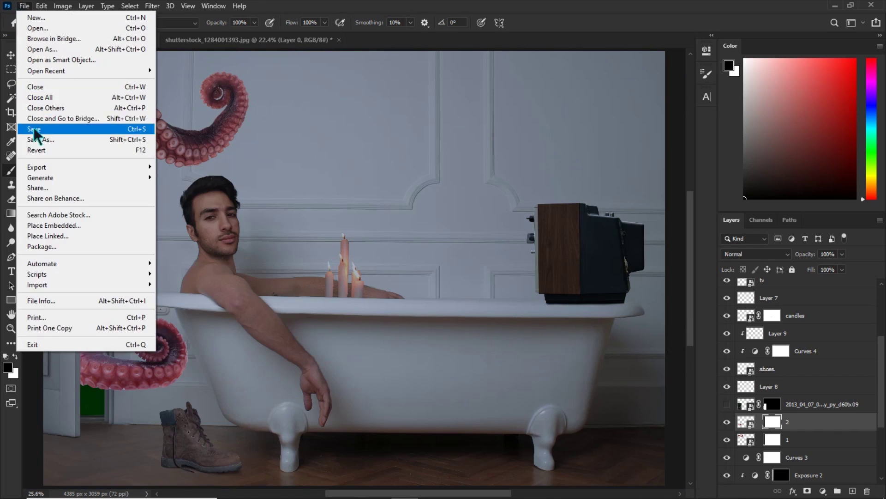
click(36, 134)
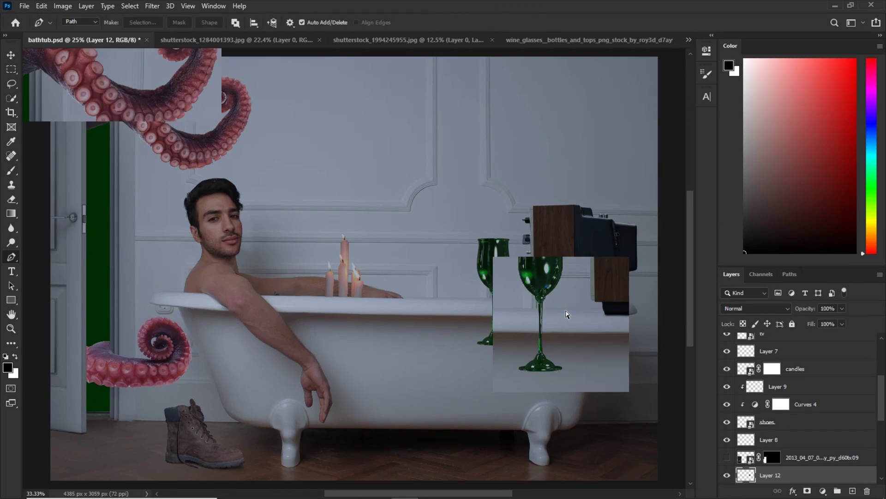
Convert the green goblet layer to a smart object, scale it to 78.13% and stand it on the tub rim beside the candles
right_click(780, 474)
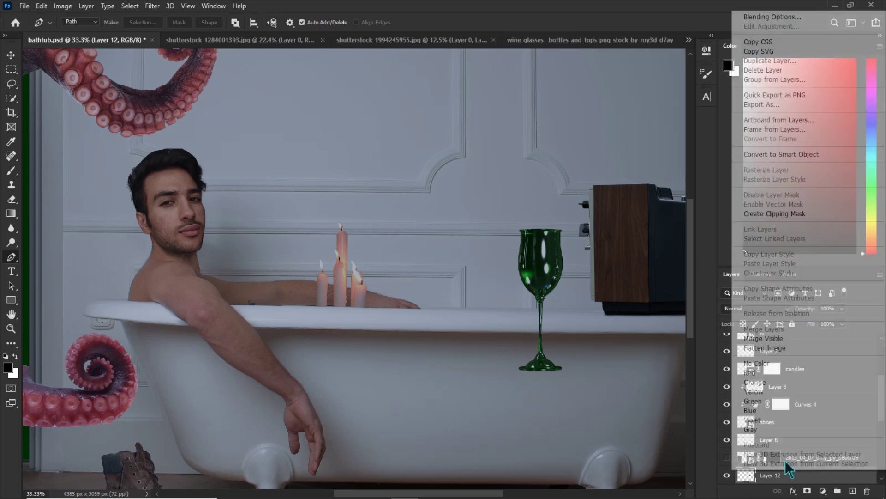
click(767, 152)
key(ctrl+t)
drag(593, 231, 552, 255)
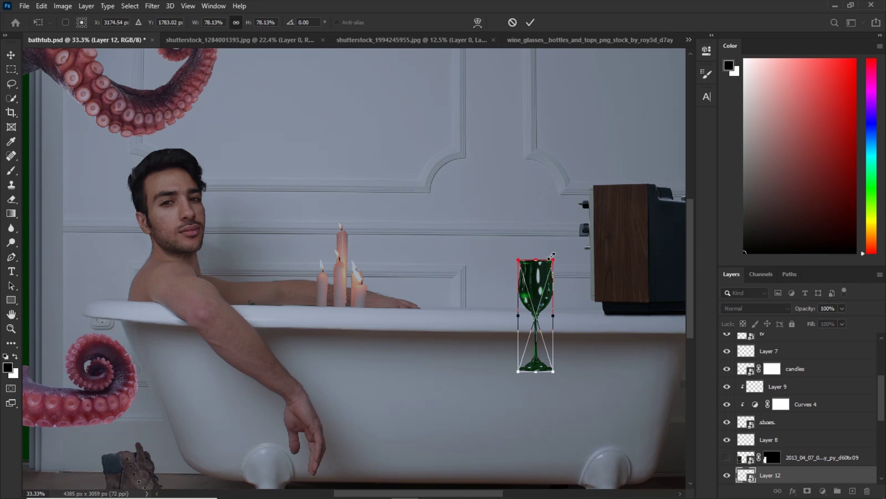
drag(536, 273, 283, 208)
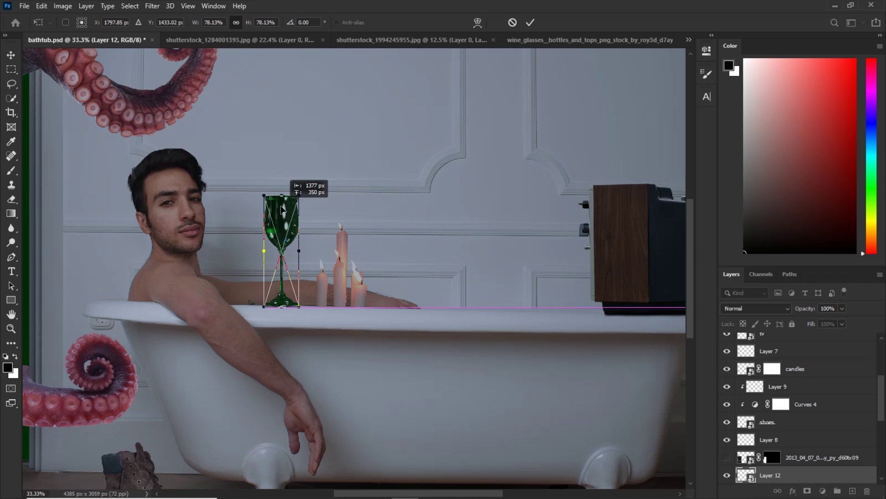
click(530, 22)
Rasterize the goblet layer and start Puppet Warp on it with anchor pins on the lower stem
key(ctrl+plus)
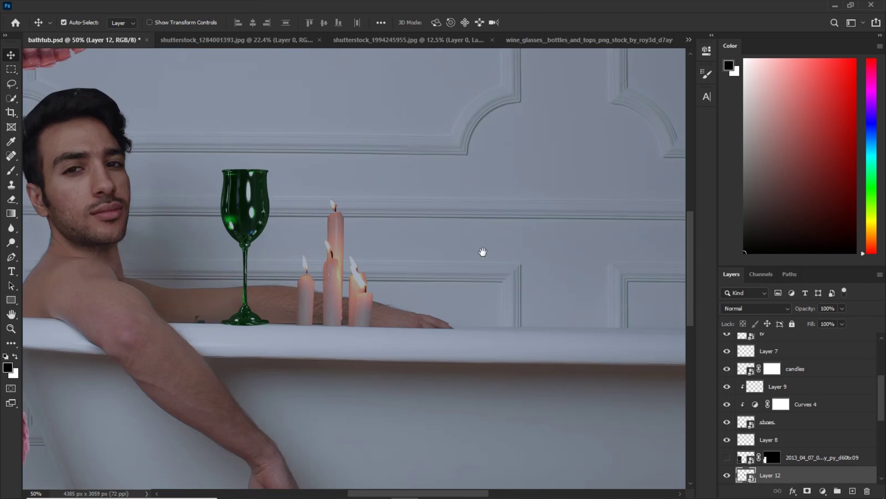
key(ctrl+plus)
click(727, 475)
click(727, 475)
key(ctrl+plus)
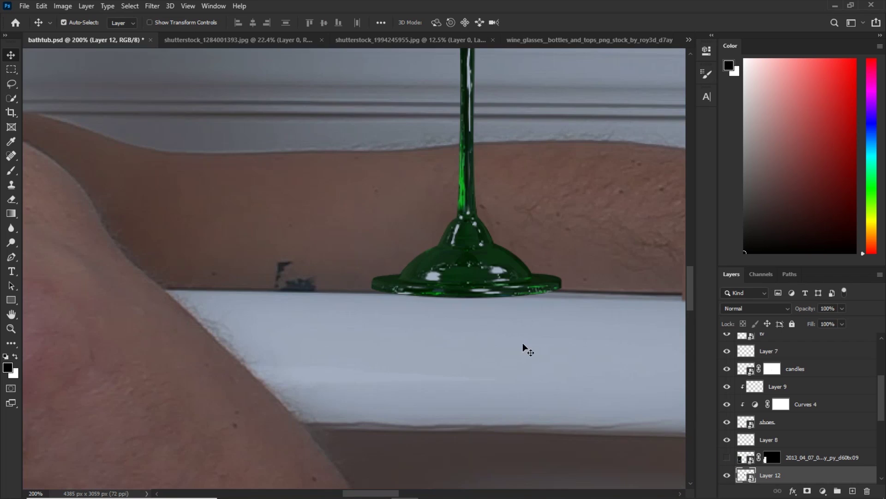
right_click(770, 475)
click(42, 5)
click(55, 233)
click(467, 212)
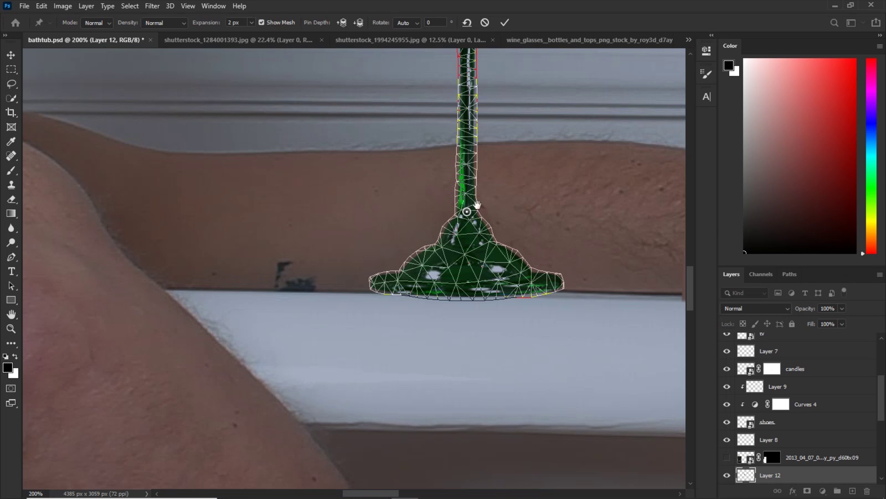
key(ctrl+minus)
key(ctrl+plus)
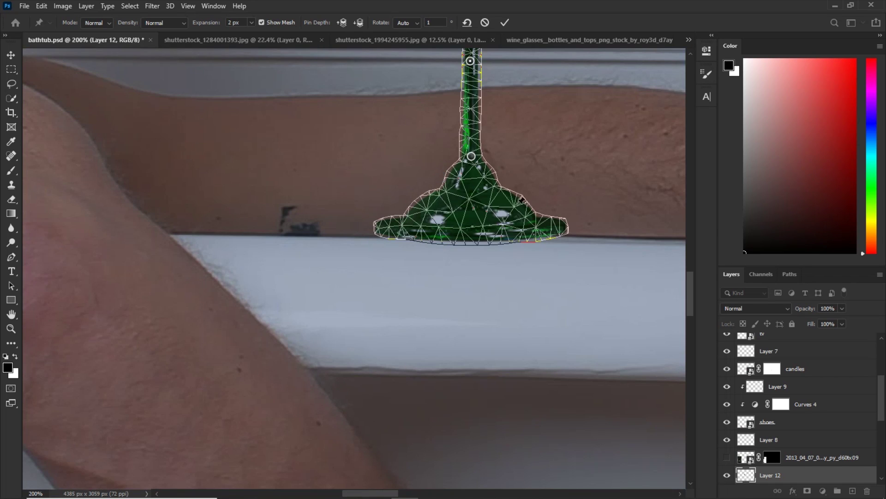
Pull both ends of the goblet's base down with Puppet Warp pins to flatten it on the rim, and save the document
drag(571, 229, 569, 238)
drag(383, 231, 422, 243)
click(409, 239)
drag(546, 237, 545, 249)
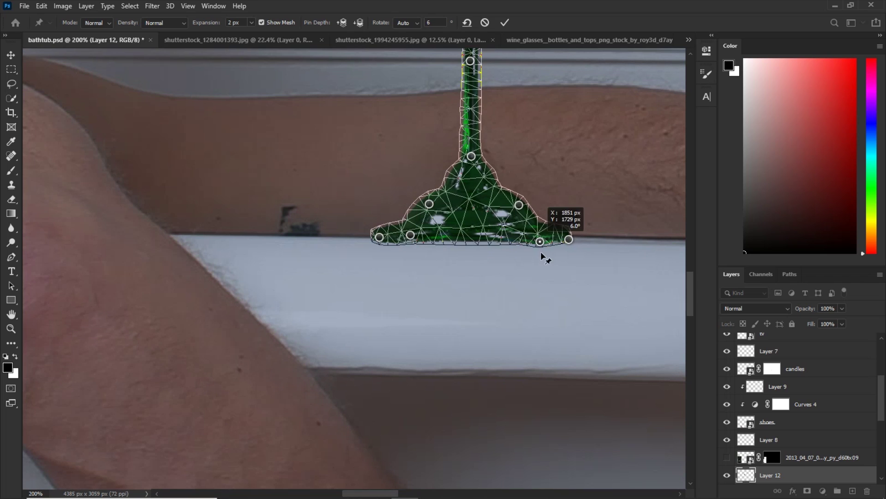
click(506, 22)
key(ctrl+minus)
click(24, 6)
click(32, 126)
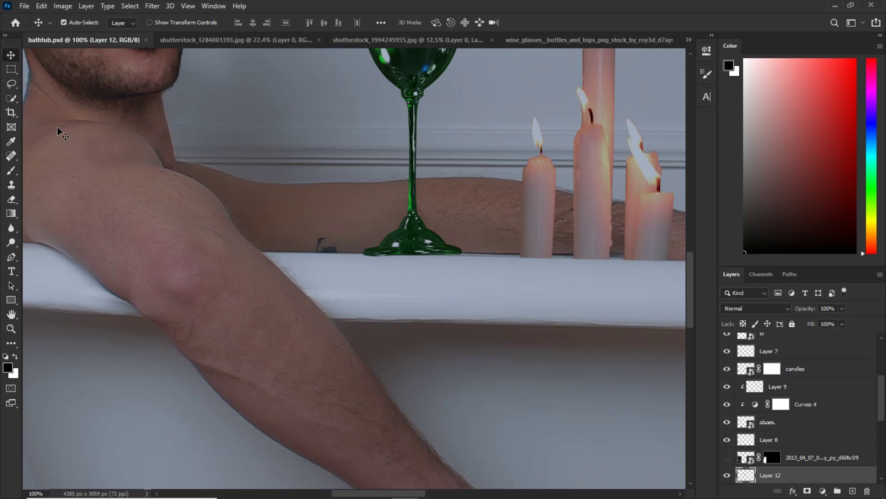
Open the goblet layer in the Liquify filter
click(153, 5)
click(194, 67)
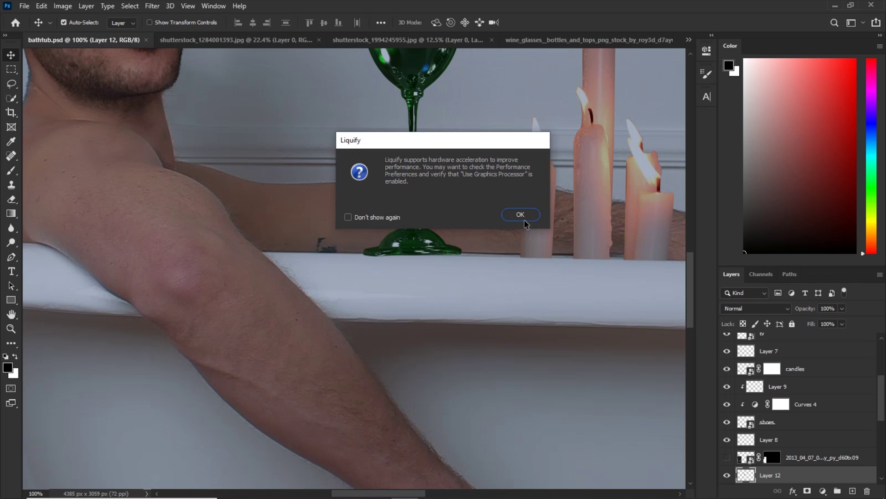
click(519, 215)
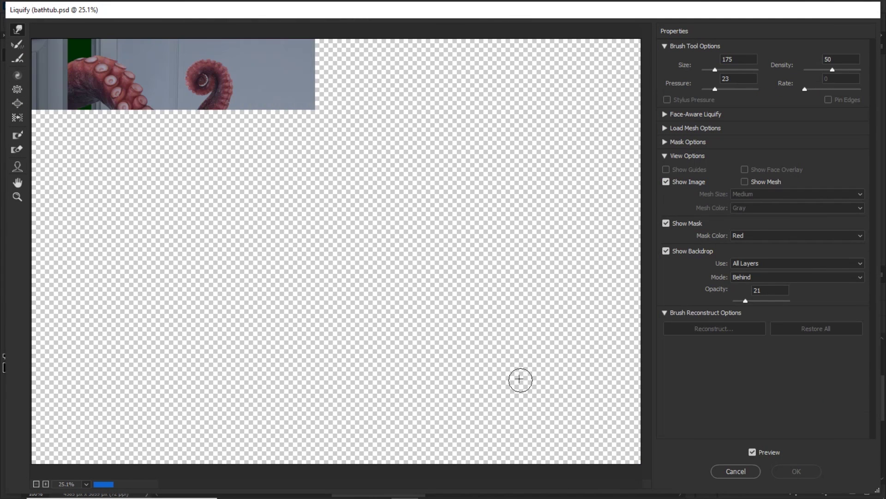
key(ctrl+plus)
key(ctrl+plus)
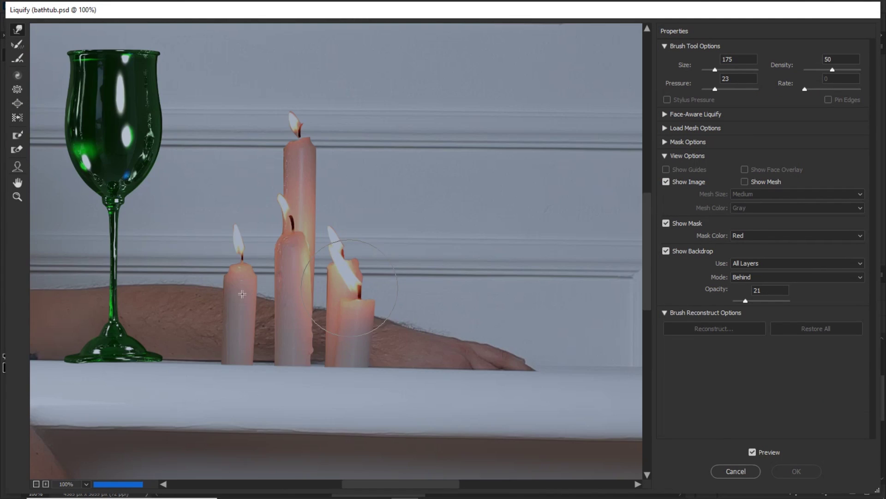
drag(196, 348, 431, 309)
key(ctrl+plus)
key(ctrl+plus)
drag(319, 459, 312, 248)
Set the Liquify backdrop opacity to 82 and smooth the goblet base's lower edge using brush sizes 40 to 45 at pressure 33
key(bracketleft)
key(bracketleft)
key(bracketleft)
key(bracketleft)
key(bracketleft)
drag(745, 301, 780, 301)
key(bracketleft)
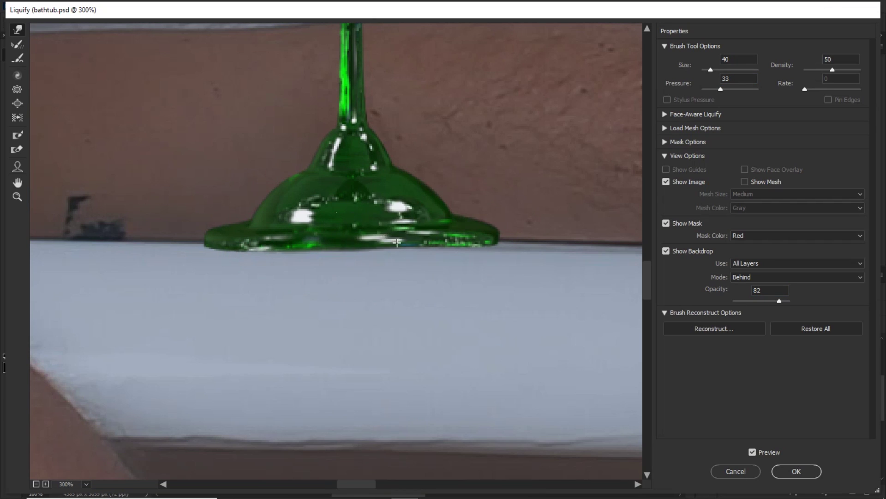
key(bracketright)
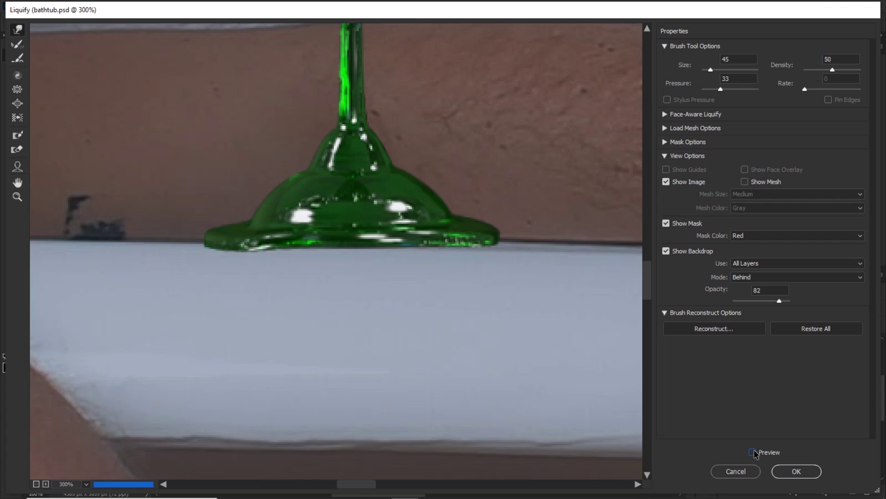
click(794, 471)
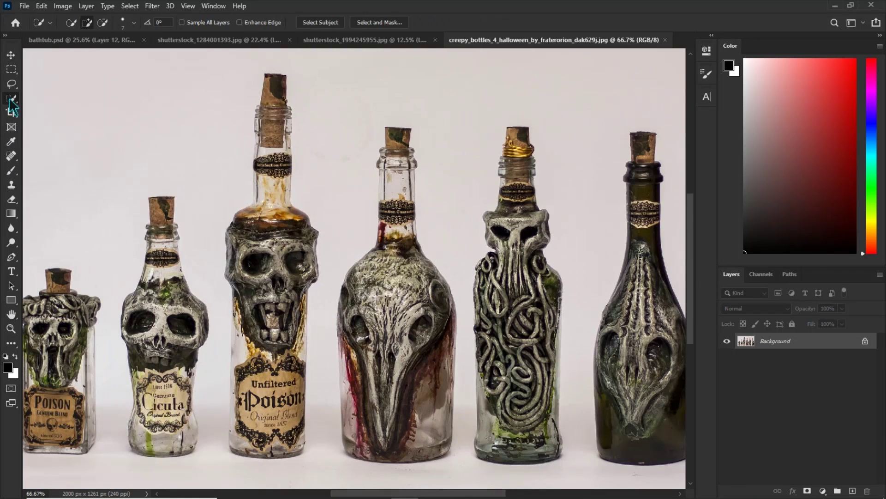
Select the whole Cicuta skull bottle in the creepy bottles photo with the Quick Selection tool
drag(11, 102, 32, 119)
click(349, 167)
key(ctrl+minus)
key(])
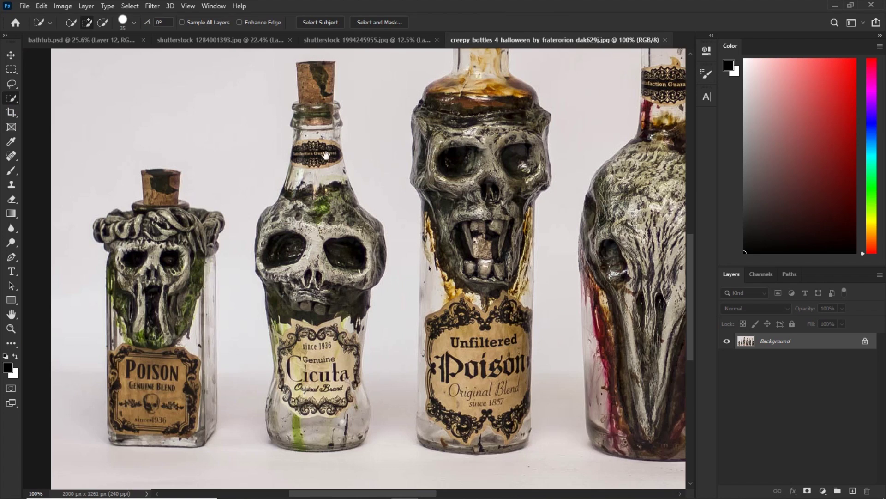
scroll(326, 157, up, 2)
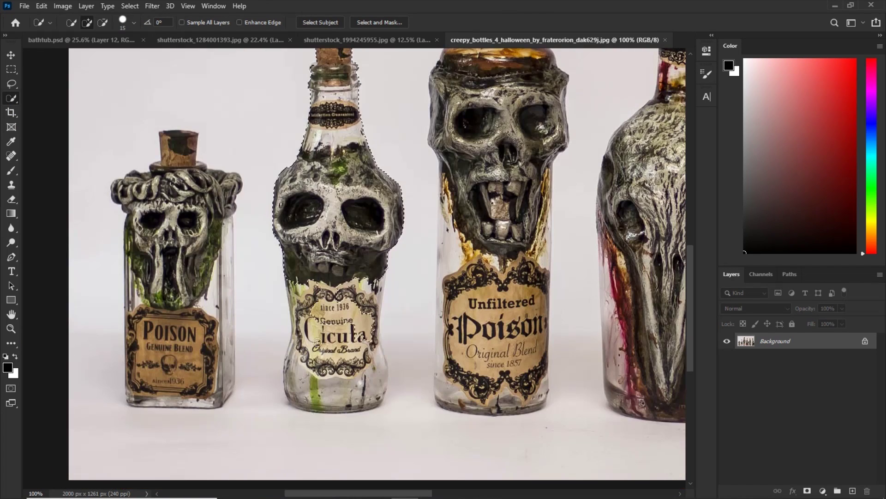
mouse_move(317, 342)
mouse_down()
mouse_move(373, 307)
mouse_move(330, 360)
mouse_up()
key(])
mouse_move(300, 331)
mouse_down()
mouse_move(348, 401)
mouse_move(375, 404)
mouse_up()
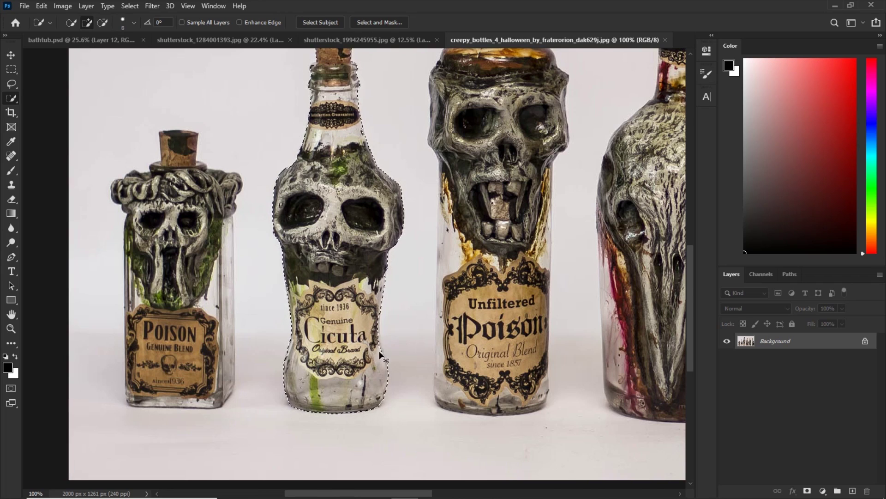
key(bracketleft)
key(bracketleft)
key(bracketleft)
key(bracketleft)
Turn the bottle selection into a layer mask and disable the mask
scroll(369, 348, up, 3)
key(ctrl+minus)
click(806, 491)
shift+click(774, 343)
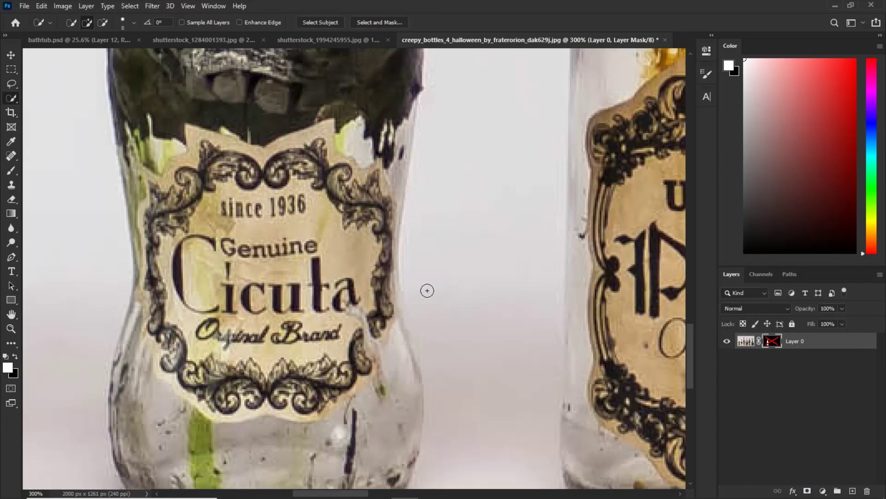
Outline the bottle's right glass edge with the Pen tool, fill that area white in the mask, and re-enable the mask
key(p)
click(417, 100)
click(392, 248)
click(403, 298)
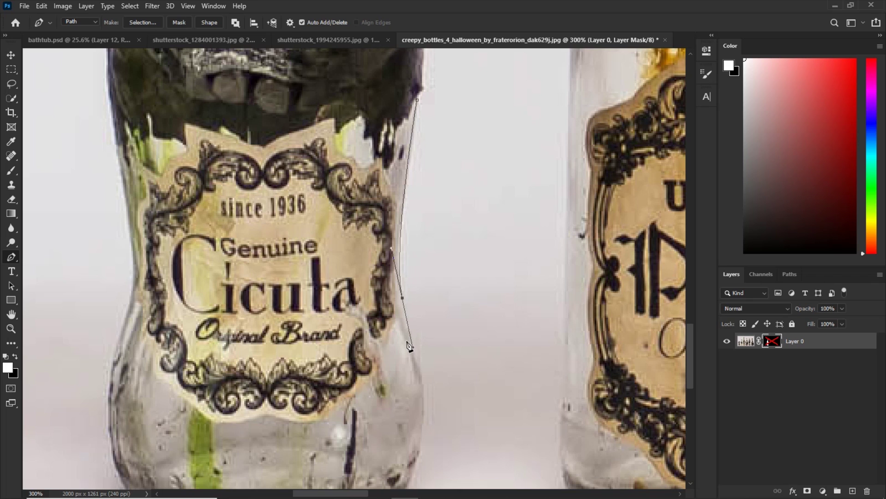
drag(420, 455, 416, 475)
drag(349, 416, 328, 327)
drag(308, 170, 317, 139)
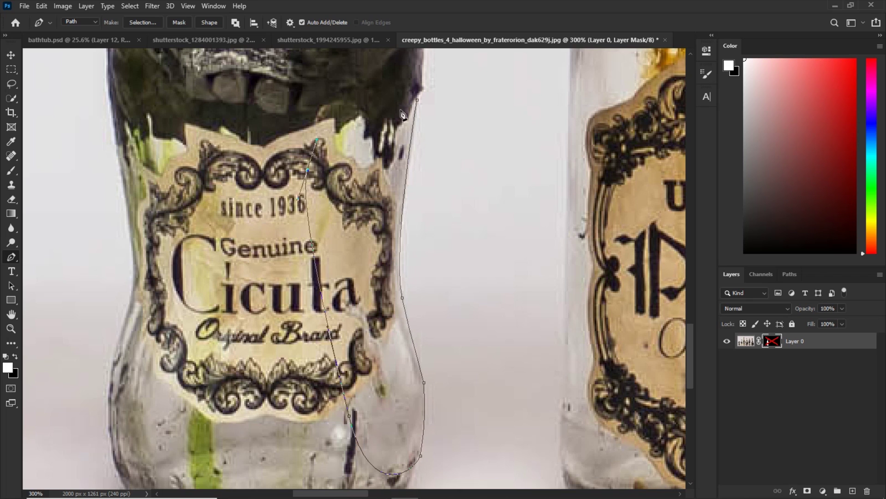
key(ctrl+Return)
key(alt+BackSpace)
shift+click(777, 342)
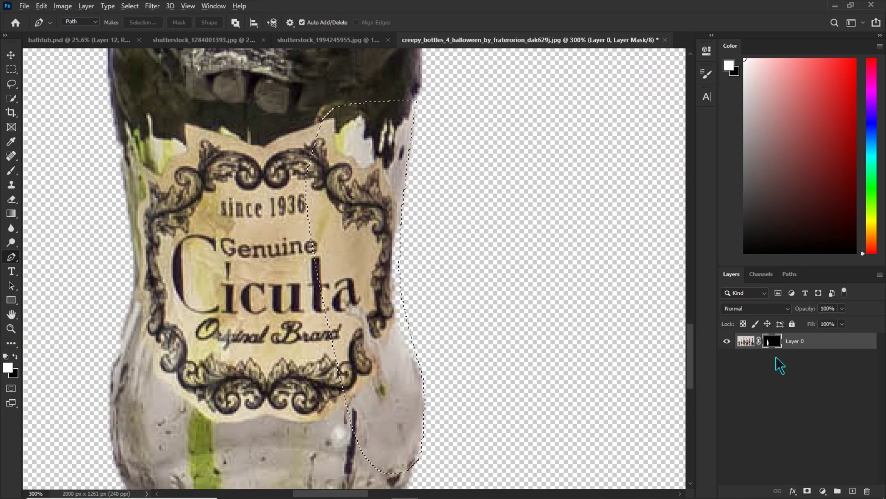
key(ctrl+d)
Restore the bottle's left glass edge in the mask using a Pen path traced along its outline
drag(301, 321, 385, 344)
shift+click(772, 342)
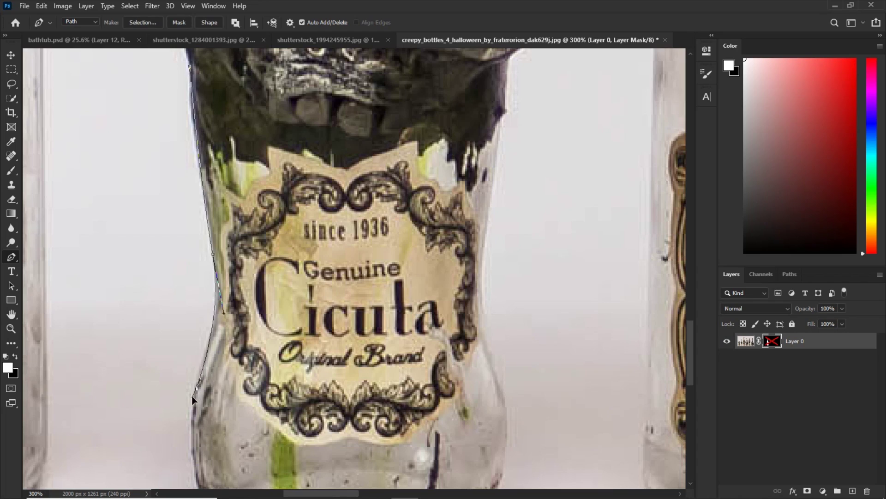
key(ctrl+minus)
shift+click(772, 341)
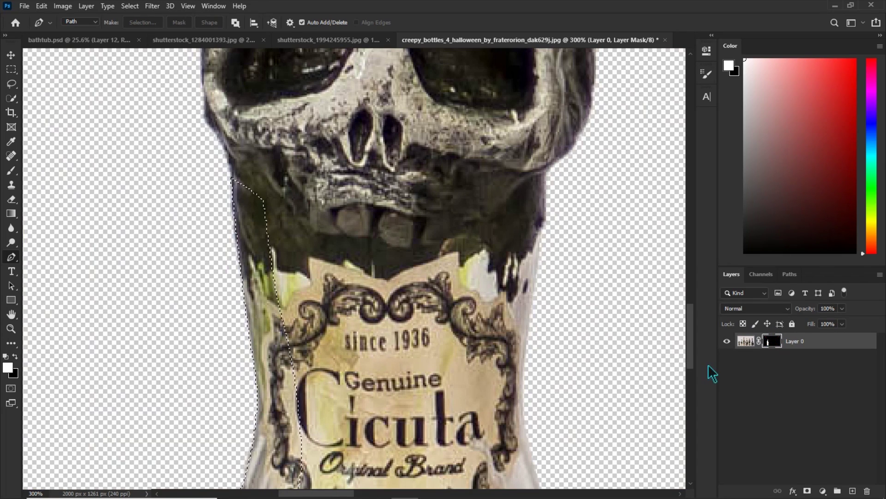
key(ctrl+minus)
key(ctrl+plus)
Refine the Cicuta bottle's mask edge in Select and Mask
click(129, 5)
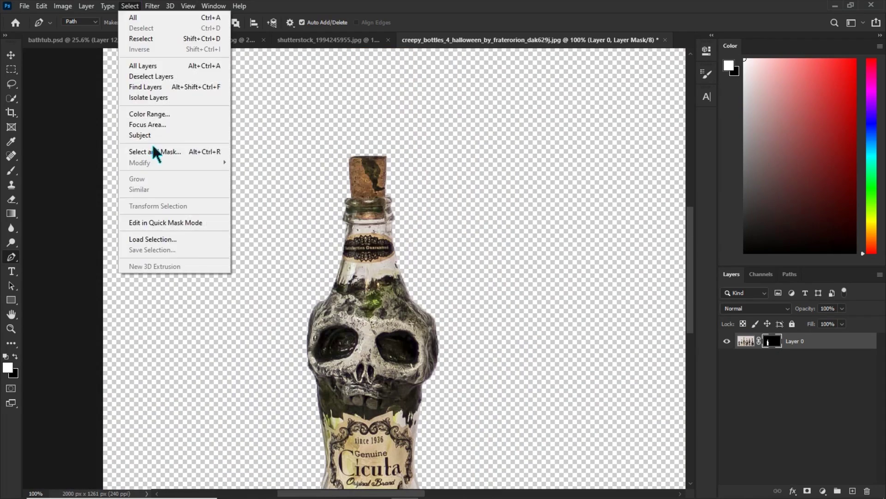
shift+click(153, 149)
key(ctrl+minus)
drag(644, 203, 644, 204)
drag(640, 217, 664, 231)
click(702, 335)
Bring the masked Cicuta bottle into the bathtub.psd composite
key(ctrl+minus)
drag(835, 339, 241, 277)
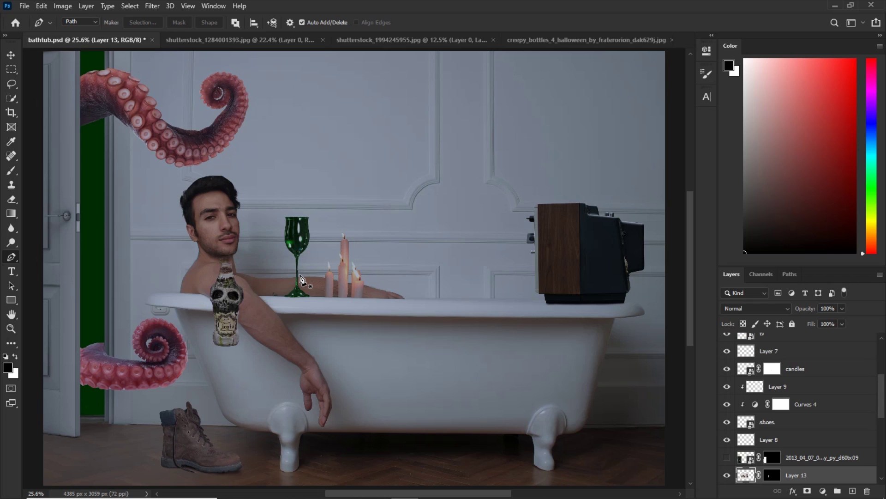
key(ctrl+plus)
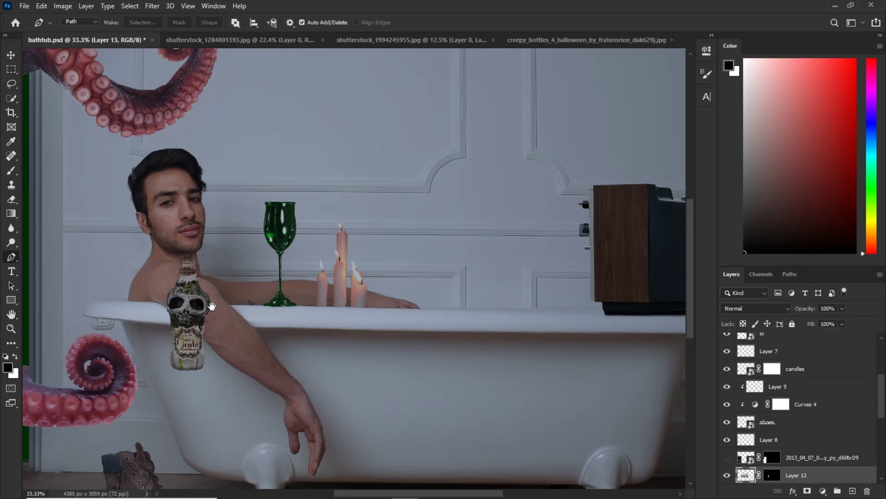
Convert the masked bottle layer to a smart object and rename it "bottle"
right_click(772, 475)
right_click(797, 474)
click(773, 159)
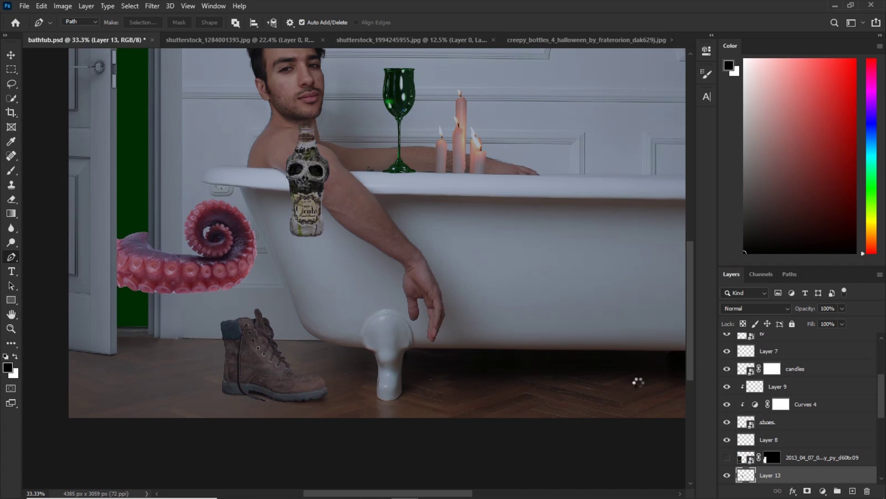
text(bottle)
key(Return)
Place the bottle on the floor in front of the tub, just right of the man's hanging hand
key(ctrl+t)
drag(314, 186, 481, 361)
drag(588, 389, 363, 340)
drag(256, 344, 257, 340)
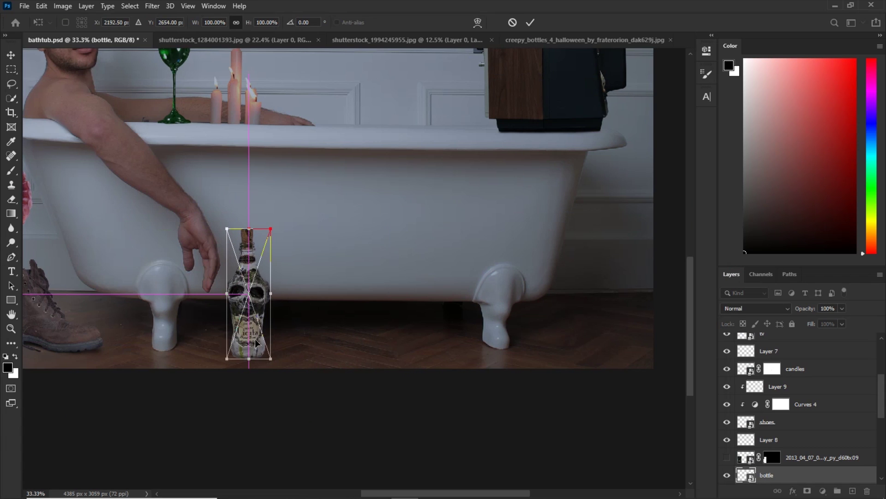
key(Return)
key(ctrl+plus)
drag(310, 318, 409, 220)
key(ctrl+plus)
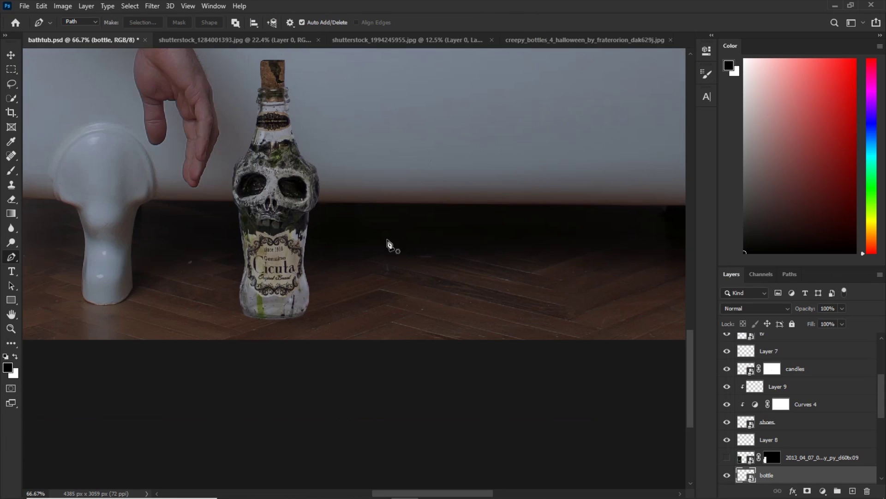
key(v)
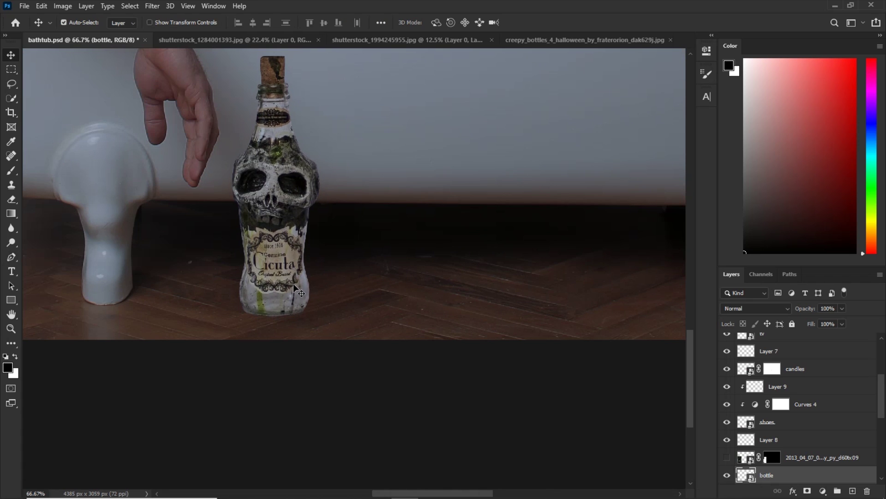
Set the bottle layer's blend mode to Multiply
key(ctrl+minus)
key(ctrl+plus)
click(756, 308)
click(738, 265)
scroll(780, 437, down, 3)
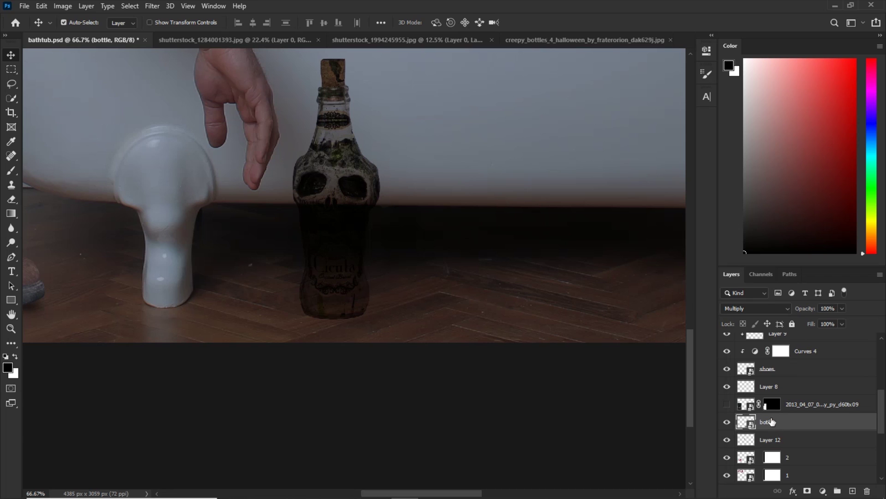
Duplicate the bottle layer, set the copy's blend mode to Normal, and compare it switched off and on
click(756, 307)
click(741, 229)
key(ctrl+j)
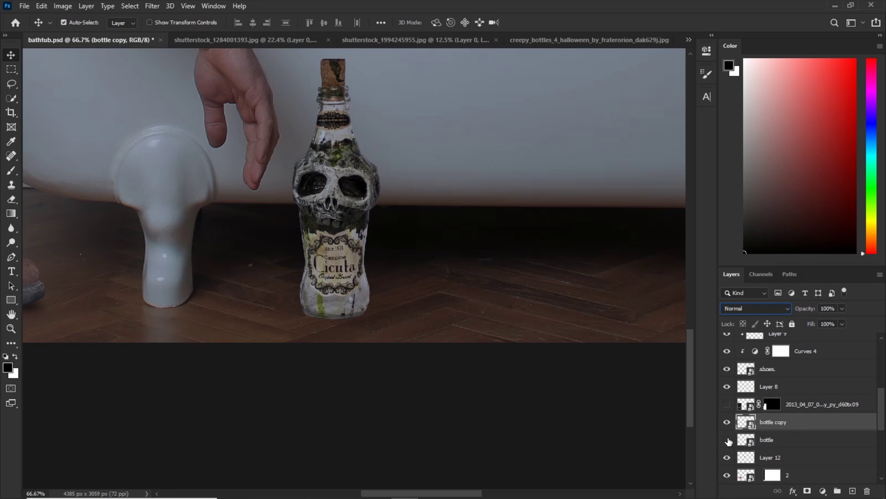
click(727, 423)
click(727, 423)
Add a layer mask to the bottle copy and undo the first brush stroke on it
click(808, 490)
key(ctrl+plus)
key(b)
key(ctrl+plus)
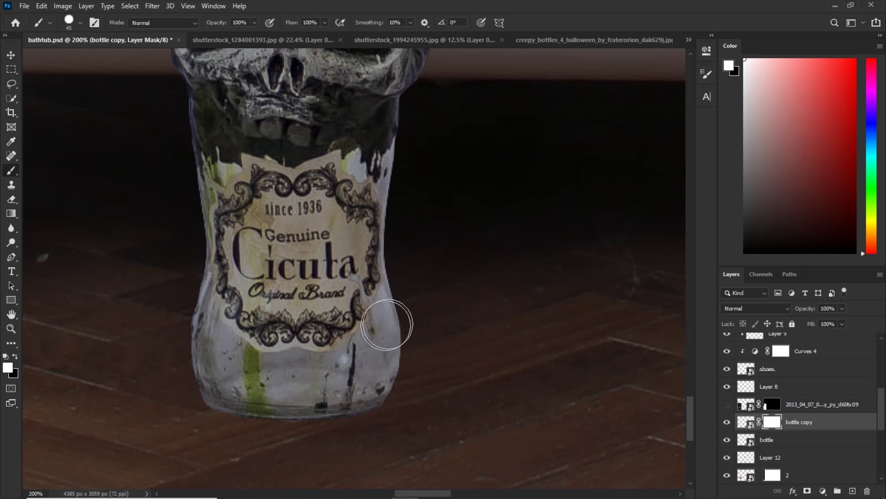
drag(390, 334, 395, 352)
key(ctrl+z)
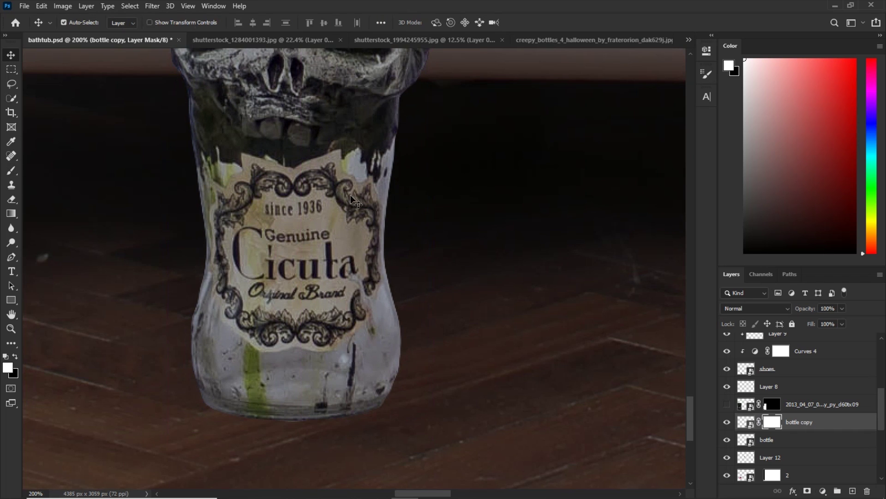
Mask out the clear glass base around the Cicuta label with a black brush, starting at size 35
scroll(363, 209, down, 1)
key(bracketleft)
key(x)
mouse_move(402, 288)
mouse_down()
mouse_move(380, 337)
mouse_move(389, 354)
mouse_move(347, 376)
mouse_move(233, 405)
mouse_move(258, 383)
mouse_move(201, 327)
mouse_move(291, 366)
mouse_up()
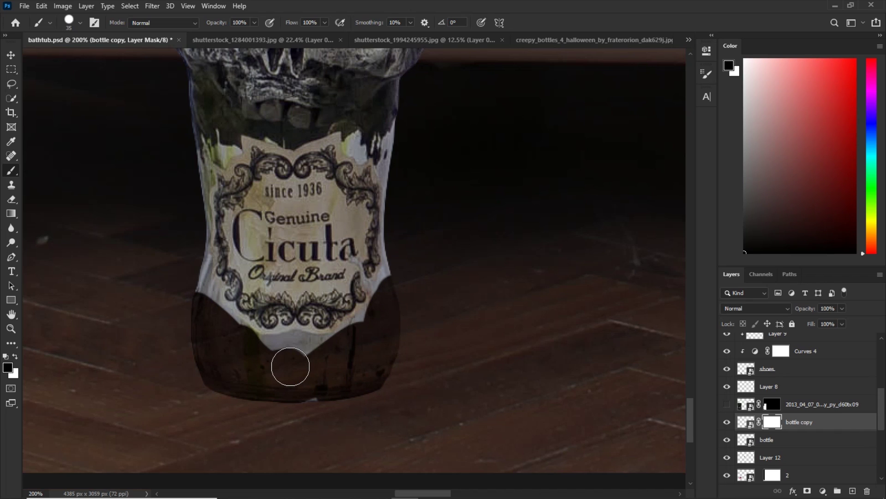
mouse_move(290, 366)
mouse_down()
mouse_move(292, 346)
mouse_move(323, 339)
mouse_move(394, 234)
mouse_move(392, 194)
mouse_up()
key(bracketleft)
key(bracketleft)
key(bracketleft)
mouse_move(214, 270)
mouse_down()
mouse_move(208, 300)
mouse_move(294, 365)
mouse_up()
Refine the mask closely along the Cicuta label's edge with a brush of about size 9
key(ctrl+plus)
key(x)
key(bracketleft)
key(bracketleft)
key(bracketleft)
mouse_move(375, 287)
mouse_down()
mouse_move(341, 314)
mouse_move(259, 281)
mouse_move(243, 215)
mouse_up()
key(x)
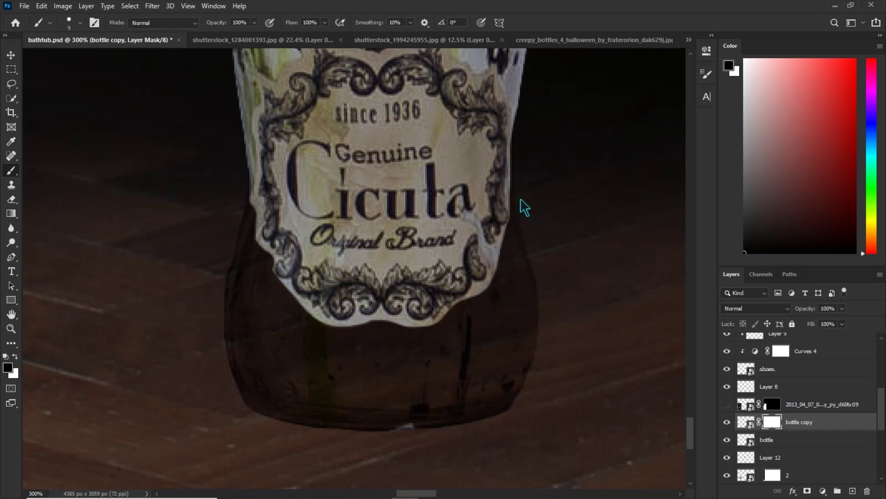
key(ctrl+minus)
key(ctrl+minus)
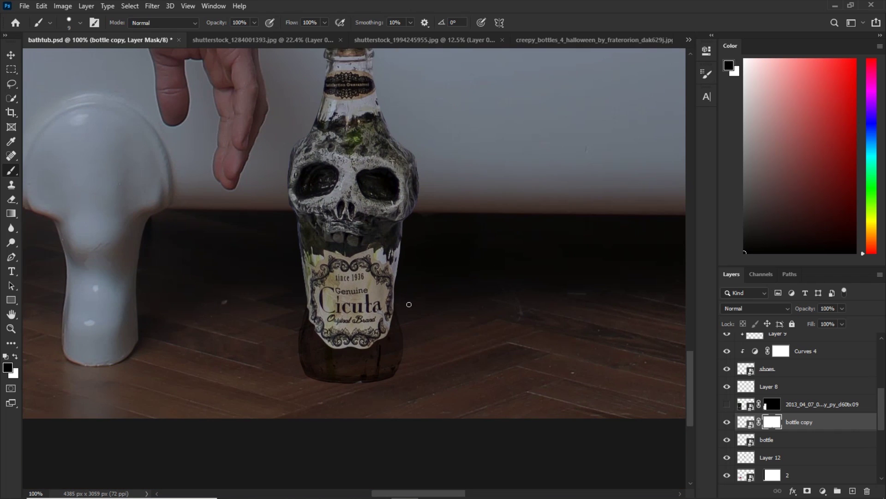
Duplicate the original bottle layer and set the duplicate's blend mode to Screen
scroll(409, 234, down, 3)
click(767, 440)
key(ctrl+j)
click(755, 308)
click(738, 314)
Split the Underlying Layer black slider to about 11/94 in the Screen bottle copy's Blend If settings
double_click(875, 441)
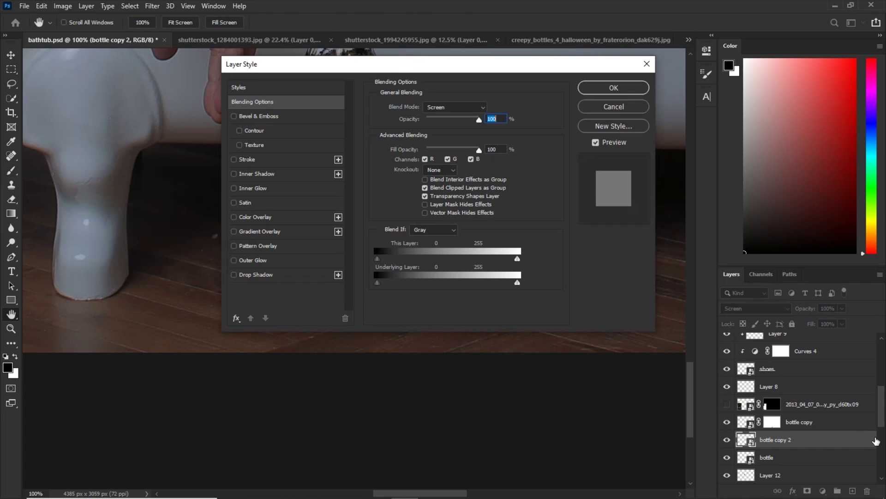
drag(364, 66, 600, 67)
mouse_move(613, 284)
mouse_down()
mouse_move(648, 285)
mouse_move(622, 284)
mouse_up()
drag(703, 297, 767, 298)
drag(672, 295, 631, 293)
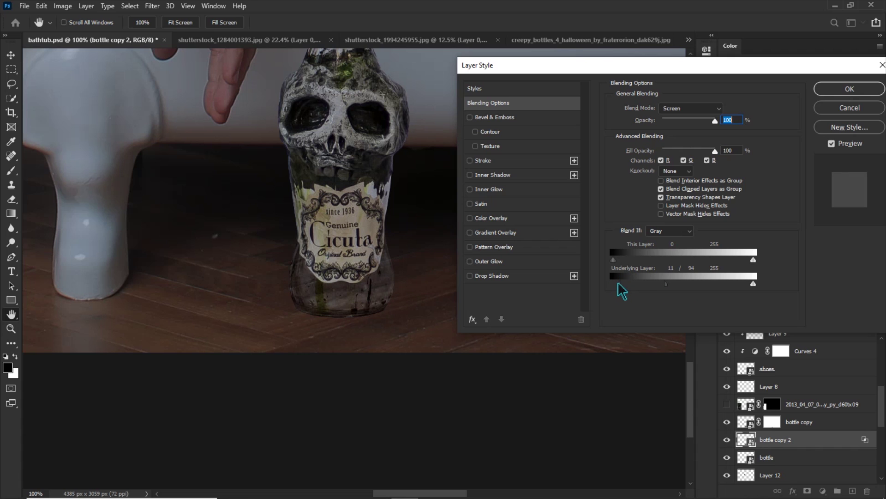
click(848, 89)
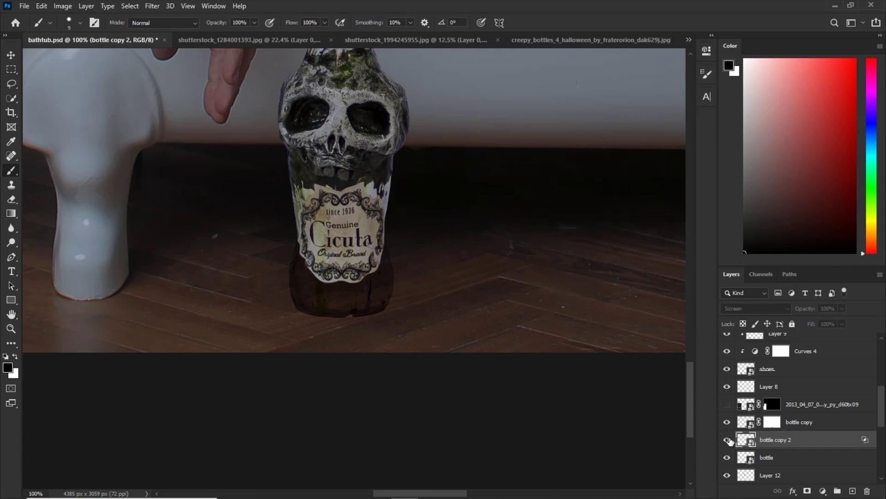
scroll(462, 353, down, 2)
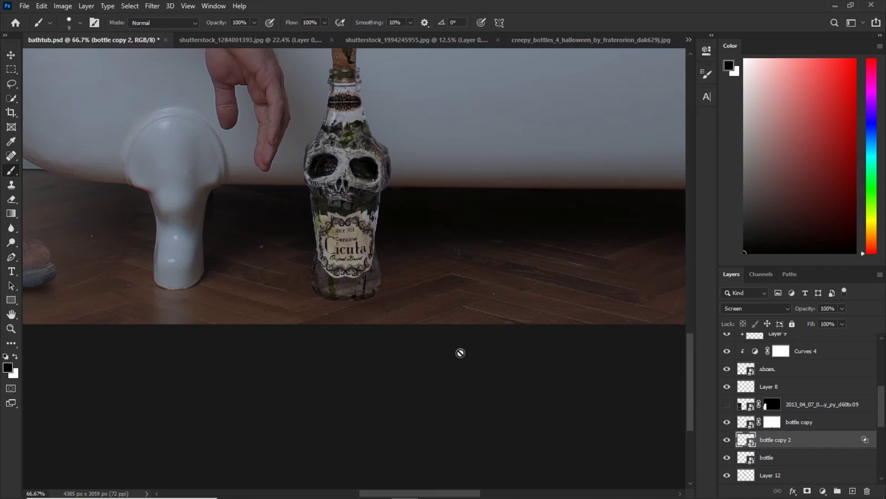
Paint a dark contact shadow under the Cicuta bottle's base on a Multiply layer beneath it at 7% flow
scroll(462, 353, up, 5)
key(bracketright)
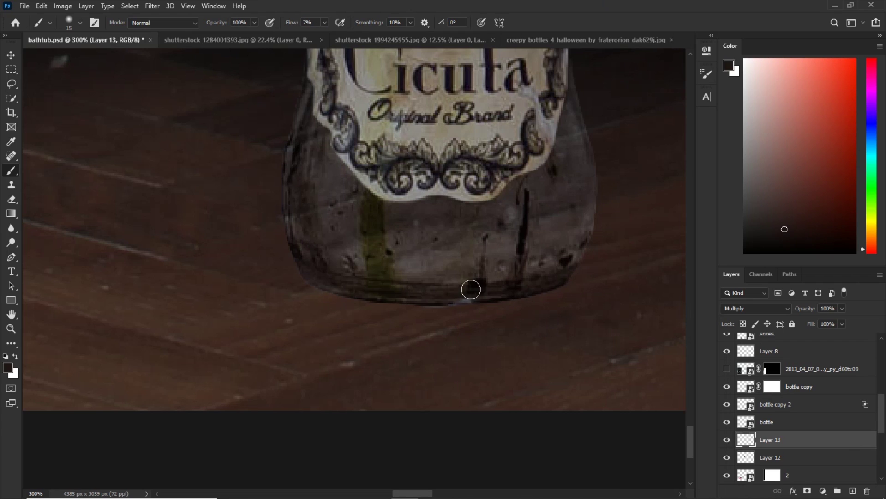
drag(429, 306, 331, 292)
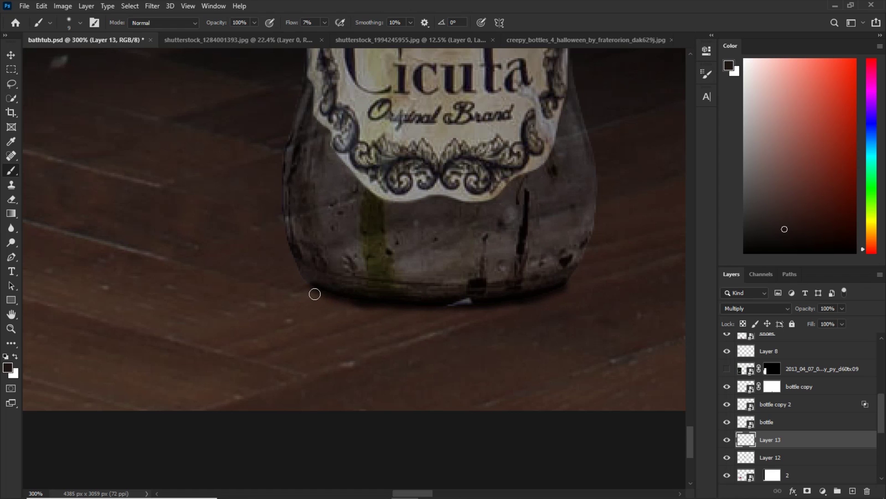
key(e)
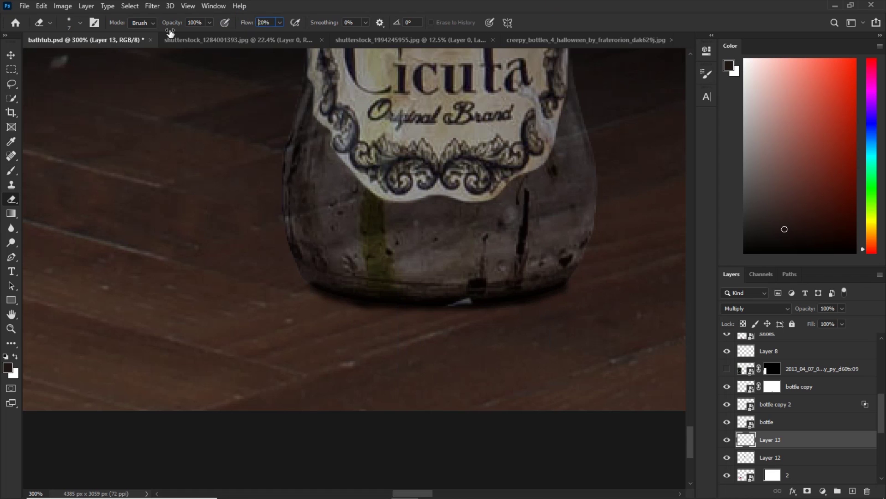
key(b)
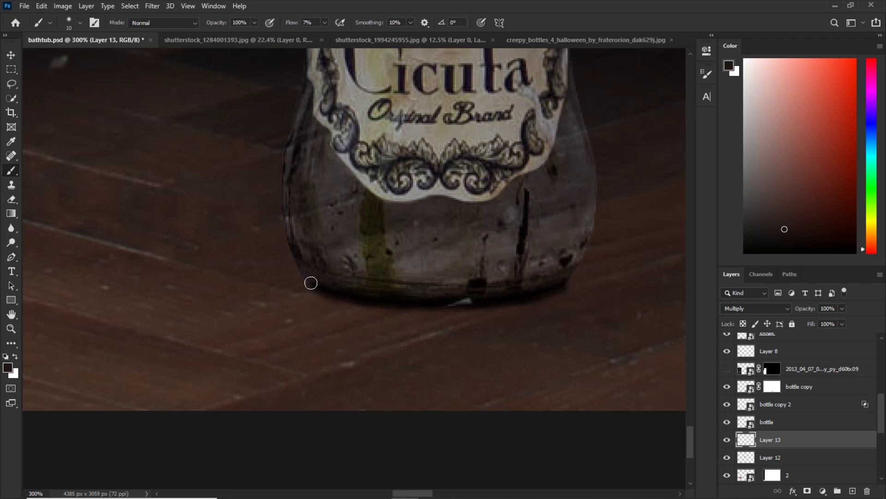
Hide the shadow inside the bottle's outline with an inverted layer mask made from the bottle's selection, and enlarge the brush
ctrl+click(748, 418)
click(807, 491)
key(ctrl+i)
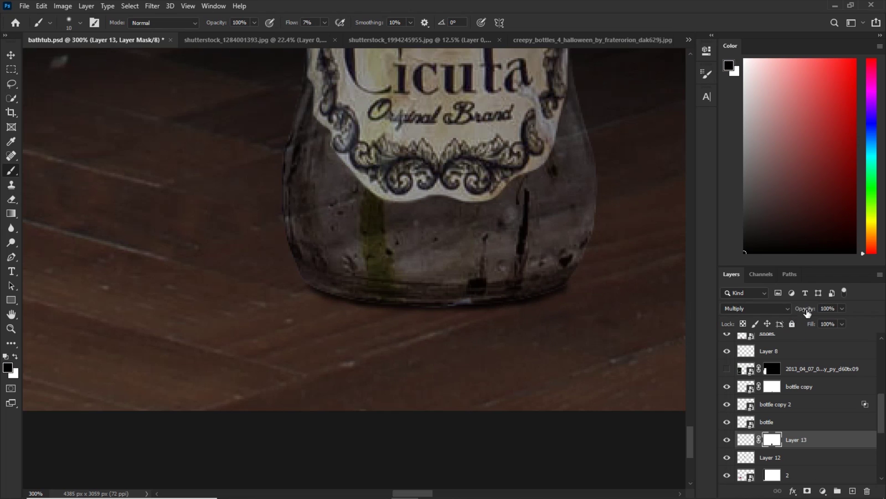
key(ctrl+2)
key(bracketright)
key(bracketright)
key(bracketright)
key(bracketright)
key(bracketright)
key(bracketright)
key(ctrl+minus)
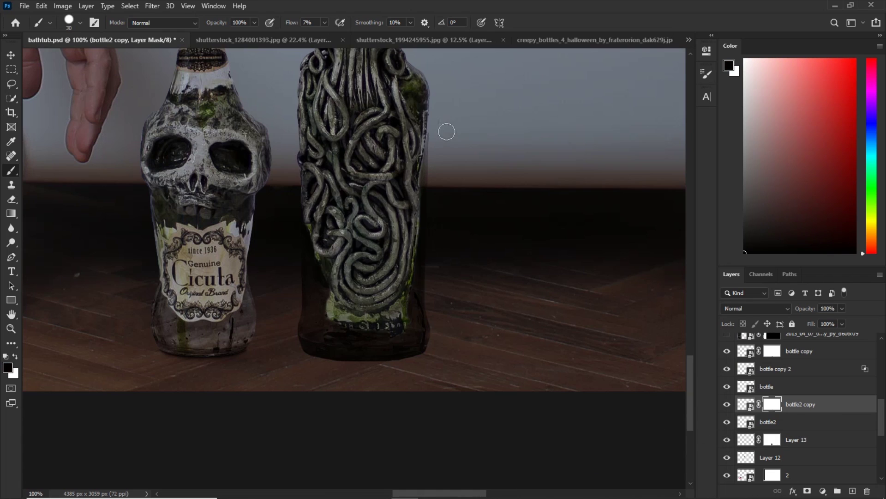
Duplicate the bottle2 layer above its masked copy and set the duplicate's blend mode to Screen
click(728, 405)
click(728, 405)
drag(741, 416, 757, 397)
click(755, 308)
click(738, 310)
Split the Underlying Layer black slider in bottle2 copy 2's Blend If settings to soften its highlights
double_click(869, 406)
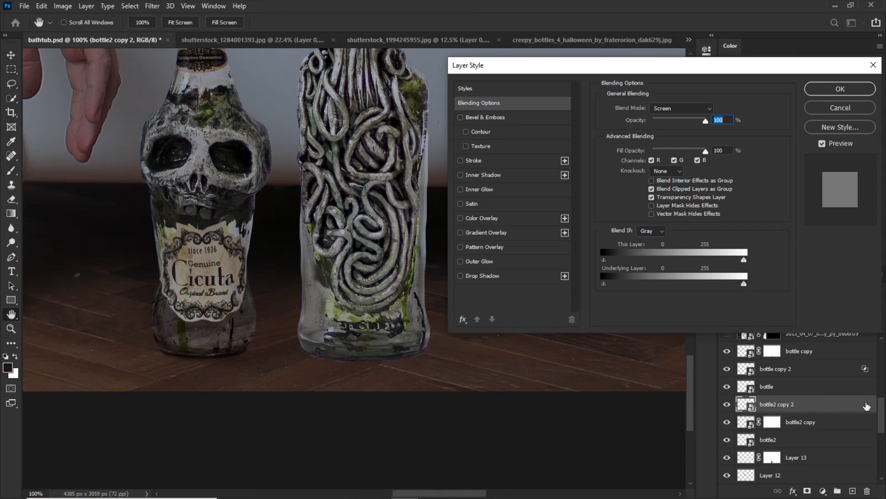
drag(605, 284, 641, 287)
key(ctrl+minus)
key(Return)
key(b)
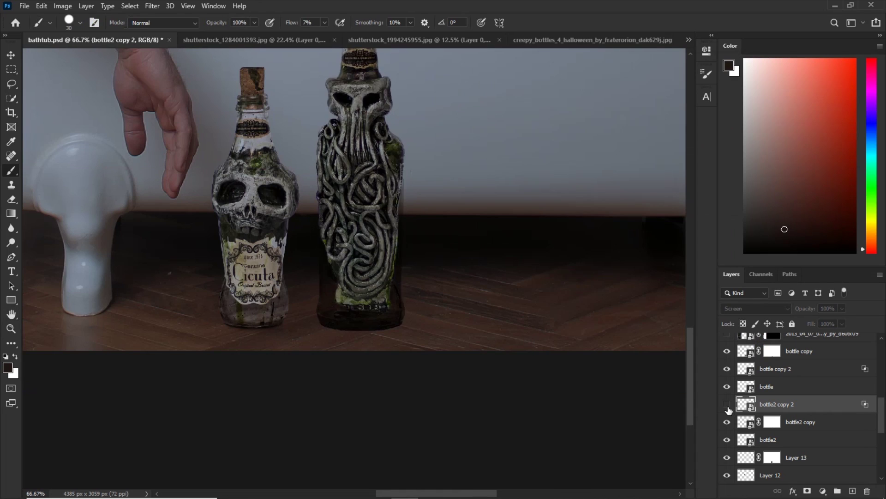
Add a new layer above Layer 13 for the tentacle bottle's shadow
key(ctrl+minus)
click(831, 458)
click(852, 490)
key(ctrl+plus)
drag(405, 323, 409, 237)
key(ctrl+plus)
key(ctrl+plus)
key(ctrl+plus)
Paint a dark contact shadow beneath the tentacle bottle's base and set the shadow layer to Multiply
right_click(382, 236)
drag(508, 279, 394, 278)
click(581, 9)
drag(496, 168, 481, 260)
click(755, 308)
click(734, 264)
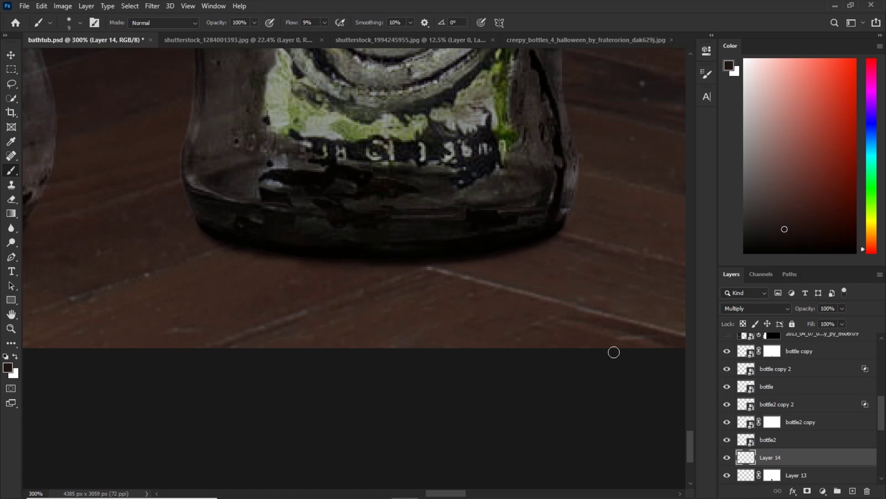
Mask Layer 14's shadow with the inverted bottle2 selection, compare it off and on, and enlarge the brush
ctrl+click(750, 439)
click(807, 490)
key(ctrl+i)
click(746, 457)
click(727, 458)
click(727, 457)
key(bracketright)
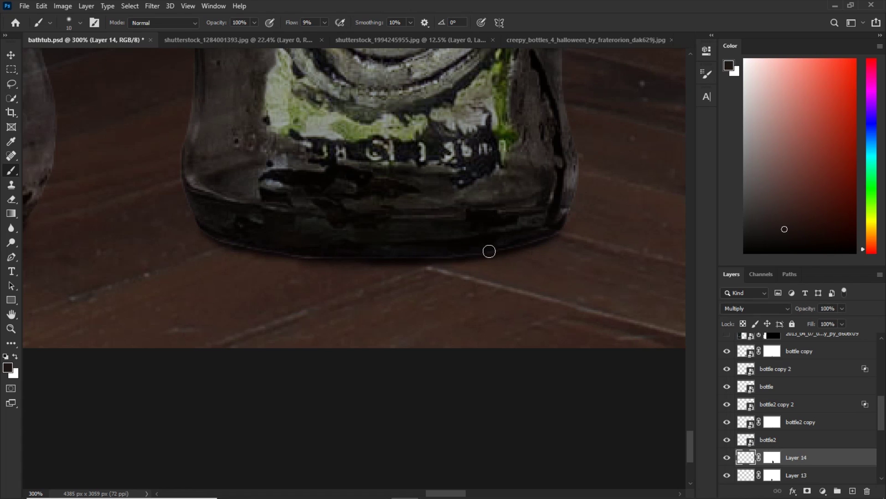
Add a new layer above bottle2 copy 2 and mask it to the tentacle bottle's outline
click(769, 441)
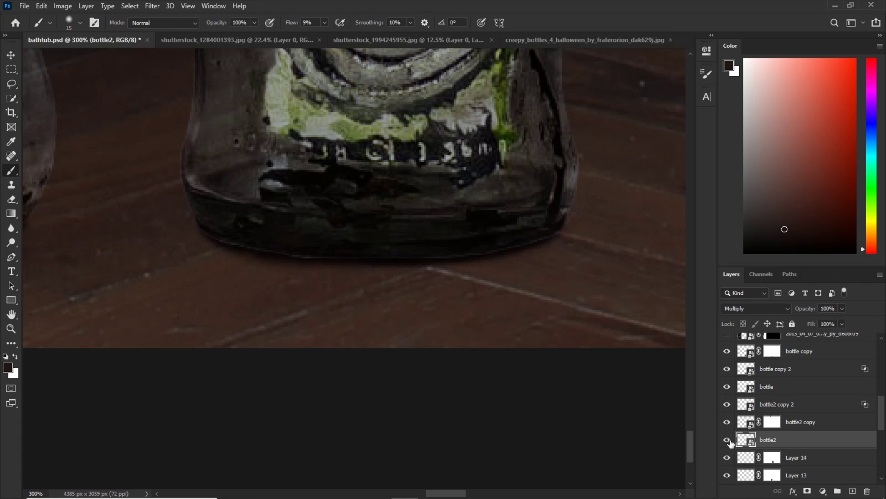
click(784, 409)
click(748, 370)
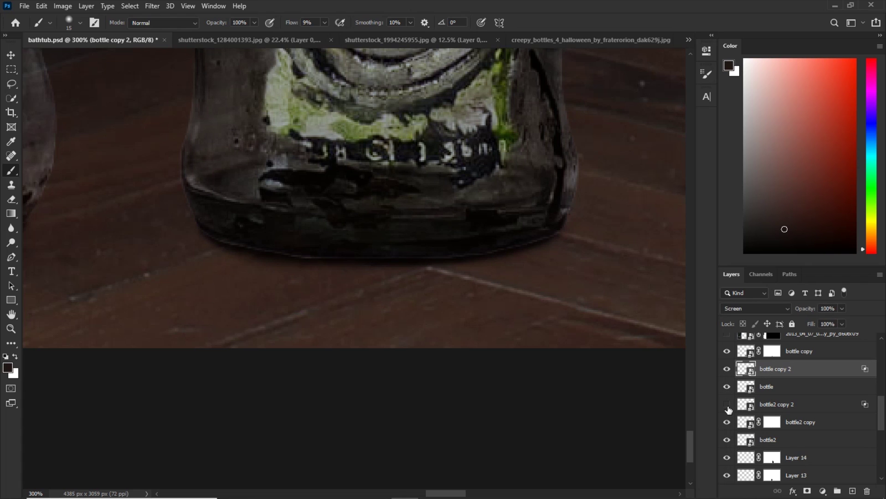
click(727, 404)
ctrl+click(746, 404)
click(771, 406)
key(ctrl+shift+alt+n)
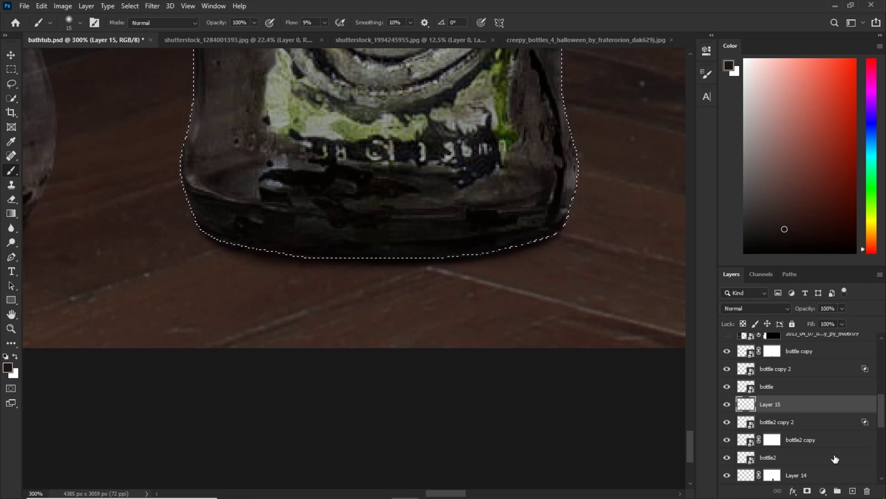
click(807, 491)
Darken the tentacle bottle's base edge in black on Layer 15, set its opacity to 62%, and check bottle2 copy 2's blending options
key(bracketleft)
key(bracketleft)
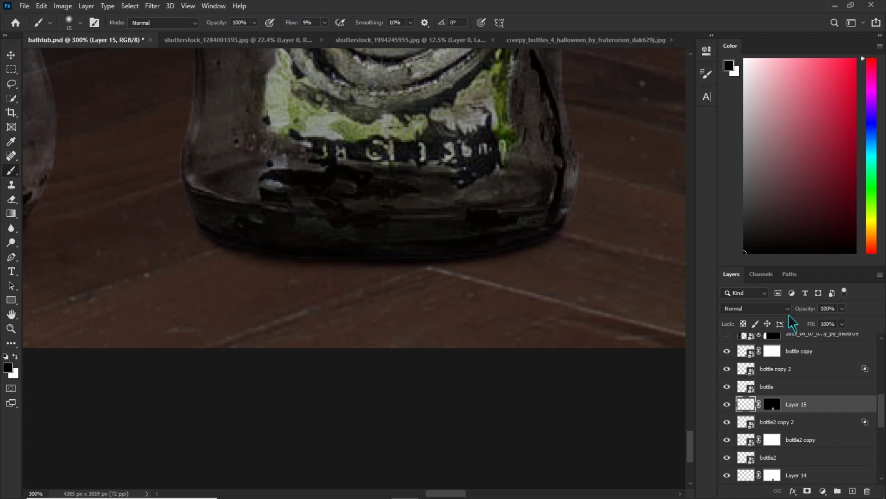
key(6)
key(2)
key(ctrl+0)
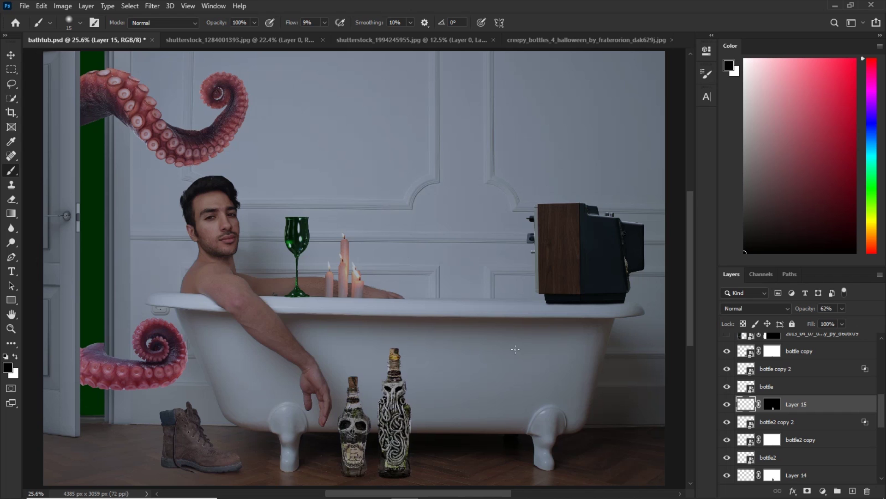
scroll(515, 349, up, 1)
scroll(526, 383, down, 3)
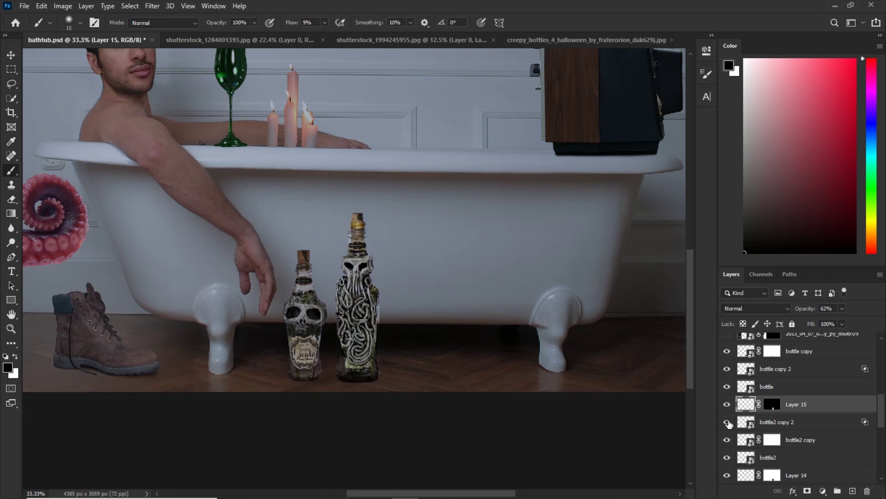
double_click(862, 422)
click(836, 89)
Place the clear rum bottle image lying on the floor beside the tentacle bottle
click(24, 6)
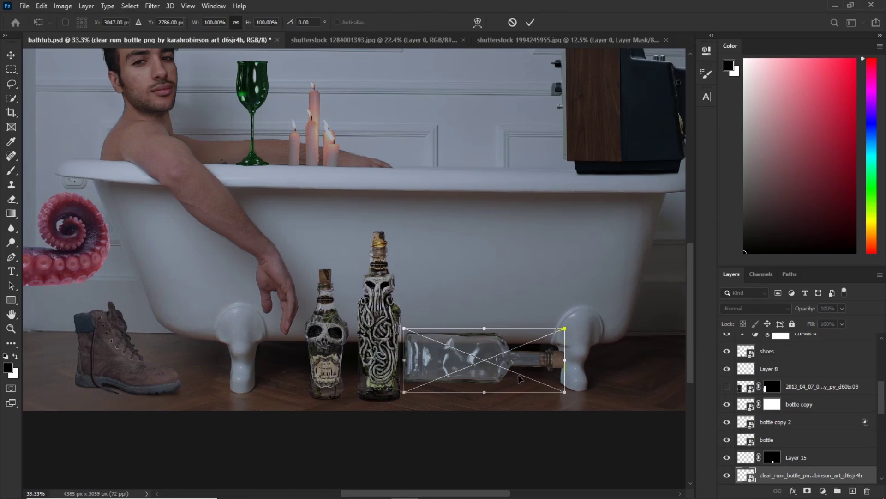
drag(485, 355, 480, 386)
key(Return)
scroll(506, 370, up, 1)
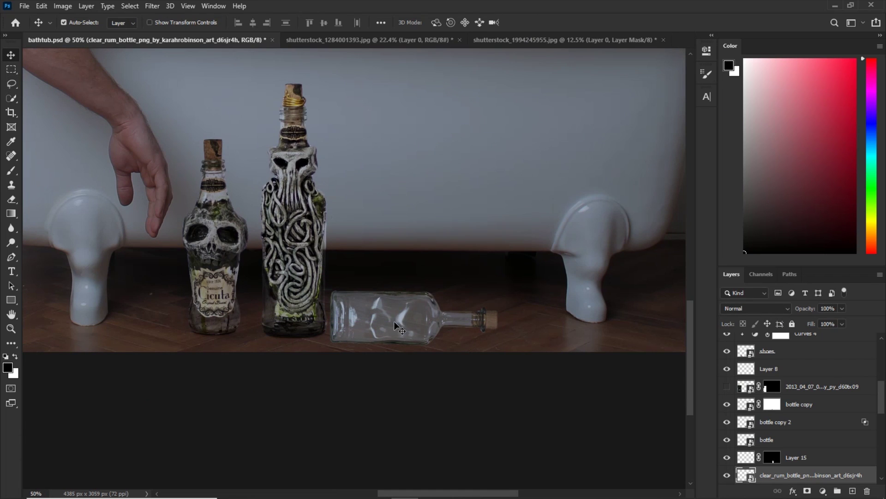
drag(395, 325, 399, 316)
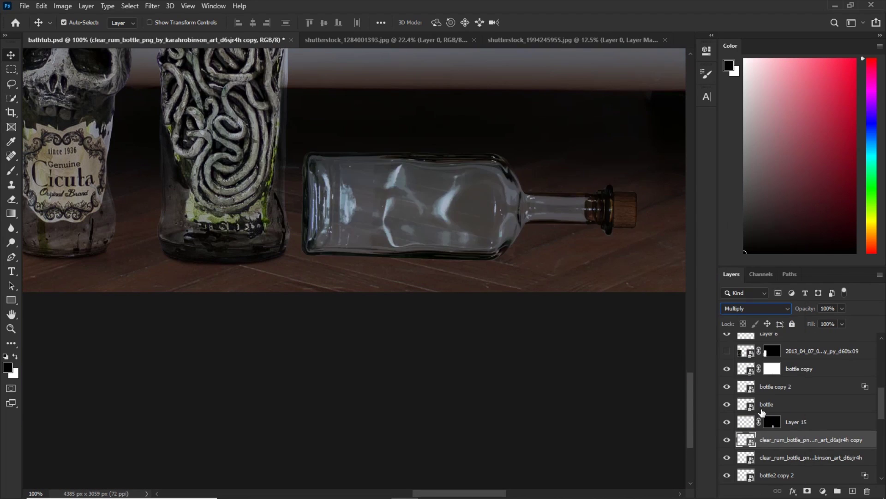
Move the original rum bottle layer above its Multiply copy, with a black mask painted white over the cork and stopper
drag(781, 458, 785, 432)
alt+click(807, 491)
key(b)
key(x)
drag(578, 283, 449, 307)
drag(501, 224, 502, 247)
scroll(526, 272, up, 1)
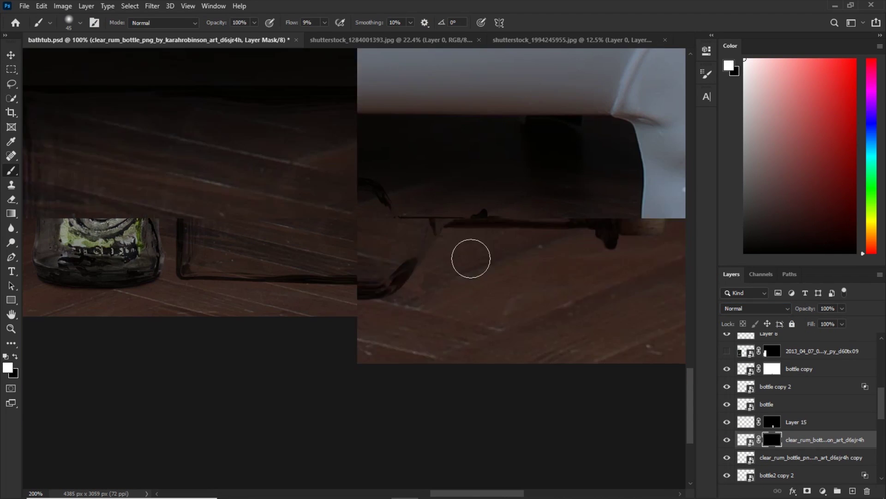
drag(465, 184, 463, 209)
key(bracketleft)
key(bracketleft)
key(bracketleft)
key(bracketleft)
key(bracketleft)
drag(430, 154, 390, 209)
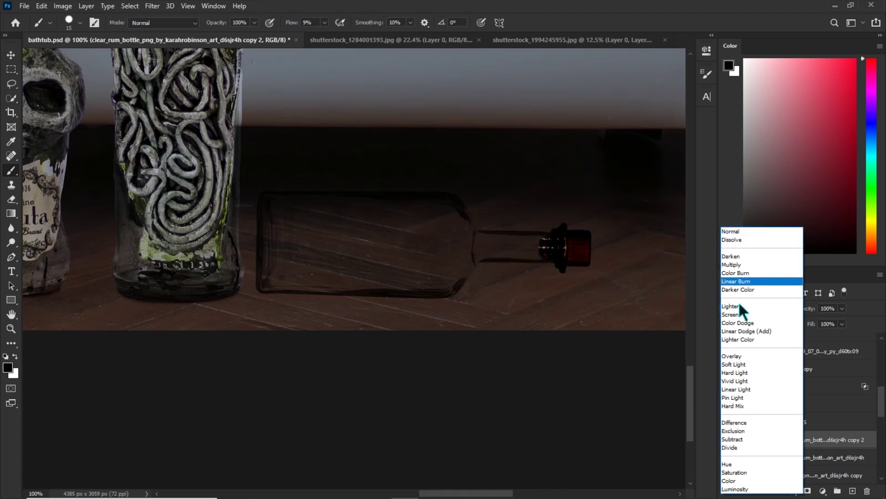
Set the rum bottle's copy 2 to Screen and split its Underlying Layer black Blend If slider to 4 / 125
click(738, 300)
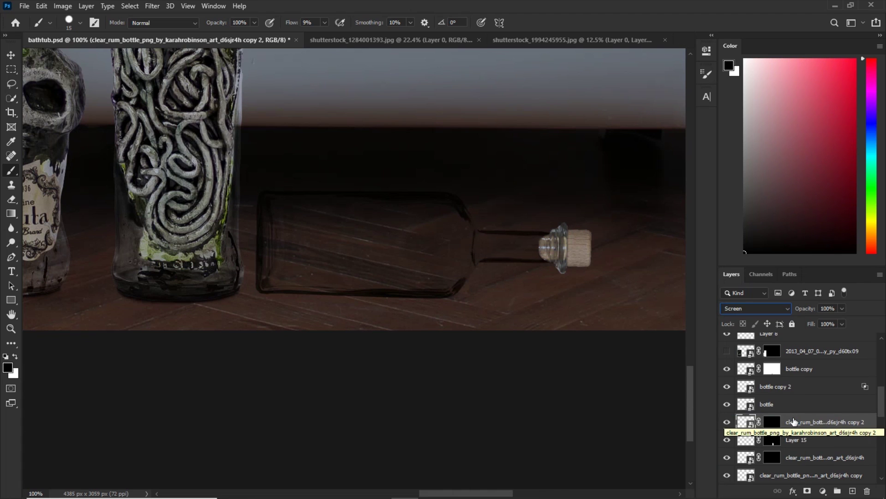
drag(735, 283, 804, 283)
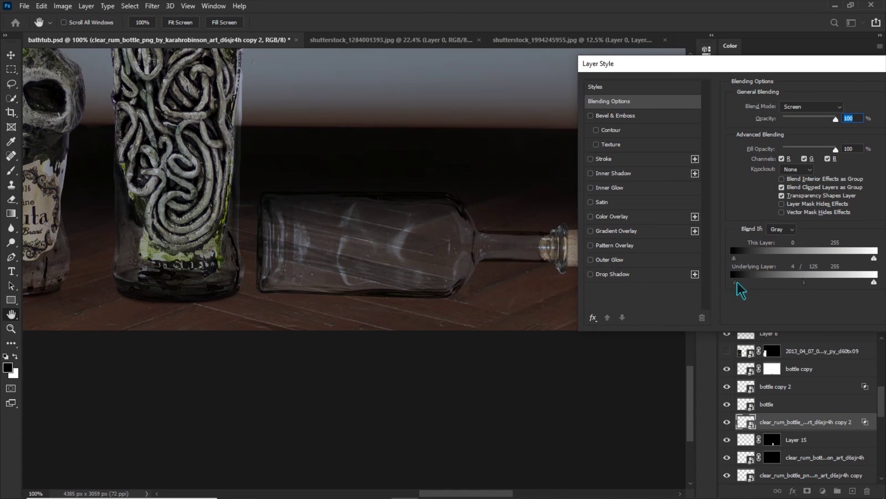
key(Return)
Paint white with a larger soft brush on the original rum bottle's mask to bring back reflections in the glass
click(770, 457)
key(x)
key(bracketright)
key(bracketright)
key(bracketright)
key(bracketright)
key(bracketright)
key(bracketright)
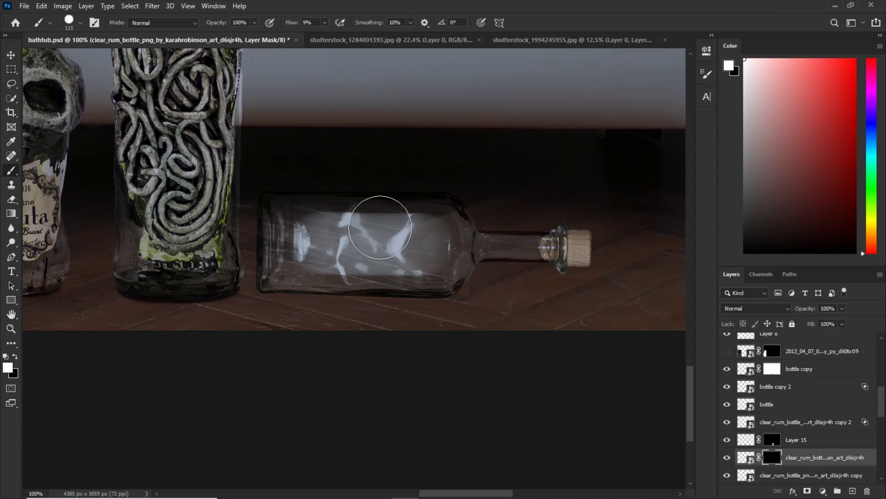
drag(476, 227, 548, 226)
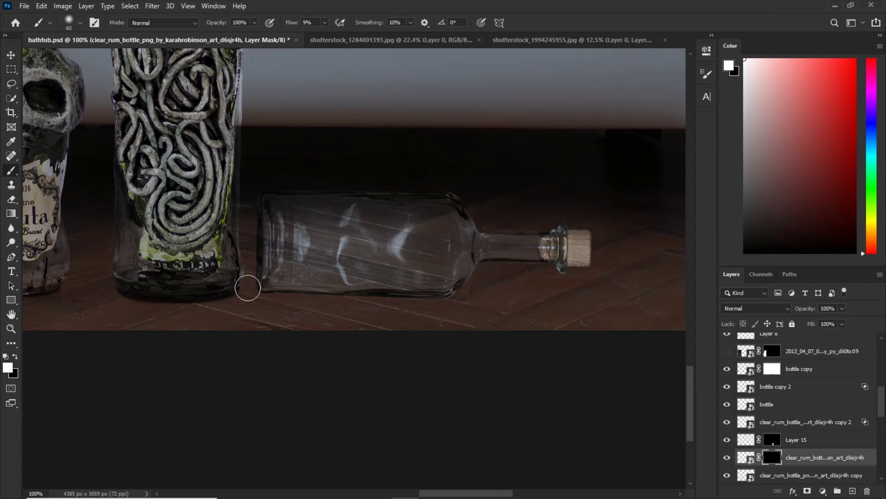
Reveal more of the rum bottle's outer edges and shoulder on its mask, using both small and large soft brushes
key(ctrl+minus)
key(ctrl+minus)
key(ctrl+minus)
key(ctrl+plus)
key(ctrl+plus)
drag(459, 438, 417, 267)
key(ctrl+plus)
key(bracketleft)
key(bracketleft)
drag(485, 255, 442, 254)
key(bracketright)
key(bracketright)
key(bracketright)
key(bracketright)
key(bracketright)
key(bracketright)
key(bracketright)
key(bracketright)
key(bracketright)
key(bracketright)
key(bracketright)
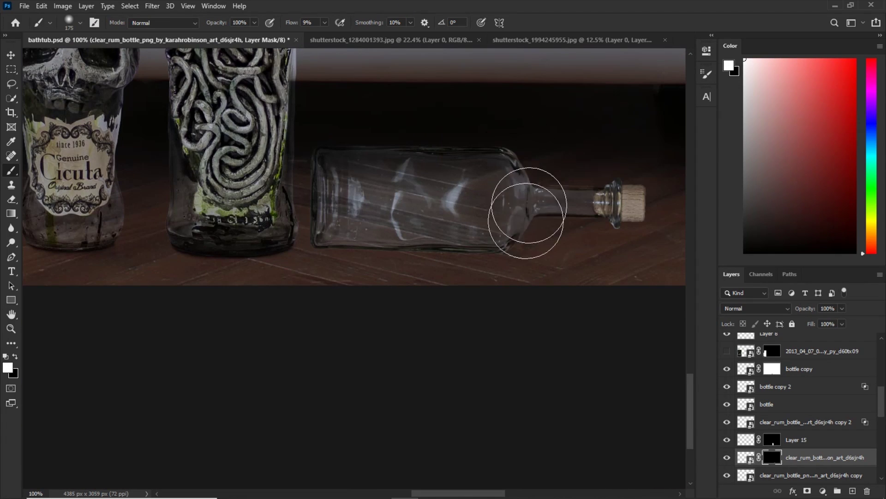
click(530, 202)
Add a new layer beneath the rum bottle layers and sample a dark brown floor colour for its shadow
scroll(803, 457, down, 2)
click(803, 457)
click(852, 491)
key(ctrl+plus)
key(bracketleft)
key(bracketleft)
key(bracketleft)
key(bracketleft)
key(bracketleft)
key(bracketleft)
alt+click(447, 238)
scroll(448, 238, right, 3)
alt+click(419, 273)
Paint a narrow contact shadow along the rum bottle's lower edge and set Layer 16 to Multiply
key(bracketleft)
key(bracketleft)
key(bracketleft)
key(bracketleft)
key(bracketleft)
key(bracketleft)
key(bracketleft)
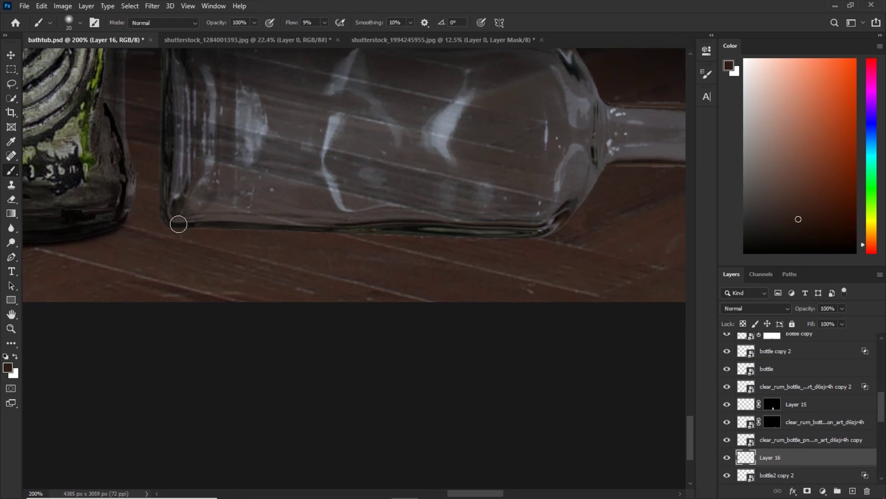
click(727, 309)
click(739, 262)
scroll(399, 271, right, 5)
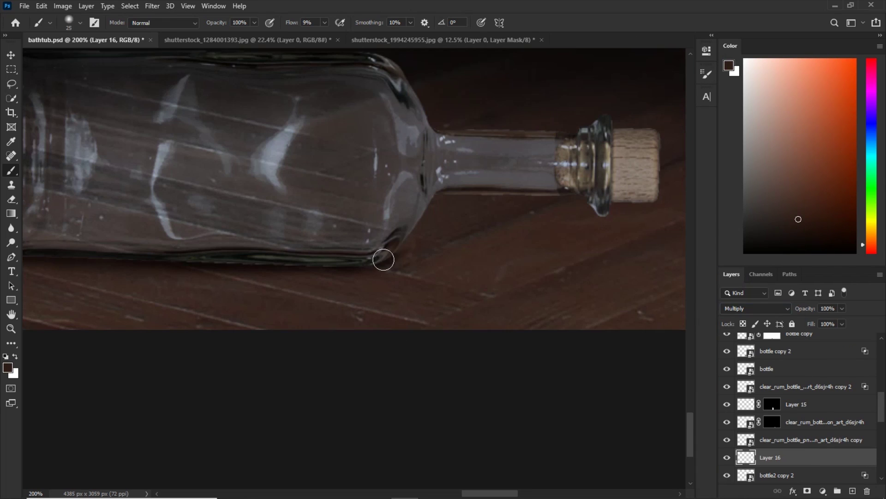
Extend the rum bottle's floor shadow toward its neck and cork, varying the soft brush size
key(ctrl+minus)
key(ctrl+plus)
key(bracketleft)
key(bracketleft)
key(bracketleft)
key(bracketleft)
key(ctrl+minus)
key(bracketright)
key(bracketright)
key(bracketright)
key(bracketright)
key(bracketright)
key(bracketright)
key(bracketright)
key(bracketright)
key(bracketright)
key(bracketright)
key(bracketright)
key(bracketright)
key(bracketright)
key(bracketright)
key(bracketright)
key(bracketright)
key(bracketright)
key(bracketright)
key(bracketleft)
key(bracketleft)
key(bracketleft)
key(bracketleft)
key(bracketleft)
key(bracketleft)
key(bracketleft)
key(bracketleft)
key(bracketleft)
key(bracketleft)
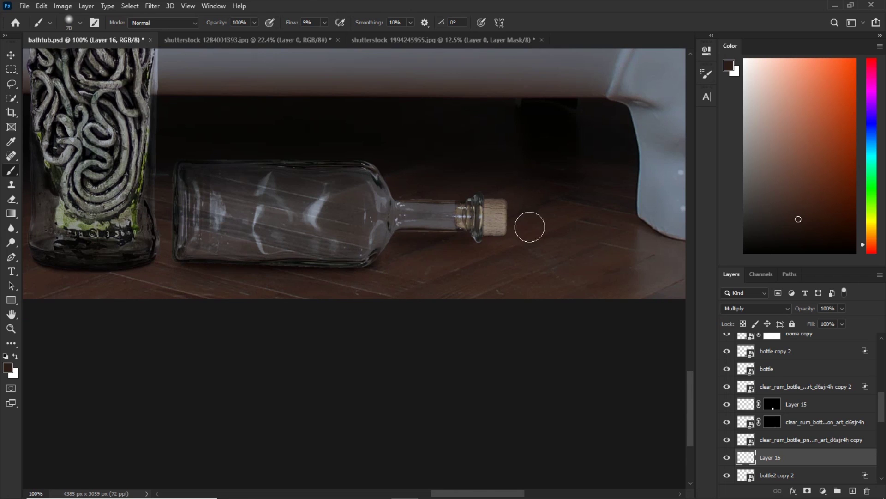
Compare the whole composite with the Layer 16 shadow hidden and shown
key(ctrl+0)
click(727, 458)
click(727, 458)
Touch up the floor shadow near the rum bottle's shoulder and neck, and save the document
key(ctrl+plus)
key(ctrl+plus)
key(e)
key(b)
key(bracketright)
key(bracketright)
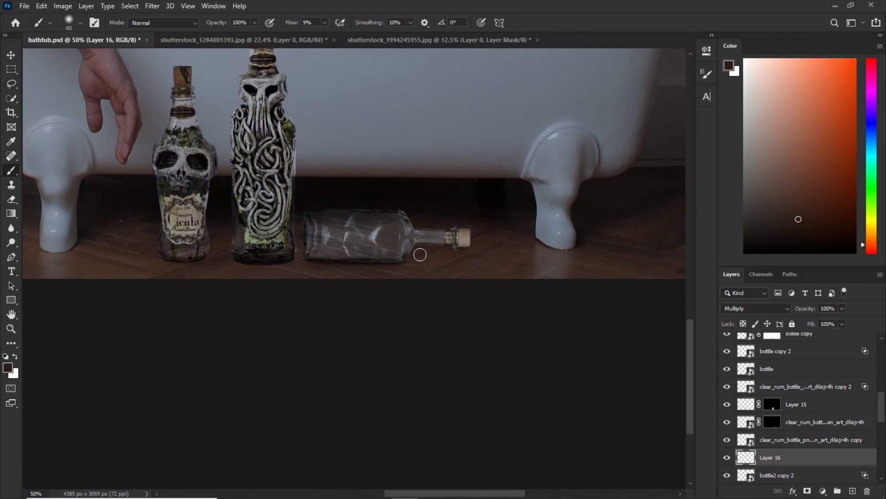
key(bracketleft)
key(bracketleft)
key(bracketleft)
key(bracketleft)
key(bracketleft)
key(ctrl+plus)
key(ctrl+0)
key(ctrl+s)
Place the multicolor lollipop over the lower tentacle's curl, scaled to 68.59%
drag(215, 305, 163, 315)
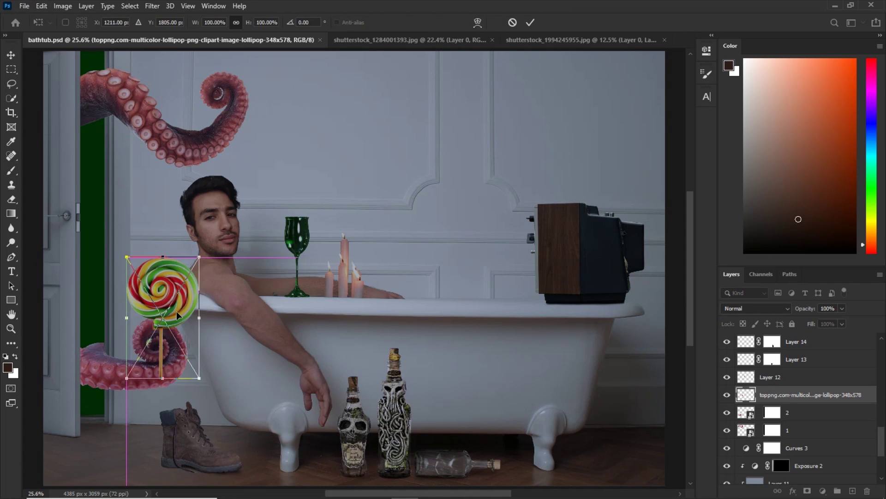
drag(199, 257, 191, 277)
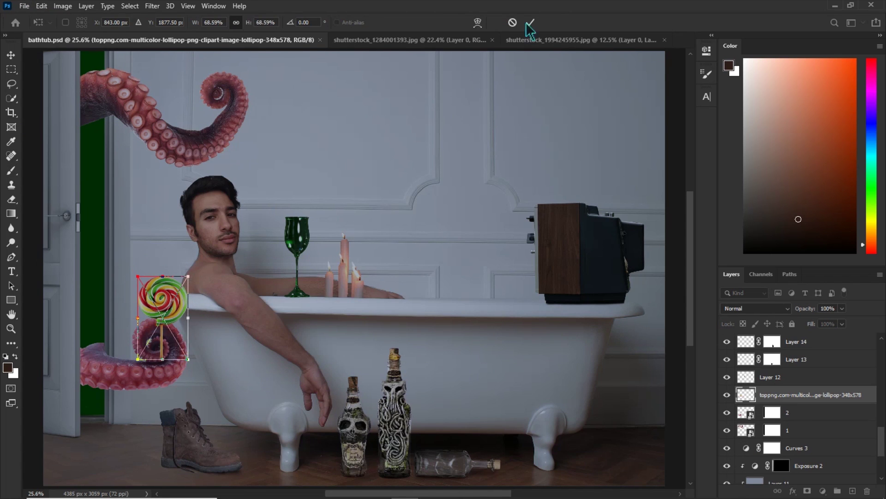
click(531, 22)
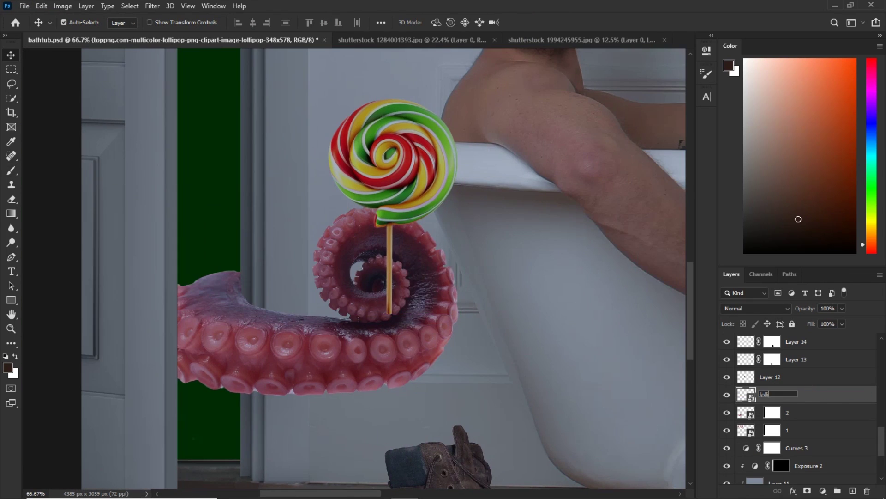
Rotate the lollipop with Free Transform to fit the tentacle's curl
key(ctrl+t)
drag(501, 194, 450, 174)
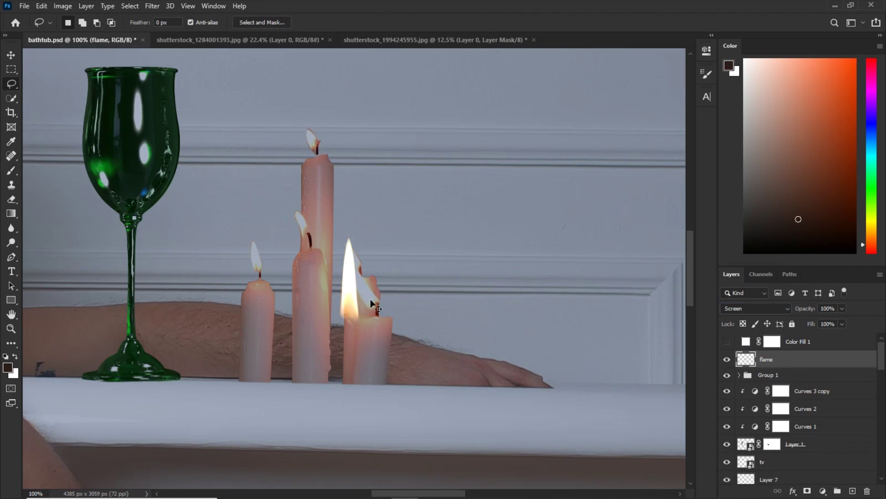
Move the flame onto the far-left candle's wick and warp it into a curved shape that follows the original flame
drag(370, 299, 260, 262)
key(ctrl+plus)
drag(434, 249, 547, 260)
key(ctrl+t)
drag(336, 277, 329, 249)
click(497, 22)
drag(269, 192, 266, 208)
drag(272, 249, 262, 250)
click(548, 23)
Paint black on the candles layer mask to hide the original flames on the candles
ctrl+click(289, 381)
key(b)
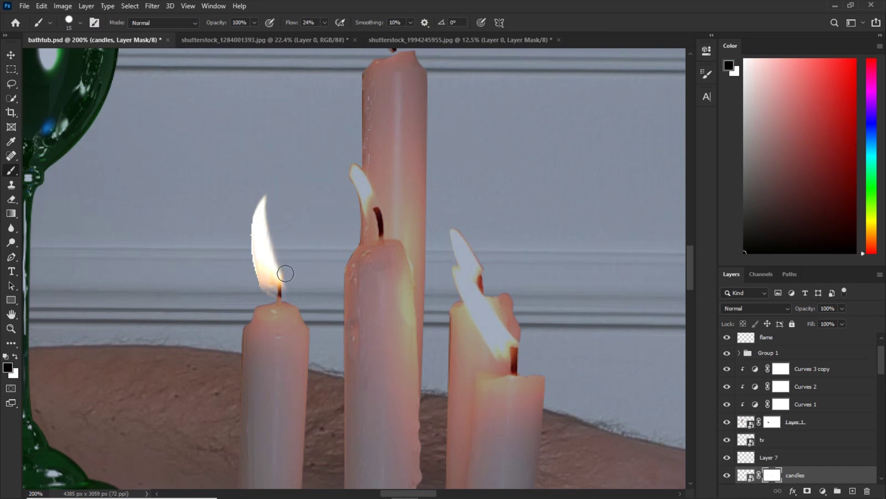
drag(353, 170, 350, 185)
drag(437, 58, 428, 102)
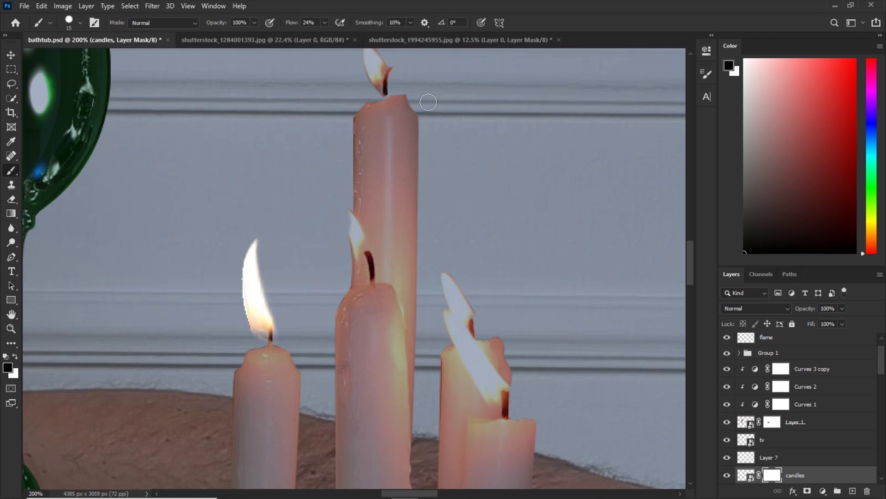
drag(453, 311, 463, 303)
drag(434, 176, 430, 303)
drag(356, 182, 372, 203)
Try to fit a warped duplicate of the flame onto the tallest candle's wick
click(774, 364)
key(ctrl+j)
key(ctrl+t)
drag(253, 415, 379, 161)
click(495, 23)
click(548, 22)
key(ctrl+z)
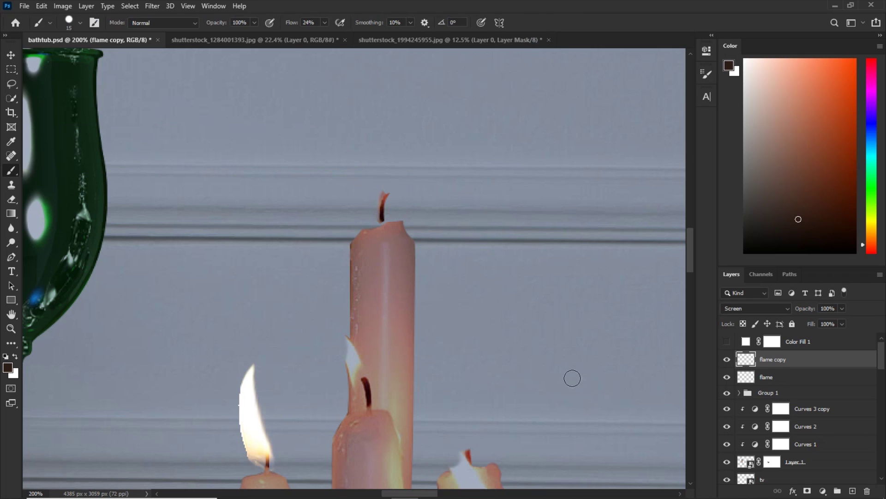
Paste another flame and fit it over the tallest candle's wick
key(ctrl+v)
key(ctrl+t)
drag(354, 270, 386, 161)
click(549, 22)
key(e)
key(ctrl+plus)
key(ctrl+minus)
Duplicate the flame and fit the copy over the wick of the rear candle in the right-hand pair
key(ctrl+j)
key(ctrl+t)
drag(311, 117, 399, 357)
drag(400, 244, 400, 293)
key(Return)
drag(435, 413, 396, 268)
Duplicate the flame again and reshape the copy to fit the front right candle's wick
key(ctrl+j)
key(ctrl+t)
drag(364, 200, 385, 293)
drag(439, 268, 495, 204)
right_click(390, 298)
click(418, 172)
drag(357, 232, 378, 276)
key(Return)
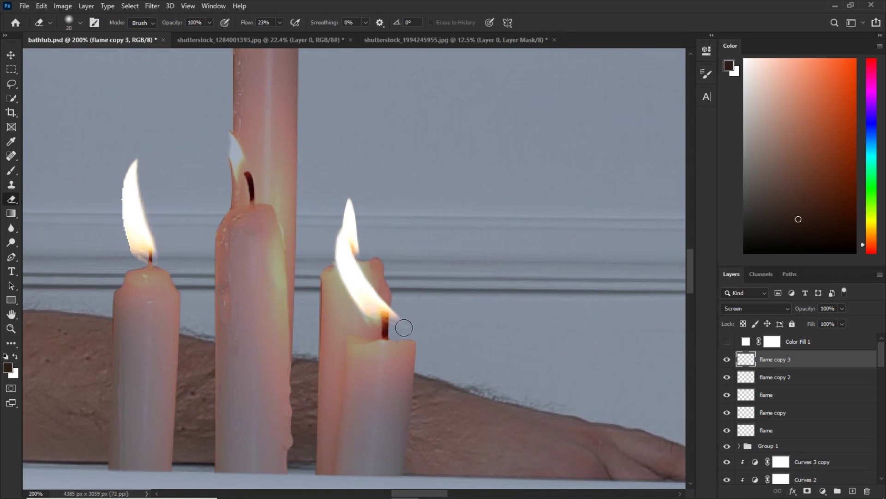
Duplicate the flame once more and reshape the copy to fit the middle candle's wick
drag(402, 327, 501, 405)
key(ctrl+j)
key(ctrl+t)
right_click(403, 191)
click(423, 262)
mouse_move(373, 247)
mouse_down()
mouse_move(365, 240)
mouse_move(382, 259)
mouse_up()
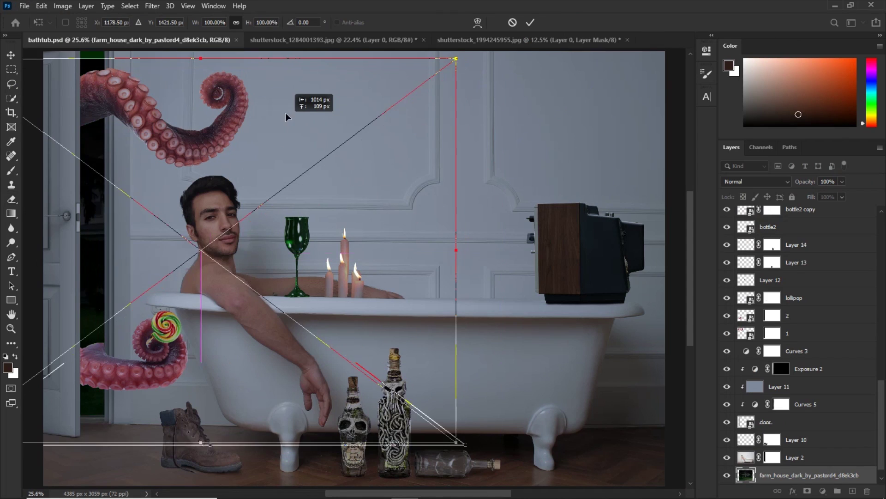
Position the dark farm house image behind the open door at the bottom of the layer stack
drag(285, 113, 214, 160)
key(ctrl+minus)
key(Return)
key(e)
key(ctrl+minus)
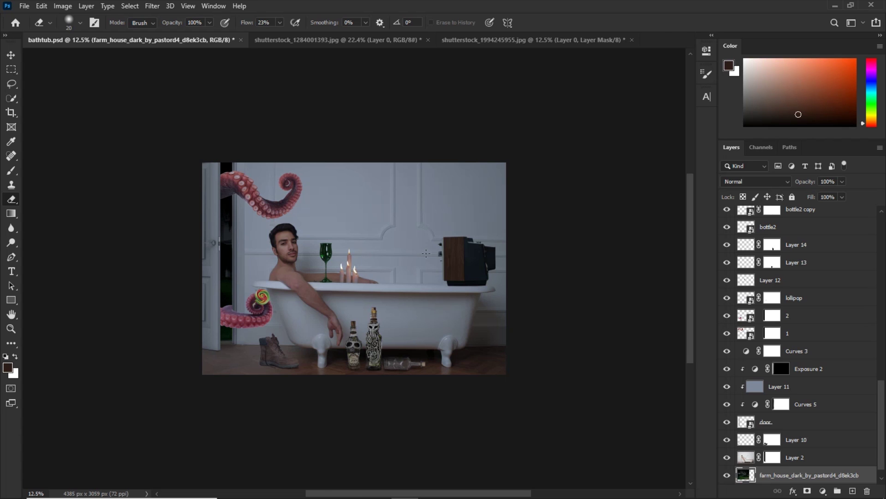
Add a black-filled layer above the farm house image and set its blending mode to Color Dodge
key(ctrl+plus)
key(ctrl+plus)
scroll(834, 416, down, 3)
click(852, 491)
key(shift+F5)
click(448, 129)
click(439, 205)
click(515, 131)
click(756, 182)
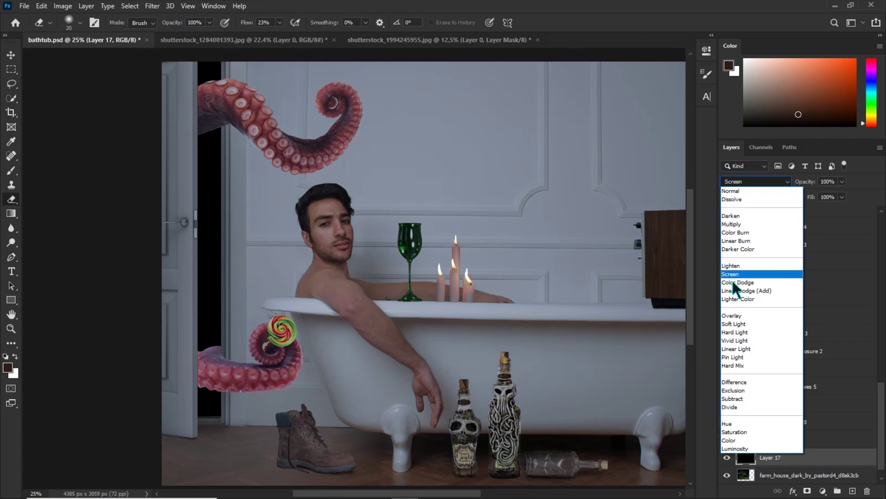
click(738, 282)
Paint bright green glow over the door opening on Layer 17, set its Fill to 44%, and compare it hidden and shown
key(b)
mouse_move(215, 291)
mouse_down()
mouse_move(216, 77)
mouse_move(210, 392)
mouse_up()
drag(811, 197, 781, 200)
key(ctrl+minus)
key(ctrl+plus)
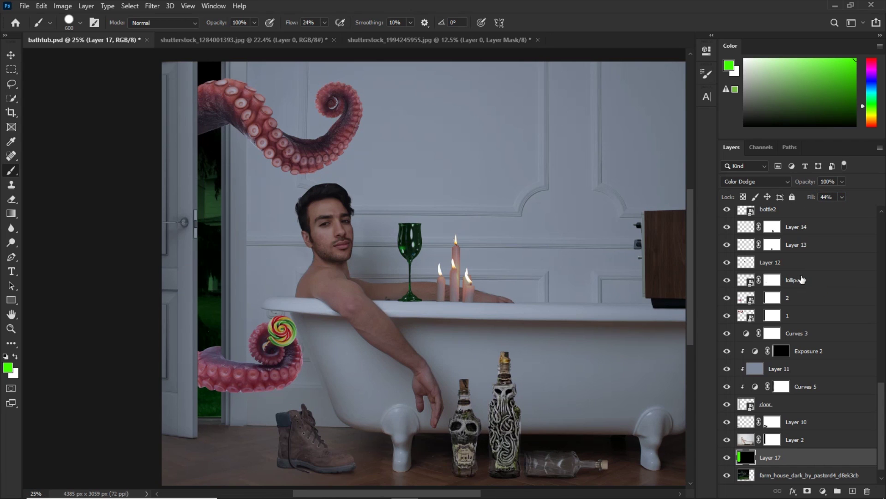
click(727, 458)
click(727, 457)
Paint soft green light over the doorway on a new layer with an 1100 px brush, blended as Linear Dodge (Add)
click(852, 491)
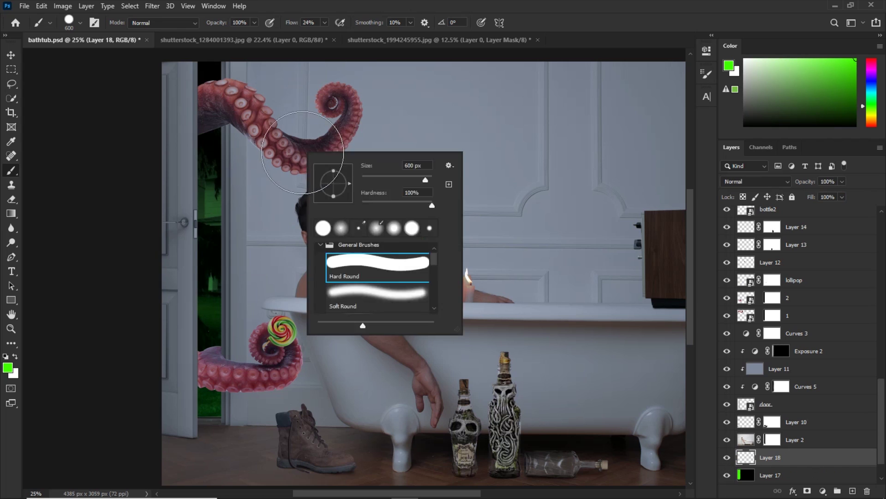
key(ctrl+minus)
key(bracketright)
key(bracketright)
key(bracketright)
key(bracketright)
key(bracketright)
drag(257, 196, 258, 318)
click(756, 181)
click(746, 290)
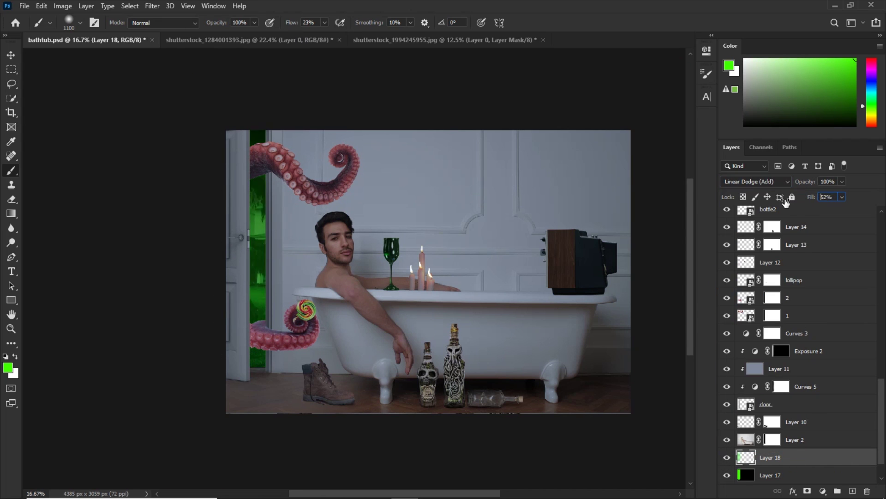
Adjust the farm house layer with Curves and reduce Layer 18's Fill to 6%
click(808, 475)
key(ctrl+m)
drag(644, 201, 645, 198)
click(859, 106)
click(770, 439)
drag(811, 197, 793, 198)
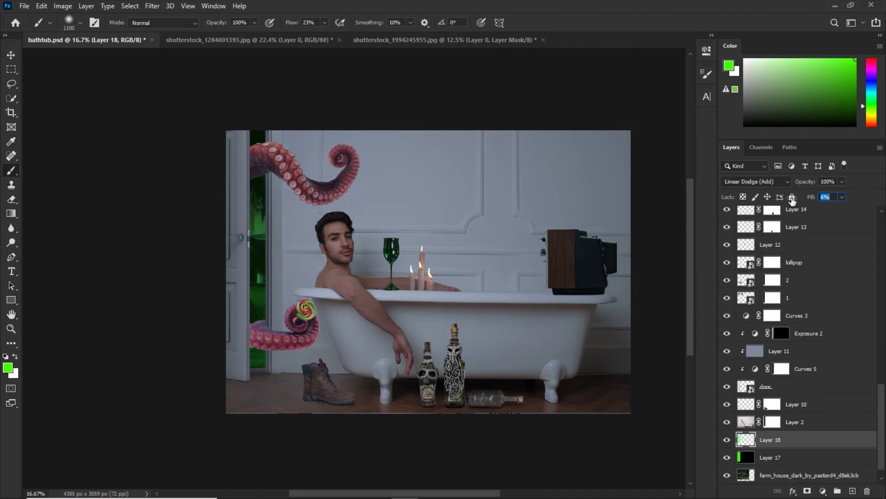
Paint lighter green light over the door opening on a new layer and blend it as Screen
click(853, 491)
drag(258, 199, 259, 282)
click(756, 181)
click(735, 272)
key(ctrl+plus)
key(bracketleft)
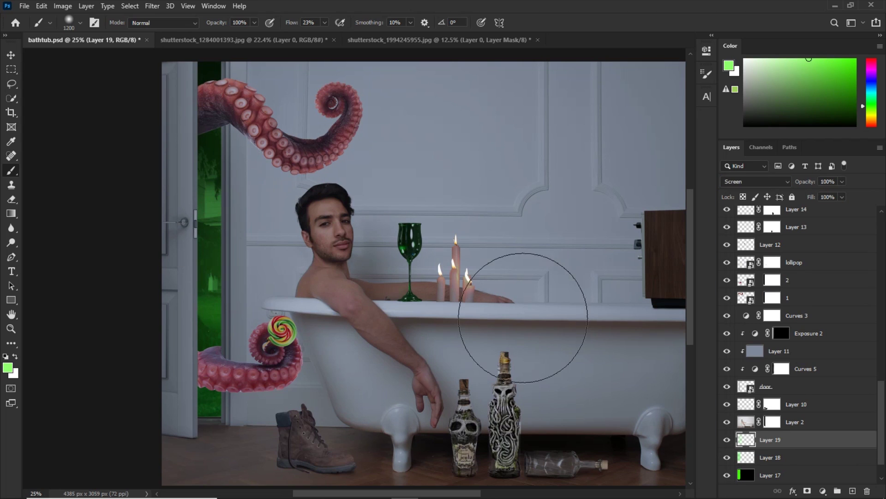
Fill a new layer above Layer 19 with black and set its blending mode to Color Dodge
key(shift+F5)
key(Return)
click(755, 181)
click(736, 283)
Paint a soft glow over the doorway on the black Color Dodge layer
key(bracketright)
mouse_move(182, 219)
mouse_down()
mouse_move(194, 418)
mouse_move(193, 252)
mouse_up()
key(bracketright)
key(bracketright)
key(bracketright)
key(ctrl+minus)
key(ctrl+plus)
Set Layer 20's Fill to 49% and save the document
mouse_move(811, 197)
mouse_down()
mouse_move(789, 197)
mouse_move(811, 202)
mouse_up()
key(ctrl+minus)
key(bracketleft)
key(bracketleft)
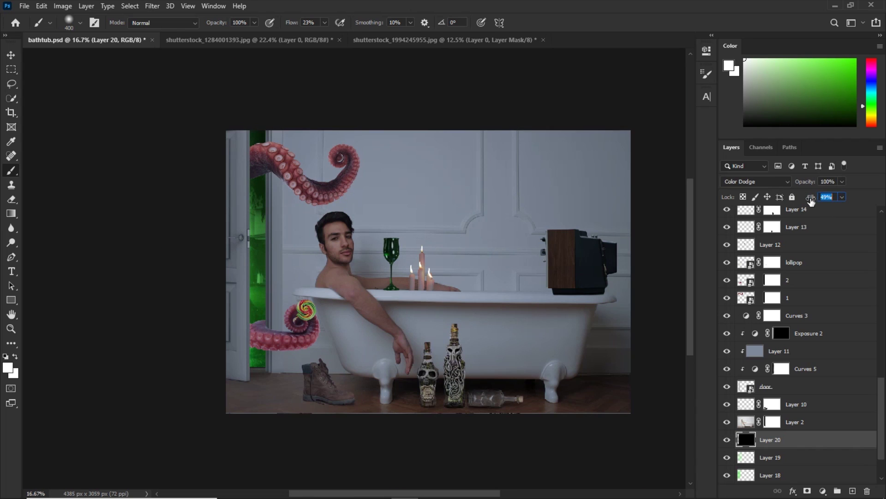
click(24, 6)
click(28, 121)
Add a Curves adjustment above the upper tentacle's layer
key(ctrl+plus)
key(v)
click(314, 152)
click(823, 491)
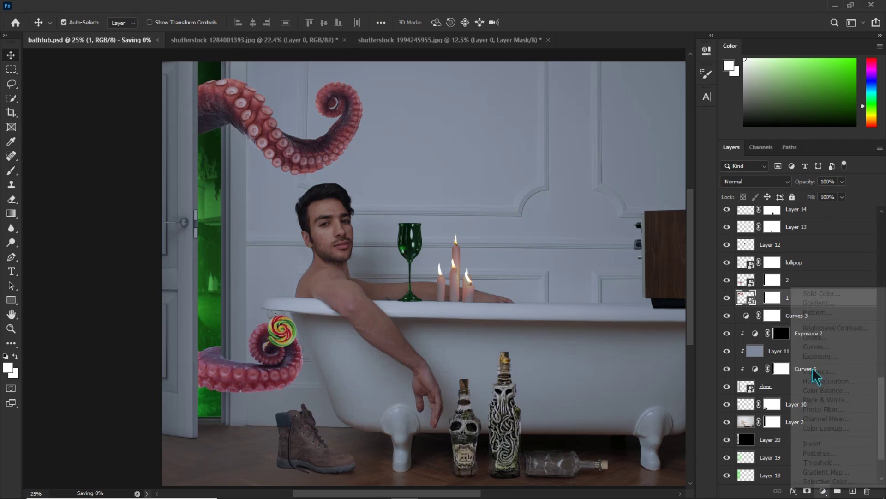
click(812, 350)
Clip the Curves adjustment to the upper tentacle and raise its Green channel for a greener tint
click(580, 100)
click(581, 125)
drag(622, 165, 619, 158)
click(596, 99)
click(591, 133)
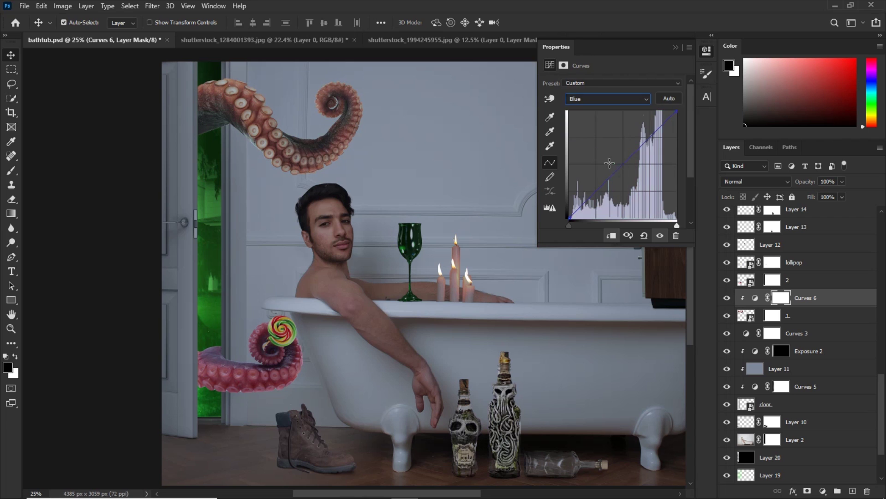
click(607, 98)
click(582, 108)
click(676, 47)
Compare the Curves 6 tint off and on, and copy the adjustment onto the lower tentacle's layer
click(730, 303)
click(730, 302)
drag(740, 325, 743, 272)
Mask the Curves 6 tint off the upper tentacle's curled end and refine its curve
key(b)
drag(349, 135, 282, 93)
key(bracketleft)
key(bracketleft)
key(bracketleft)
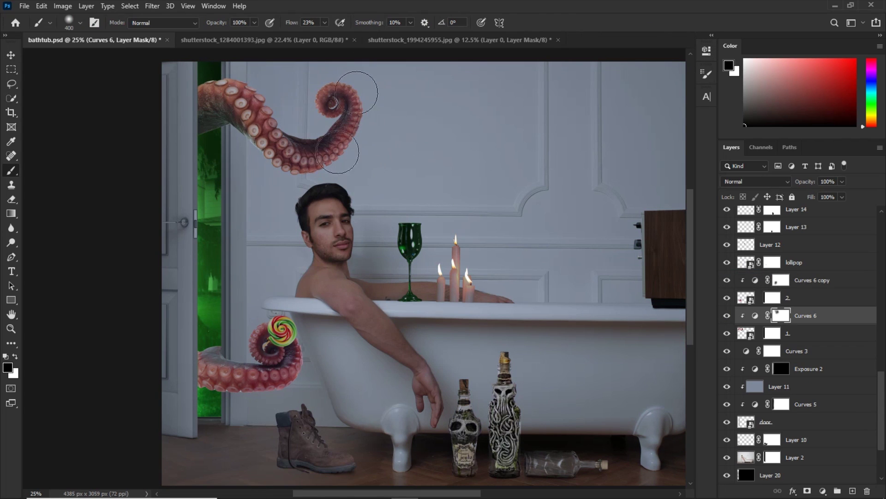
click(755, 316)
drag(668, 111, 675, 112)
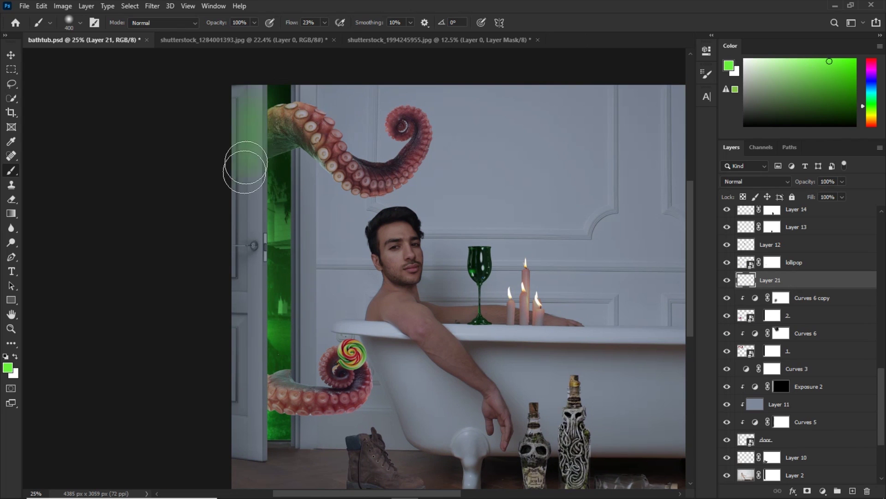
Paint green light over the tentacles' bases on Layer 21, blended as Screen at 23% opacity
mouse_move(244, 165)
mouse_down()
mouse_move(254, 425)
mouse_move(258, 155)
mouse_up()
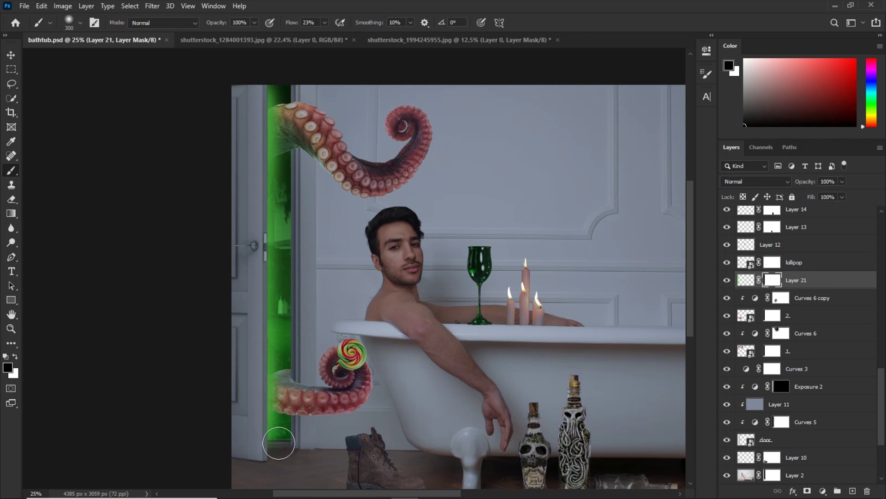
click(733, 183)
click(731, 274)
drag(804, 182, 764, 182)
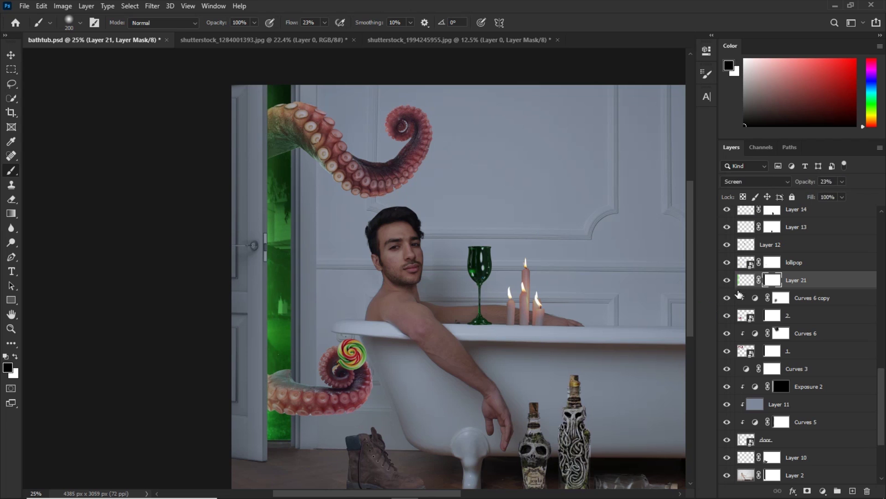
Add a layer clipped to the upper tentacle and paint soft black shading at its base with 5% flow
click(805, 332)
key(ctrl+shift+alt+n)
key(bracketright)
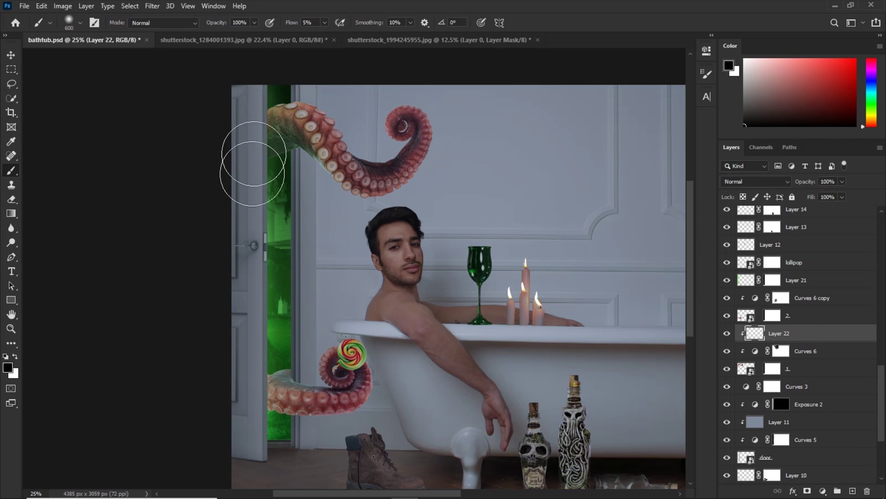
drag(254, 156, 273, 148)
Shade the lower tentacle's base in soft black on a new clipped layer, compare it, and erase the excess
click(812, 298)
key(ctrl+shift+alt+n)
key(ctrl+alt+g)
key(bracketleft)
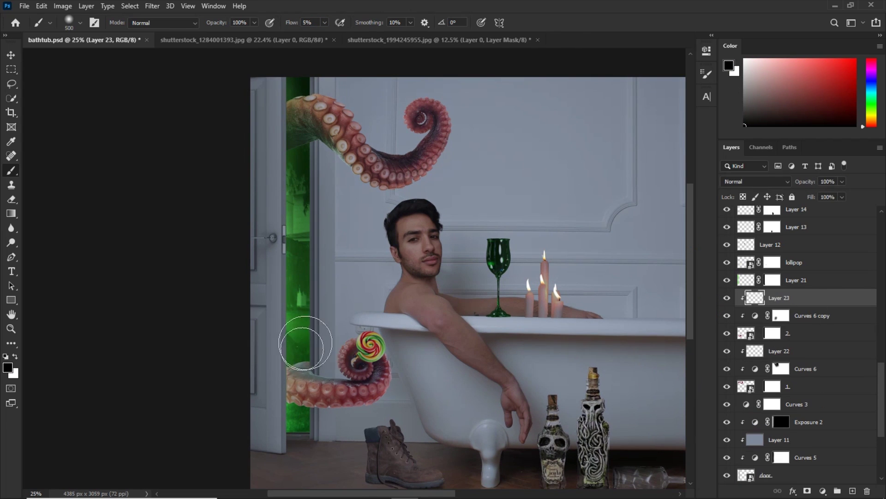
click(727, 299)
key(e)
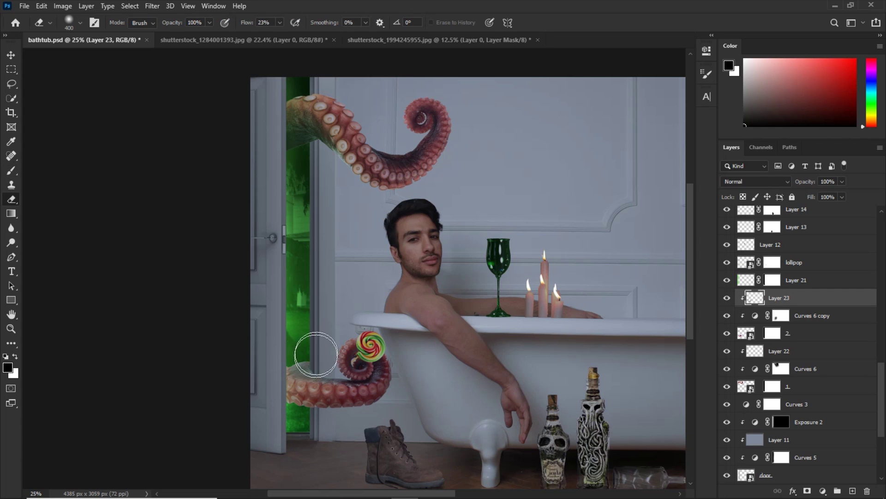
key(b)
scroll(387, 263, up, 4)
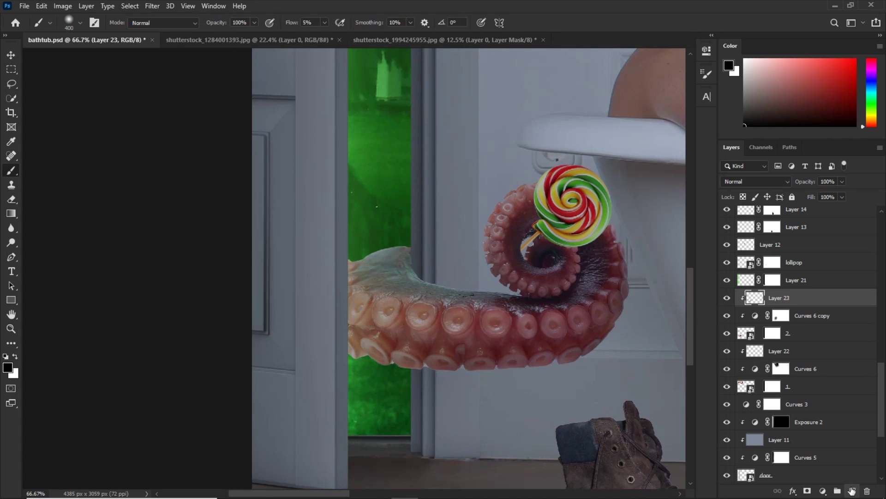
Add a new layer clipped to the lower tentacle and choose bright green as the paint colour
click(853, 490)
key(ctrl+alt+g)
right_click(387, 246)
click(603, 3)
click(856, 59)
click(870, 104)
Paint a thin yellowish-green rim light along the lower tentacle's underside at the doorway, using a small brush at 12% flow
key(ctrl+plus)
key(bracketleft)
key(bracketleft)
key(bracketleft)
key(bracketleft)
key(bracketleft)
key(bracketleft)
key(bracketleft)
key(bracketleft)
key(bracketleft)
key(bracketleft)
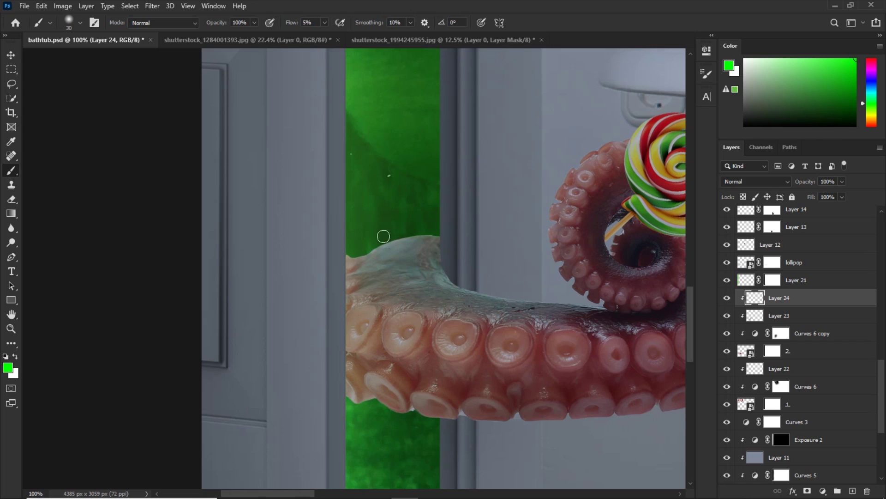
key(ctrl+plus)
drag(429, 393, 416, 72)
key(bracketleft)
key(bracketleft)
key(bracketleft)
key(bracketleft)
key(bracketleft)
drag(284, 23, 286, 23)
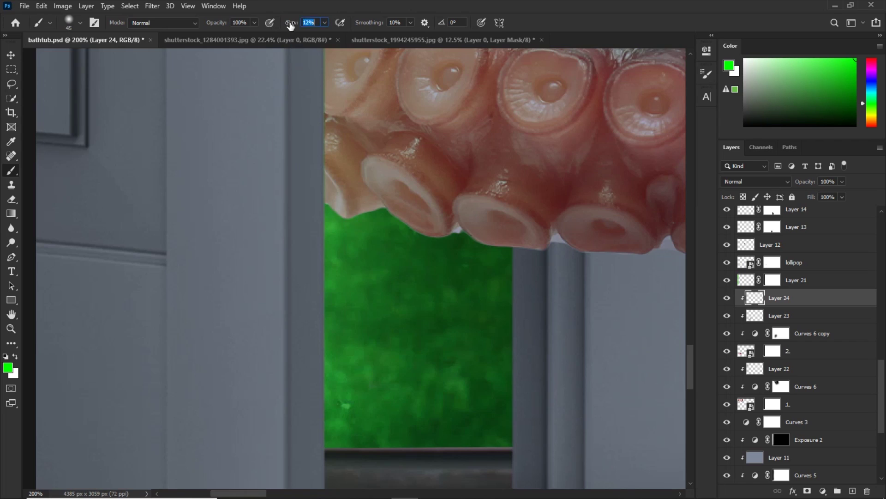
click(842, 59)
click(867, 107)
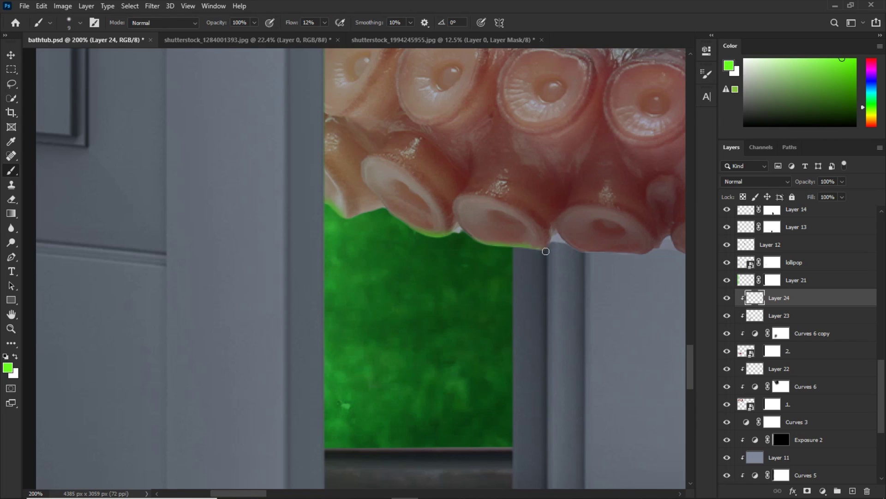
key(bracketleft)
drag(546, 251, 283, 247)
Extend the green rim light along the lower tentacle's upper edge and the rest of its underside
drag(170, 202, 496, 272)
drag(408, 243, 429, 282)
mouse_move(443, 221)
mouse_down()
mouse_move(271, 275)
mouse_move(122, 183)
mouse_up()
key(bracketright)
key(bracketright)
drag(427, 299, 439, 296)
key(ctrl+minus)
key(ctrl+minus)
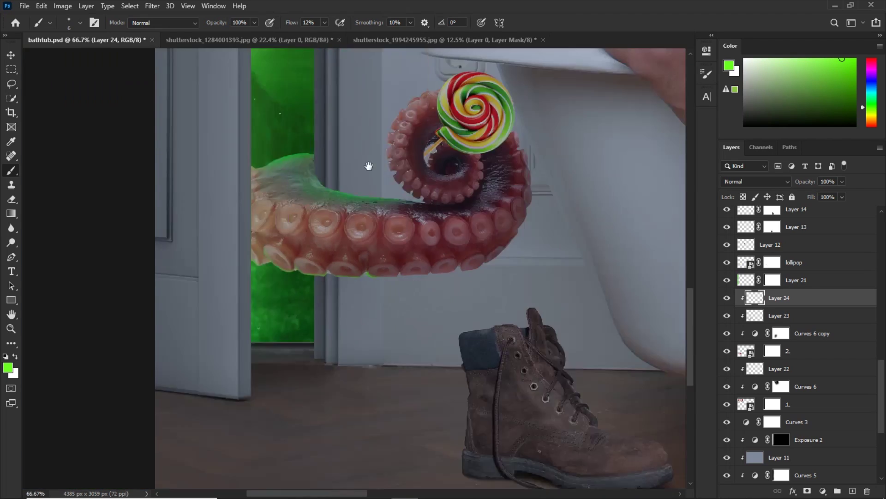
Paint green rim light on the outer sucker edges and first sucker rings of the lower tentacle's curl
drag(368, 166, 346, 278)
key(ctrl+plus)
key(ctrl+plus)
key(ctrl+plus)
drag(360, 223, 367, 177)
key(ctrl+minus)
key(ctrl+minus)
key(ctrl+minus)
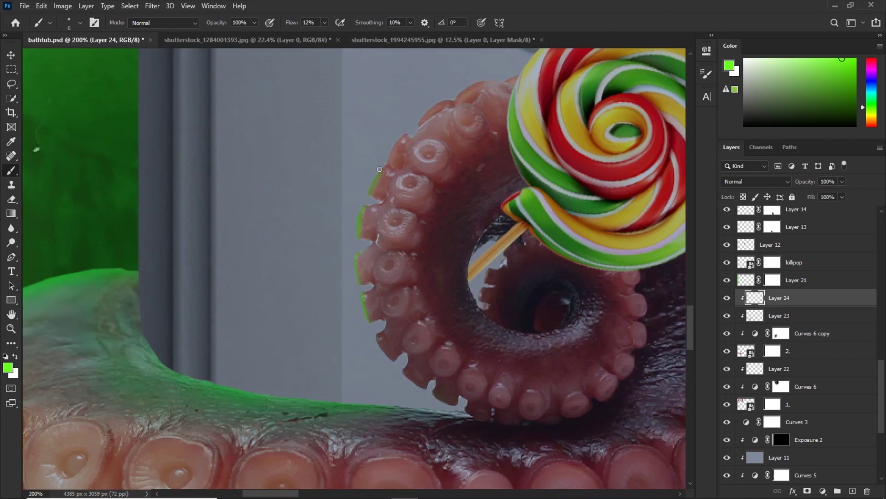
key(ctrl+plus)
key(ctrl+plus)
key(ctrl+plus)
key(ctrl+plus)
key(ctrl+minus)
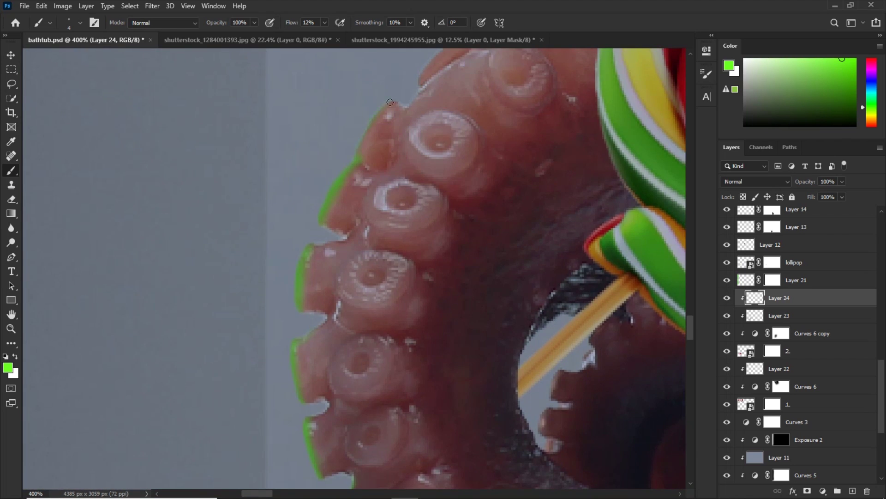
key(bracketright)
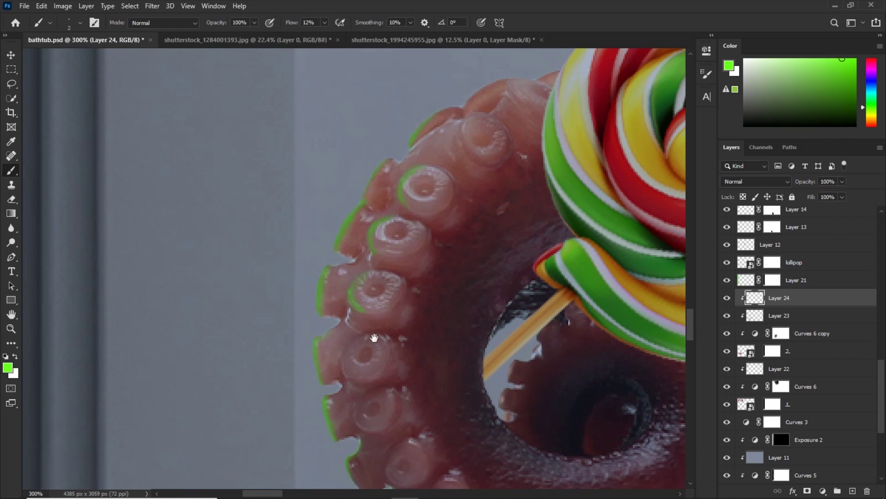
Continue the green rim light down the curl, outlining the lower sucker edges and rings with a very fine brush
drag(374, 338, 358, 227)
key(bracketright)
key(bracketright)
drag(329, 244, 331, 262)
drag(340, 299, 362, 321)
drag(373, 327, 252, 251)
drag(253, 279, 274, 301)
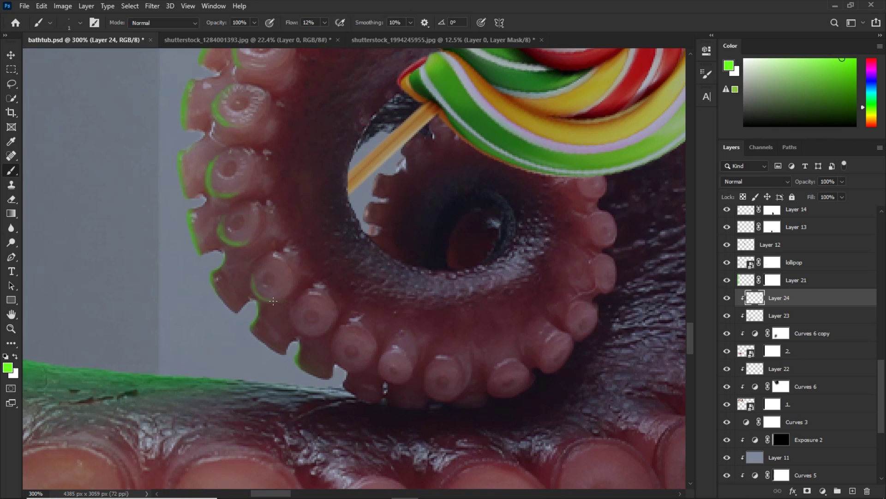
Outline the top of the lower tentacle's curl and the suckers beside the lollipop in thin green
drag(318, 157, 379, 419)
key(ctrl+plus)
key(bracketright)
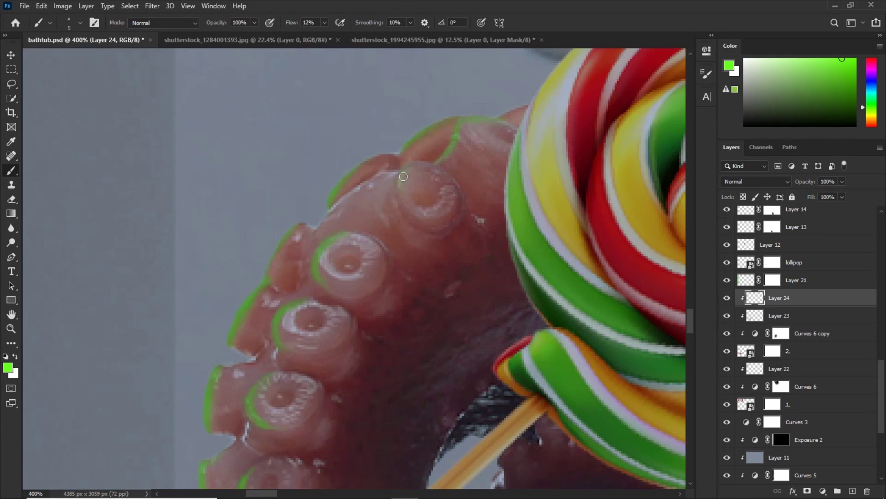
key(bracketleft)
key(ctrl+minus)
key(ctrl+minus)
key(ctrl+minus)
key(ctrl+minus)
key(ctrl+minus)
key(ctrl+minus)
key(ctrl+plus)
drag(247, 332, 508, 305)
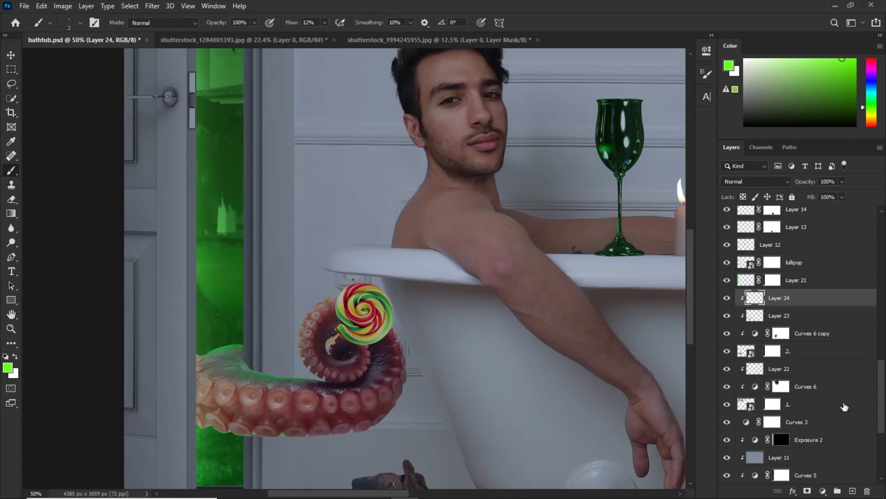
Fill a new layer clipped to the lower tentacle with green and restrict it to the underlying highlights with Blend If
click(852, 491)
alt+click(796, 306)
key(alt+BackSpace)
double_click(796, 304)
mouse_move(572, 281)
mouse_down()
mouse_move(691, 290)
mouse_move(634, 291)
mouse_move(697, 285)
mouse_up()
click(810, 86)
Hide the green fill with a black mask, reveal it in white at 19% flow on the tentacle's highlights, and save the document
alt+click(807, 490)
key(b)
key(x)
mouse_move(203, 353)
mouse_down()
mouse_move(298, 356)
mouse_move(379, 244)
mouse_up()
key(ctrl+plus)
key(ctrl+plus)
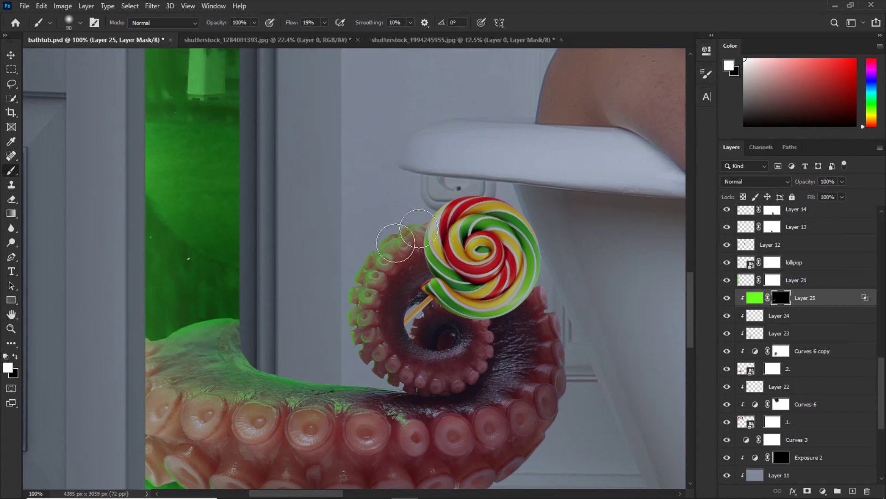
key(ctrl+0)
key(ctrl+s)
Add a new layer clipped to the upper tentacle above its black shading layer
key(ctrl+plus)
key(ctrl+plus)
click(831, 403)
click(827, 386)
click(852, 491)
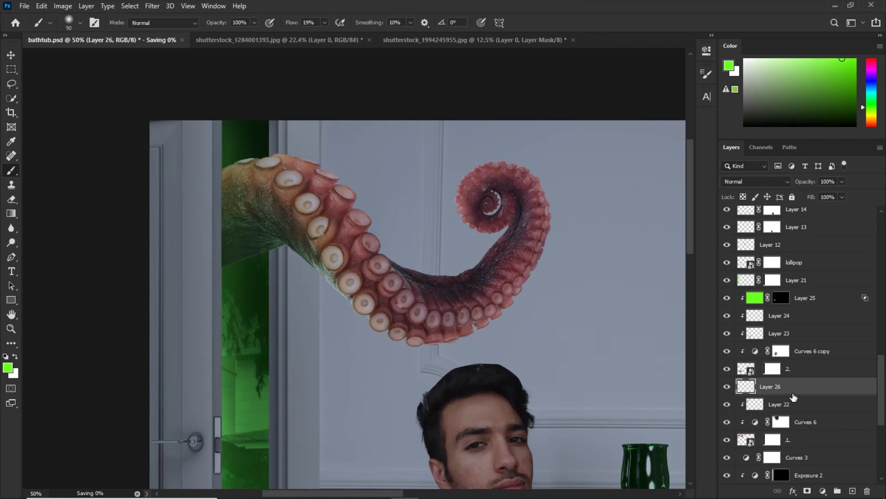
alt+click(793, 396)
Paint a green rim light along the upper tentacle's underside and outer sucker edges with a small brush at 14% flow
key(ctrl+plus)
key(ctrl+plus)
key(bracketleft)
key(bracketleft)
key(bracketleft)
key(bracketleft)
key(bracketleft)
key(bracketleft)
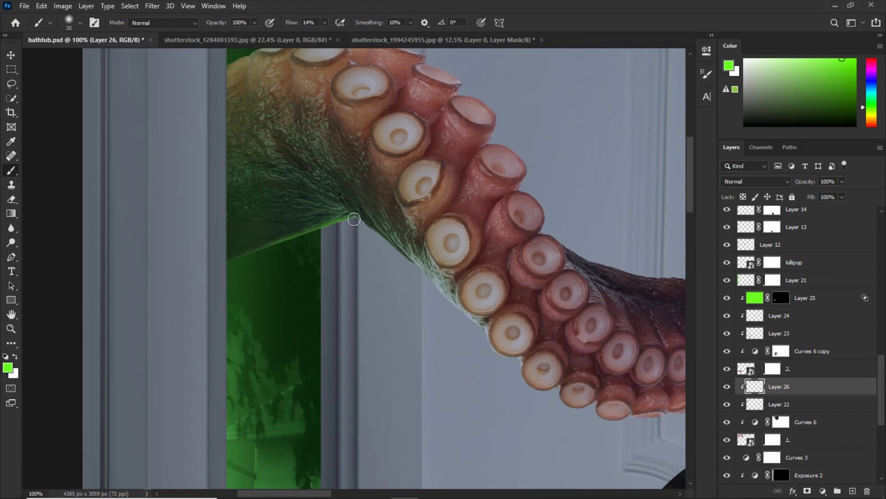
scroll(328, 281, right, 5)
key(ctrl+plus)
key(bracketleft)
key(bracketleft)
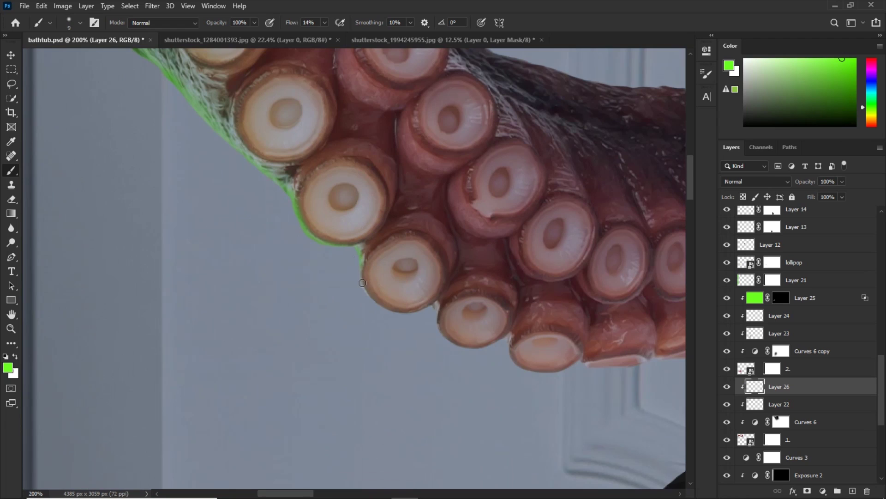
mouse_move(317, 233)
mouse_down()
mouse_move(319, 138)
mouse_move(302, 204)
mouse_move(377, 297)
mouse_up()
Paint green arcs around the doorway-side rims of the large suckers near the upper tentacle's base
key(bracketleft)
key(bracketleft)
key(bracketleft)
key(bracketleft)
key(bracketleft)
drag(340, 267, 328, 203)
drag(331, 254, 451, 337)
key(bracketright)
key(bracketright)
key(bracketright)
drag(408, 256, 428, 252)
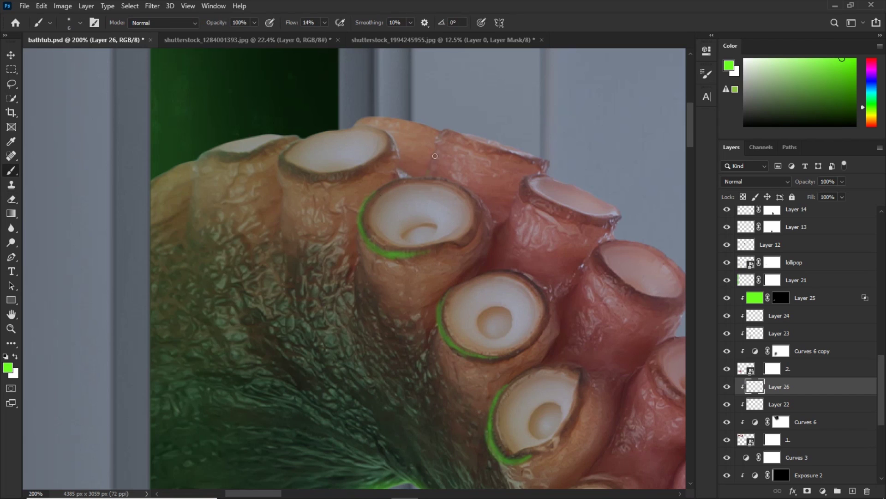
Paint green light on the doorway-facing edges of the upper tentacle's top row of suckers, and switch to the Eraser to soften it
key(bracketleft)
key(bracketleft)
key(bracketleft)
key(bracketleft)
key(bracketleft)
key(bracketleft)
key(bracketleft)
drag(507, 218, 261, 167)
drag(261, 167, 271, 140)
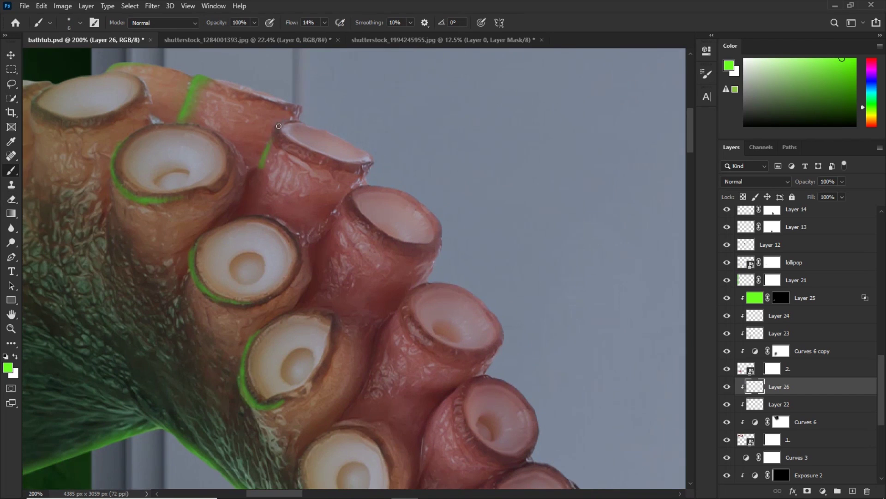
key(bracketright)
key(bracketright)
drag(340, 200, 294, 154)
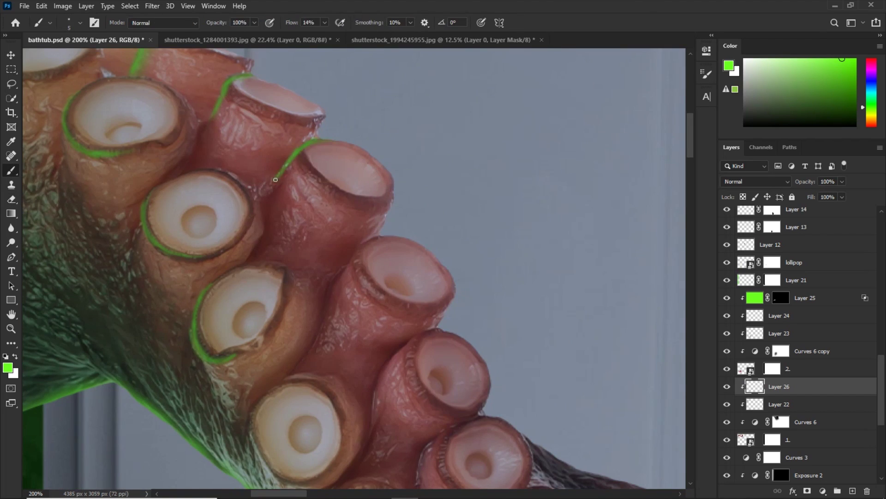
key(e)
Paint soft green rim light along the inner curve of the upper tentacle, below its curled end
key(ctrl+minus)
key(ctrl+minus)
drag(385, 307, 240, 213)
key(ctrl+plus)
key(b)
key(bracketright)
key(bracketright)
key(bracketright)
key(bracketright)
key(bracketright)
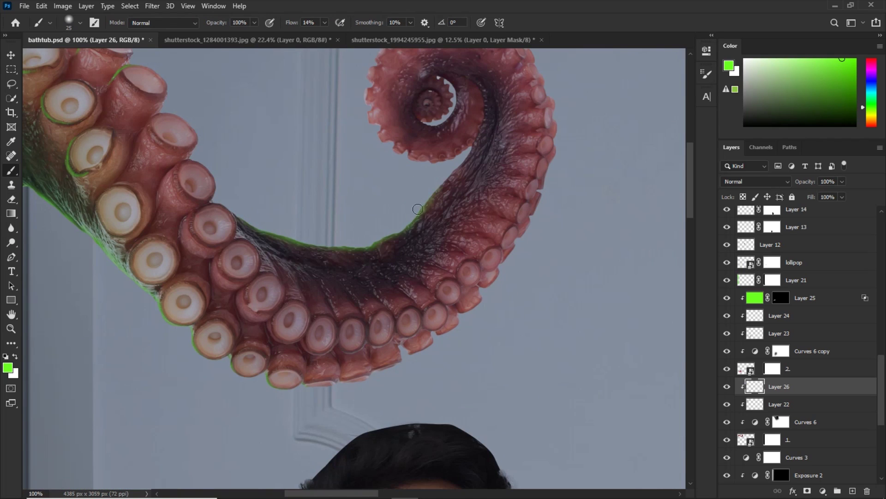
drag(418, 209, 430, 194)
Paint a thin green rim light on the doorway-facing outer edges of the upper tentacle's curled tip with a small brush at 14% flow
drag(339, 162, 297, 243)
key(bracketright)
key(bracketright)
key(bracketright)
key(bracketright)
key(bracketright)
key(bracketright)
key(ctrl+plus)
drag(287, 99, 341, 245)
key(bracketleft)
key(bracketleft)
key(bracketleft)
key(bracketleft)
key(bracketleft)
key(bracketleft)
key(bracketleft)
key(bracketleft)
key(bracketleft)
key(bracketleft)
key(bracketleft)
key(bracketleft)
drag(341, 245, 341, 229)
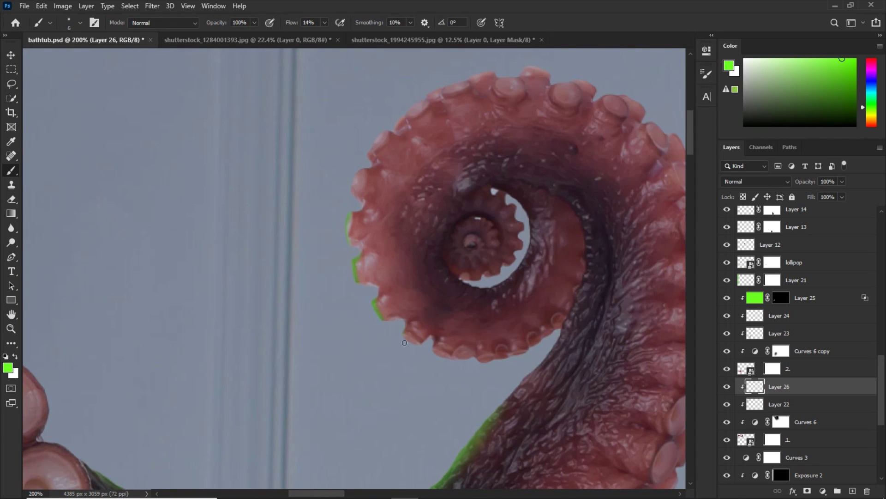
key(ctrl+plus)
drag(414, 104, 358, 188)
key(bracketleft)
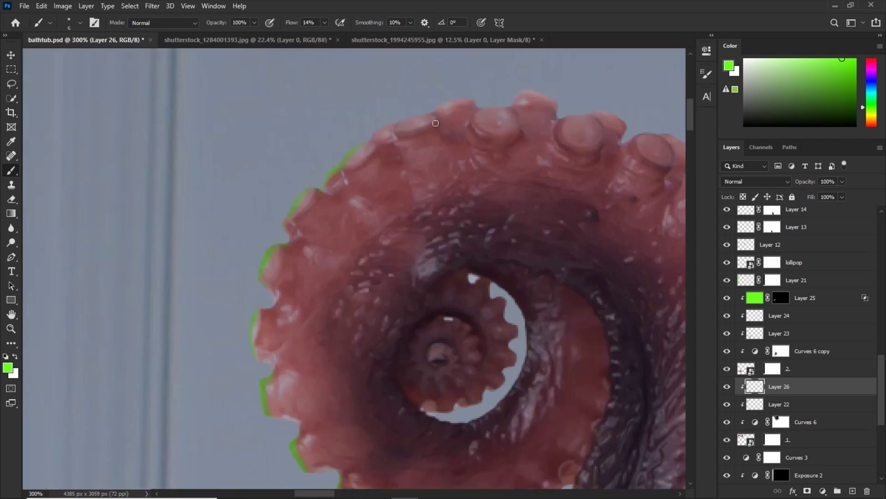
Add a new layer clipped to the upper tentacle above its rim light layer and fill it with green
key(ctrl+0)
drag(259, 175, 438, 272)
click(852, 491)
alt+click(817, 395)
key(alt+BackSpace)
Split the dark Underlying Layer slider in the green fill's Blend If settings to limit it to the tentacle's brighter tones
double_click(752, 384)
drag(572, 280, 617, 281)
drag(619, 281, 696, 282)
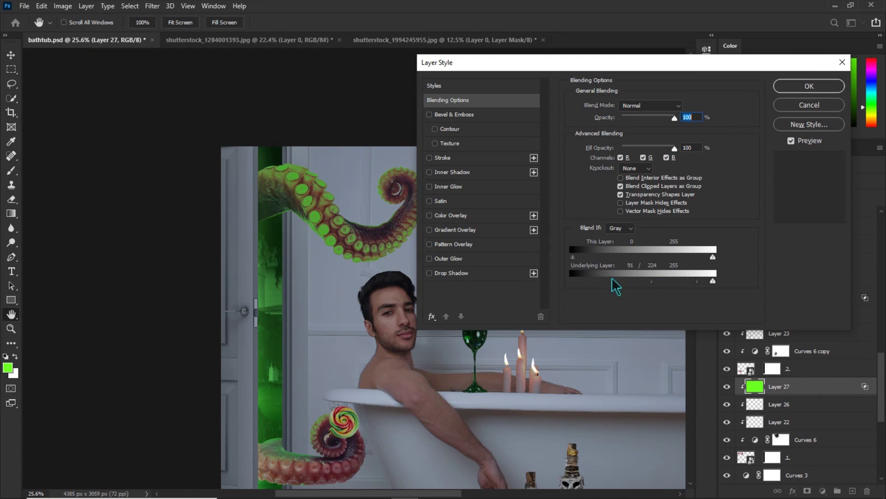
drag(612, 279, 609, 280)
click(809, 87)
Hide the green fill with a black mask and paint it back softly on the doorway-facing parts of the upper tentacle
alt+click(807, 490)
key(ctrl+plus)
key(ctrl+plus)
drag(406, 181, 369, 269)
key(ctrl+plus)
key(bracketright)
key(bracketright)
key(bracketright)
key(bracketright)
key(bracketright)
key(bracketright)
key(bracketright)
key(bracketright)
key(bracketright)
key(bracketright)
key(bracketright)
key(bracketright)
key(bracketright)
key(bracketright)
key(bracketright)
key(bracketright)
key(bracketright)
key(bracketright)
key(bracketright)
key(bracketright)
key(bracketright)
key(bracketright)
key(ctrl+minus)
click(145, 221)
key(bracketleft)
key(bracketleft)
key(bracketleft)
key(bracketleft)
key(bracketleft)
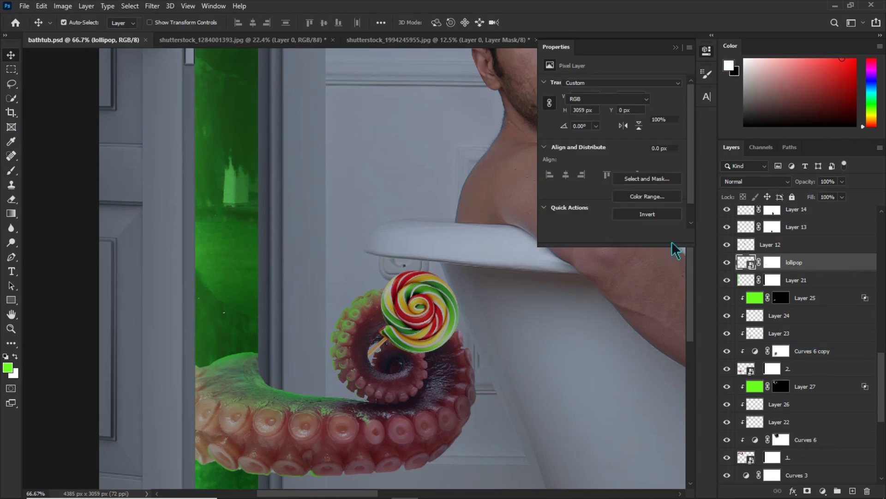
Darken the lollipop slightly with its clipped Curves adjustment and add a new clipped layer above it
drag(623, 171, 625, 172)
click(675, 47)
click(853, 491)
alt+click(801, 270)
Paint soft black shading along the lollipop's lower edge with a small brush at 5% flow
key(b)
key(x)
key(ctrl+plus)
key(ctrl+plus)
key(ctrl+plus)
key(bracketleft)
key(bracketleft)
key(bracketleft)
key(bracketleft)
key(bracketleft)
key(bracketleft)
key(bracketleft)
key(bracketleft)
scroll(429, 112, up, 2)
scroll(429, 112, right, 4)
key(bracketright)
key(bracketright)
key(bracketright)
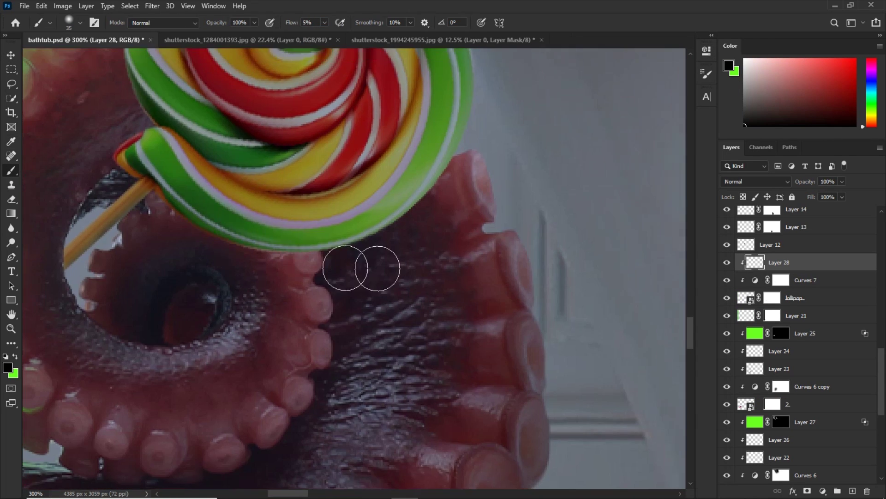
drag(198, 224, 379, 240)
Extend the soft black shading around the lollipop's outer edge on the side facing the bathtub
key(ctrl+minus)
drag(421, 217, 267, 277)
scroll(418, 238, up, 3)
mouse_move(415, 184)
mouse_down()
mouse_move(440, 325)
mouse_move(375, 396)
mouse_up()
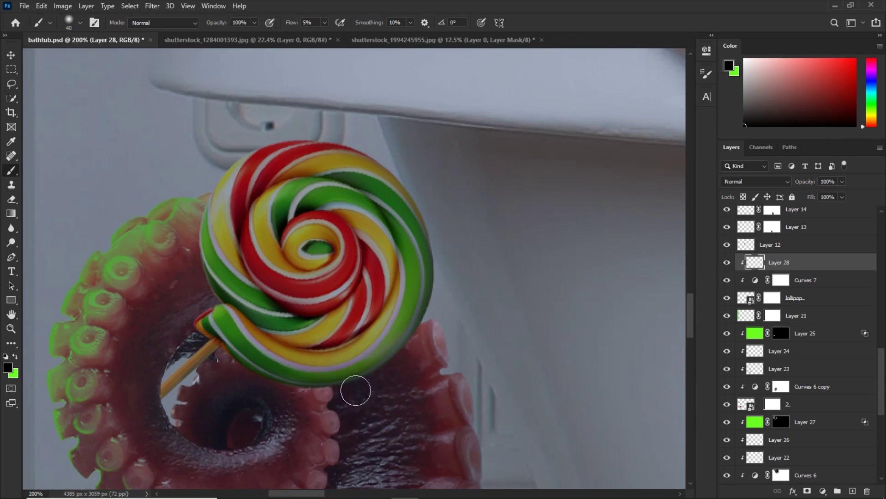
key(ctrl+minus)
key(ctrl+minus)
key(ctrl+minus)
key(ctrl+plus)
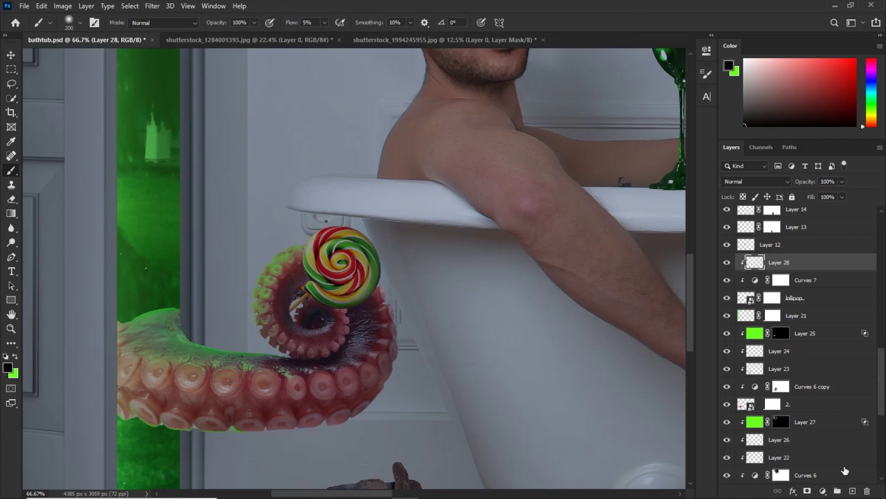
Add another clipped layer above the lollipop's black shading and switch the paint colour to green
click(853, 491)
alt+click(801, 271)
key(x)
Paint soft green light on the lollipop's upper and doorway-facing edges with the brush at 10% flow
key(ctrl+plus)
key(bracketright)
key(bracketright)
key(bracketright)
key(bracketright)
key(bracketright)
key(bracketright)
key(bracketright)
key(bracketright)
key(bracketright)
key(bracketright)
key(bracketright)
key(ctrl+plus)
key(ctrl+plus)
key(bracketleft)
key(bracketleft)
key(bracketleft)
key(bracketleft)
key(bracketleft)
key(bracketleft)
key(bracketleft)
key(shift+1)
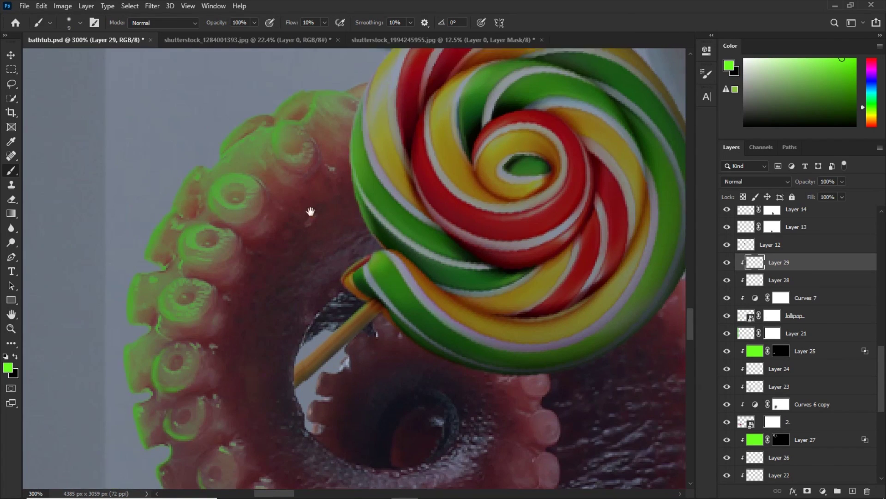
scroll(361, 101, up, 5)
scroll(361, 102, right, 2)
key(bracketright)
key(bracketright)
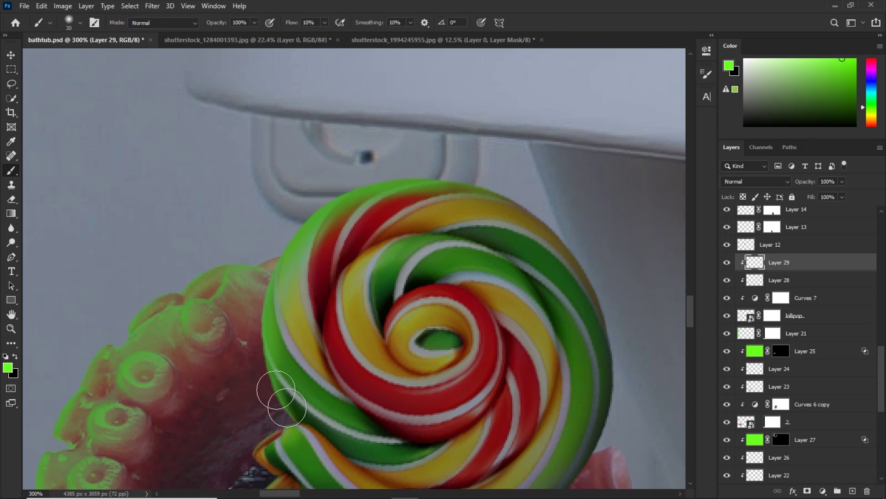
key(ctrl+minus)
key(ctrl+minus)
key(bracketright)
key(bracketright)
key(bracketright)
key(bracketright)
key(bracketright)
key(bracketright)
key(bracketright)
key(bracketright)
key(bracketright)
key(bracketright)
key(bracketright)
key(bracketright)
key(bracketright)
key(ctrl+minus)
Reduce the opacity of the lollipop's black shading layer to 81%
click(760, 277)
drag(808, 183, 799, 183)
key(ctrl+0)
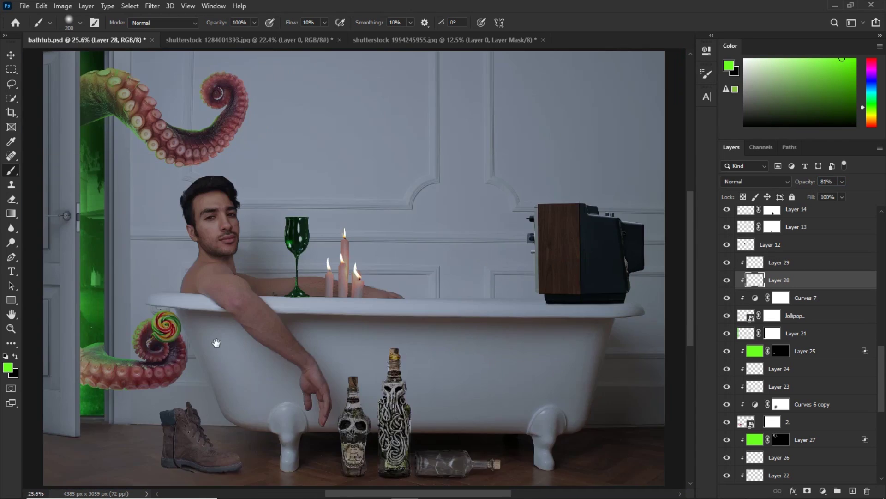
Refine the black shading on the lower tentacle beneath the lollipop on Layer 23, using a smaller brush and the eraser
key(ctrl+plus)
key(ctrl+plus)
click(734, 387)
key(ctrl+plus)
key(ctrl+plus)
key(bracketleft)
key(bracketleft)
key(bracketleft)
key(bracketleft)
key(bracketleft)
key(bracketleft)
key(bracketleft)
key(x)
key(e)
key(ctrl+minus)
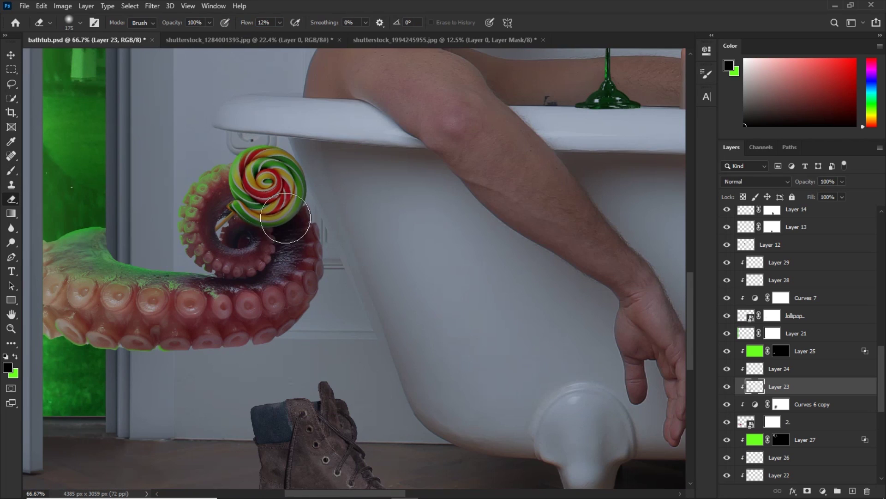
Add a black-filled layer above Layer 21, copy that layer's mask onto it and set its blend mode to Color Dodge
key(ctrl+0)
click(760, 334)
key(ctrl+alt+shift+n)
drag(771, 352, 771, 334)
key(shift+F5)
key(Return)
click(745, 182)
click(744, 282)
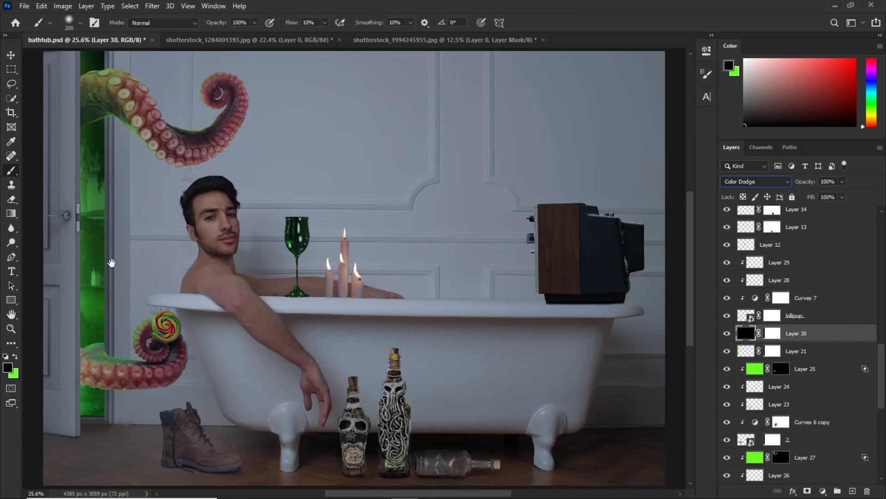
Paint a green glow around the doorway with an 800 px brush and set the layer's fill to 20%
key(x)
key(bracketright)
key(bracketright)
key(bracketright)
key(bracketright)
key(bracketright)
key(bracketright)
key(bracketright)
key(shift+2)
key(ctrl+minus)
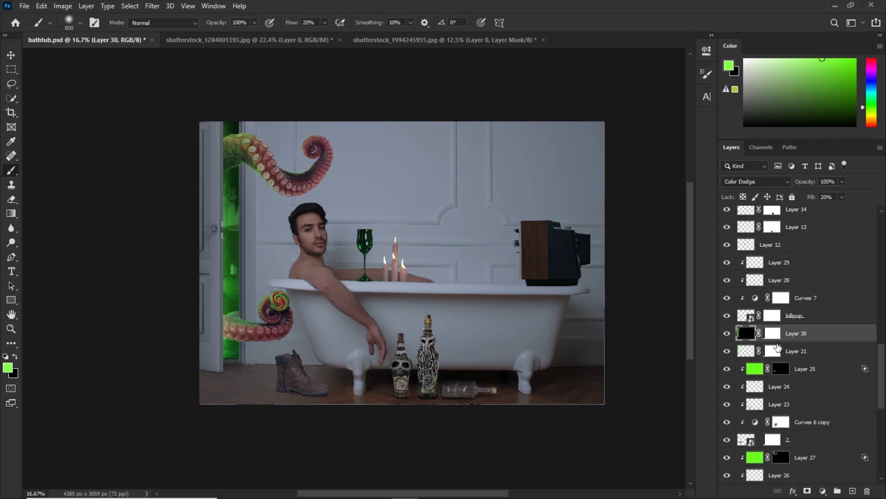
Add another masked layer, paint soft white light down the doorway, change its blend mode and lower its opacity
key(ctrl+alt+shift+n)
drag(775, 350, 772, 333)
click(746, 333)
click(744, 62)
drag(231, 194, 233, 364)
click(755, 181)
click(734, 316)
drag(236, 335, 231, 194)
click(755, 182)
click(734, 324)
click(755, 181)
click(734, 316)
drag(806, 182, 767, 182)
Add a new layer clipped above the man's Curves 3 copy adjustment and choose bright green as the paint colour
key(ctrl+plus)
key(bracketleft)
key(bracketleft)
key(bracketleft)
key(bracketleft)
key(bracketleft)
key(bracketleft)
key(bracketleft)
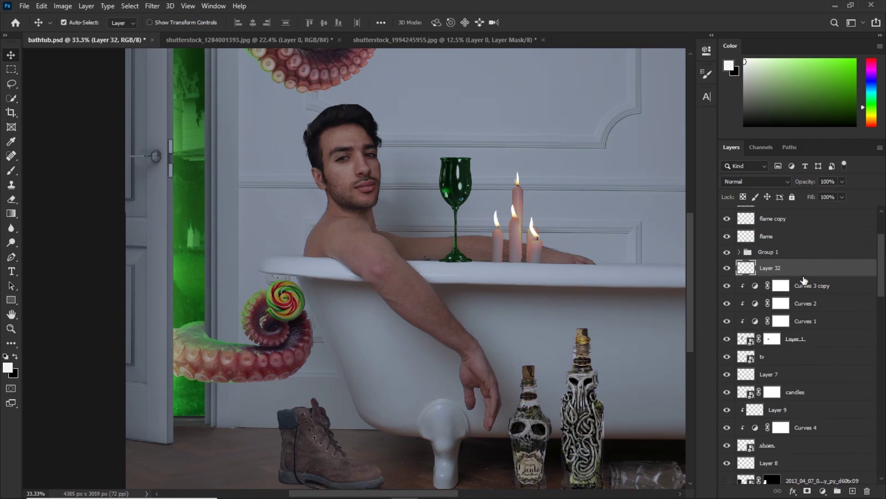
key(ctrl+plus)
drag(377, 253, 382, 253)
key(ctrl+plus)
key(ctrl+plus)
drag(443, 115, 411, 359)
click(835, 59)
Paint a thin green rim light along the outer edge and inner folds of the man's ear
drag(297, 23, 294, 23)
key(ctrl+plus)
drag(361, 247, 387, 290)
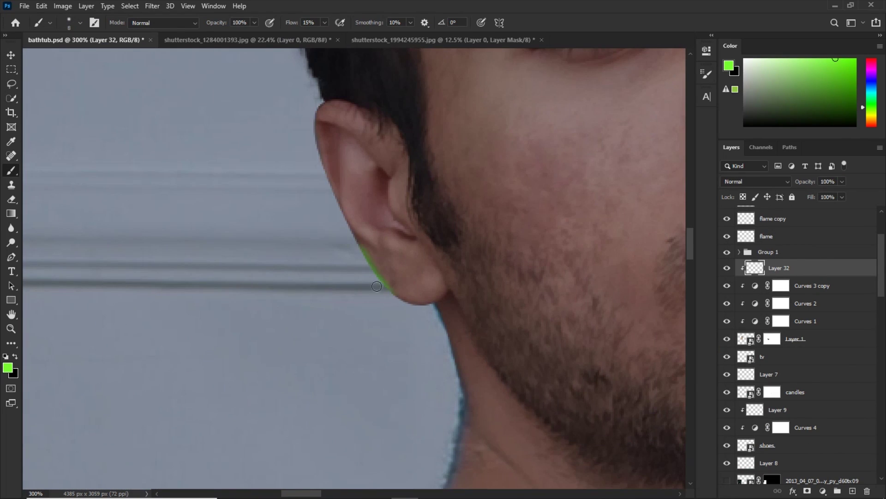
drag(318, 119, 372, 152)
key(bracketleft)
key(bracketleft)
key(bracketleft)
key(bracketleft)
drag(435, 303, 446, 290)
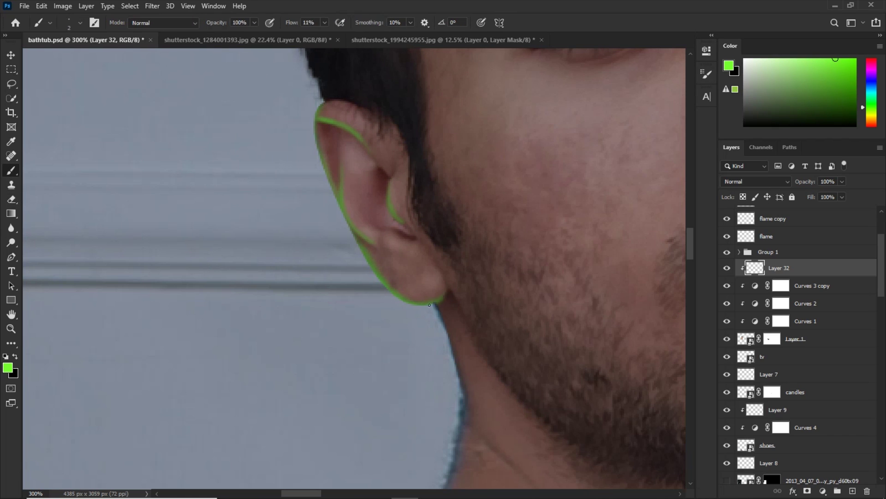
Continue the thin green rim light along the back of the man's hair and the nape of his neck
key(bracketleft)
key(bracketleft)
key(bracketleft)
key(bracketleft)
drag(431, 428, 291, 360)
drag(318, 326, 295, 244)
key(e)
key(b)
drag(286, 138, 422, 436)
drag(319, 328, 278, 180)
drag(436, 443, 282, 167)
Paint a broader green light along the man's jawline from below the ear toward the chin with a larger brush
key(bracketright)
key(bracketright)
drag(297, 243, 410, 371)
key(ctrl+minus)
drag(473, 387, 370, 340)
drag(288, 290, 370, 307)
drag(307, 295, 377, 308)
key(e)
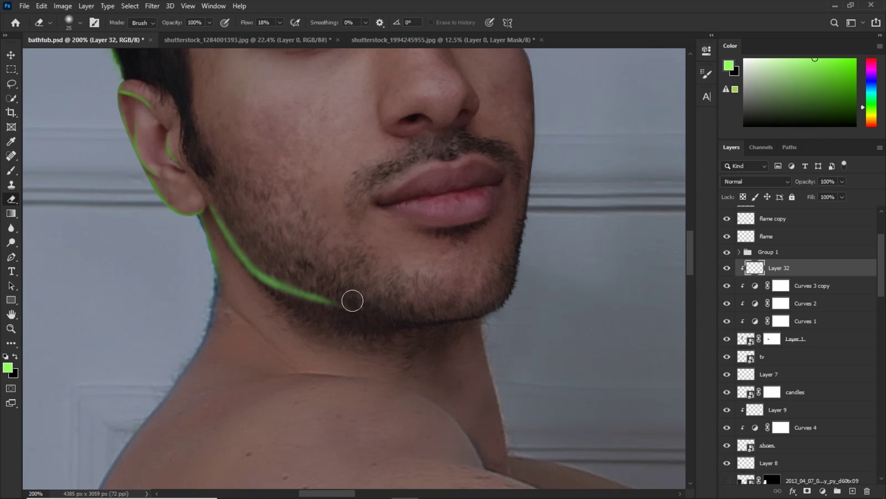
Touch up the green jawline light with a smaller brush and soften it with a 60 px eraser at 18% flow
key(ctrl+minus)
key(ctrl+plus)
key(ctrl+plus)
key(b)
key(bracketleft)
key(bracketleft)
drag(249, 297, 314, 318)
key(e)
key(bracketright)
key(bracketright)
key(bracketright)
key(bracketright)
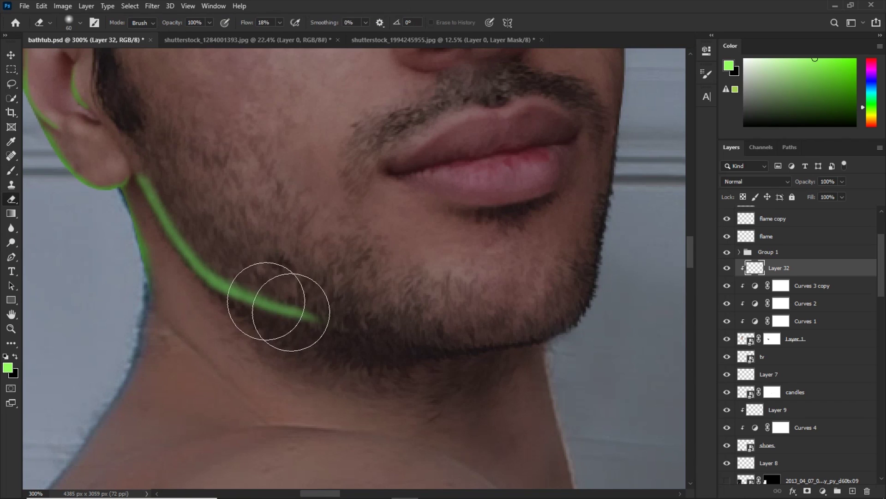
Trace a pen path from the man's neck down the back of his shoulder to the bathtub rim
key(ctrl+minus)
key(ctrl+minus)
key(ctrl+minus)
key(ctrl+minus)
scroll(785, 369, down, 5)
key(ctrl+plus)
key(ctrl+plus)
key(ctrl+plus)
key(p)
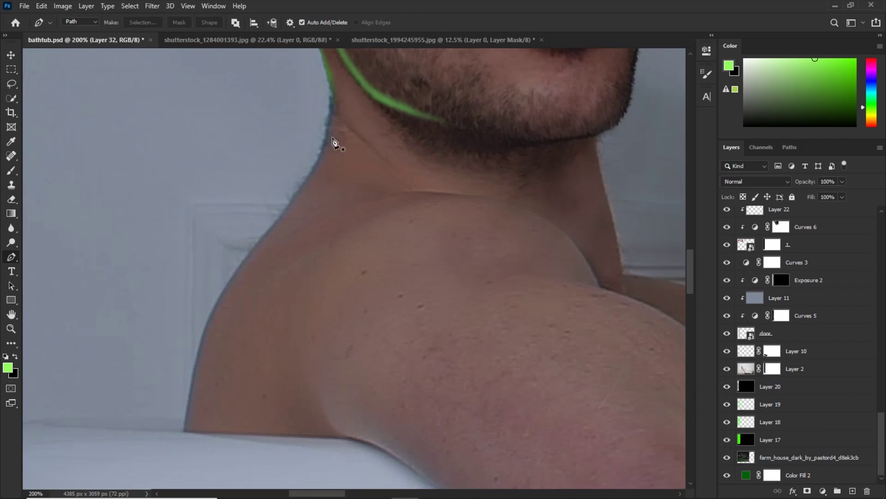
drag(180, 468, 201, 437)
key(ctrl+minus)
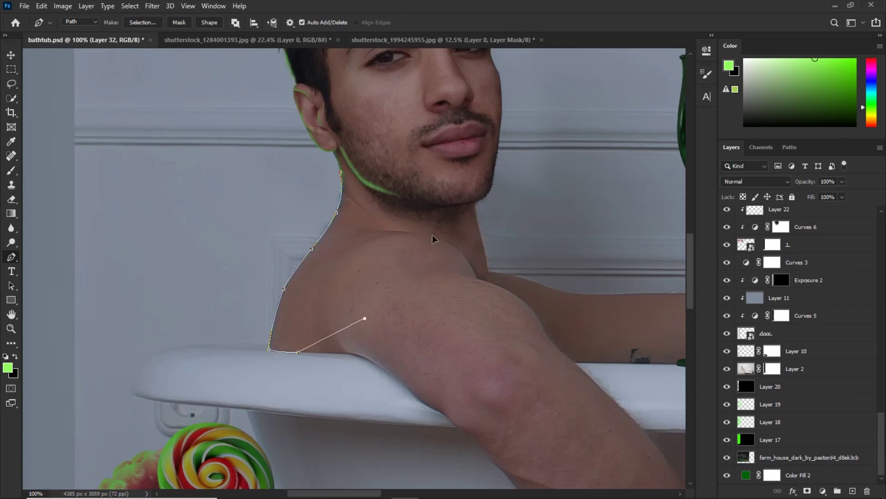
drag(434, 239, 265, 169)
key(ctrl+z)
Select Layer 2 and continue the pen path over the tub rim along the underside of the hanging arm
scroll(784, 374, down, 10)
click(782, 373)
drag(166, 338, 195, 162)
key(ctrl+plus)
drag(289, 250, 379, 318)
drag(381, 321, 153, 137)
drag(202, 174, 233, 194)
drag(302, 272, 310, 281)
drag(319, 289, 184, 150)
drag(446, 341, 450, 344)
Trace the pen path down to the wrist and around the fingers of the hanging hand
drag(595, 441, 195, 139)
drag(194, 136, 449, 258)
drag(424, 225, 415, 230)
drag(469, 304, 468, 312)
drag(460, 409, 383, 231)
drag(383, 231, 403, 277)
drag(410, 327, 416, 362)
click(425, 401)
drag(425, 401, 466, 397)
Bring the pen path back up the hanging forearm and along the tub rim to the resting hand's fingertips
key(ctrl+minus)
key(ctrl+minus)
drag(324, 189, 305, 164)
drag(309, 168, 348, 292)
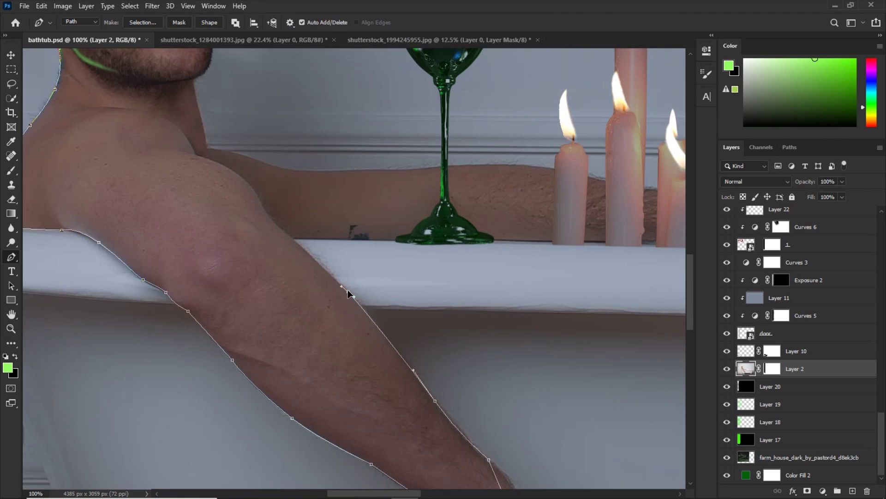
click(293, 238)
key(ctrl+plus)
key(ctrl+minus)
click(407, 245)
key(ctrl+plus)
click(328, 238)
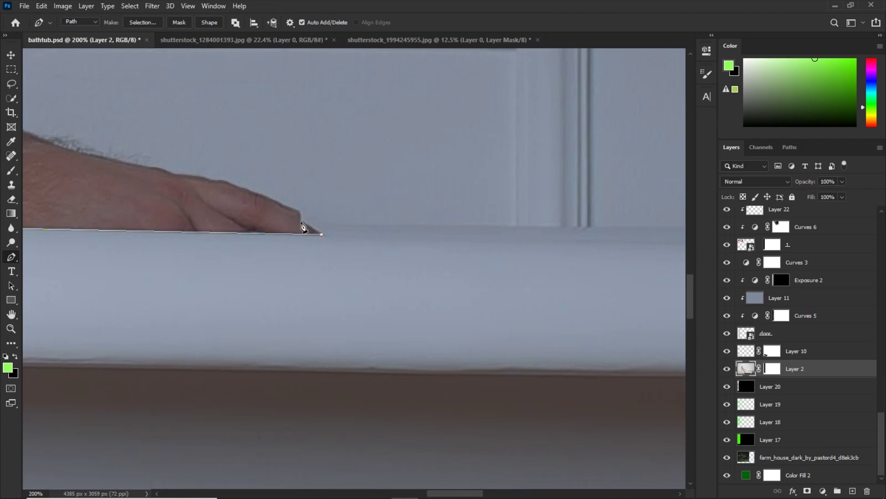
Continue the pen path over the resting hand's fingertips and back along the top of the wrist and forearm
click(300, 220)
drag(298, 212, 293, 208)
drag(258, 197, 423, 284)
drag(339, 266, 505, 286)
click(504, 282)
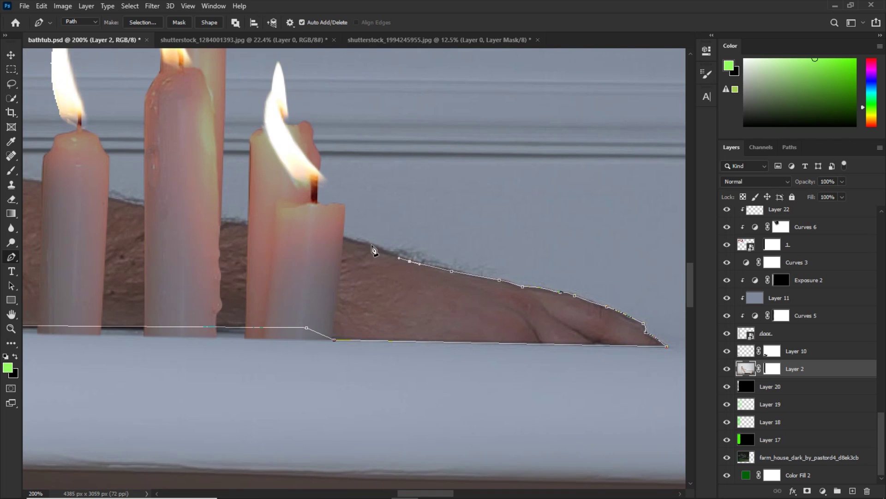
click(304, 234)
drag(220, 231, 569, 292)
Trace the pen path along the upper edge of the resting arm to the shoulder and neck, closing the outline
drag(69, 246, 52, 247)
drag(99, 259, 459, 263)
drag(285, 252, 276, 251)
drag(222, 258, 302, 254)
drag(194, 230, 149, 234)
drag(196, 219, 394, 333)
click(364, 206)
drag(295, 217, 456, 232)
click(423, 208)
click(255, 157)
Turn the path into a selection, add a new layer above Layer 2 masked to it, and save the document
key(ctrl+minus)
key(ctrl+minus)
key(ctrl+minus)
key(ctrl+minus)
key(ctrl+minus)
key(ctrl+plus)
key(ctrl+plus)
key(ctrl+Return)
click(853, 491)
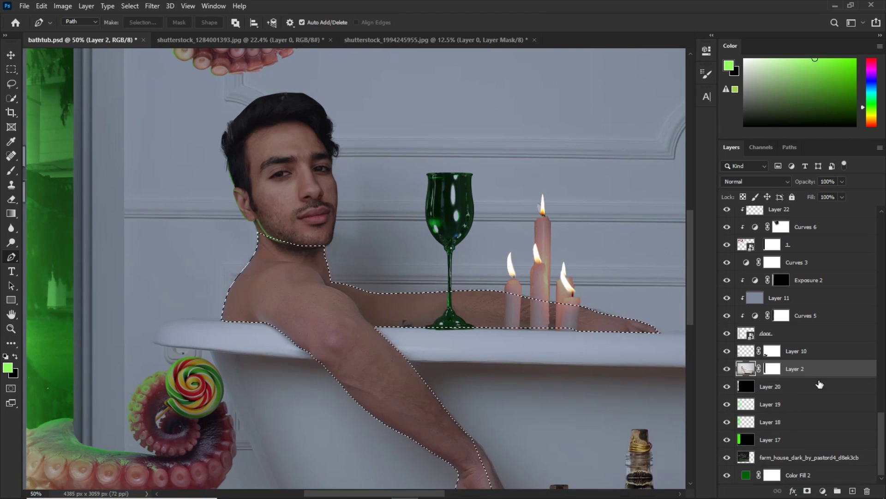
click(807, 491)
key(ctrl+s)
Paint a green rim light down the back of the neck and shoulder to the tub, and feather the layer mask 0.9 px
key(ctrl+plus)
key(ctrl+plus)
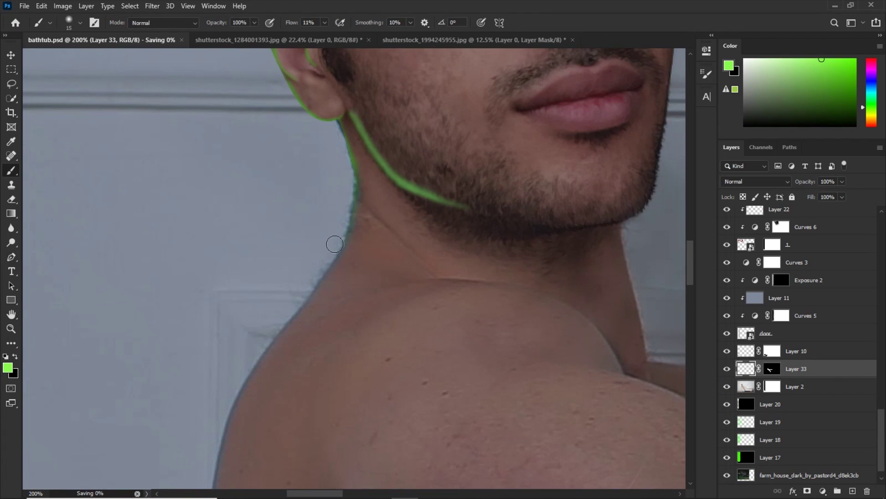
key(bracketright)
drag(335, 244, 303, 298)
drag(302, 298, 405, 196)
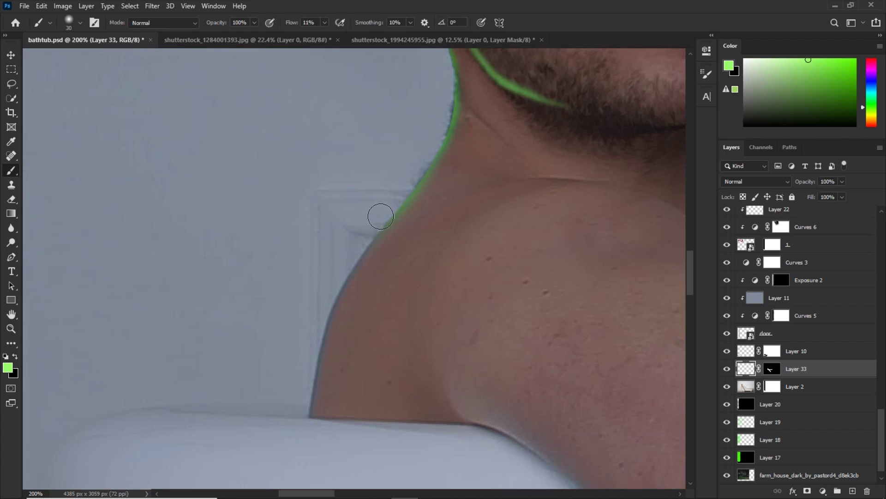
key(ctrl+backslash)
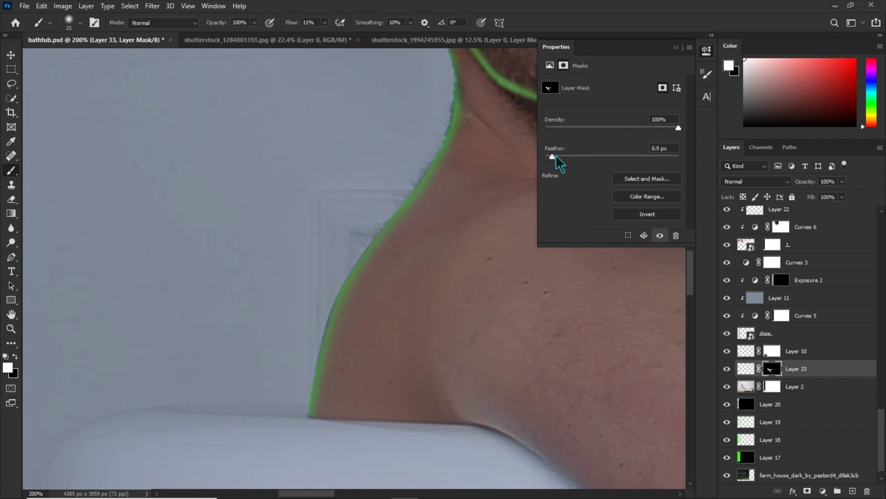
click(676, 48)
Paint green rim light on Layer 33 along the underside of the shoulder where it meets the tub rim
key(bracketleft)
key(bracketleft)
drag(646, 203, 318, 252)
key(ctrl+minus)
drag(307, 381, 425, 226)
key(ctrl+plus)
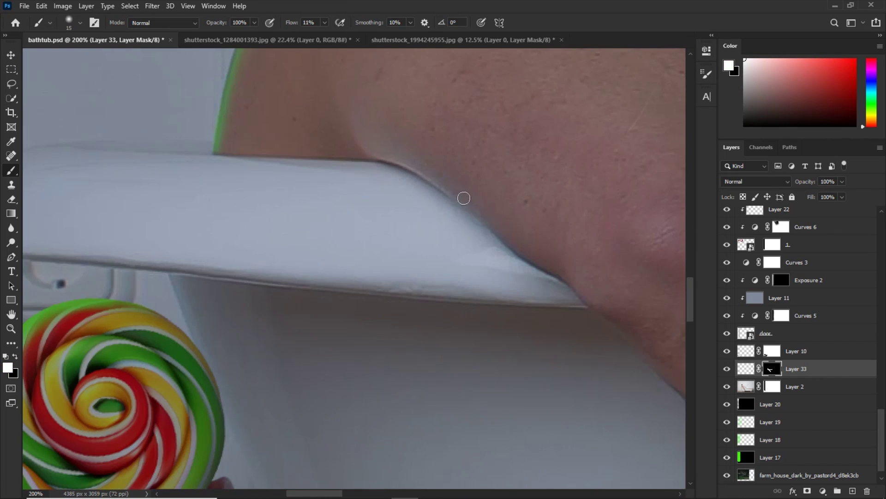
click(753, 372)
key(bracketright)
key(bracketright)
key(bracketright)
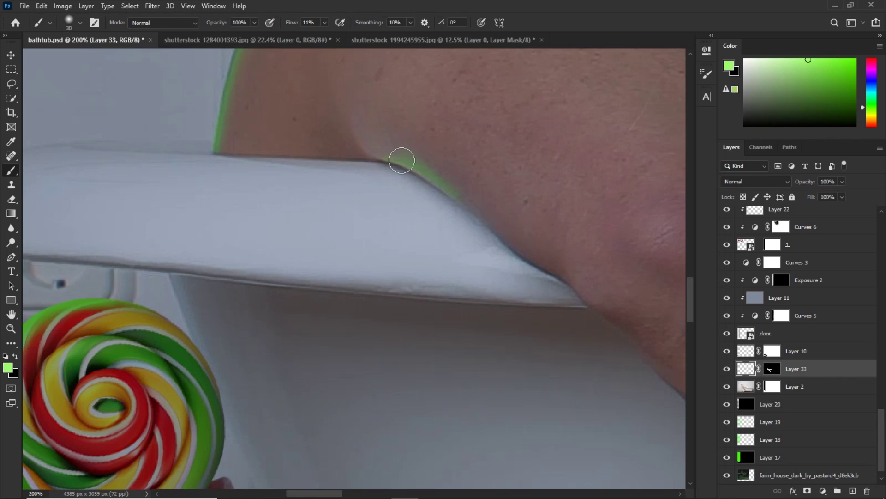
Extend a soft green glow along the underside of the hanging arm over the tub's side
key(ctrl+minus)
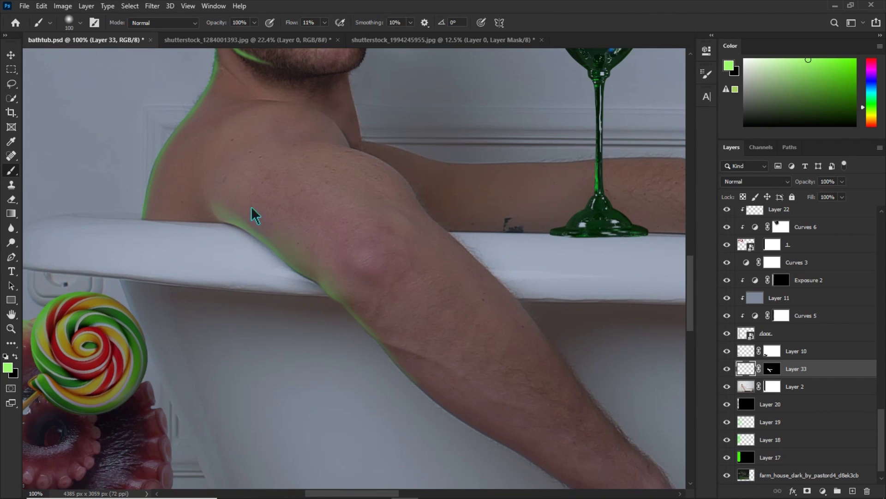
key(ctrl+minus)
key(bracketleft)
key(bracketleft)
key(ctrl+0)
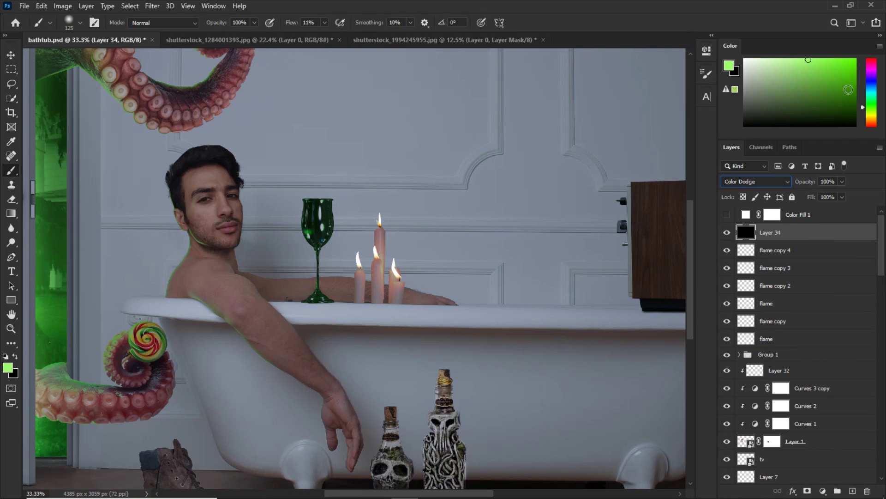
Paint a soft orange glow around the candle flames on the Color Dodge layer, Layer 34
click(871, 62)
click(729, 66)
click(439, 109)
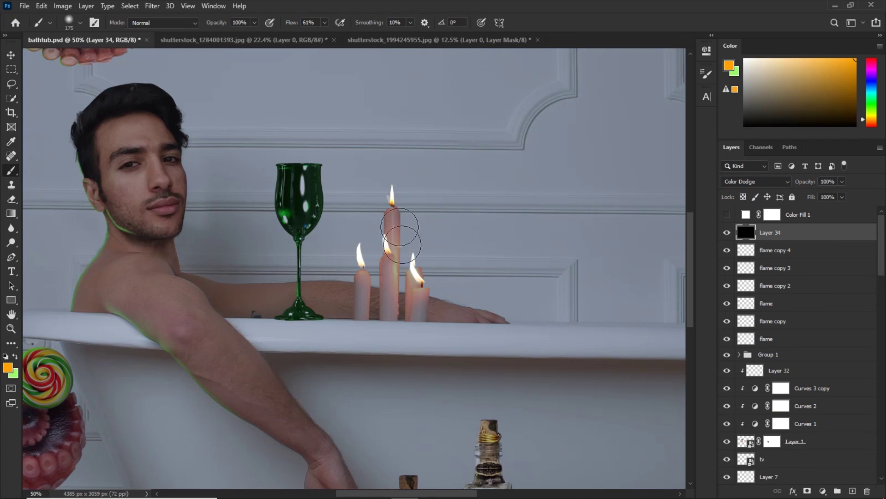
mouse_move(401, 235)
mouse_down()
mouse_move(385, 244)
mouse_move(415, 259)
mouse_move(394, 192)
mouse_up()
scroll(394, 199, up, 2)
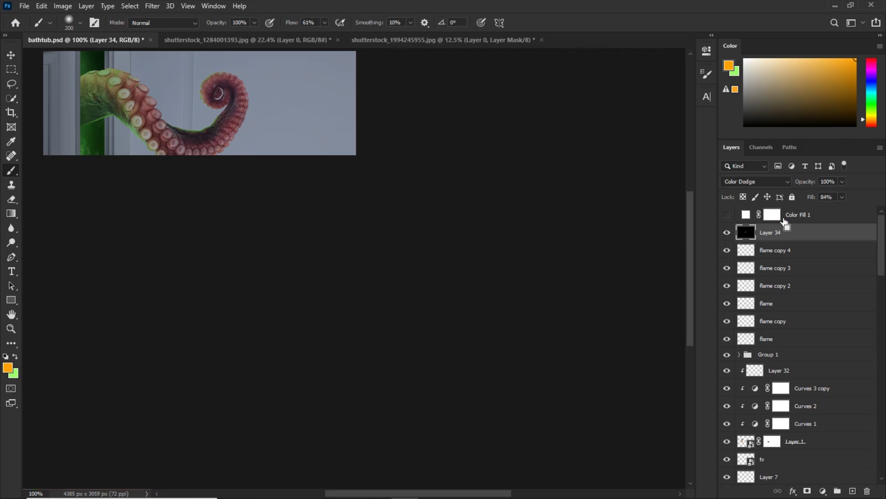
Lower Layer 34's fill to 36% and compare the image with the candle glow hidden and shown
key(ctrl+minus)
key(ctrl+minus)
key(ctrl+minus)
drag(811, 197, 791, 198)
key(ctrl+plus)
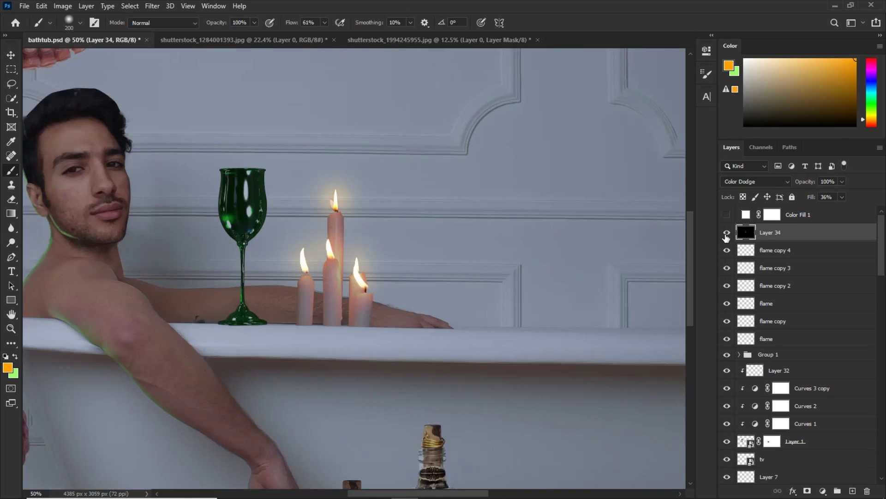
key(ctrl+minus)
key(ctrl+minus)
click(727, 233)
click(727, 233)
On Layer 32, paint a thin light-orange rim down the candle-facing edge of the man's face
key(ctrl+plus)
key(ctrl+plus)
key(ctrl+plus)
drag(137, 233, 402, 287)
key(v)
click(780, 371)
key(b)
key(ctrl+plus)
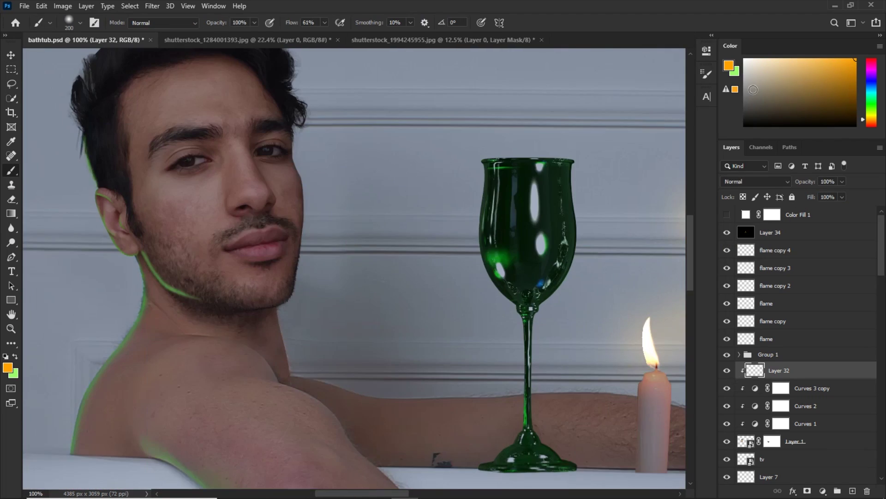
drag(564, 241, 686, 254)
click(813, 59)
key(ctrl+plus)
drag(504, 168, 420, 212)
key(bracketleft)
key(bracketleft)
key(bracketleft)
key(bracketleft)
key(bracketleft)
key(bracketleft)
key(bracketleft)
key(bracketleft)
key(bracketleft)
key(bracketleft)
key(bracketleft)
key(bracketleft)
key(bracketleft)
key(bracketleft)
key(bracketleft)
drag(415, 154, 414, 272)
Extend the light-orange rim down the cheek to the jaw with a slightly larger brush
key(bracketright)
drag(409, 106, 365, 217)
drag(375, 411, 375, 239)
key(ctrl+minus)
key(e)
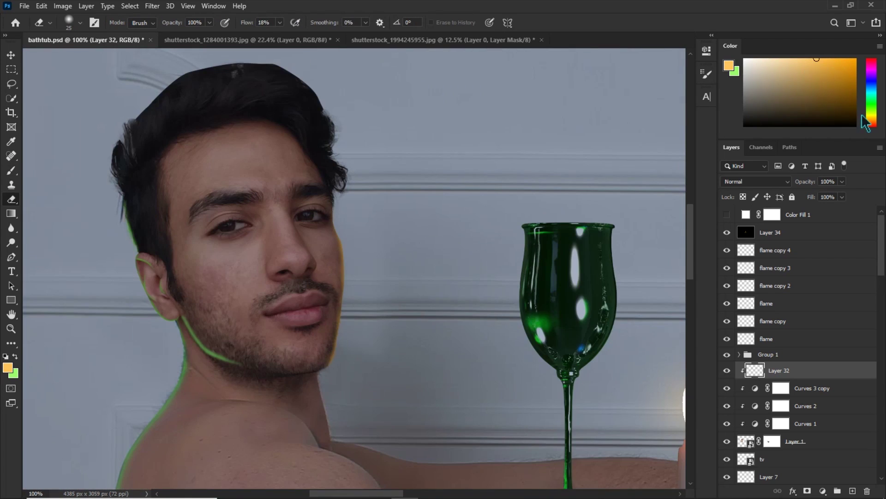
Paint a deeper orange rim along the cheek and under the chin with a small brush
key(b)
key(ctrl+plus)
key(bracketleft)
key(bracketleft)
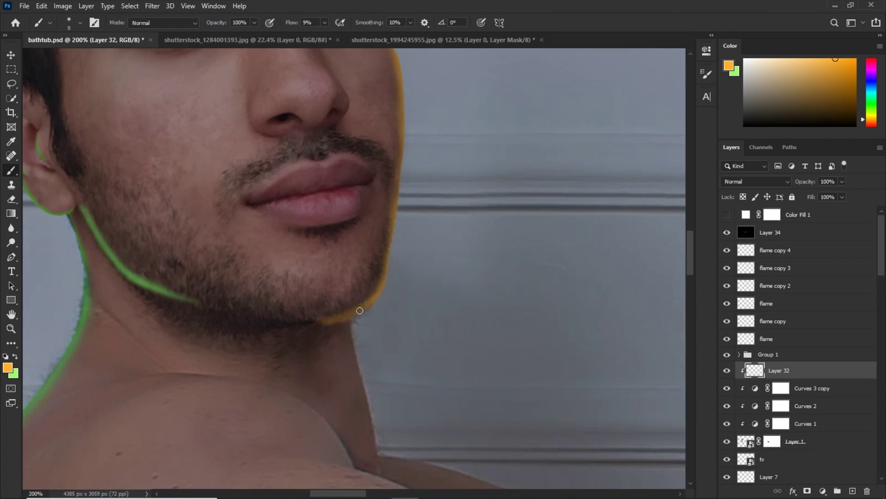
drag(329, 321, 374, 308)
key(e)
Try the Linear Dodge (Add) and Color Dodge blending modes on Layer 32
click(755, 182)
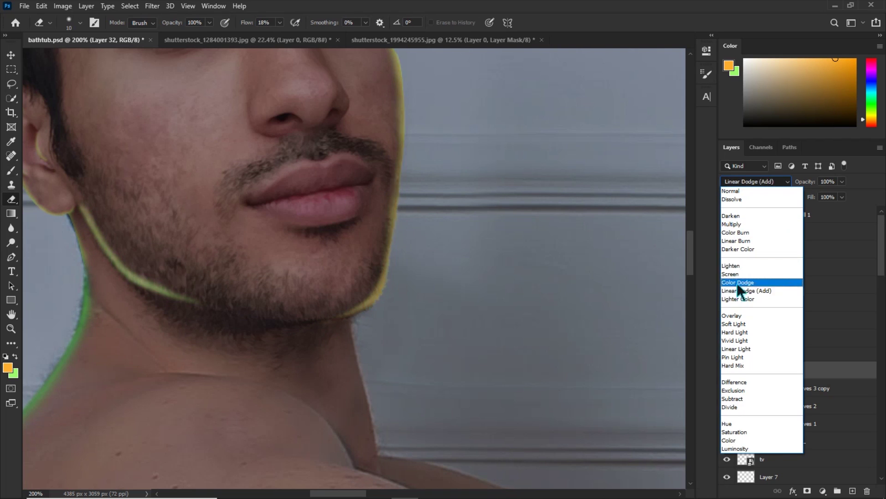
key(Escape)
key(b)
key(e)
Sample a yellow-orange from the candle flame and paint a thin rim down the front of the neck on Layer 33
key(ctrl+minus)
key(ctrl+minus)
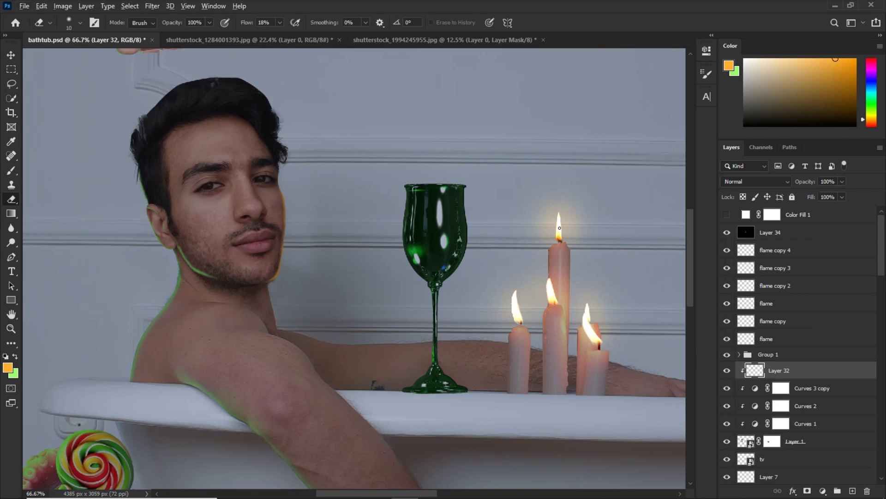
key(b)
alt+click(559, 231)
alt+click(560, 239)
click(834, 59)
scroll(263, 256, up, 2)
key(bracketleft)
key(bracketleft)
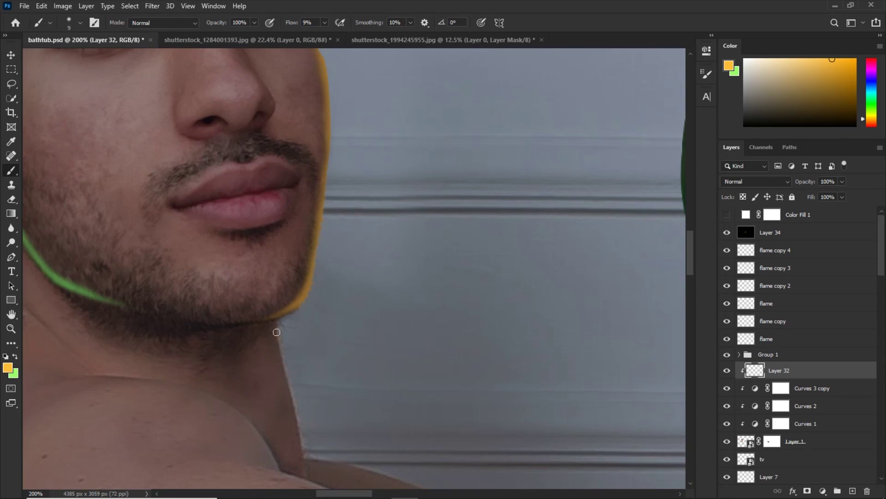
ctrl+click(286, 374)
scroll(313, 328, down, 2)
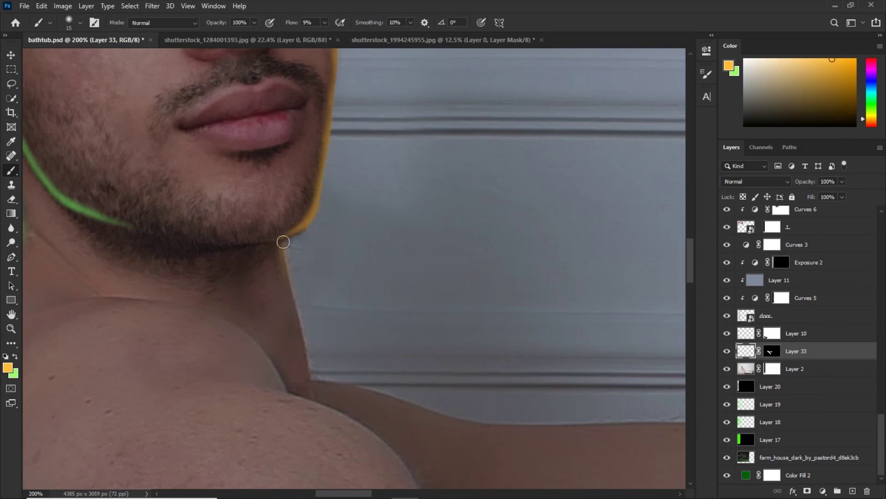
key(bracketleft)
Paint the yellow-orange rim along the collar and top of the near shoulder down the upper arm
scroll(320, 322, down, 3)
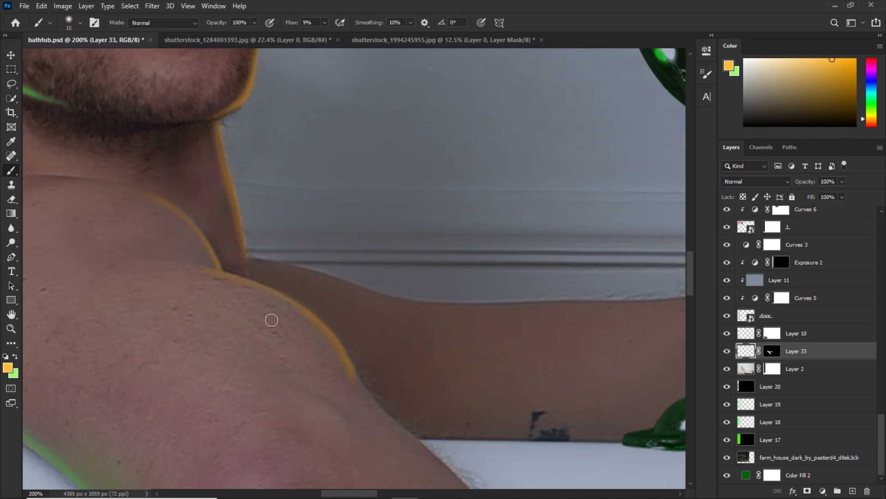
key(bracketleft)
scroll(318, 334, down, 2)
scroll(318, 334, right, 2)
scroll(372, 392, down, 2)
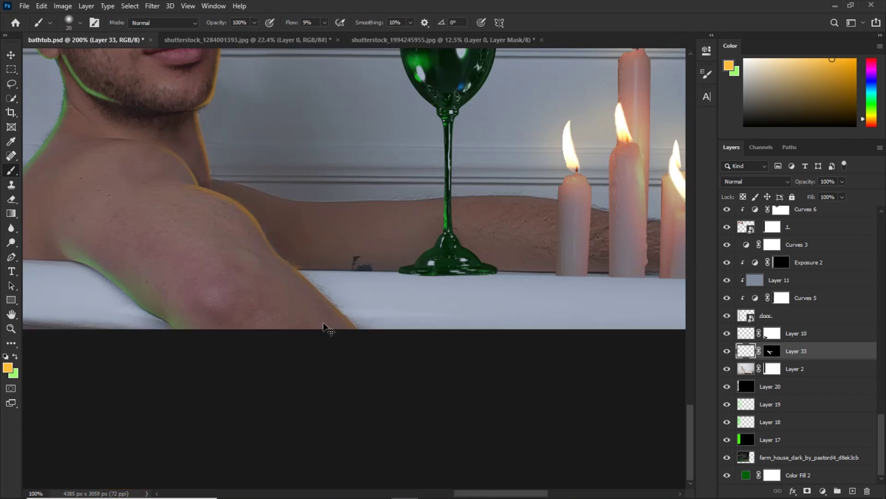
Paint a softer orange glow along the hanging arm's upper edge and fade it toward the wrist with a large eraser
key(bracketleft)
key(bracketleft)
key(bracketleft)
key(bracketright)
key(bracketright)
key(bracketright)
key(bracketright)
key(bracketright)
key(bracketright)
key(bracketright)
key(bracketright)
key(bracketright)
key(bracketright)
key(bracketright)
key(bracketright)
key(bracketright)
key(bracketright)
scroll(435, 412, down, 1)
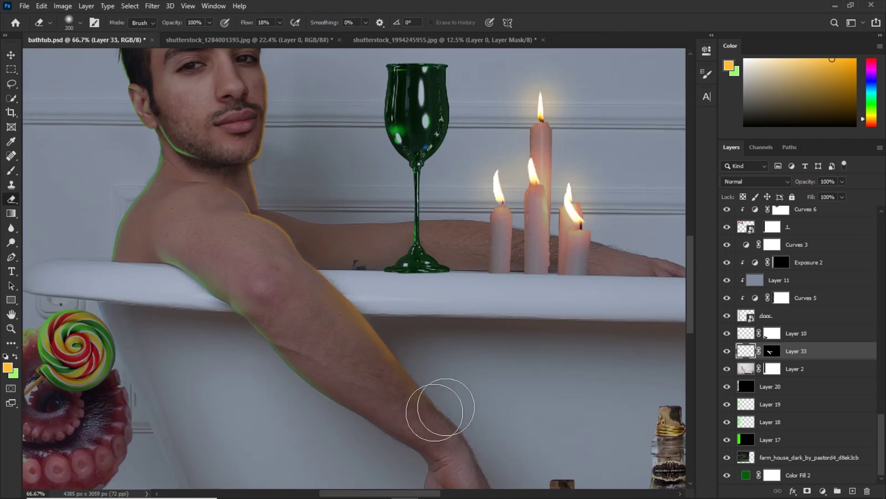
scroll(381, 306, down, 1)
Brush a soft orange glow over the rim at the front of the neck with a 40 px brush
scroll(430, 254, up, 1)
scroll(429, 254, up, 2)
key(bracketleft)
key(bracketleft)
key(bracketleft)
key(bracketleft)
key(bracketleft)
key(bracketleft)
key(bracketleft)
key(bracketleft)
key(bracketleft)
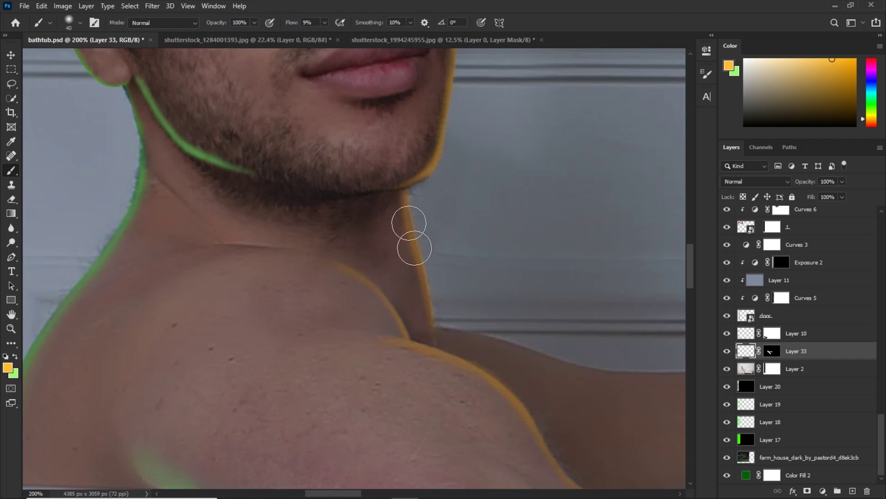
Brush a soft orange glow along the far arm's upper edge on Layer 33 with a larger brush and save the document
scroll(565, 289, down, 1)
drag(564, 289, 324, 286)
key(bracketright)
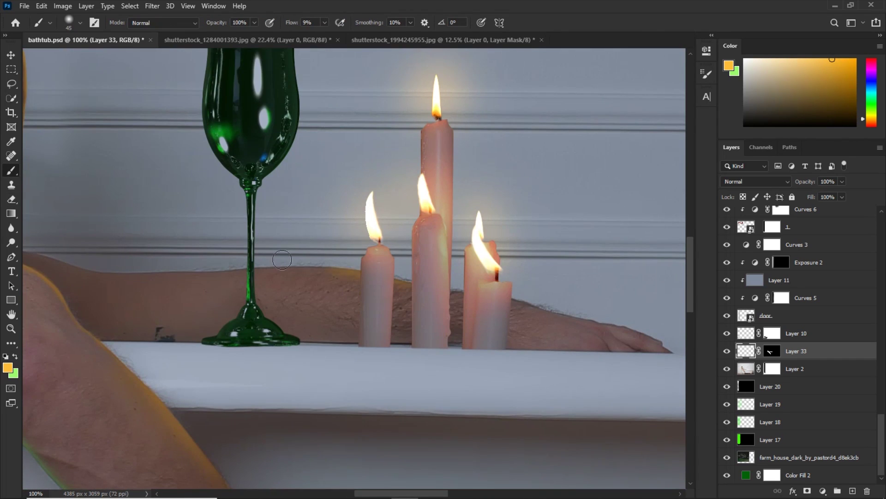
key(bracketright)
key(bracketright)
scroll(353, 272, down, 1)
scroll(303, 280, down, 3)
click(24, 6)
click(39, 129)
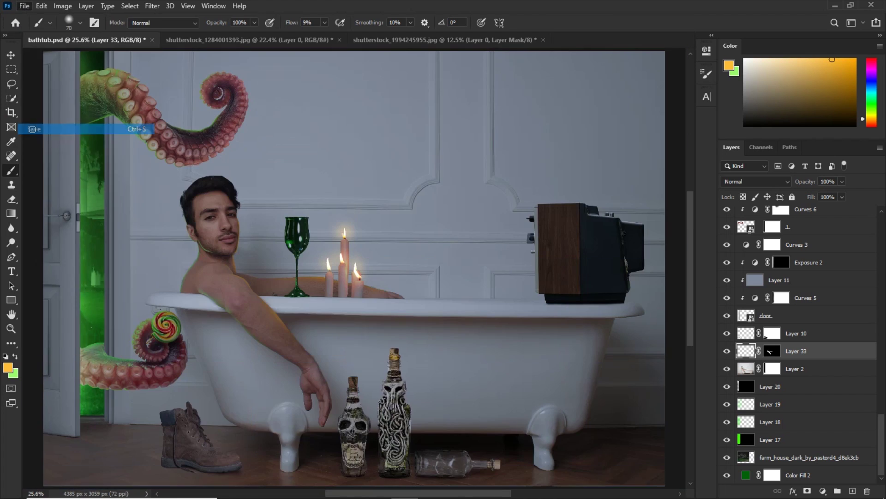
Load the candles' outline as a selection and add a layer mask to Group 1
key(v)
right_click(339, 290)
click(356, 336)
scroll(353, 265, up, 2)
scroll(787, 297, up, 5)
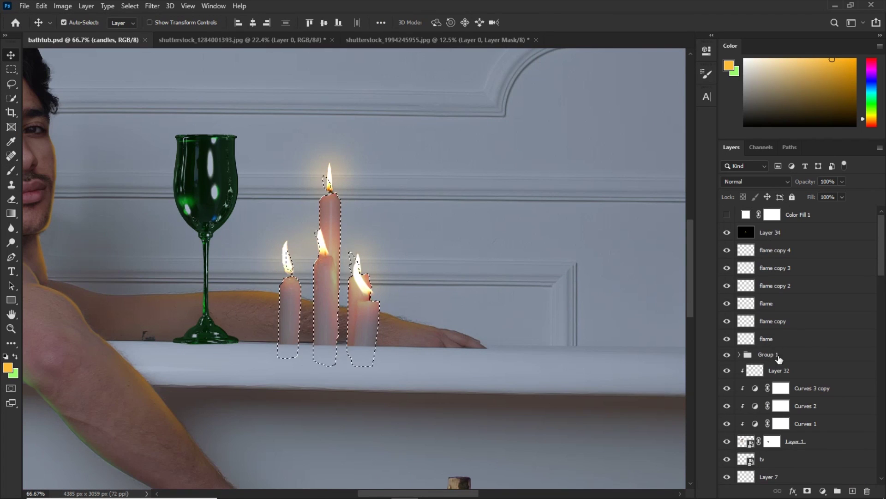
click(766, 354)
click(808, 491)
Brush black at 9% flow on the Group 1 mask along the tall candle and the candles beside it, using 25 to 45 px brushes
key(b)
scroll(327, 311, up, 2)
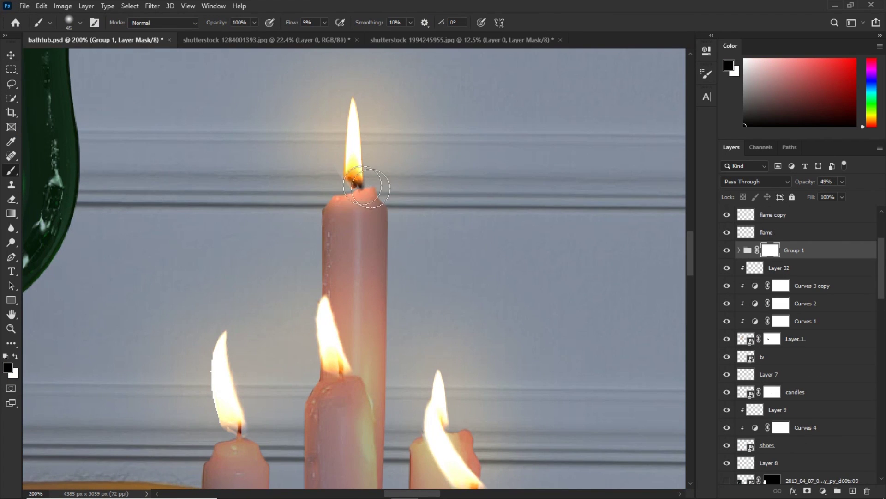
scroll(328, 169, down, 2)
scroll(328, 169, left, 1)
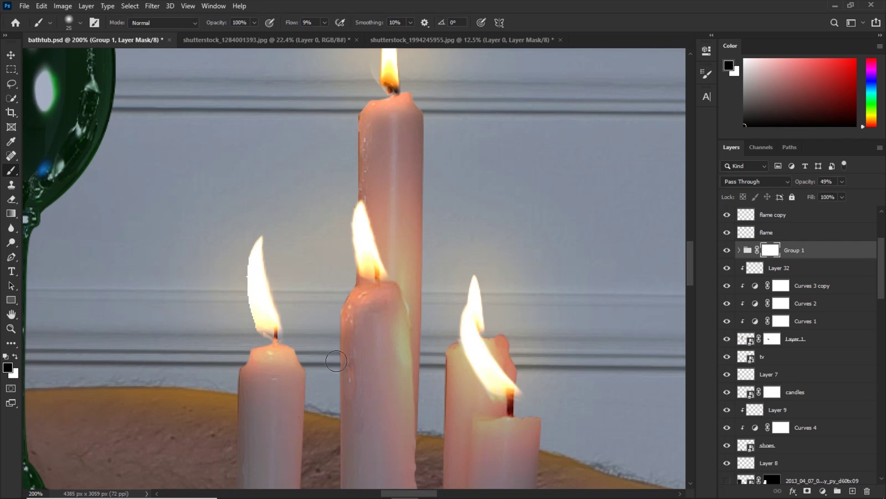
scroll(419, 299, down, 3)
scroll(419, 299, right, 2)
key(bracketleft)
key(bracketleft)
key(bracketleft)
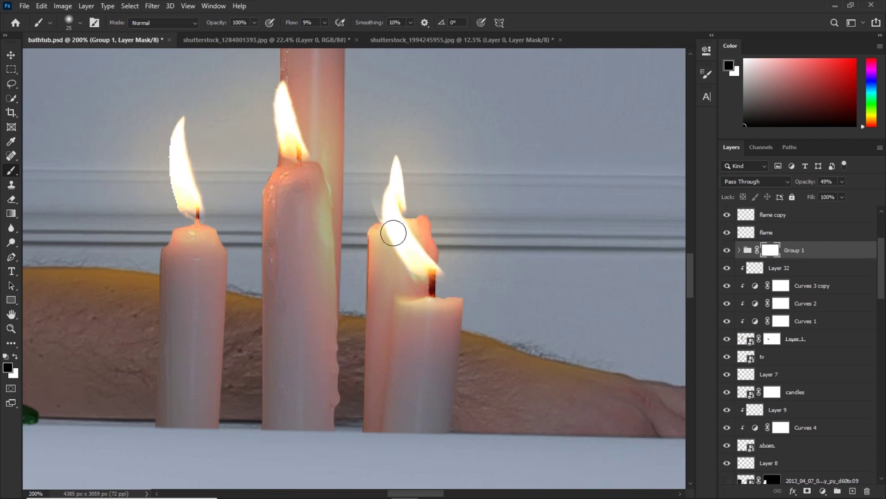
scroll(277, 318, up, 3)
key(bracketright)
key(bracketright)
key(bracketright)
key(bracketright)
key(bracketright)
key(bracketright)
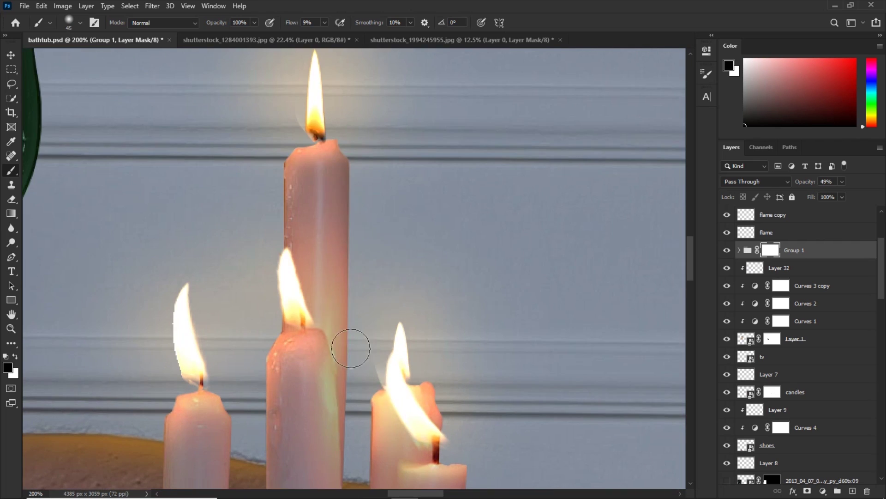
drag(354, 225, 356, 123)
drag(354, 289, 392, 394)
Refine the Group 1 mask around the candles in white with a progressively smaller brush, down to about 10 px
key(x)
drag(401, 313, 318, 51)
key(bracketleft)
key(bracketleft)
key(bracketleft)
key(bracketleft)
drag(299, 286, 305, 69)
key(bracketright)
key(x)
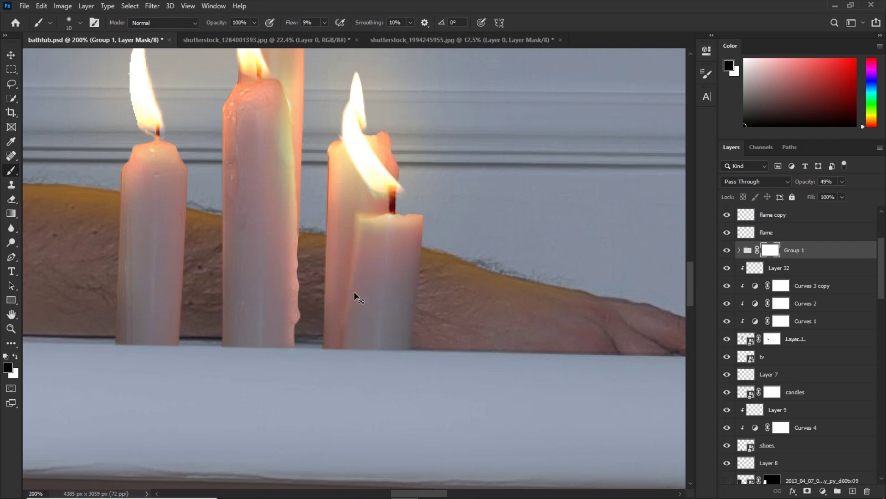
Paint the Group 1 mask along the edges of the short, middle and front candle bodies, enlarging the brush to 70 px
drag(357, 221, 349, 317)
key(bracketright)
key(bracketright)
key(bracketright)
key(bracketright)
key(bracketright)
key(bracketright)
drag(281, 349, 283, 173)
drag(178, 339, 176, 263)
key(x)
key(ctrl+minus)
drag(345, 129, 329, 257)
key(x)
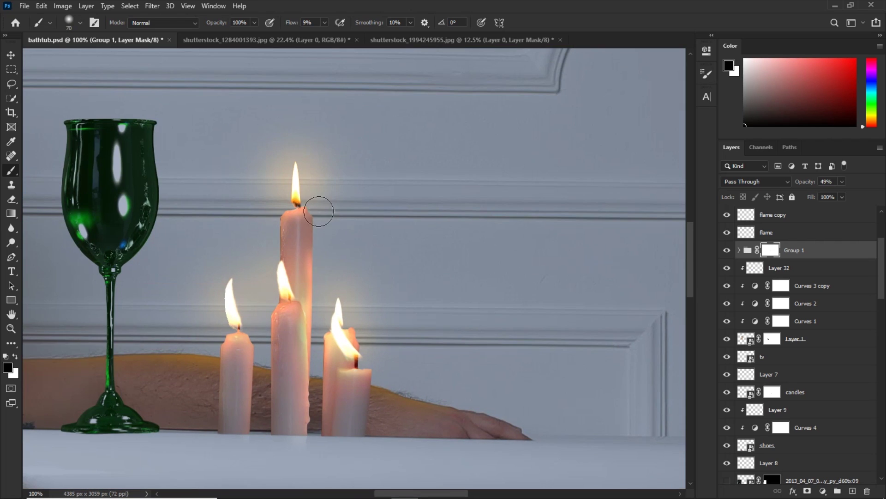
Touch up the candles on the Group 1 mask with a 100 px brush and save the document
key(ctrl+minus)
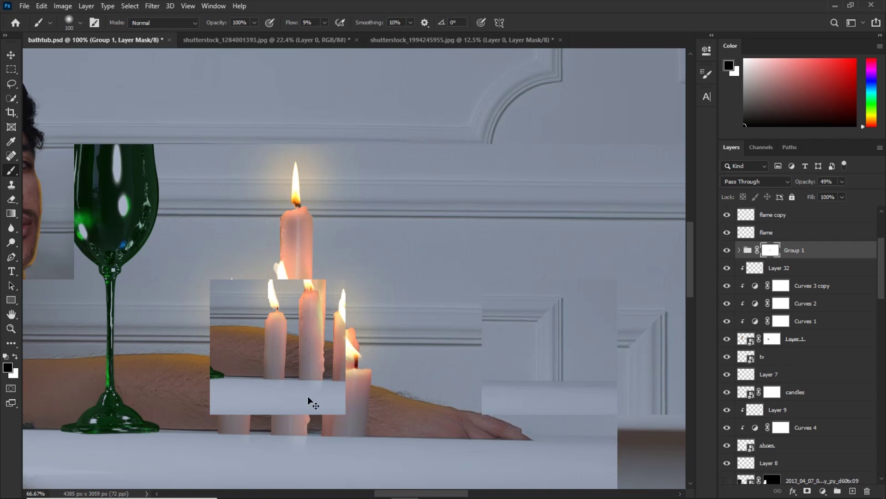
key(bracketleft)
key(bracketleft)
key(bracketleft)
key(bracketleft)
key(bracketleft)
key(x)
key(ctrl+minus)
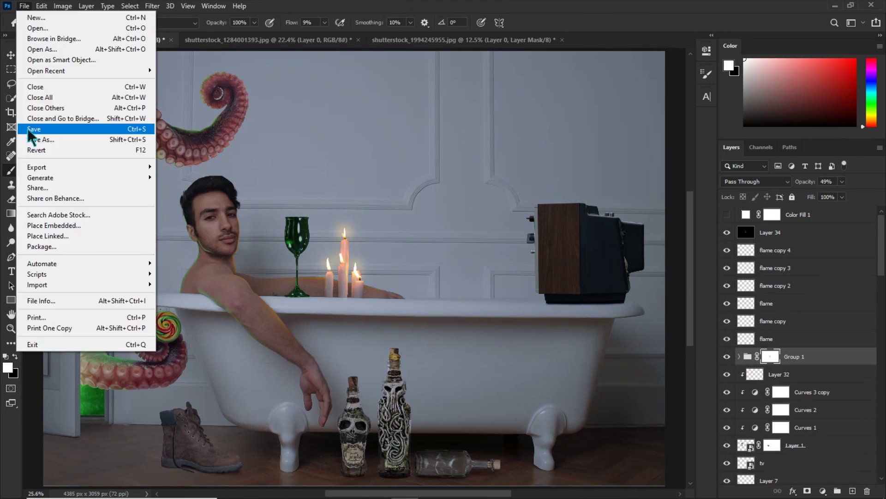
click(37, 125)
Warp the new tentacle so it arches from the tub rim down to the neck of the tall skull bottle
drag(413, 314, 431, 300)
right_click(421, 298)
click(443, 168)
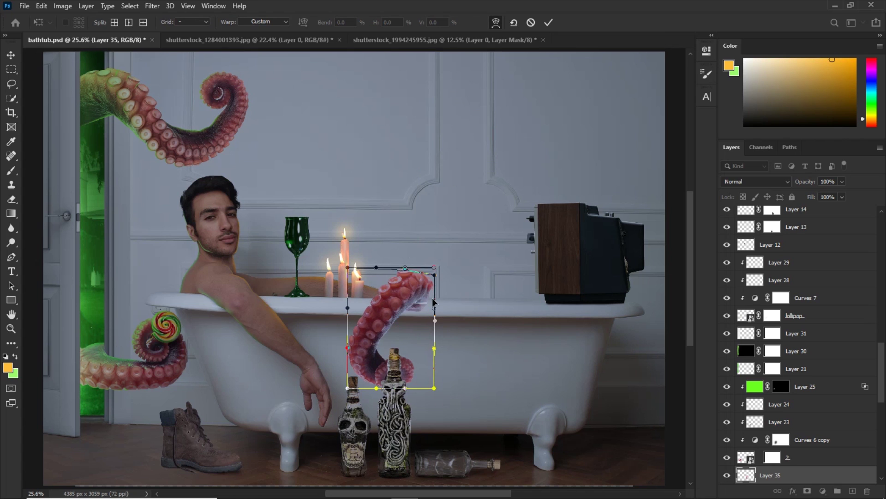
key(Return)
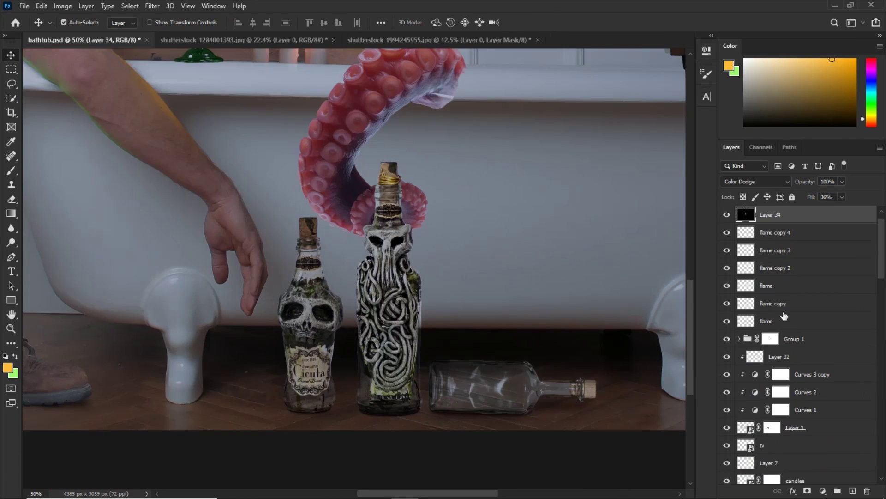
Identify the tall skull bottle's layers, group them as Group 2 and add a layer mask to the group
right_click(395, 240)
click(420, 353)
click(727, 439)
click(727, 439)
click(727, 386)
click(727, 387)
drag(727, 440, 727, 422)
click(739, 422)
shift+click(768, 439)
shift+click(777, 404)
key(ctrl+g)
click(808, 490)
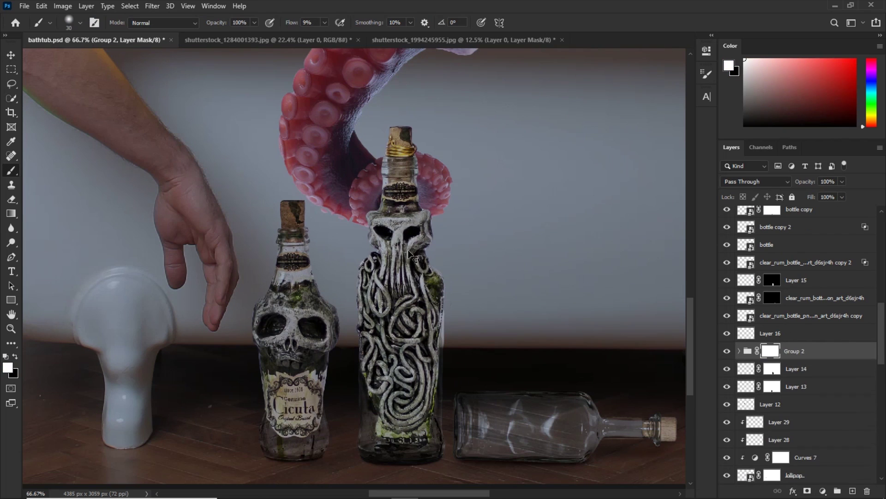
Turn the tentacle layer into smart object 3 above Group 2 and give it a layer mask
right_click(333, 145)
click(353, 149)
key(ctrl+e)
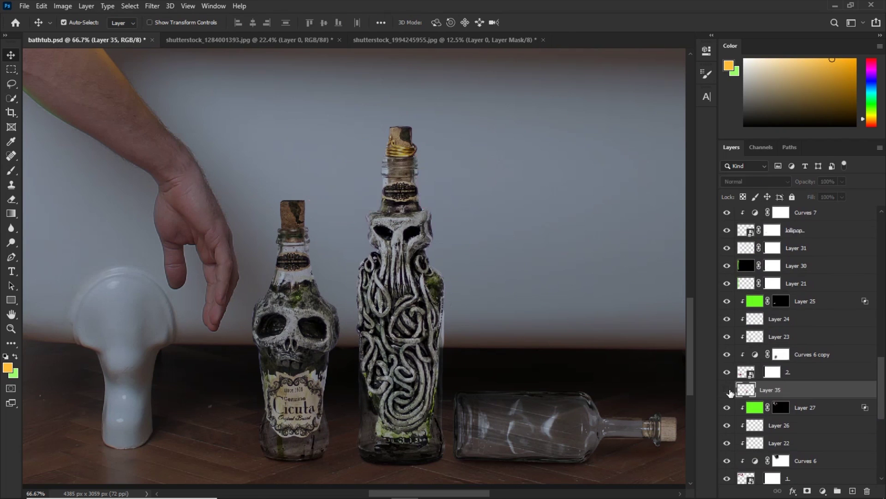
click(727, 337)
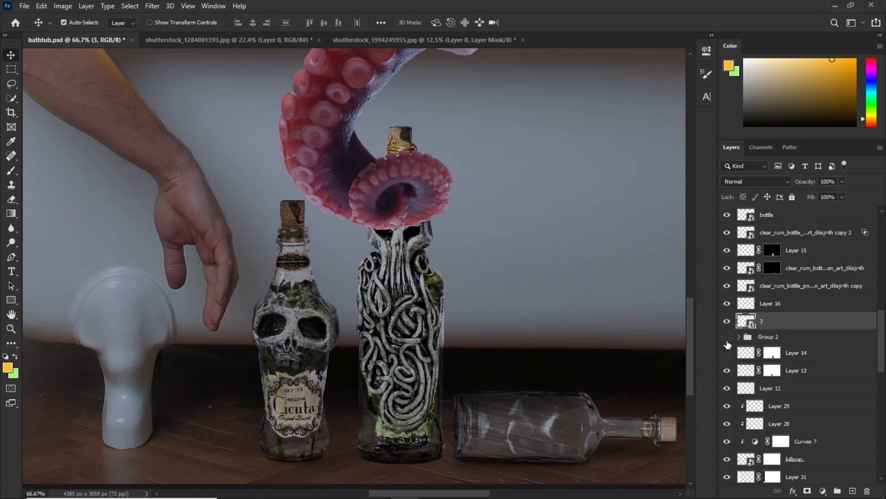
click(807, 490)
Paint black with a 15 px brush at 100% flow on the tentacle mask to reveal the bottle neck inside the curl
key(b)
key(ctrl+plus)
key(ctrl+plus)
drag(470, 181, 407, 332)
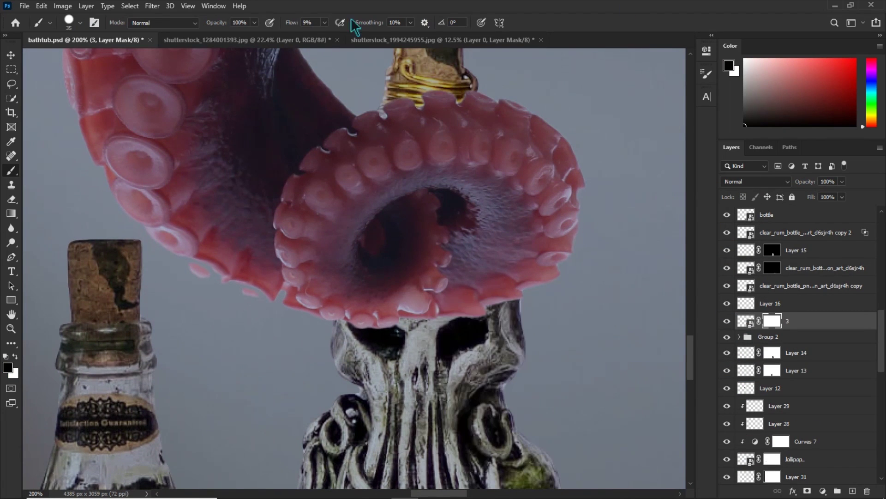
key(bracketleft)
key(bracketleft)
key(shift+0)
mouse_move(469, 214)
mouse_down()
mouse_move(407, 277)
mouse_move(374, 259)
mouse_move(357, 304)
mouse_up()
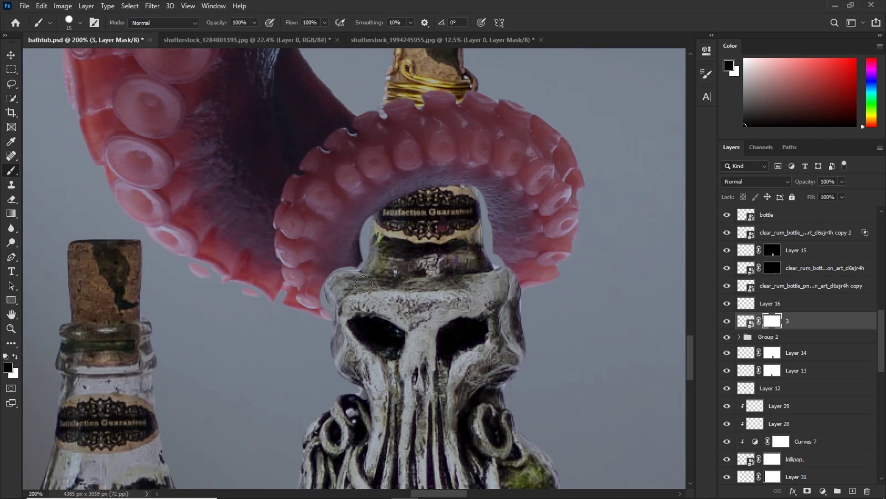
Load the tall bottle's outline from inside Group 2 as a selection and invert it
key(ctrl+minus)
key(ctrl+plus)
key(ctrl+plus)
click(739, 337)
ctrl+click(754, 388)
click(739, 337)
key(ctrl+shift+i)
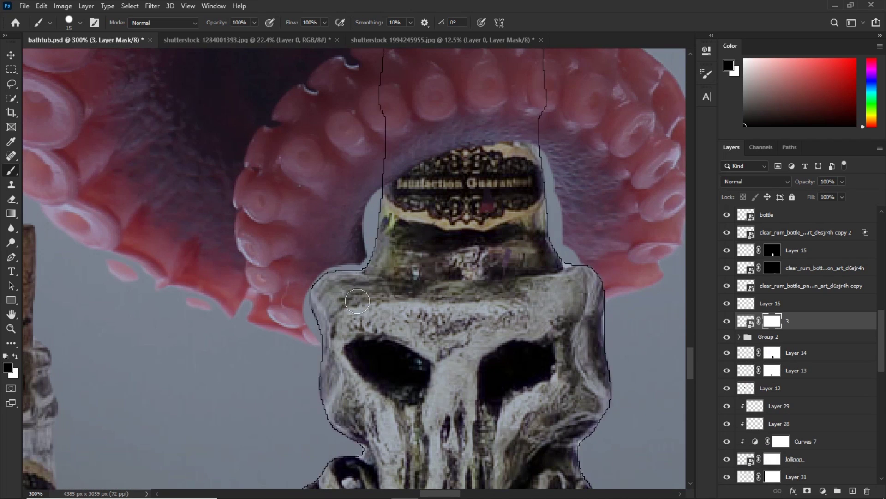
Paint white on the tentacle mask outside the bottle outline to restore the curl on both sides of the neck
key(x)
drag(314, 305, 369, 222)
drag(545, 150, 569, 252)
key(ctrl+minus)
key(ctrl+minus)
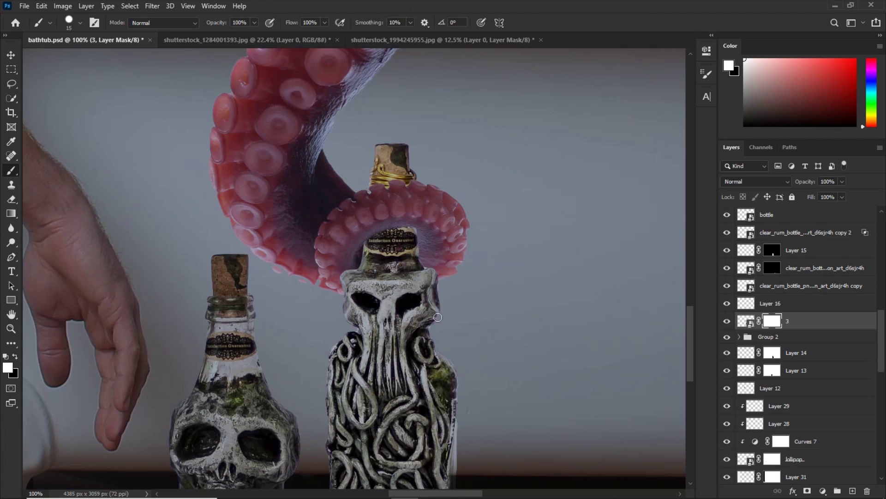
Mask out the pale flap beneath the tentacle's upper end with a 35 px black brush
key(ctrl+plus)
key(ctrl+minus)
key(ctrl+minus)
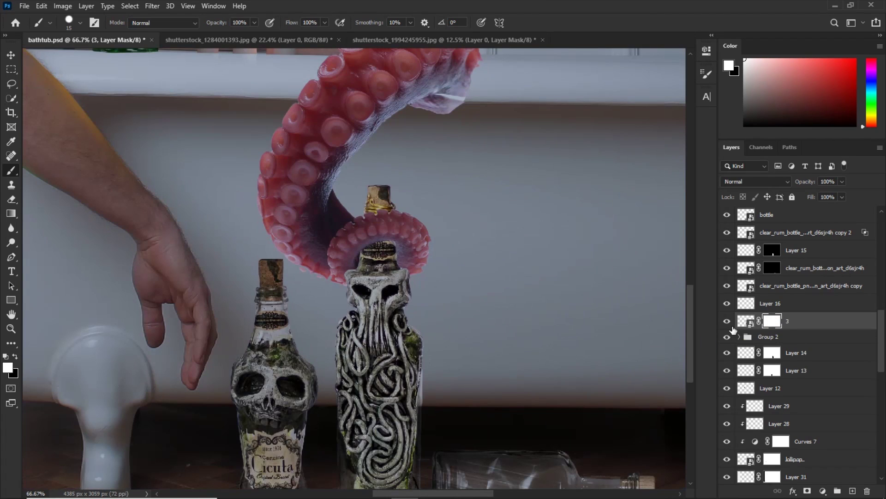
key(ctrl+minus)
scroll(380, 282, up, 3)
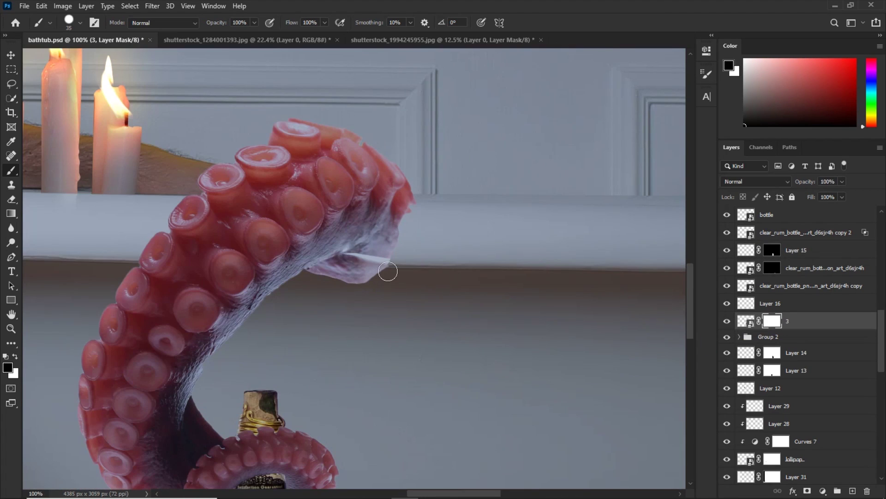
mouse_move(388, 271)
mouse_down()
mouse_move(370, 235)
mouse_move(337, 273)
mouse_up()
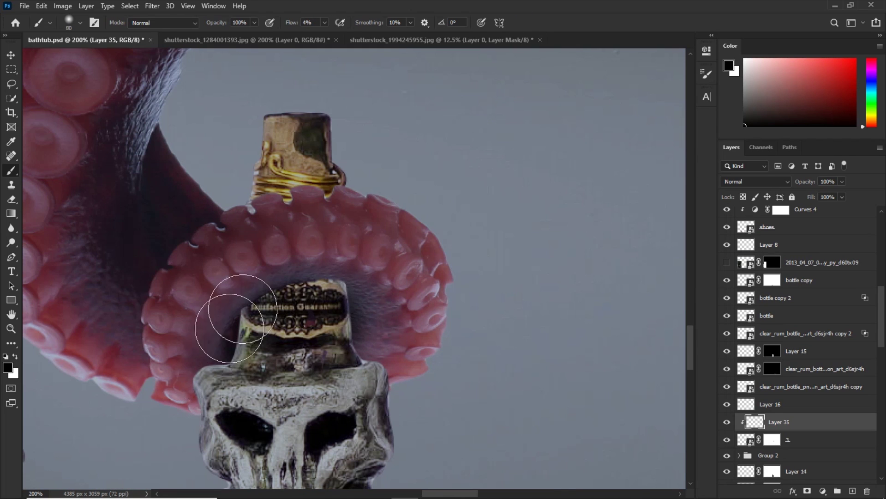
Shade the inner curl of the tentacle in black on clipped Layer 35 with a soft brush of up to 100 px at 4% flow
key(ctrl+minus)
key(bracketright)
key(bracketright)
key(bracketright)
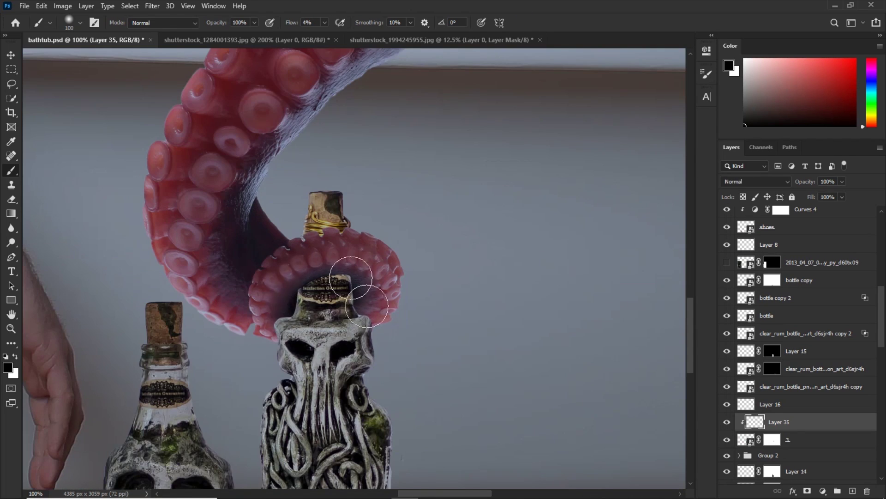
Add a new layer clipped to Group 2 and brush a soft black shadow on the bottle neck under the curl
key(ctrl+shift+alt+n)
key(ctrl+plus)
key(bracketleft)
key(bracketleft)
key(bracketleft)
key(bracketleft)
key(bracketleft)
key(bracketleft)
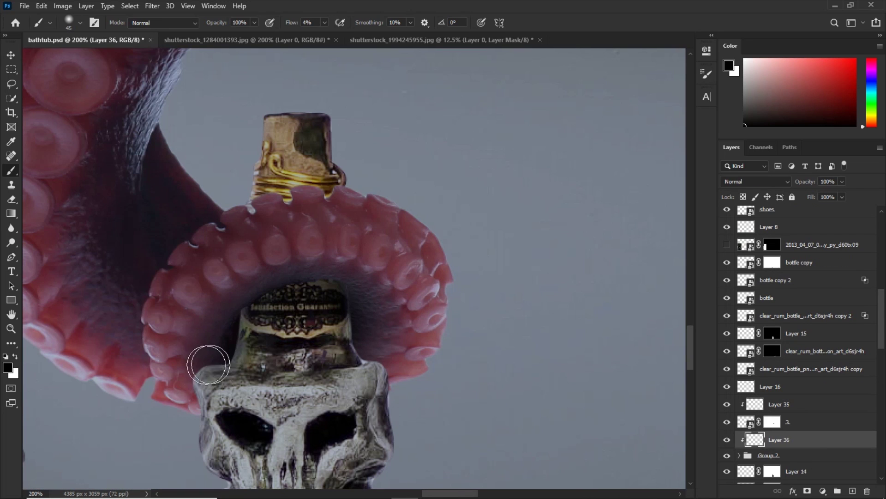
key(bracketright)
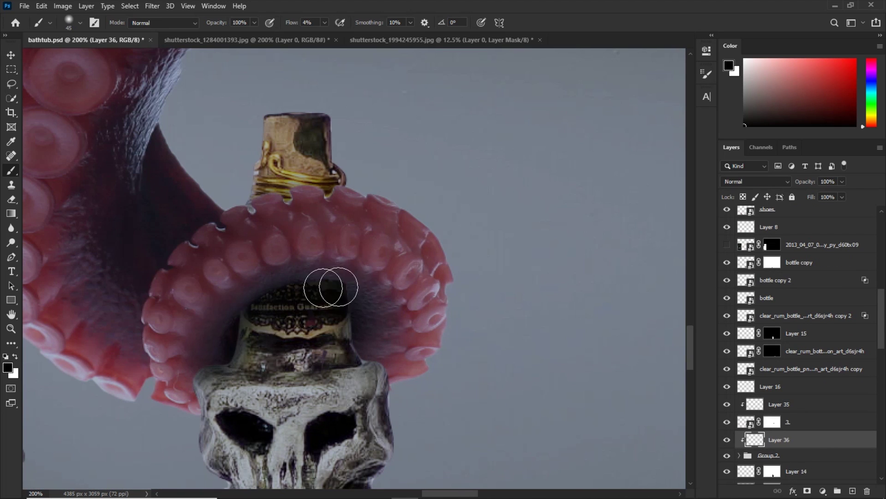
Lower the opacity of the bottle neck shadow layer slightly
key(ctrl+minus)
key(ctrl+minus)
key(ctrl+minus)
key(ctrl+minus)
drag(811, 181, 803, 183)
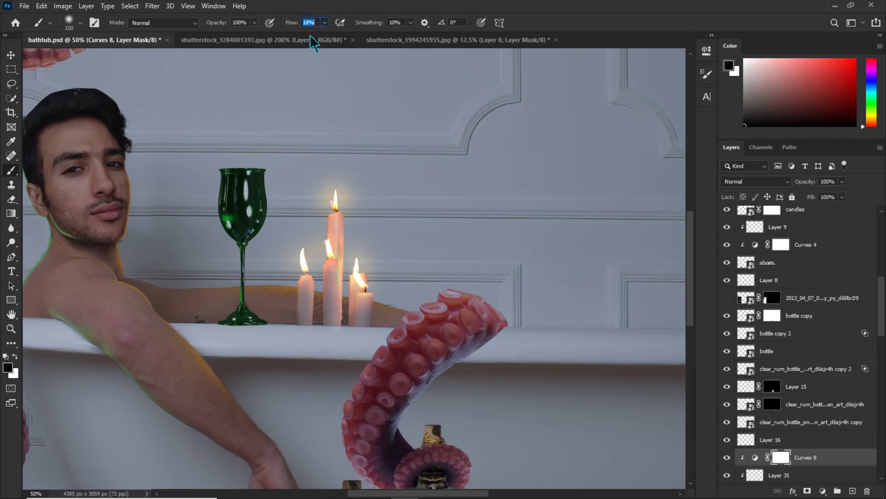
Add a clipped layer filled with orange above Curves 8, mask it in black and paint it back over the tentacle's upper suckers
click(851, 491)
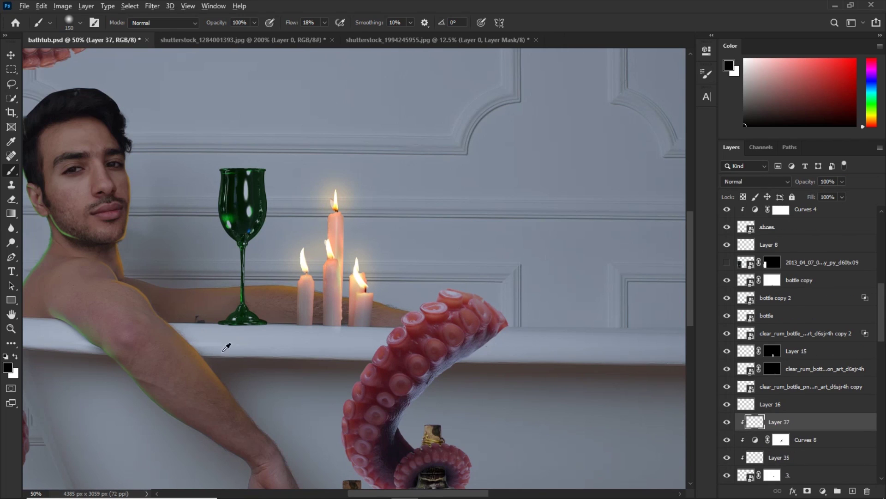
click(836, 61)
click(871, 120)
key(alt+BackSpace)
key(alt+BackSpace)
click(834, 58)
key(alt+BackSpace)
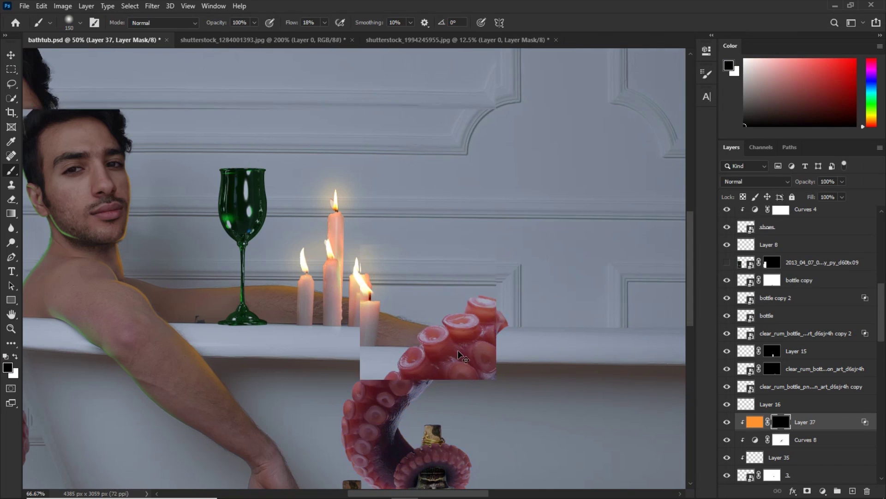
key(ctrl+plus)
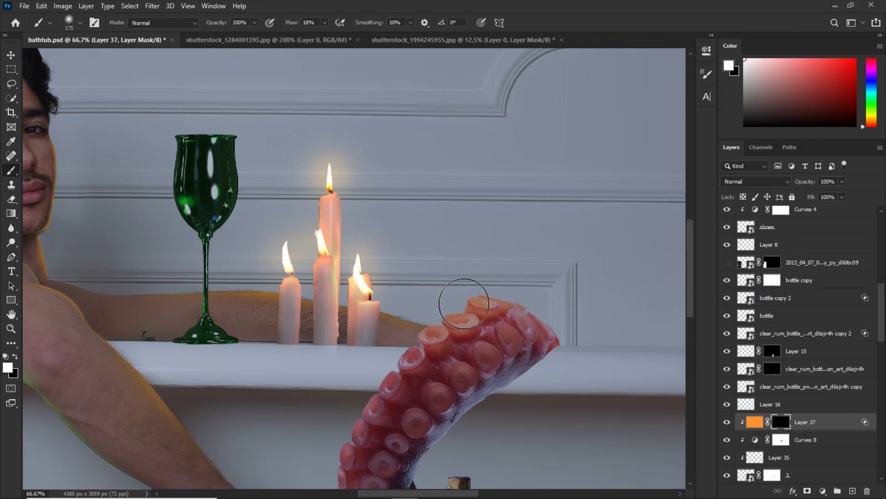
key(ctrl+minus)
Set Layer 37's blend mode to Screen and adjust its orange with Hue/Saturation at +59 saturation and a raised lightness
click(755, 181)
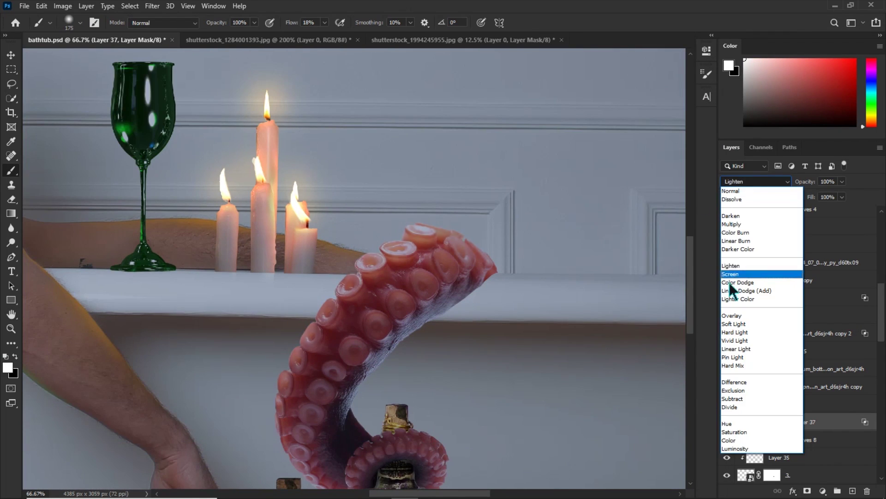
click(734, 276)
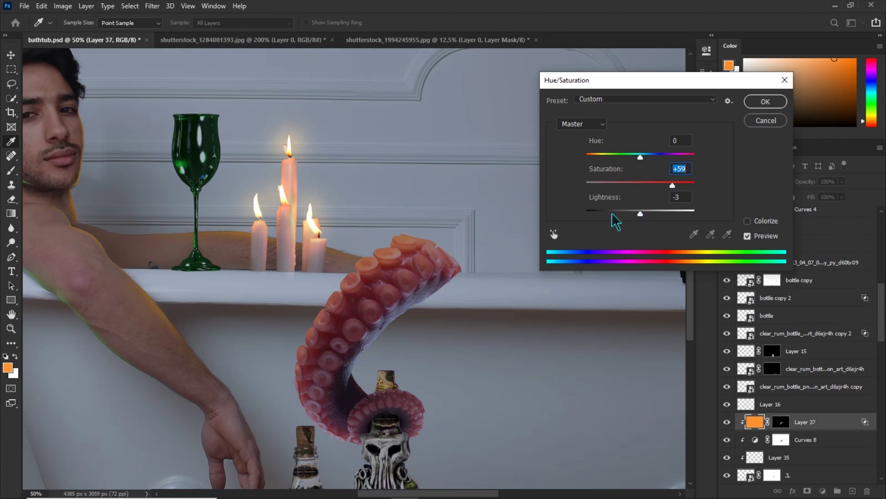
drag(612, 213, 647, 213)
click(759, 102)
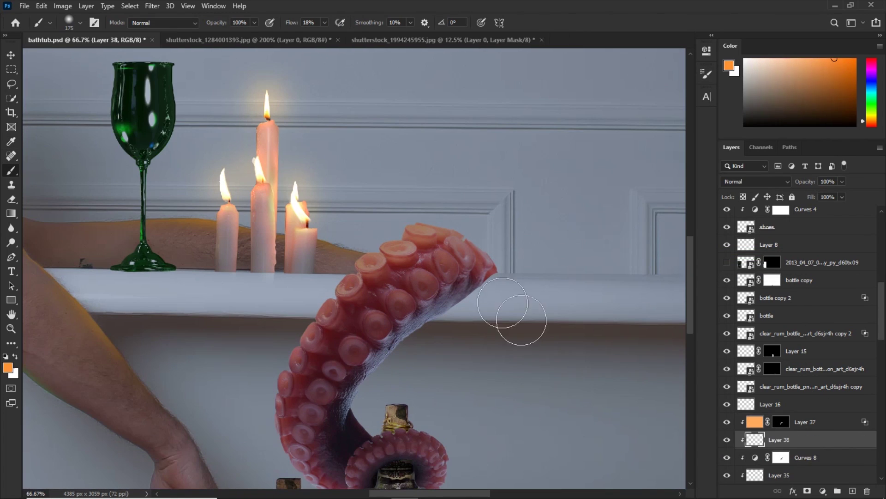
Paint a thin orange rim light on Layer 38 along the outer edge of the bottle-gripping tentacle's suckers
scroll(518, 317, up, 3)
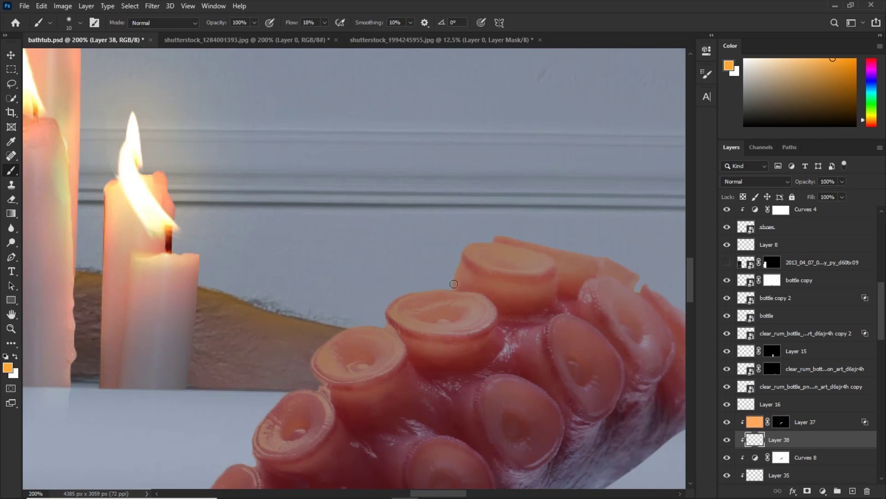
drag(312, 382, 399, 304)
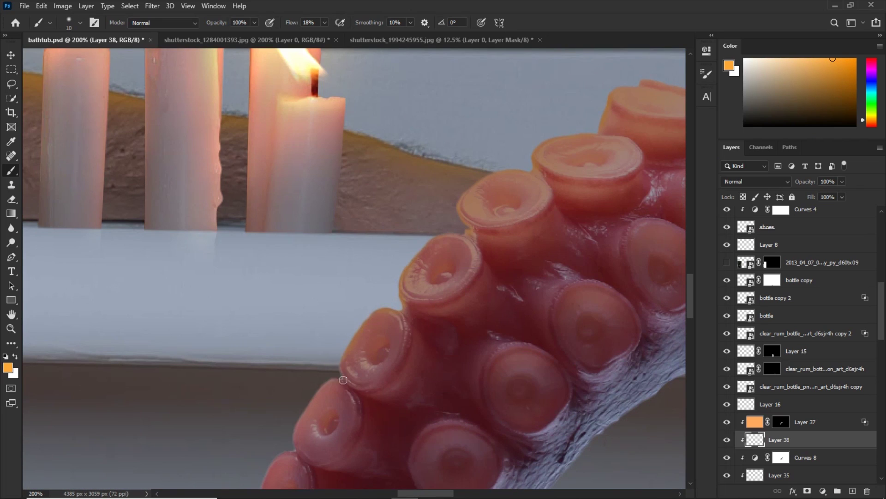
drag(332, 384, 362, 319)
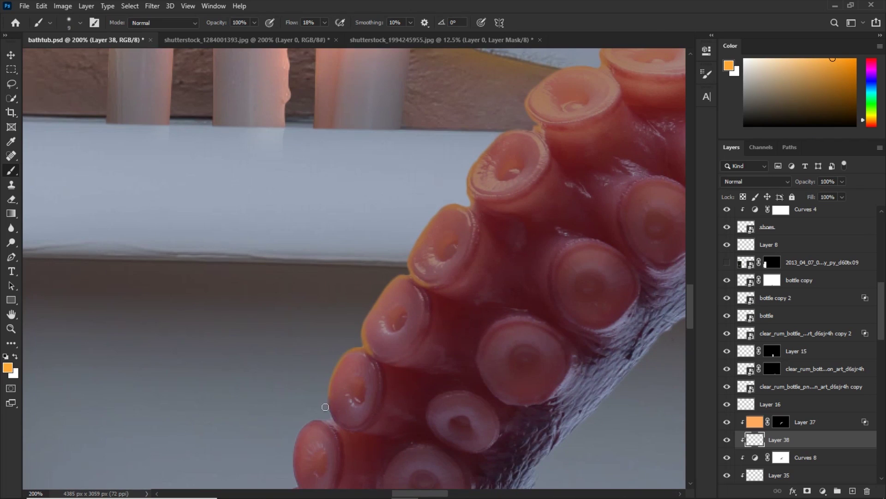
scroll(325, 351, down, 3)
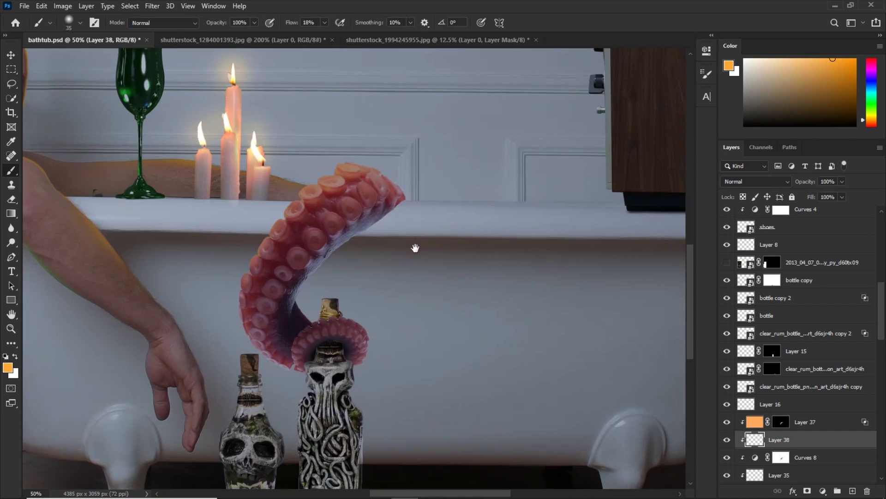
Add a new layer directly beneath the bottle-gripping tentacle and try a black brush shadow on the tub beside it
scroll(415, 248, down, 2)
scroll(797, 406, down, 2)
click(796, 410)
key(ctrl+alt+shift+n)
scroll(360, 284, up, 2)
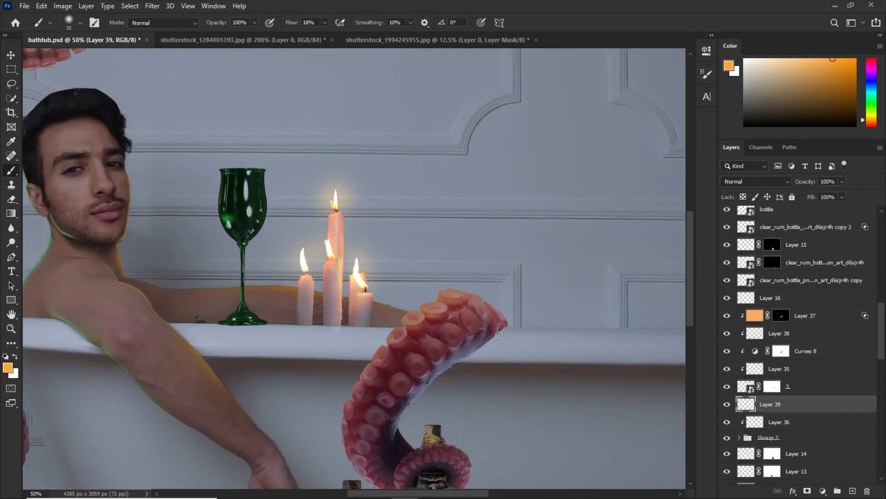
drag(362, 289, 245, 220)
key(x)
click(8, 367)
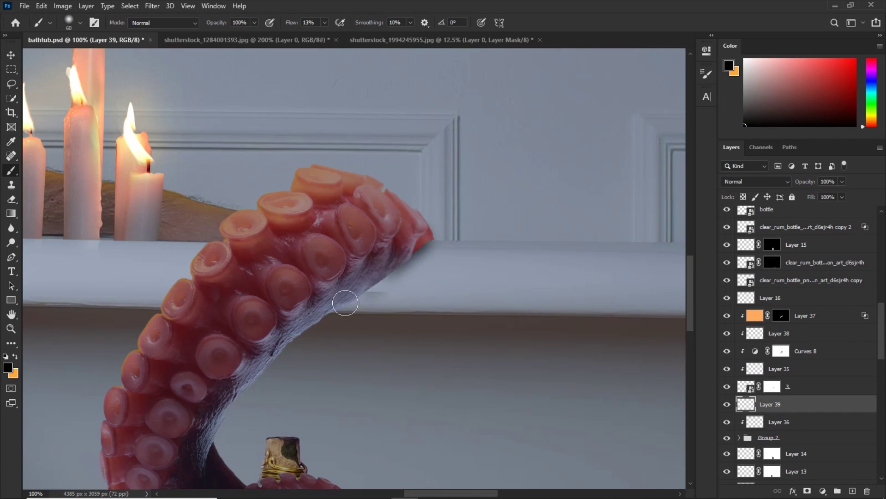
key(ctrl+z)
key(ctrl+z)
Set Layer 39 to Multiply, brush a sampled dark brown shadow on the tub along the tentacle's inner curve, and lower the layer to 78% opacity
mouse_move(345, 303)
mouse_down()
mouse_move(409, 265)
mouse_move(307, 326)
mouse_move(360, 303)
mouse_up()
alt+click(356, 331)
key(alt+shift+m)
key(bracketright)
key(bracketright)
key(bracketright)
key(bracketright)
drag(290, 298, 287, 294)
scroll(287, 294, down, 1)
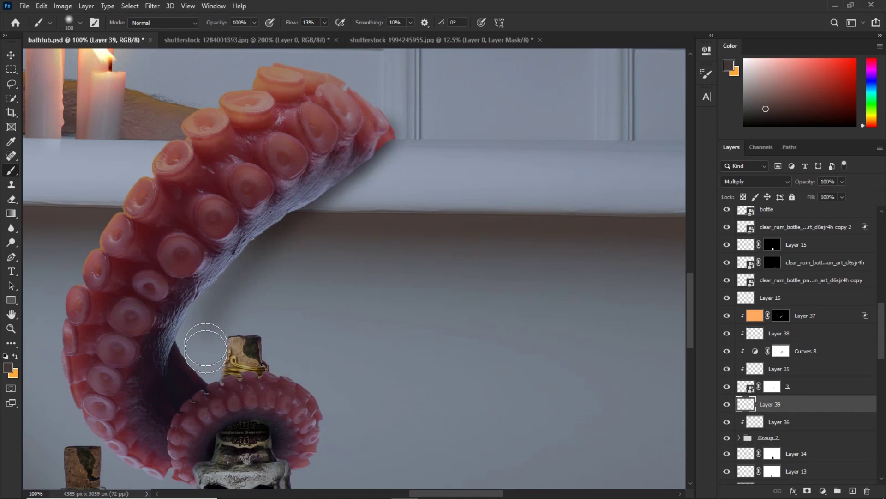
scroll(346, 174, down, 2)
drag(805, 181, 799, 182)
scroll(471, 230, up, 2)
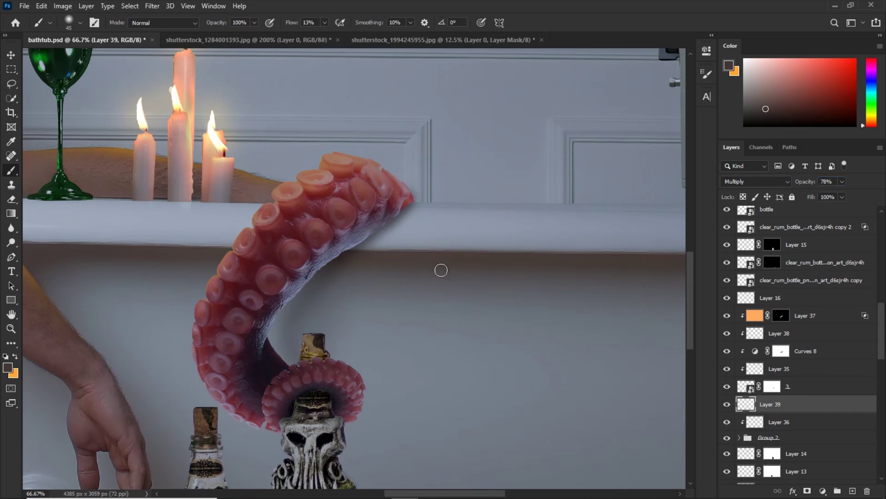
Add a clipped Multiply layer above Layer 38, brush a soft dark shadow over the tentacle's shaded underside, and set its opacity to 68%
click(785, 332)
key(ctrl+alt+shift+n)
scroll(406, 269, up, 1)
key(bracketright)
key(bracketright)
key(bracketright)
key(bracketright)
mouse_move(418, 184)
mouse_down()
mouse_move(352, 281)
mouse_move(367, 301)
mouse_up()
scroll(419, 267, down, 1)
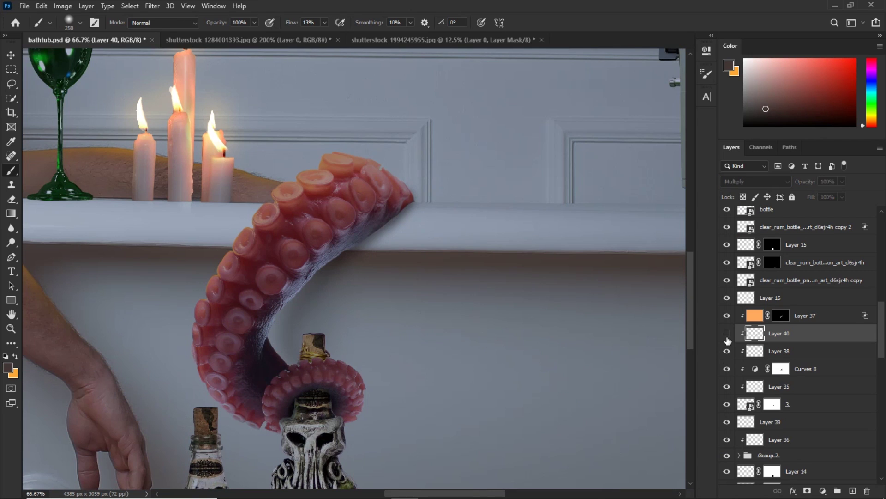
text(e68)
key(Return)
key(ctrl+0)
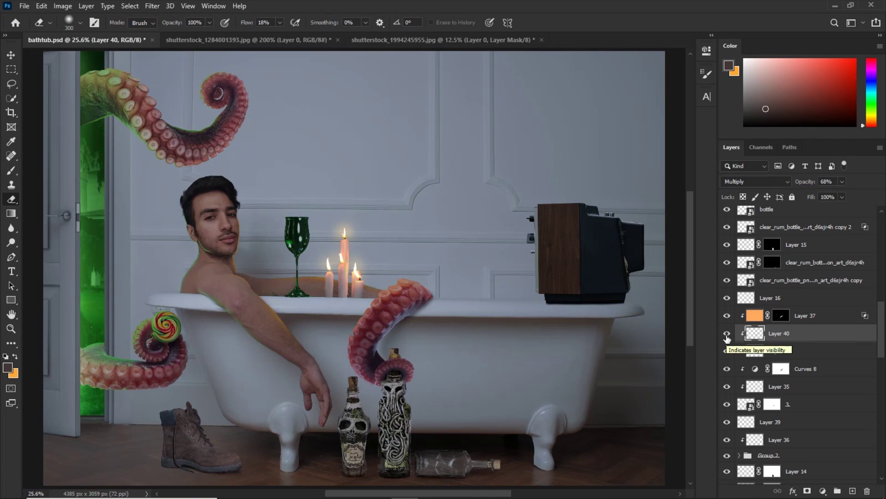
Add a Solid Color fill of 423635 above Layer 39, the tentacle's shadow on the tub
click(780, 421)
scroll(420, 425, up, 3)
click(822, 491)
click(836, 277)
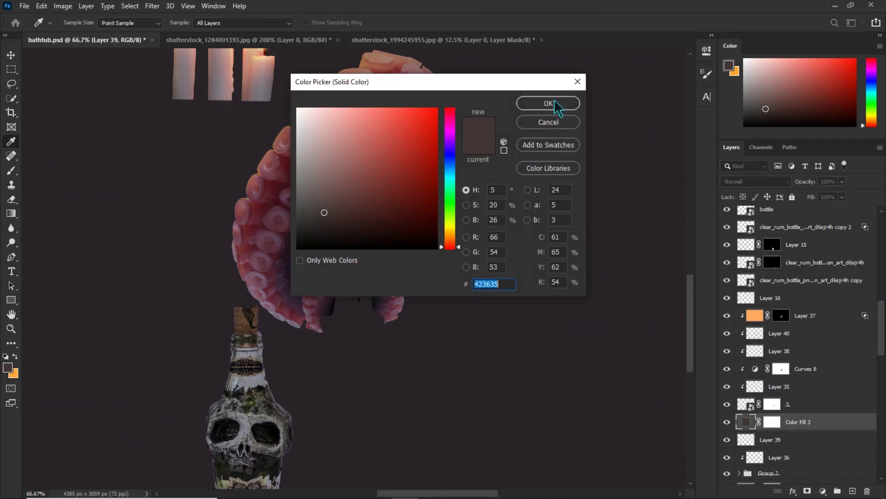
click(550, 99)
Change the clipped fill colour over the tub shadow to a dark reddish brown and reselect Layer 39
double_click(755, 421)
drag(406, 78, 655, 109)
drag(553, 238, 603, 233)
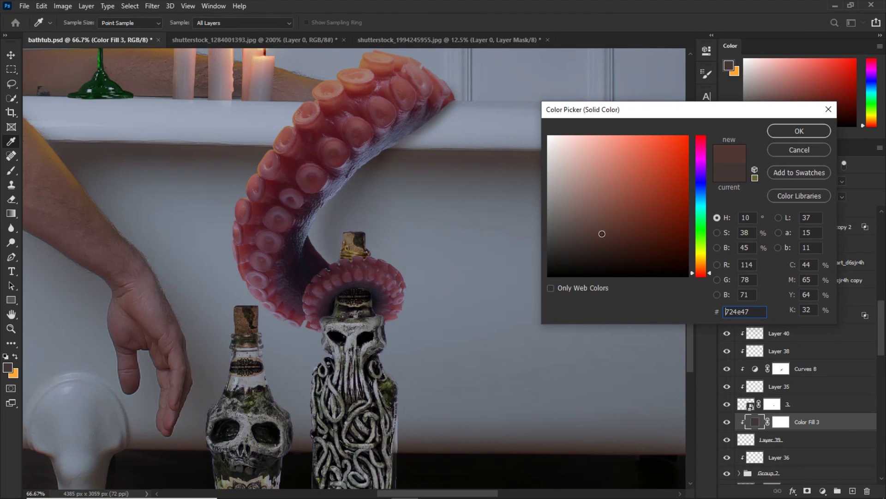
click(718, 231)
drag(703, 222, 703, 187)
click(799, 130)
click(789, 444)
key(b)
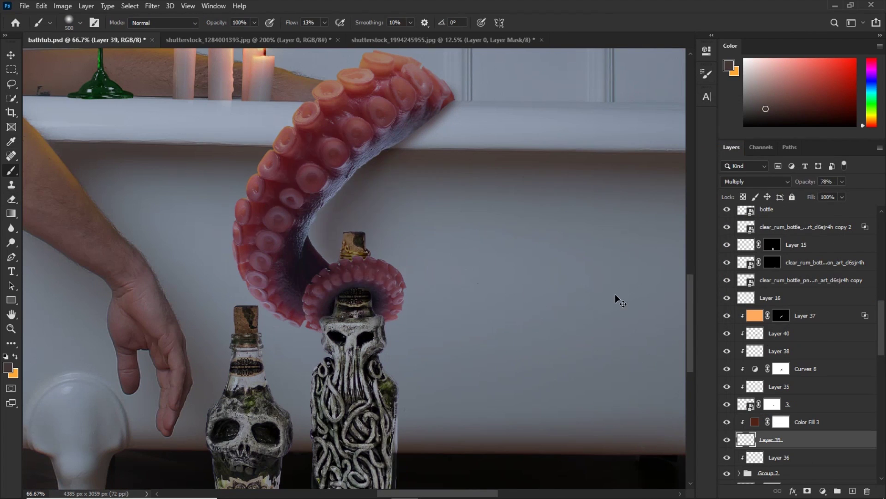
key(ctrl+0)
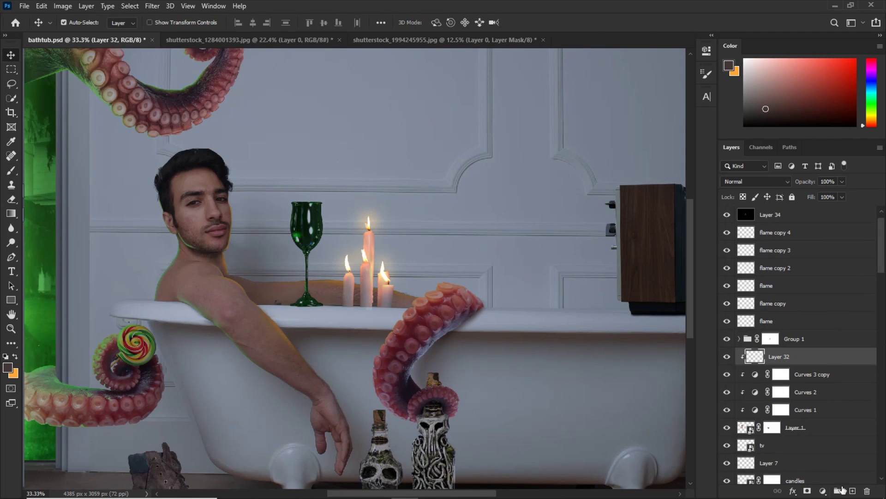
Add a clipped layer above Layer 32 and outline the man's jaw below the ear as a selection with the Pen tool
click(852, 491)
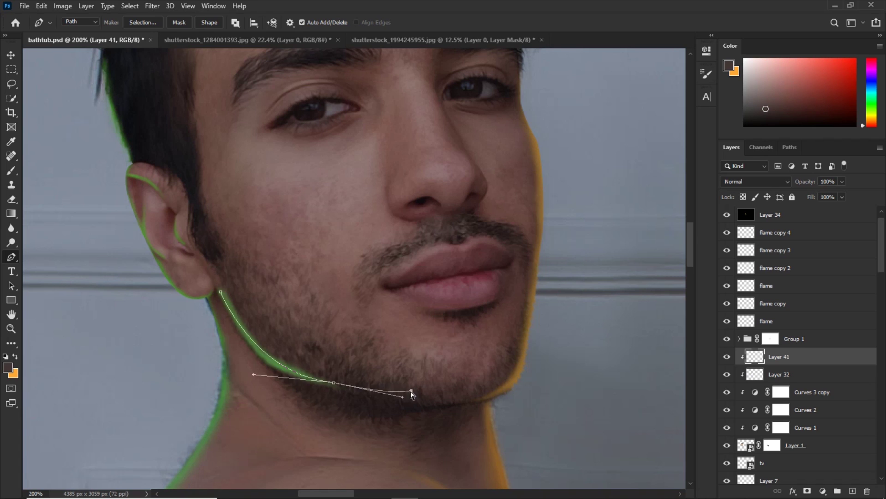
click(221, 291)
key(ctrl+Return)
Set up a foreground-to-transparent gradient at 58% opacity with a green foreground colour
key(b)
key(g)
click(83, 22)
click(360, 114)
click(537, 85)
click(7, 367)
click(595, 152)
click(799, 131)
key(5)
key(8)
Try the green gradient over the jaw selection, deselect, and fade its inner edge with the eraser
drag(222, 277, 368, 367)
key(ctrl+z)
mouse_move(234, 390)
mouse_down()
mouse_move(330, 305)
mouse_move(311, 317)
mouse_move(316, 312)
mouse_up()
key(ctrl+z)
key(ctrl+d)
key(e)
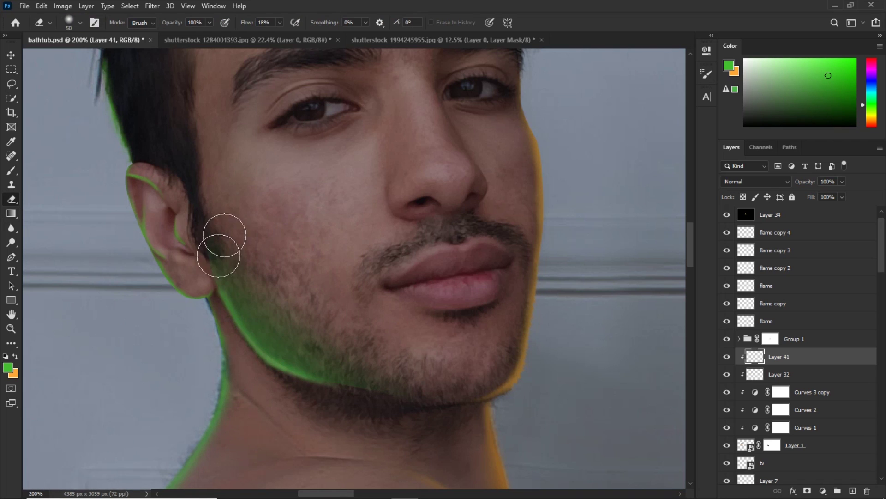
key(ctrl+minus)
key(ctrl+plus)
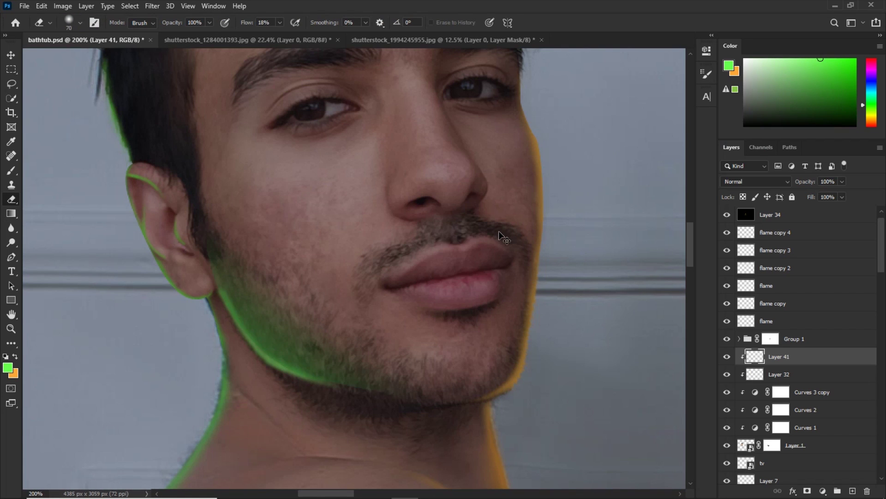
Undo the jaw gradient edits and redraw the gradient across the jaw selection in a brighter green
key(ctrl+z)
key(ctrl+z)
key(g)
key(ctrl+z)
drag(230, 384, 324, 295)
drag(261, 378, 353, 298)
key(ctrl+d)
Soften the green jaw light with Gaussian Blur and fade its inner edge with a soft eraser
key(e)
key([)
click(152, 6)
click(323, 164)
key(Return)
key(bracketright)
key(bracketright)
key(bracketright)
key(bracketright)
key(bracketleft)
key(bracketleft)
key(bracketleft)
key(bracketleft)
scroll(321, 292, down, 5)
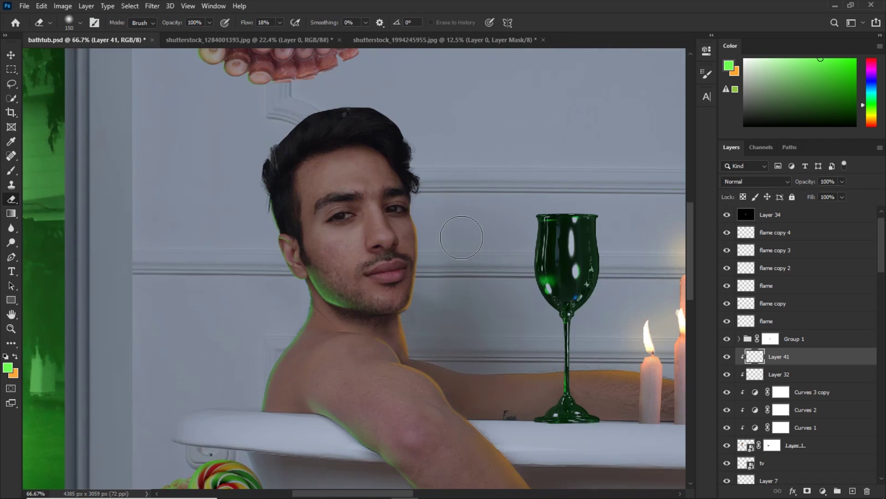
Cast a green gradient over a selection of the man's side hair above the ear and soften it with the eraser
scroll(307, 248, up, 3)
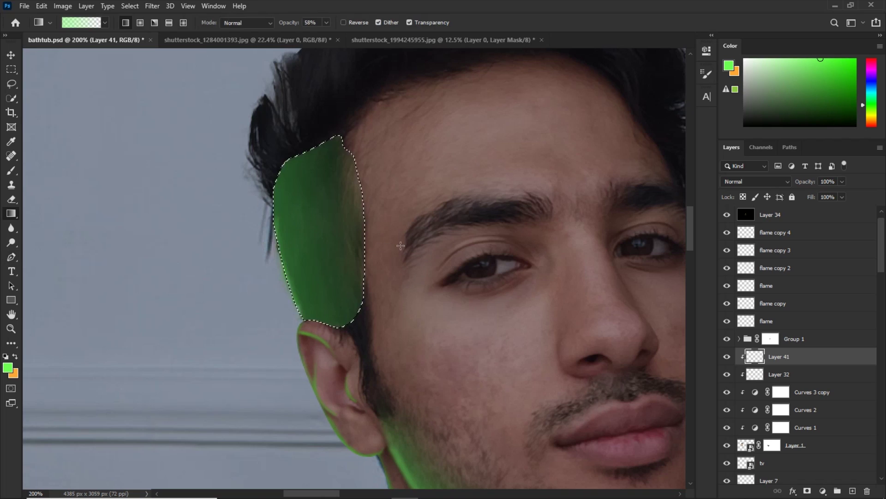
key(ctrl+d)
scroll(323, 208, down, 2)
key(e)
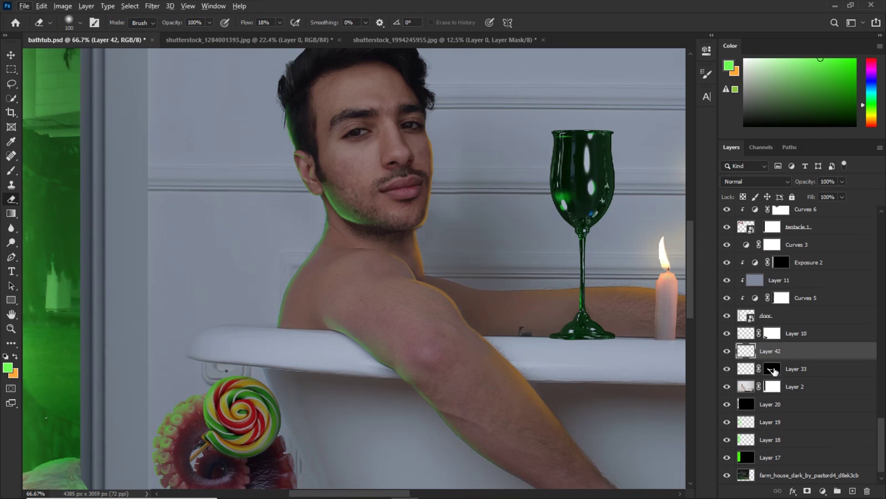
Give Layer 42 the same mask as Layer 33 and add a green gradient over the man's neck and back
ctrl+click(774, 370)
scroll(291, 297, up, 2)
key(p)
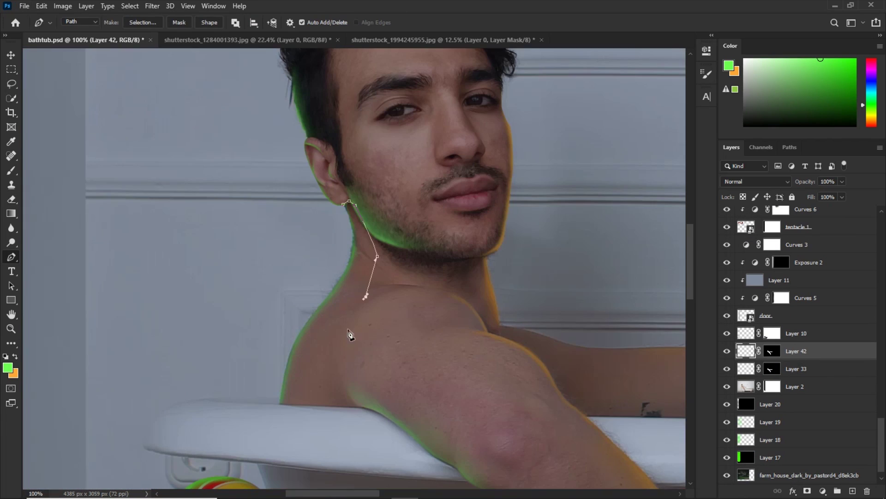
key(g)
drag(296, 365, 389, 281)
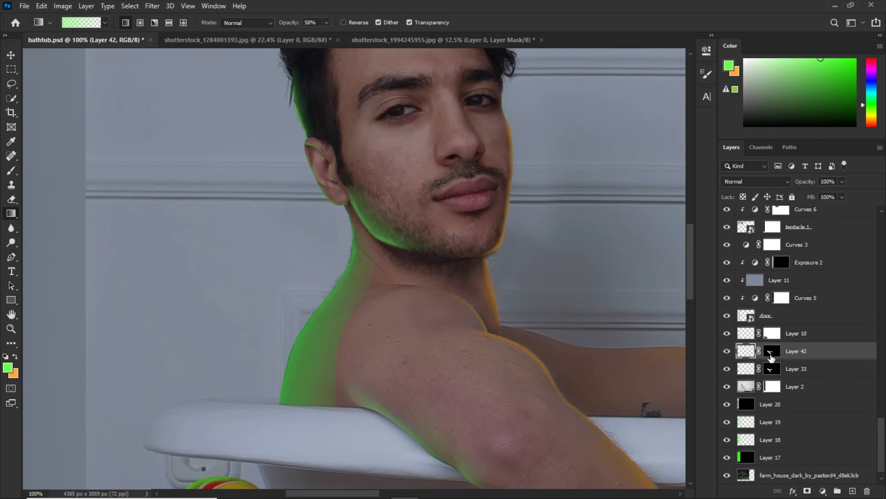
key(e)
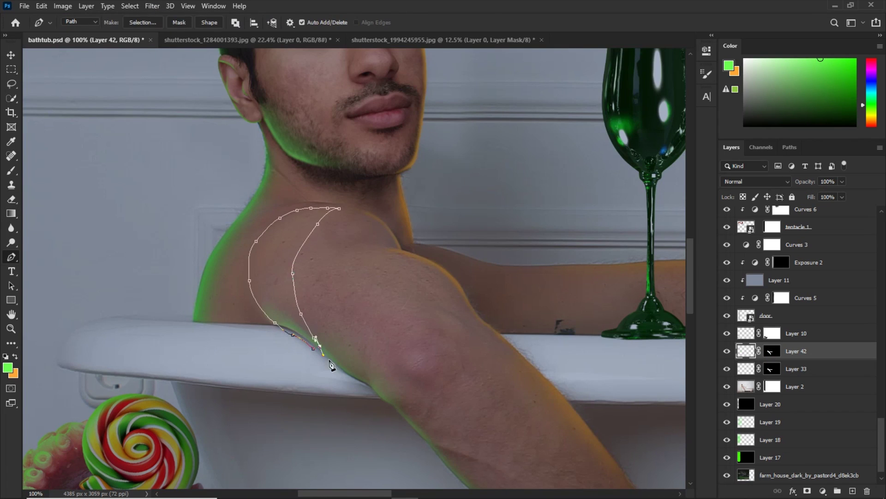
Fill the outlined shoulder area with a green gradient on Layer 42 and blend its inner edges with the eraser
key(ctrl+Return)
key(g)
key(e)
key(ctrl+d)
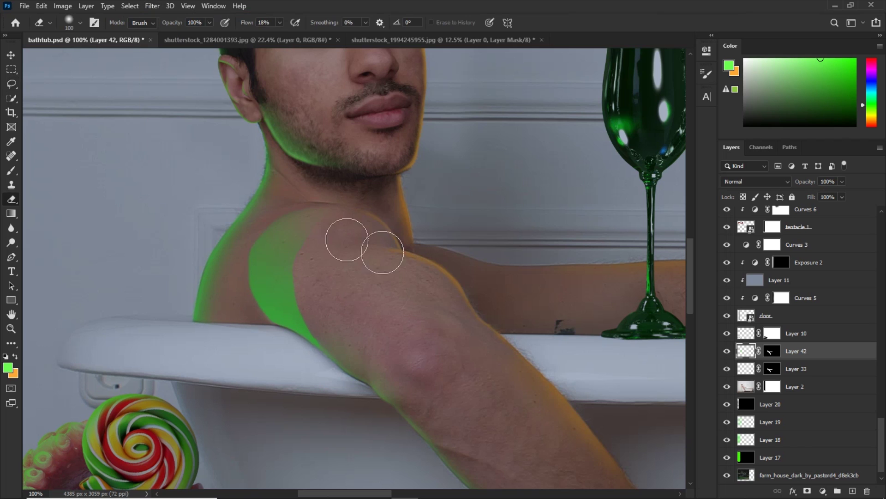
drag(311, 299, 281, 285)
key(])
drag(299, 339, 273, 248)
key(ctrl+minus)
drag(379, 280, 391, 372)
Outline another area of the man's body with the Pen tool and fill it with a fading light gradient
key(v)
ctrl+click(326, 276)
key(p)
key(ctrl+plus)
key(ctrl+plus)
drag(194, 246, 401, 221)
drag(373, 293, 374, 280)
click(402, 219)
key(ctrl+Return)
key(g)
drag(387, 257, 438, 250)
key(ctrl+d)
Trim the new body gradient with a smaller soft eraser and save the document
key(l)
key(e)
key([)
key([)
key([)
key([)
key([)
key([)
key([)
key([)
key([)
key([)
key(ctrl+0)
key(ctrl+s)
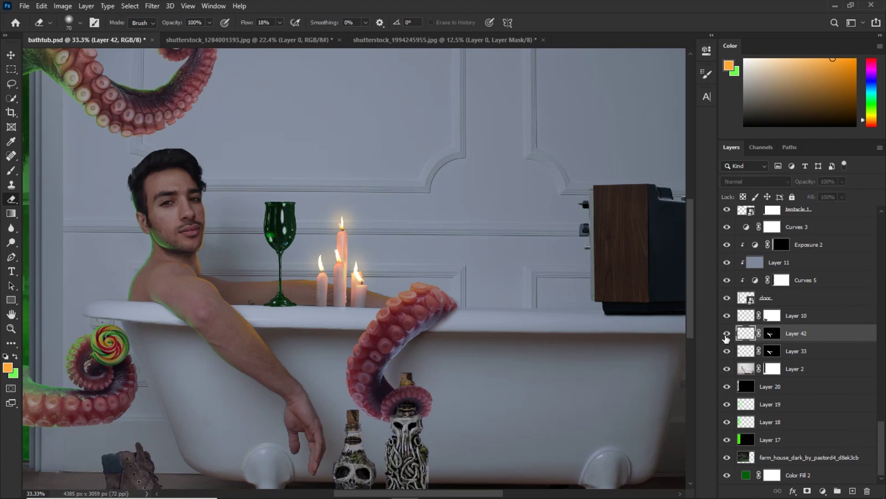
Add a new layer clipped above the shoes' adjustments and switch the brush to the green foreground colour
key(v)
right_click(189, 301)
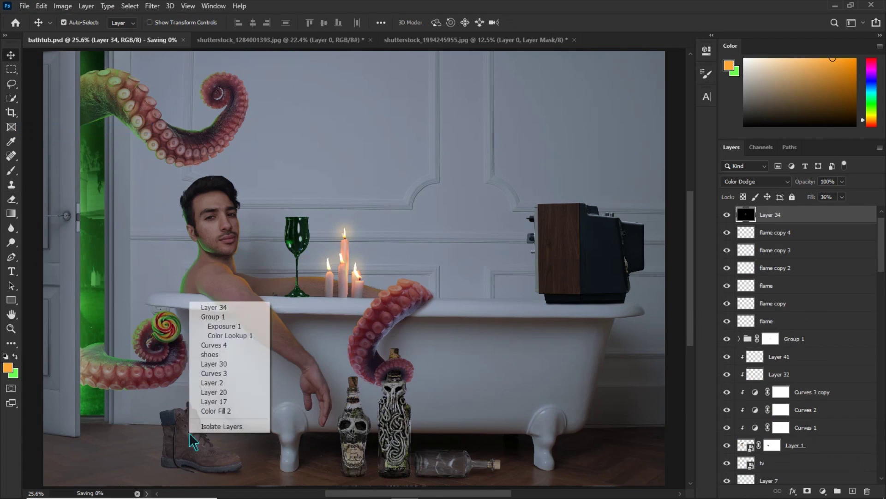
click(217, 386)
click(852, 492)
key(x)
key(ctrl+plus)
key(ctrl+plus)
key(ctrl+plus)
key(ctrl+plus)
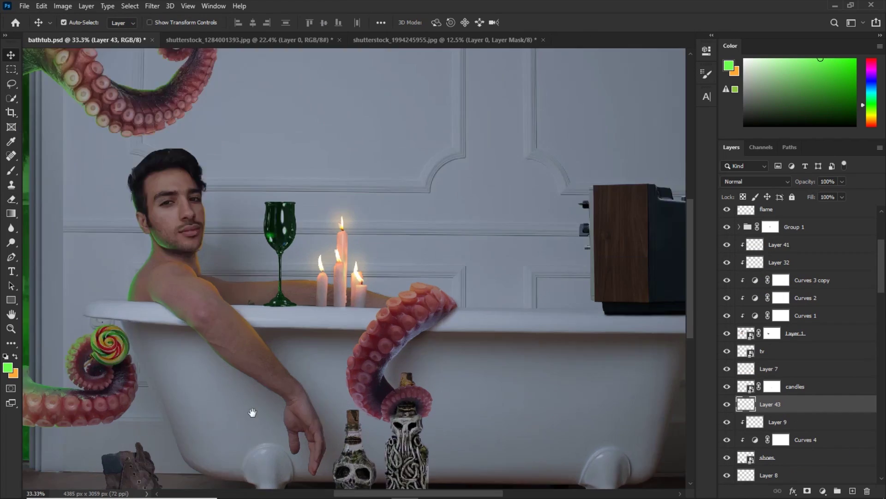
key(b)
key(ctrl+plus)
drag(260, 240, 268, 303)
alt+click(781, 413)
Paint a thin green rim light down the back edge of the boot with a small brush at 13% flow
key(ctrl+plus)
drag(207, 200, 223, 191)
drag(501, 139, 504, 175)
mouse_move(522, 199)
mouse_down()
mouse_move(517, 121)
mouse_move(531, 115)
mouse_up()
mouse_move(294, 306)
mouse_down()
mouse_move(330, 269)
mouse_move(459, 195)
mouse_up()
key([)
key([)
key([)
key([)
key([)
key([)
mouse_move(388, 257)
mouse_down()
mouse_move(382, 261)
mouse_move(297, 124)
mouse_up()
key(])
key(])
key(])
drag(316, 227, 385, 123)
drag(384, 206, 372, 356)
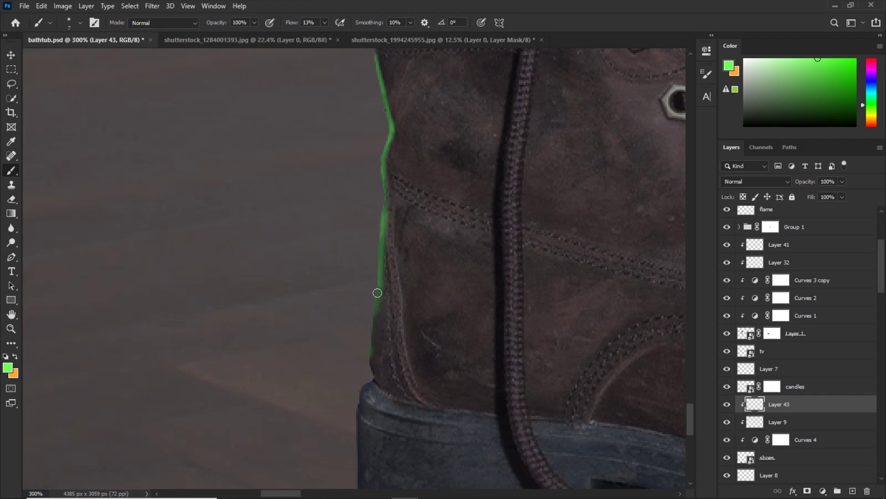
drag(360, 389, 362, 278)
mouse_move(363, 278)
mouse_down()
mouse_move(352, 356)
mouse_move(365, 82)
mouse_up()
Widen the green glow along the boot's back and heel with a larger brush and soften it with the eraser
key(])
key(])
key(])
key(])
key(])
key(])
key(])
key(])
key(])
key(])
mouse_move(365, 82)
mouse_down()
mouse_move(348, 358)
mouse_move(371, 183)
mouse_up()
key(ctrl+minus)
key(ctrl+minus)
key(])
key(])
key(])
key(])
key(ctrl+minus)
mouse_move(495, 332)
mouse_down()
mouse_move(283, 293)
mouse_move(439, 284)
mouse_up()
key(ctrl+plus)
key(ctrl+plus)
key(e)
key(ctrl+plus)
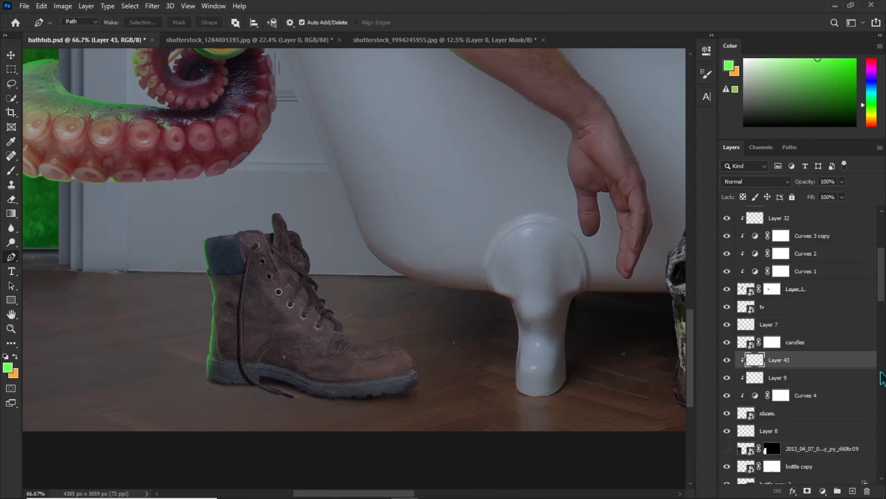
Fill the outlined end of the bathtub rim with a green gradient on Layer 44 and fade its inner edge
key(ctrl+Return)
key(g)
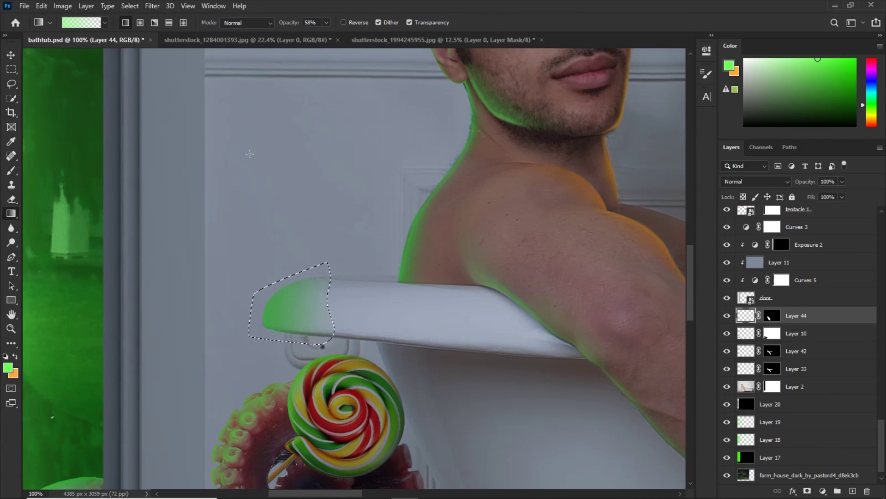
key(ctrl+d)
key(e)
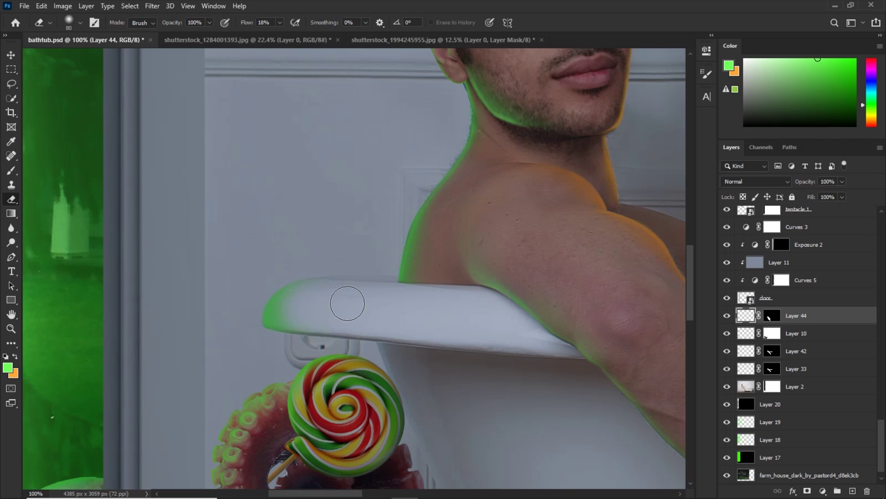
Outline the bathtub's curved side below the rim with the Pen tool and fill it with a green gradient
key(ctrl+minus)
key(ctrl+minus)
key(p)
mouse_move(396, 300)
mouse_down()
mouse_move(276, 145)
mouse_move(418, 294)
mouse_up()
key(ctrl+plus)
key(ctrl+plus)
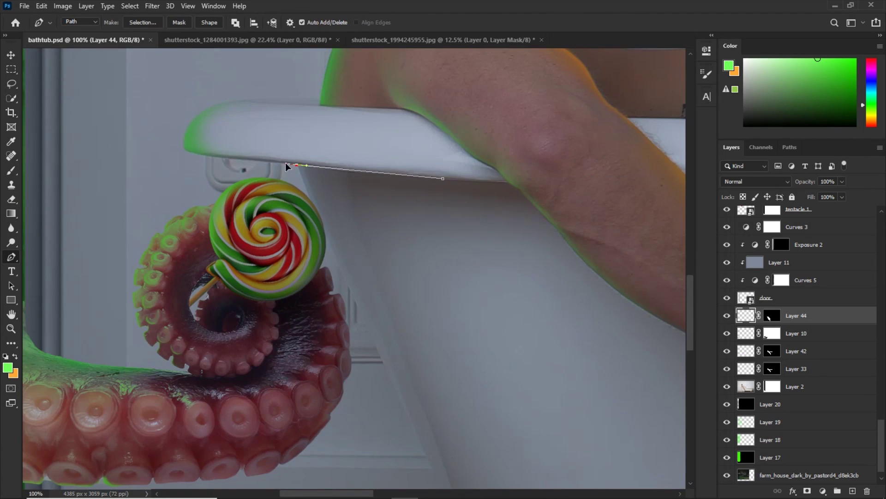
key(ctrl+minus)
click(300, 243)
drag(442, 364, 484, 363)
click(390, 157)
key(ctrl+Return)
key(g)
key(ctrl+minus)
drag(336, 349, 418, 349)
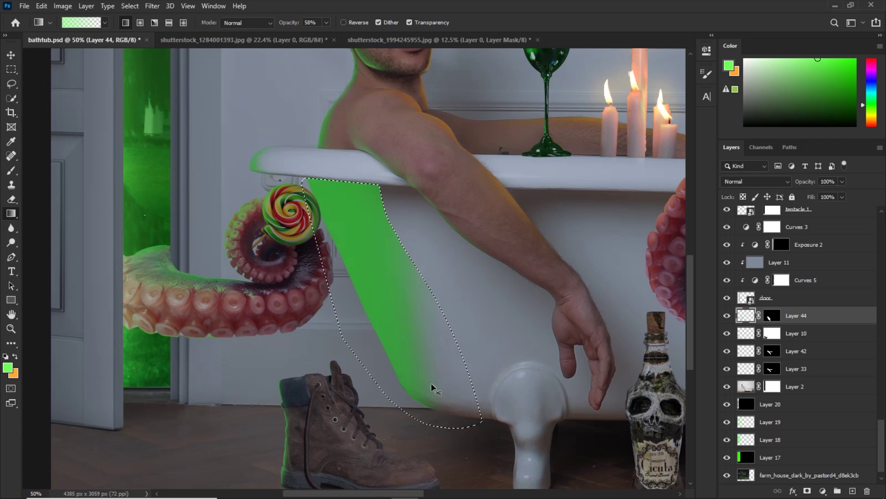
Soften the tub-side gradient within a lasso selection and split Layer 44's underlying-layer Blend If shadow slider to about 80 / 188
key(ctrl+d)
key(l)
key(ctrl+plus)
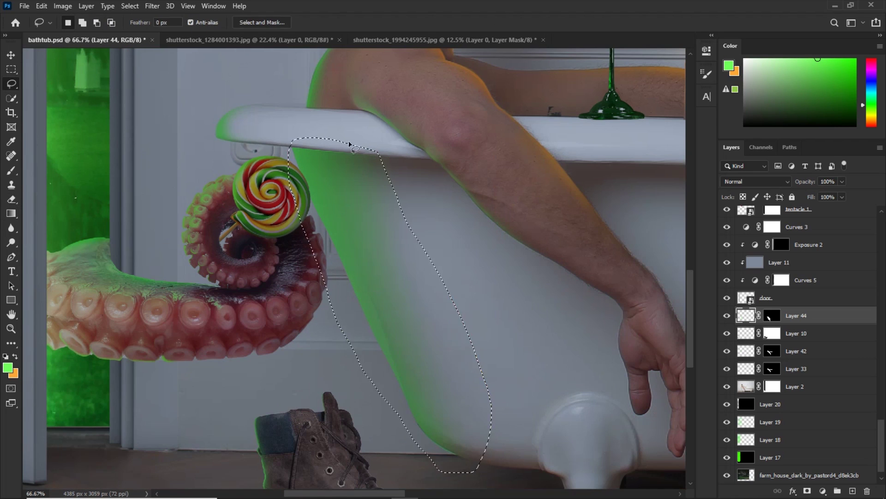
key(e)
double_click(868, 321)
drag(604, 266, 651, 267)
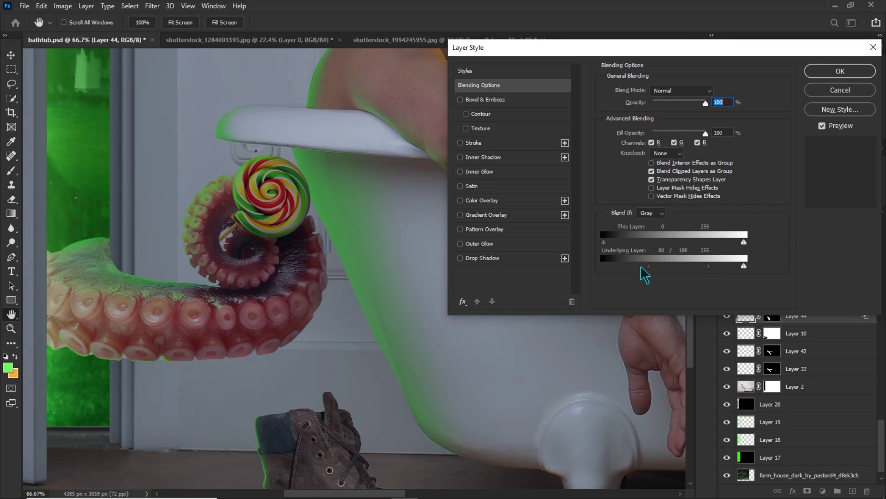
key(Return)
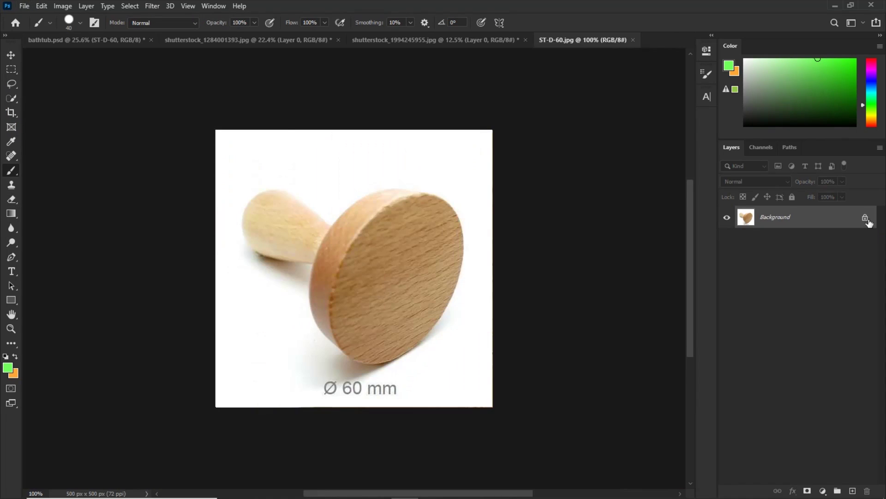
Unlock and duplicate the stamp photo's background, and position the cut-out stamp at the curl of the upper tentacle
click(865, 217)
key(ctrl+j)
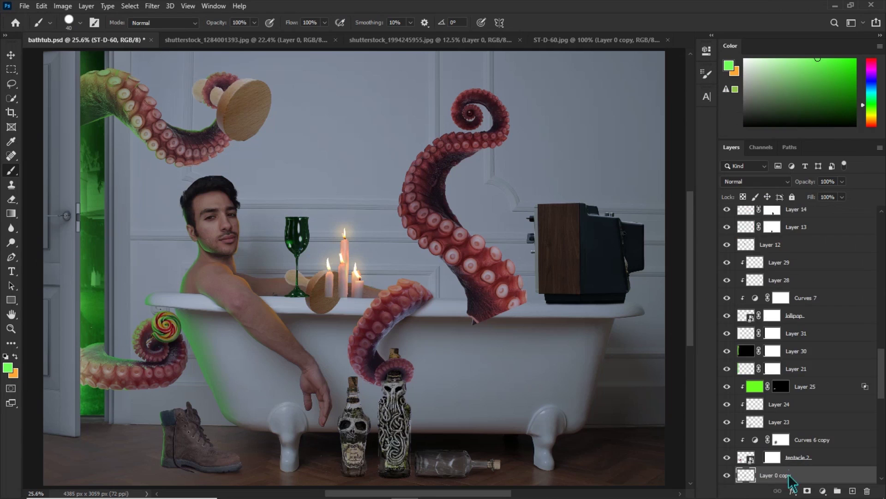
drag(233, 148, 241, 150)
drag(255, 146, 248, 115)
key(ctrl+z)
drag(258, 154, 251, 115)
key(Return)
Add a layer mask to the stamp and start hiding the handle where the tentacle overlaps it
click(807, 490)
scroll(243, 120, up, 3)
scroll(289, 194, up, 1)
click(304, 291)
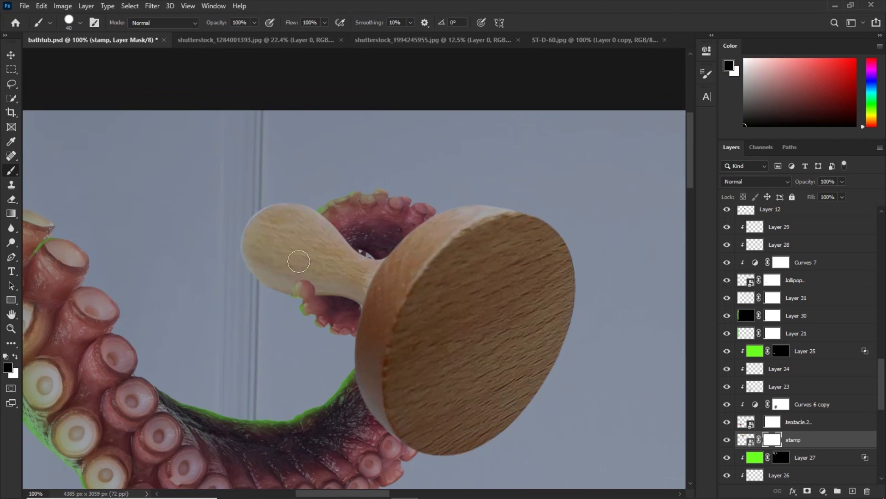
Load the upper tentacle's outline as a selection and paint the stamp's mask so the curl wraps in front of the handle
key(v)
right_click(371, 222)
click(413, 275)
ctrl+click(746, 475)
right_click(544, 291)
click(570, 343)
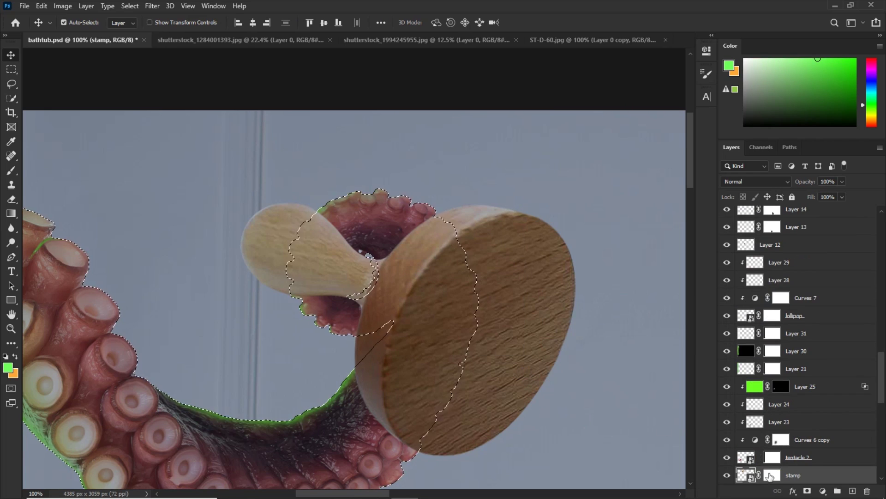
click(772, 475)
key(b)
mouse_move(316, 237)
mouse_down()
mouse_move(344, 232)
mouse_move(326, 294)
mouse_up()
scroll(347, 268, up, 1)
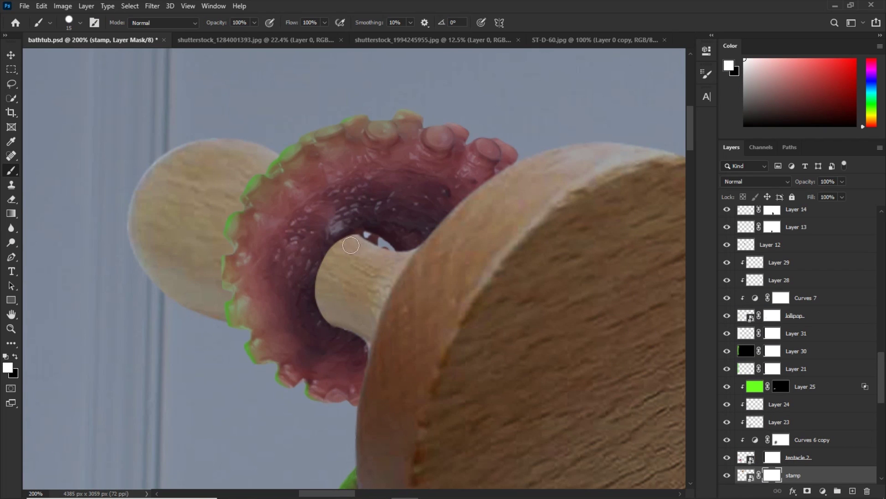
scroll(334, 315, down, 1)
Paint soft black shading on the stamp's handle around the curl at 7% flow and set Layer 46 to 72% opacity
right_click(367, 245)
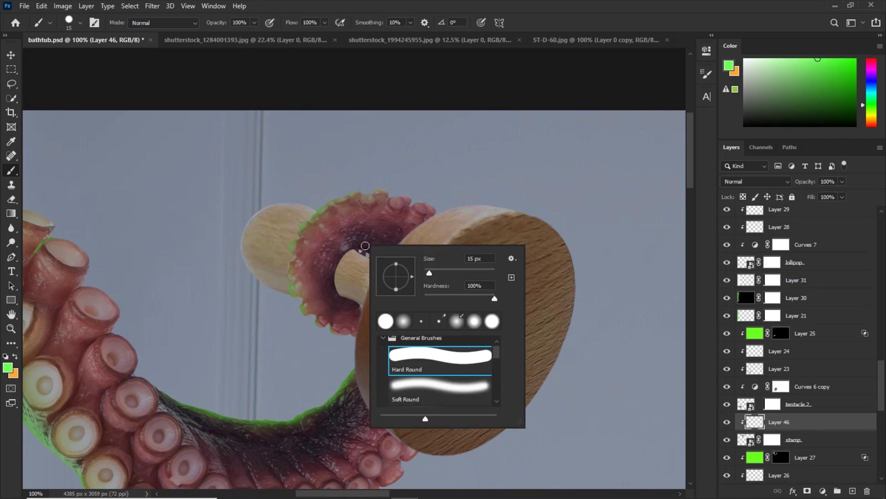
key(Escape)
scroll(334, 314, up, 1)
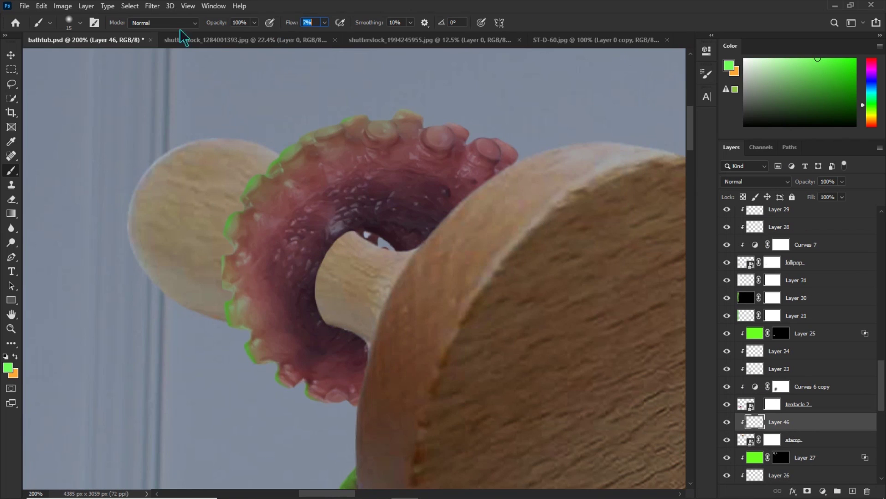
drag(293, 269, 313, 255)
key(])
key(])
key(])
key(])
key(])
key(])
key(ctrl+minus)
click(728, 422)
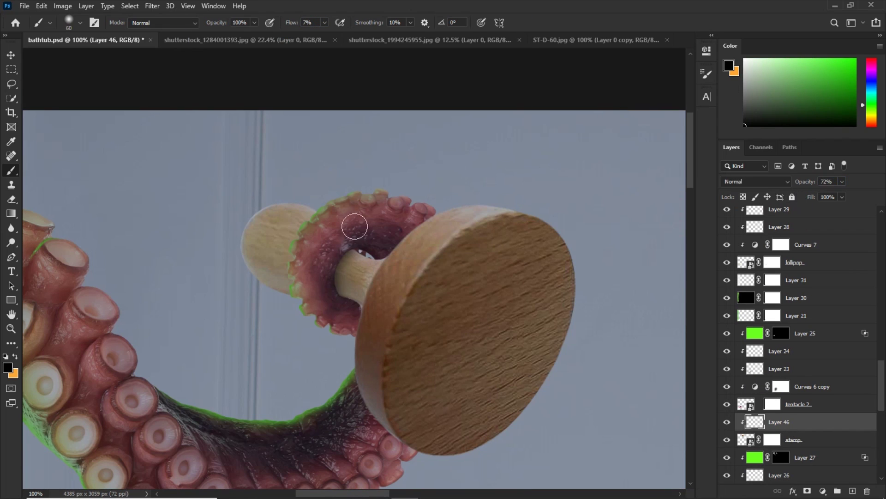
Select the upper tentacle's shading layer and add a new layer above it
ctrl+right_click(319, 280)
click(351, 286)
key(ctrl+shift+alt+n)
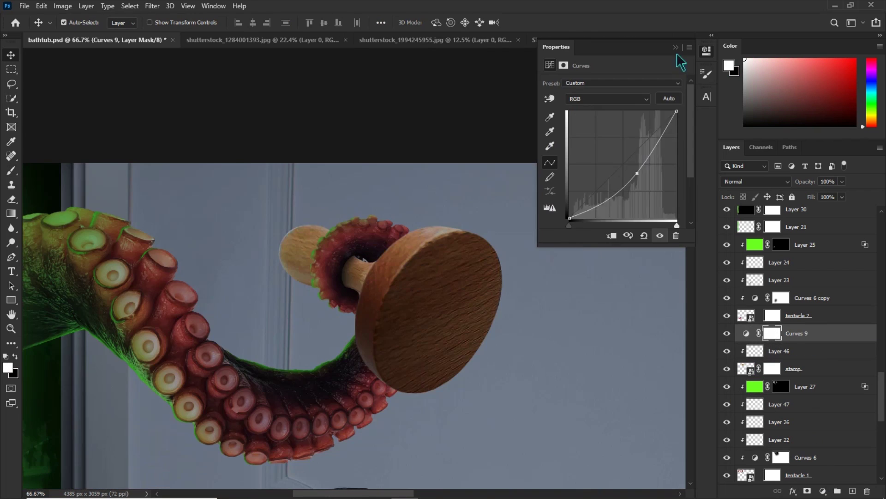
Clip the darkening Curves 9 adjustment to the stamp and limit it to painted areas through an inverted mask
click(676, 48)
alt+click(801, 343)
key(ctrl+i)
key(b)
click(727, 333)
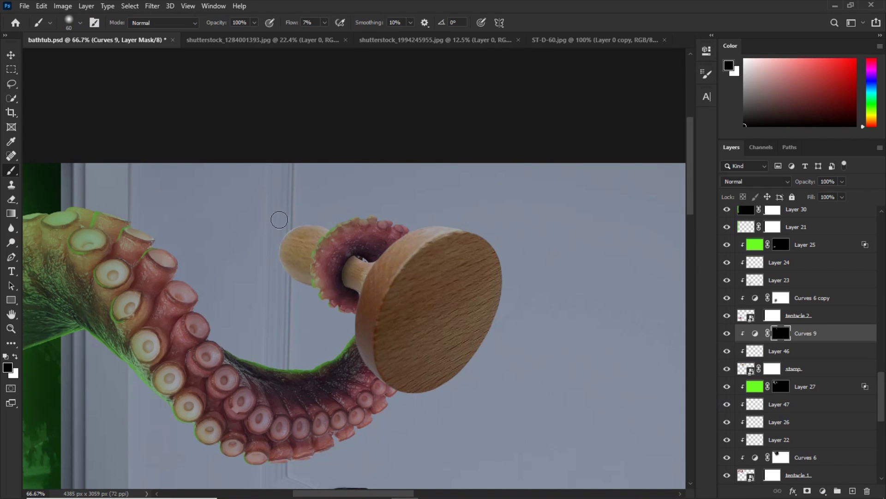
click(727, 333)
key(x)
key(bracketright)
key(bracketright)
key(ctrl+minus)
Add a clipped layer above Curves 9 and paint a green rim light around the end of the stamp's handle
key(ctrl+shift+alt+n)
alt+click(825, 342)
key(ctrl+plus)
key(ctrl+plus)
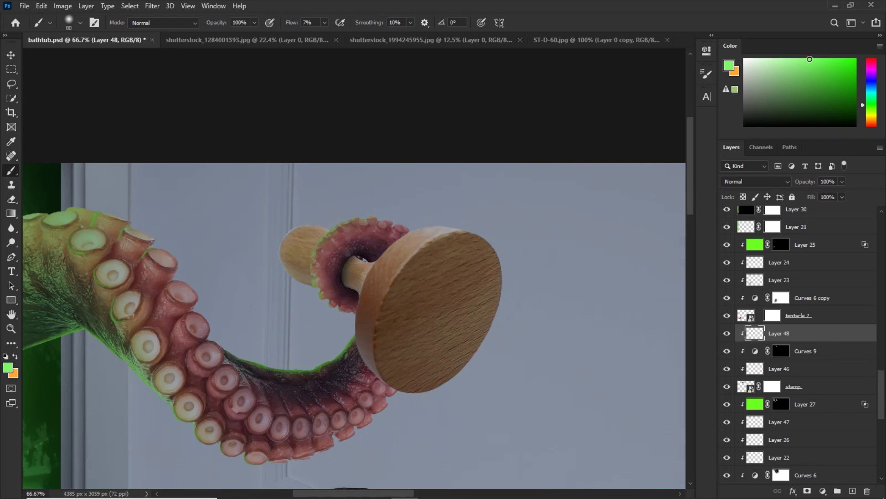
key(bracketleft)
key(bracketleft)
key(bracketleft)
key(bracketleft)
key(e)
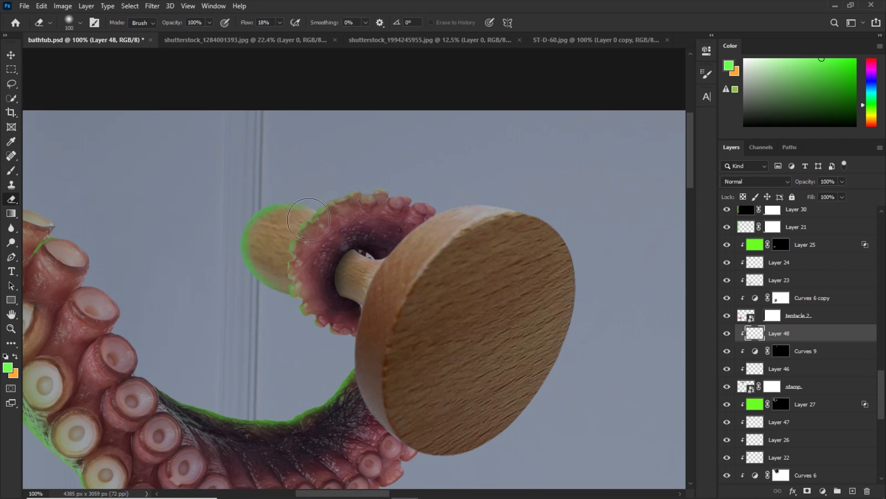
Outline the side of the stamp's round base with the Pen tool and fill it with a green gradient
key(b)
drag(453, 225, 408, 224)
key(p)
click(415, 204)
drag(316, 310, 292, 400)
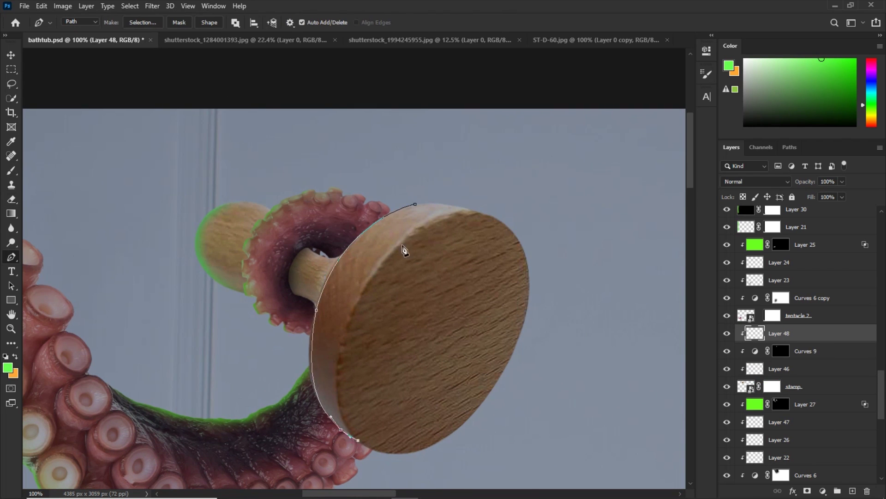
key(ctrl+Return)
key(g)
key(ctrl+d)
Lasso the edge of the stamp base's green gradient and soften it with a blur filter set to 2
key(l)
drag(438, 198, 424, 225)
click(152, 6)
mouse_move(159, 131)
click(295, 171)
drag(406, 94, 493, 94)
text(2)
key(Return)
key(ctrl+d)
Blend the green light on the side of the stamp's base with the eraser and a soft brush at 5% flow
key(b)
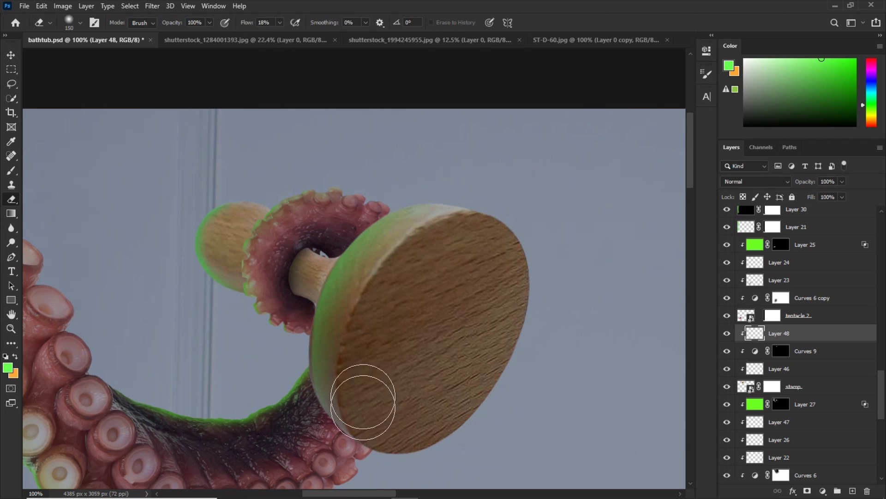
key(ctrl+plus)
key(ctrl+minus)
key(ctrl+minus)
key(ctrl+minus)
key(ctrl+minus)
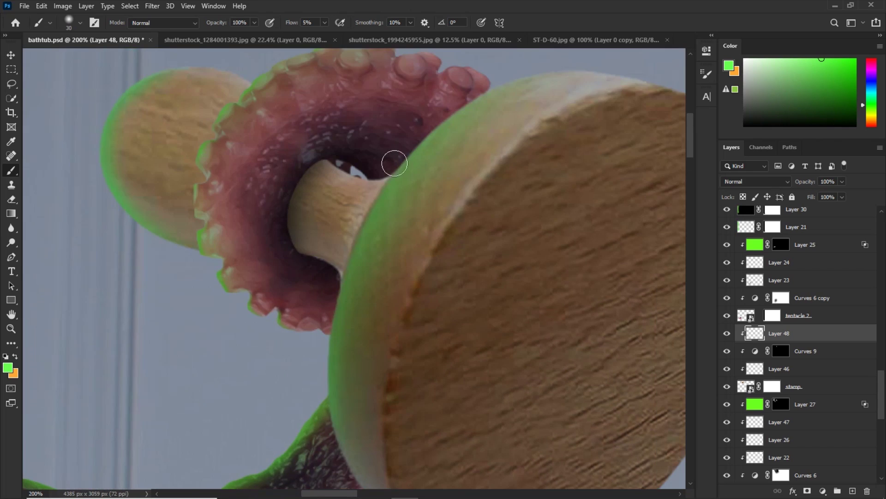
Add the white text CLONE on the wall above the man and set its font to RedRock
key(t)
click(465, 238)
text(CLONE)
click(444, 22)
key(Return)
key(ctrl+Return)
double_click(430, 237)
click(160, 22)
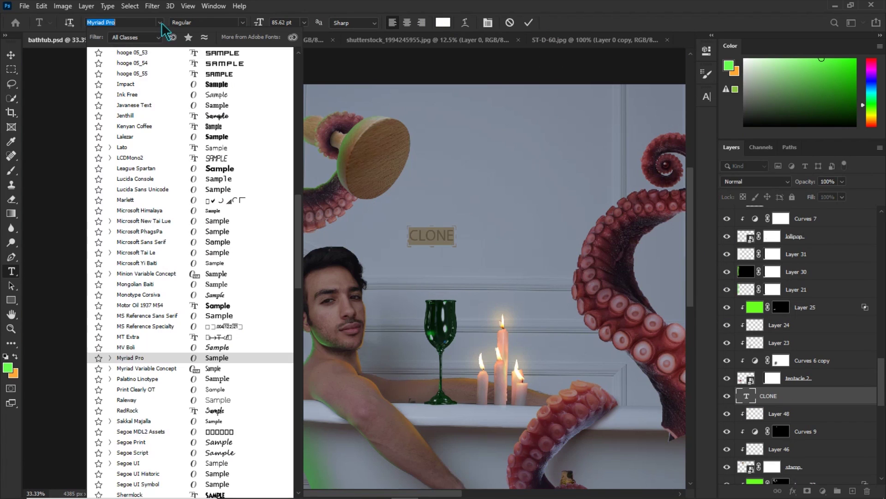
click(217, 410)
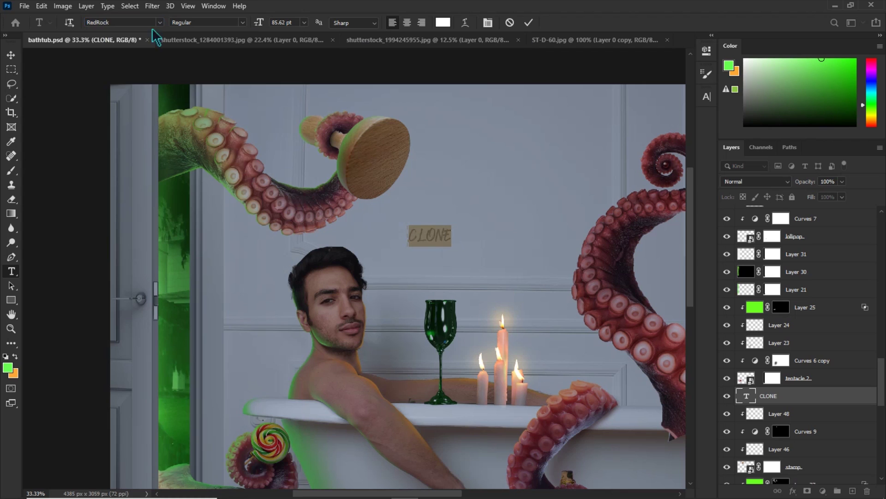
key(ctrl+Return)
Enlarge the CLONE text slightly and rasterize its layer
key(ctrl+t)
drag(453, 246, 471, 258)
key(Return)
right_click(774, 396)
click(702, 159)
Move the CLONE lettering onto the stamp's round face, then rotate it about 21.7° and skew it about -10.9° to match the surface
key(ctrl+t)
mouse_move(431, 236)
mouse_down()
mouse_move(402, 174)
mouse_move(416, 162)
mouse_up()
scroll(412, 194, up, 1)
mouse_move(326, 220)
mouse_down()
mouse_move(310, 215)
mouse_move(343, 221)
mouse_up()
mouse_move(268, 203)
mouse_down()
mouse_move(341, 223)
mouse_move(352, 192)
mouse_move(277, 198)
mouse_move(296, 201)
mouse_move(288, 189)
mouse_move(318, 199)
mouse_move(323, 183)
mouse_move(261, 234)
mouse_up()
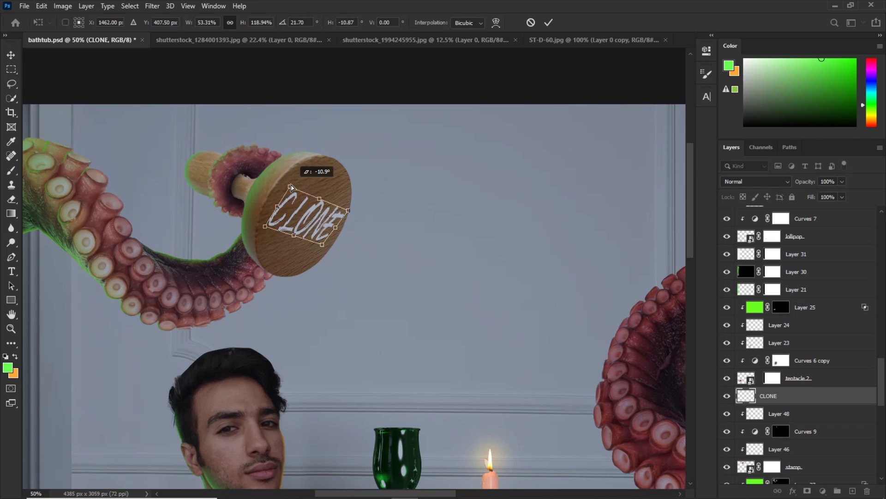
click(547, 23)
scroll(387, 261, down, 3)
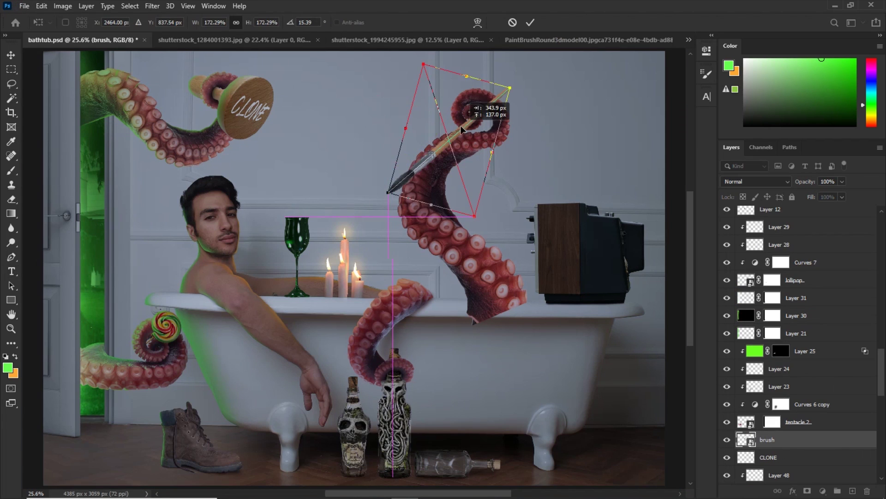
Position and rotate the paintbrush so its handle passes nearly horizontally through the curled tip of the large tentacle
mouse_move(462, 139)
mouse_down()
mouse_move(478, 117)
mouse_move(455, 122)
mouse_up()
drag(492, 183, 513, 204)
drag(478, 154, 479, 121)
key(Return)
key(w)
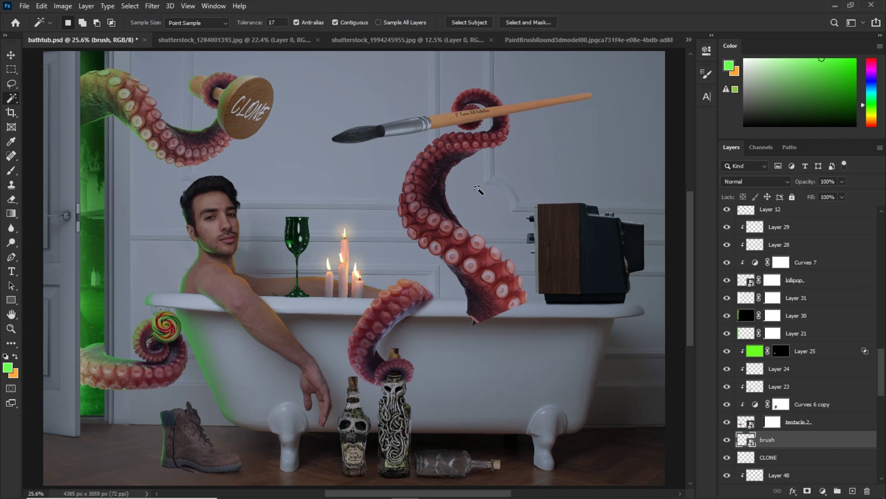
Add a layer mask to the brush layer and start hiding the handle in black where the outer tentacle coil crosses it
key(ctrl+plus)
key(ctrl+plus)
key(b)
click(807, 490)
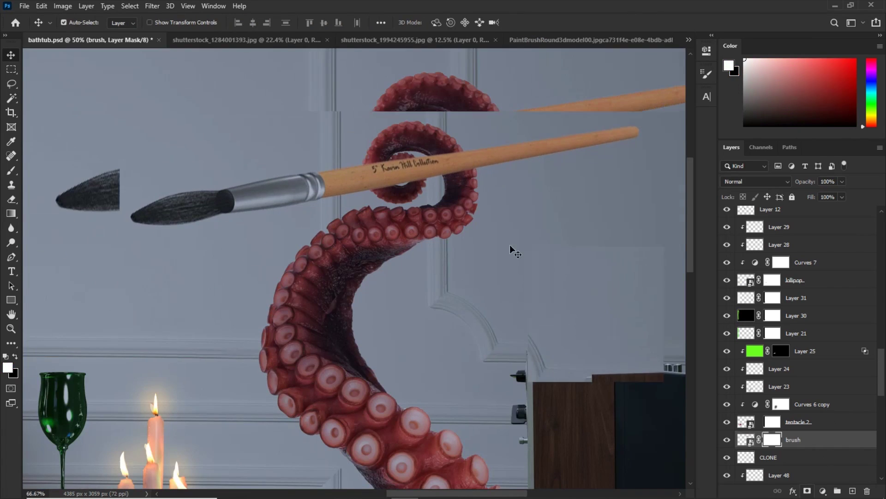
key(ctrl+plus)
key(ctrl+plus)
right_click(409, 258)
drag(468, 310, 538, 310)
key(Return)
drag(459, 181, 471, 179)
Find the layer of the large tentacle holding the paintbrush and rename it 4
key(v)
right_click(465, 245)
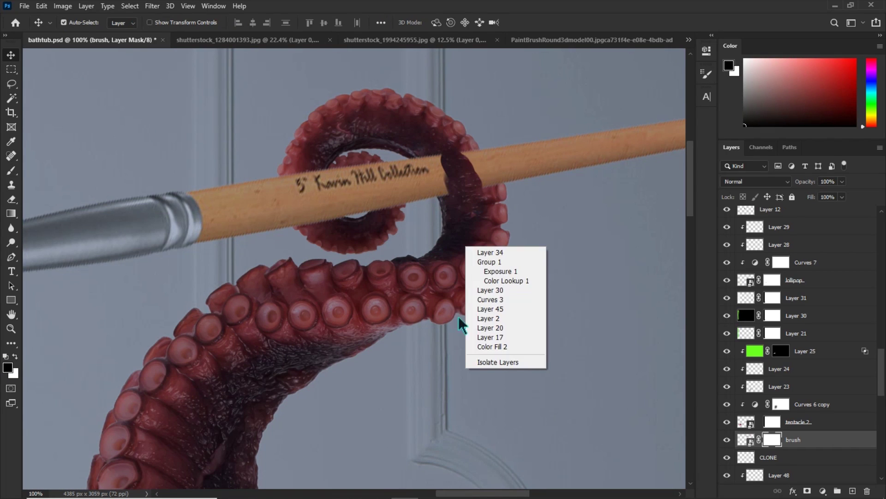
click(491, 298)
right_click(456, 285)
click(348, 330)
right_click(454, 267)
click(463, 310)
right_click(430, 322)
click(454, 392)
double_click(770, 475)
text(4)
key(Return)
Load the large tentacle's outline as a selection and paint the brush mask black over the handle along its outer and inner coils
scroll(752, 299, up, 3)
drag(881, 406, 874, 223)
right_click(462, 242)
ctrl+click(746, 368)
click(545, 159)
click(771, 475)
key(b)
mouse_move(470, 160)
mouse_down()
mouse_move(487, 194)
mouse_move(434, 178)
mouse_up()
mouse_move(368, 214)
mouse_down()
mouse_move(331, 172)
mouse_move(355, 194)
mouse_up()
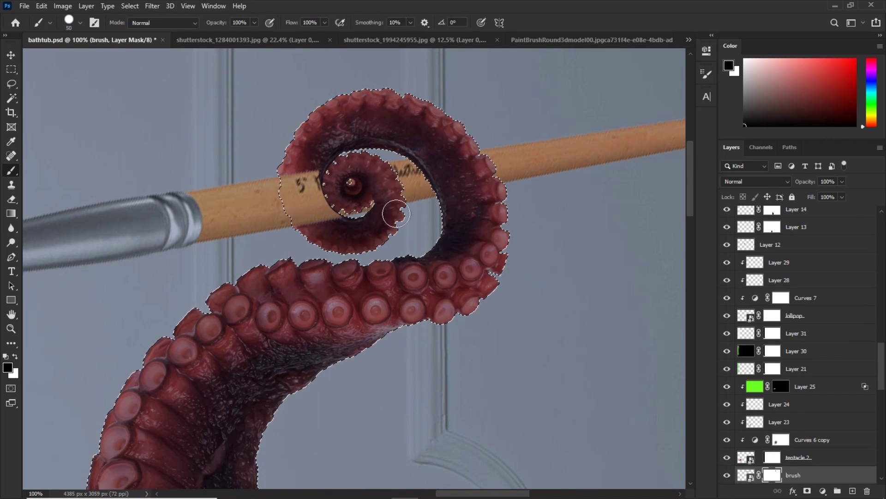
Deselect the tentacle outline and touch up the brush layer's mask around the inner coil with a smaller brush
key(ctrl+d)
scroll(405, 198, up, 2)
key(bracketleft)
key(bracketleft)
drag(401, 217, 404, 198)
key(bracketright)
key(bracketright)
key(ctrl+minus)
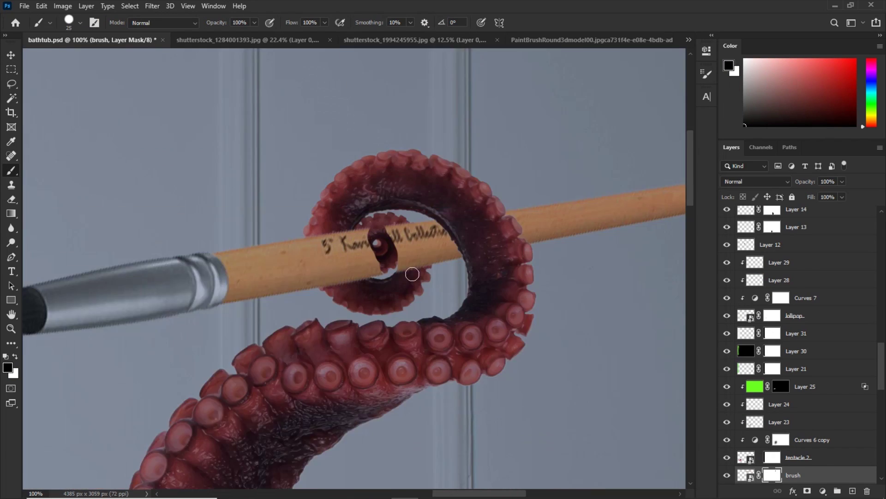
Refine the brush mask in black and white so the inner tentacle coil wraps over the paintbrush handle
key(ctrl+plus)
scroll(729, 423, down, 1)
click(727, 422)
click(727, 422)
key(ctrl+minus)
key(ctrl+plus)
click(725, 422)
click(726, 422)
drag(443, 194, 480, 258)
key(x)
mouse_move(407, 217)
mouse_down()
mouse_move(388, 198)
mouse_move(415, 222)
mouse_move(472, 243)
mouse_up()
Reload the outline of tentacle layer 4, clean up the brush mask's edges around the coil, and save the document
scroll(785, 323, down, 4)
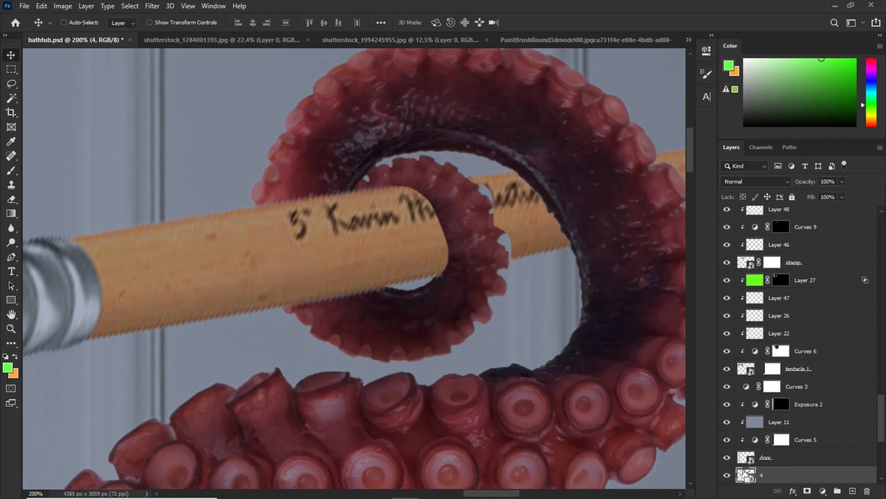
ctrl+click(772, 214)
key(ctrl+d)
key(x)
key(bracketleft)
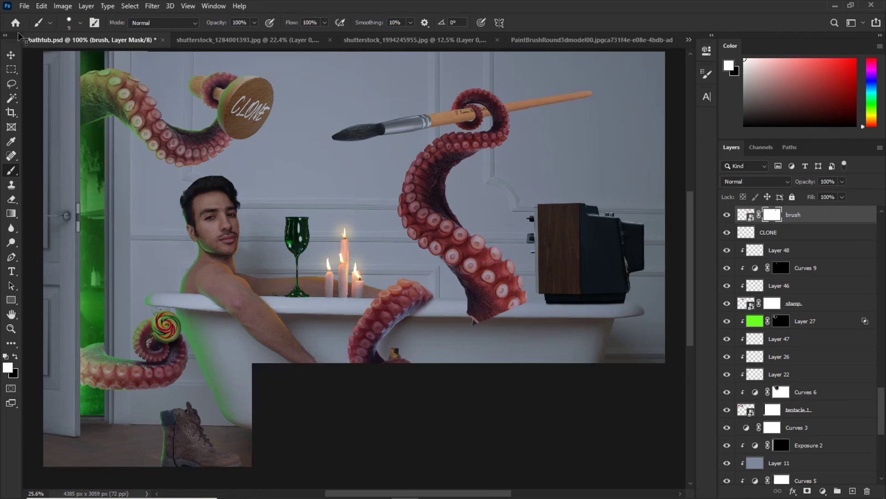
key(ctrl+s)
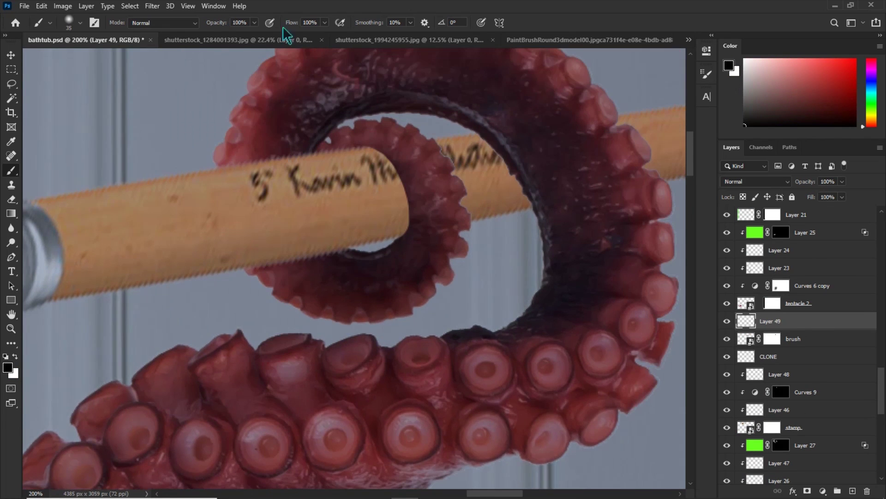
Clip Layer 49 to the brush layer, paint soft black tentacle shadows on the handle, and reduce the layer's opacity
key(ctrl+alt+g)
key(bracketright)
key(bracketright)
key(bracketright)
key(bracketright)
key(bracketright)
key(bracketright)
key(bracketright)
key(ctrl+0)
drag(804, 182, 781, 186)
Add a clipped layer above Layer 49, remove the handle's lettering with the Clone Stamp sampling Current & Below, and save the document
scroll(476, 115, up, 5)
key(ctrl+alt+shift+n)
key(ctrl+alt+g)
key(s)
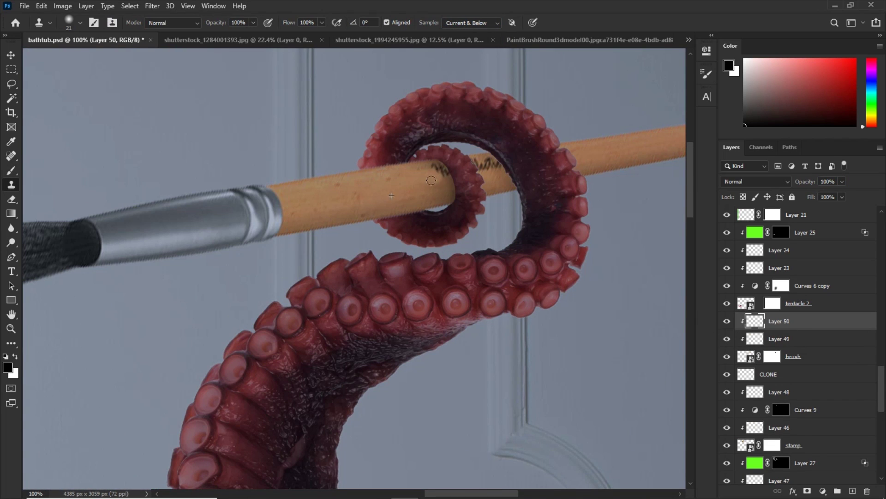
key(ctrl+bracketleft)
key(ctrl+0)
key(ctrl+s)
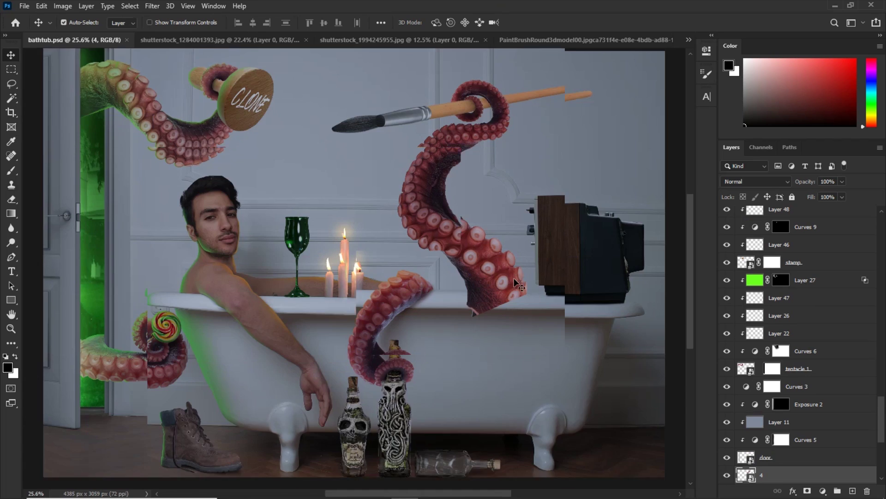
Mask the lower end of the large tentacle on layer 4 along the tub rim, using a harder brush at 100% flow
scroll(364, 226, up, 5)
click(311, 22)
text(100)
key(Return)
mouse_move(379, 234)
mouse_down()
mouse_move(562, 237)
mouse_move(411, 260)
mouse_up()
right_click(410, 261)
drag(469, 313, 521, 312)
key(Return)
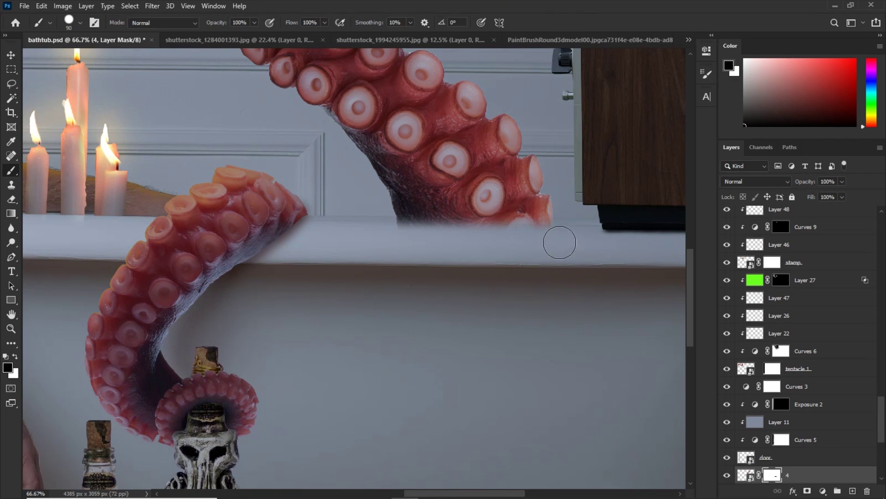
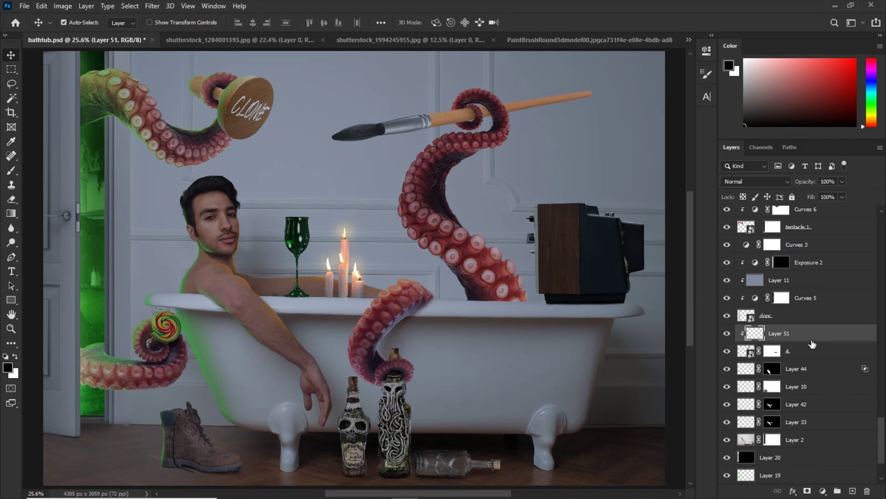
Lower the brush flow to 11% and choose a saturated orange foreground colour for painting on Layer 51
scroll(484, 263, up, 3)
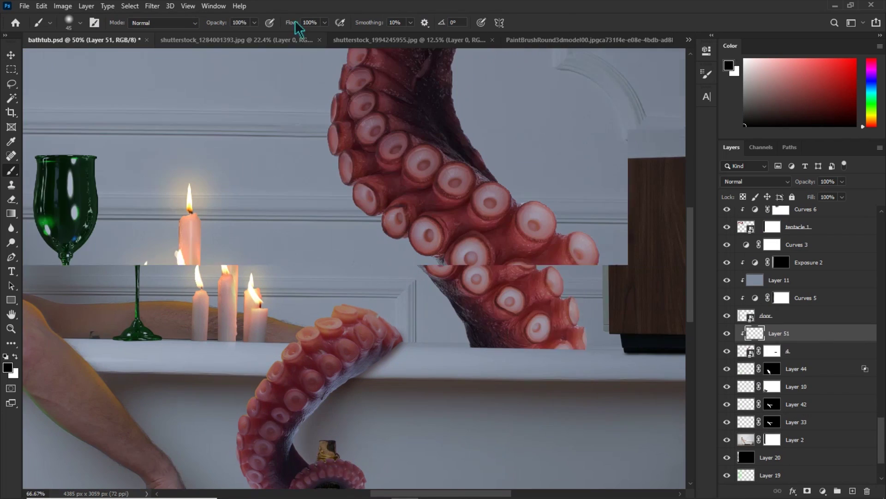
drag(295, 22, 254, 22)
click(873, 116)
click(852, 59)
drag(863, 116, 863, 119)
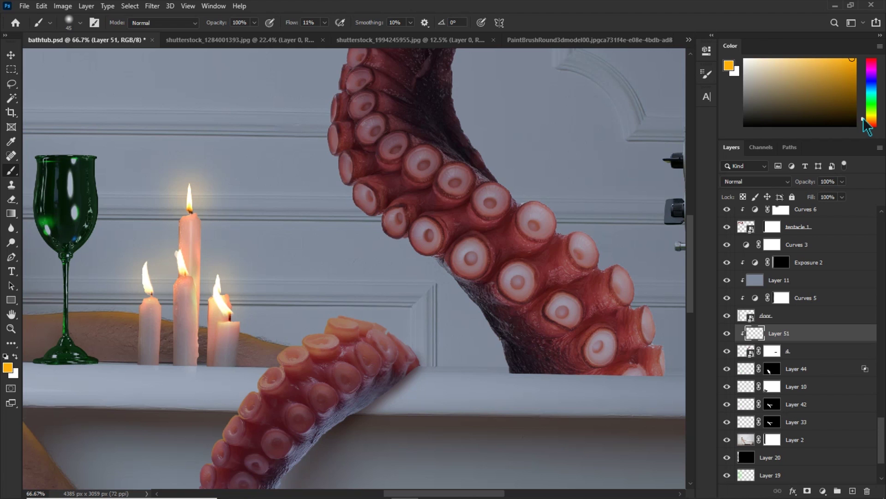
Paint a thin orange rim light along the candle-facing edges of the large tentacle's outer suckers at 19% flow
key(ctrl+plus)
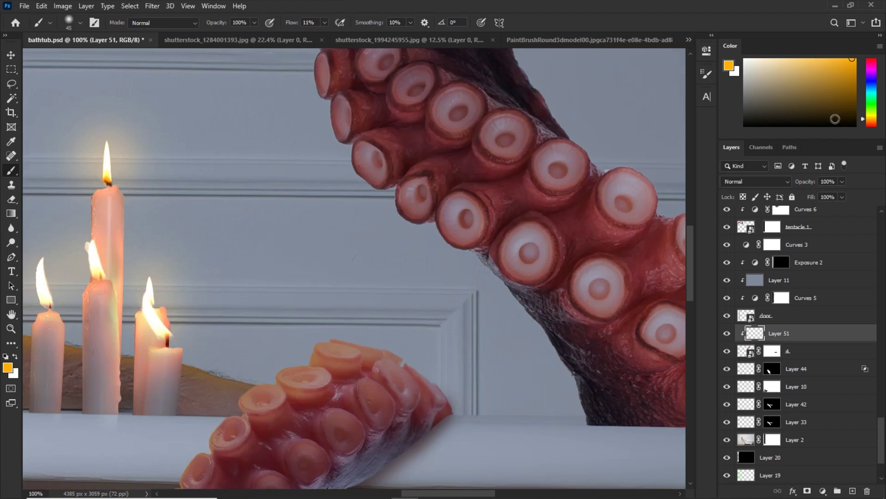
key(ctrl+plus)
scroll(379, 261, up, 3)
drag(291, 22, 296, 22)
key(bracketleft)
key(bracketleft)
key(bracketleft)
key(bracketleft)
key(bracketleft)
key(bracketleft)
key(bracketleft)
key(bracketleft)
key(ctrl+plus)
drag(350, 184, 370, 223)
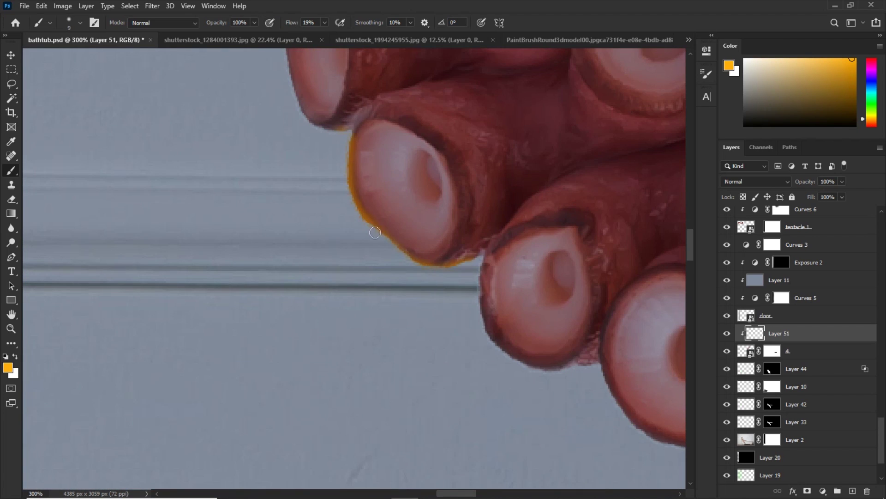
drag(323, 115, 415, 248)
drag(466, 314, 326, 128)
key(bracketright)
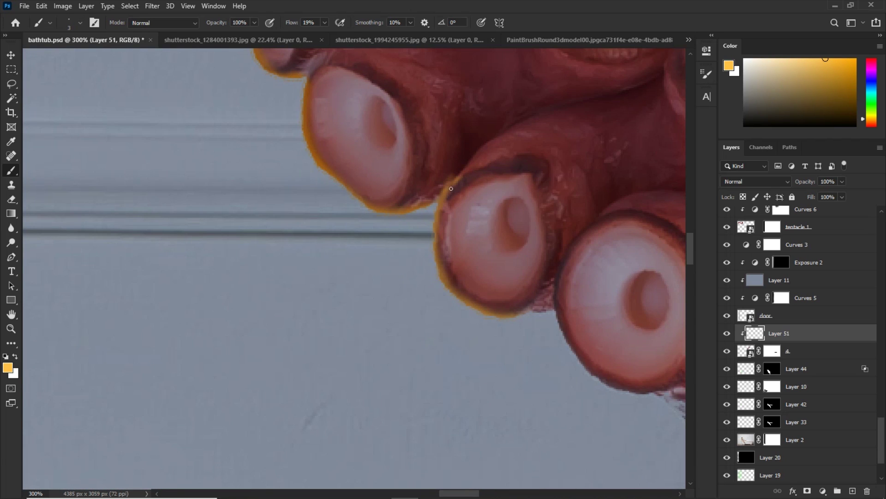
Trim the orange rim light with the Eraser and extend it along the neighbouring lower suckers with a slightly larger brush
key(e)
drag(452, 182, 463, 168)
key(b)
key(bracketright)
key(bracketright)
mouse_move(544, 304)
mouse_down()
mouse_move(439, 216)
mouse_move(333, 160)
mouse_up()
scroll(496, 272, down, 1)
key(bracketright)
key(bracketright)
key(bracketright)
mouse_move(464, 258)
mouse_down()
mouse_move(336, 195)
mouse_move(445, 302)
mouse_up()
Continue the orange light along the tentacle's lower edge and onto the inner suckers with a larger brush
key(ctrl+minus)
key(bracketright)
key(bracketright)
key(bracketright)
mouse_move(307, 193)
mouse_down()
mouse_move(547, 439)
mouse_move(659, 319)
mouse_move(501, 402)
mouse_up()
mouse_move(495, 239)
mouse_down()
mouse_move(434, 195)
mouse_move(505, 233)
mouse_up()
drag(517, 251, 578, 298)
Erase the orange arcs from the tentacle's inner suckers with a larger Eraser at 18% flow
key(ctrl+minus)
key(ctrl+plus)
key(e)
scroll(513, 226, right, 2)
key(bracketleft)
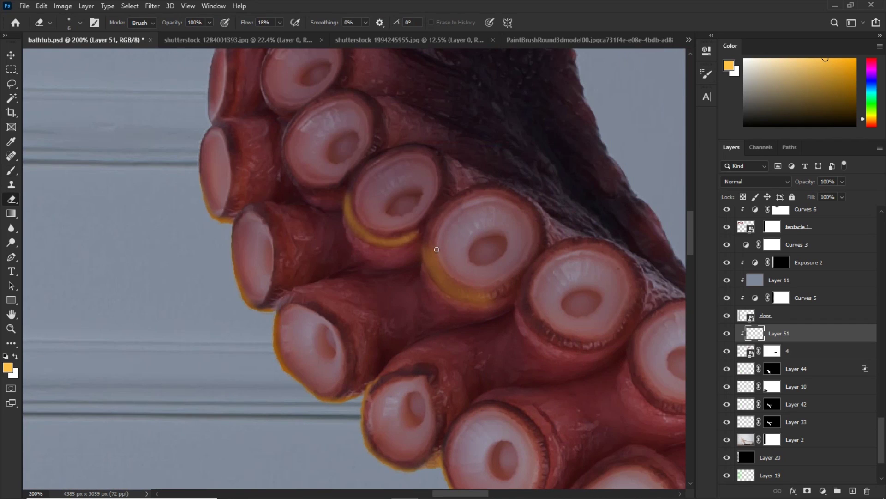
key(bracketright)
key(bracketright)
key(bracketright)
key(bracketright)
key(bracketright)
key(bracketright)
mouse_move(437, 250)
mouse_down()
mouse_move(439, 282)
mouse_move(352, 192)
mouse_up()
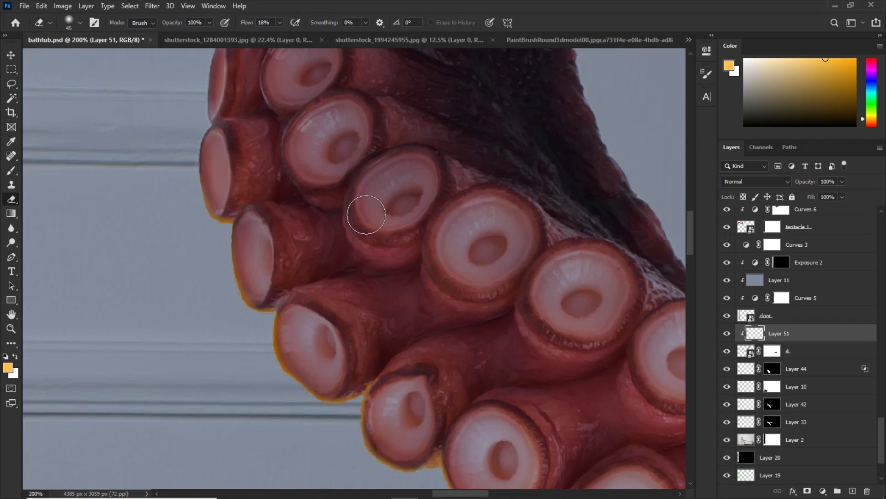
Add an orange-filled layer clipped to the tentacle and split its Blend If underlying dark slider to 104 / 166
key(ctrl+minus)
key(ctrl+shift+alt+n)
key(alt+BackSpace)
double_click(845, 331)
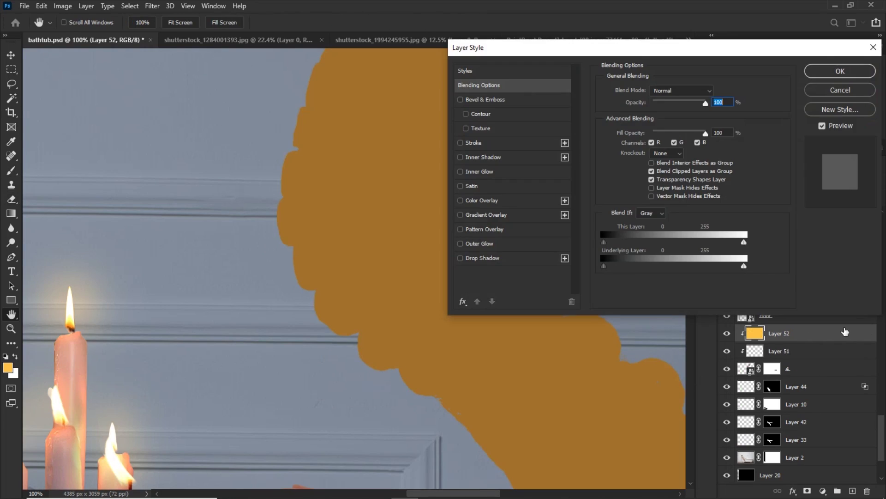
drag(603, 267, 697, 267)
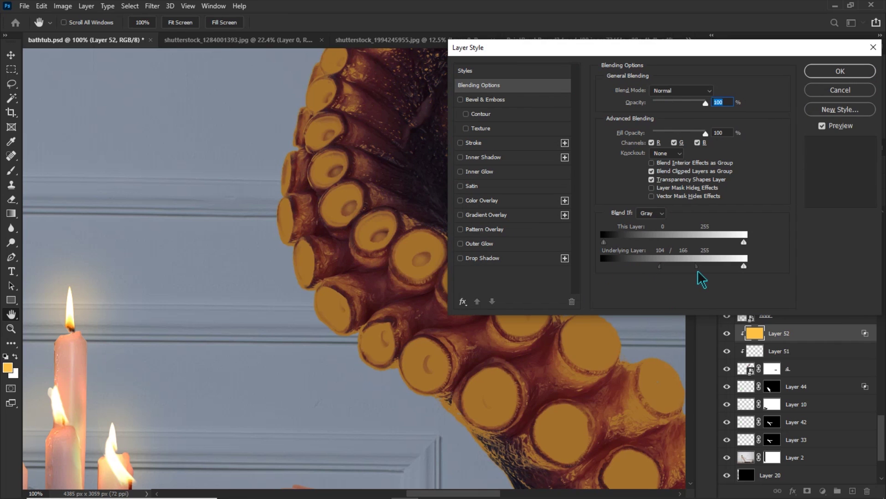
key(Return)
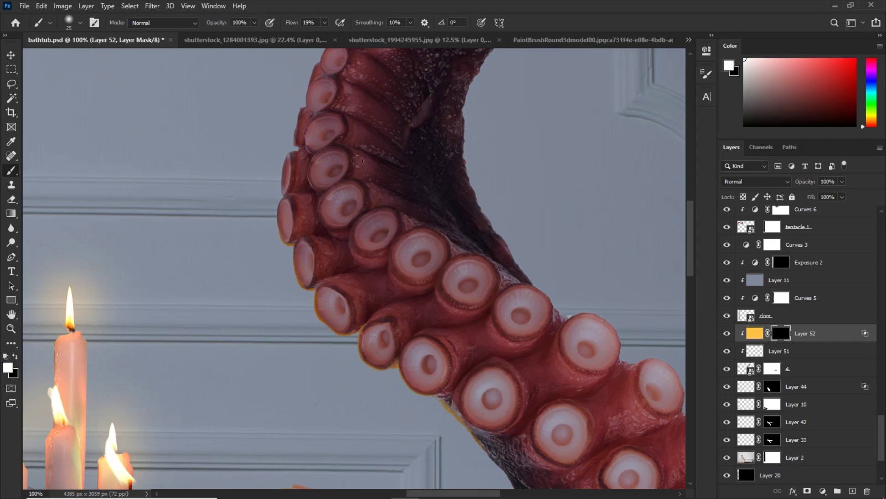
Reveal the orange glow on the tentacle's candle-facing side by painting on Layer 52's mask, and duplicate the layer
drag(425, 425, 341, 276)
key([)
drag(400, 308, 298, 260)
key(ctrl+minus)
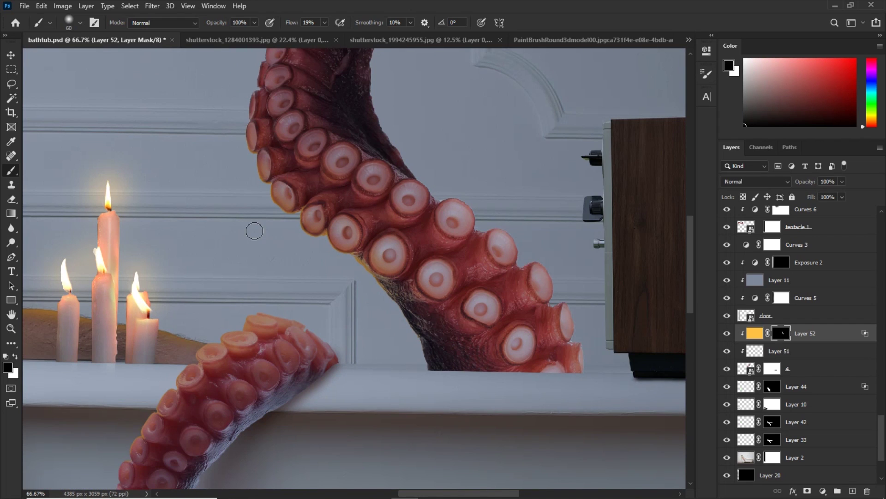
key(x)
key(bracketleft)
key(bracketleft)
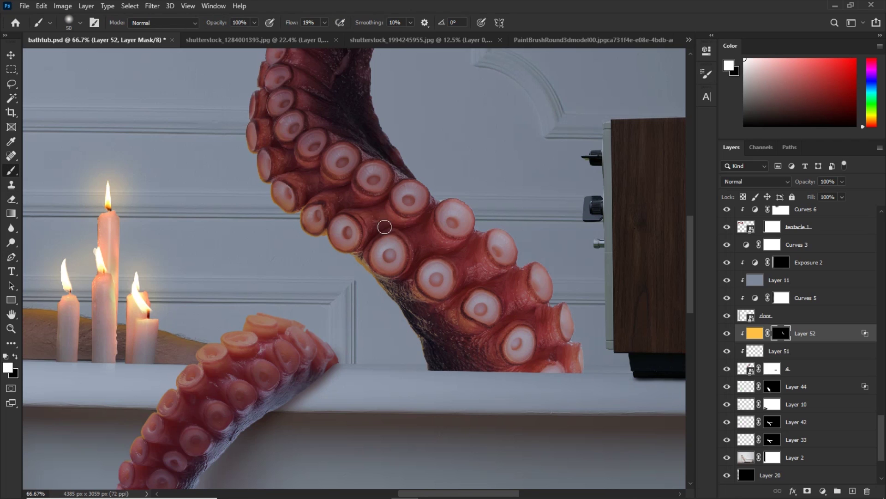
key(ctrl+j)
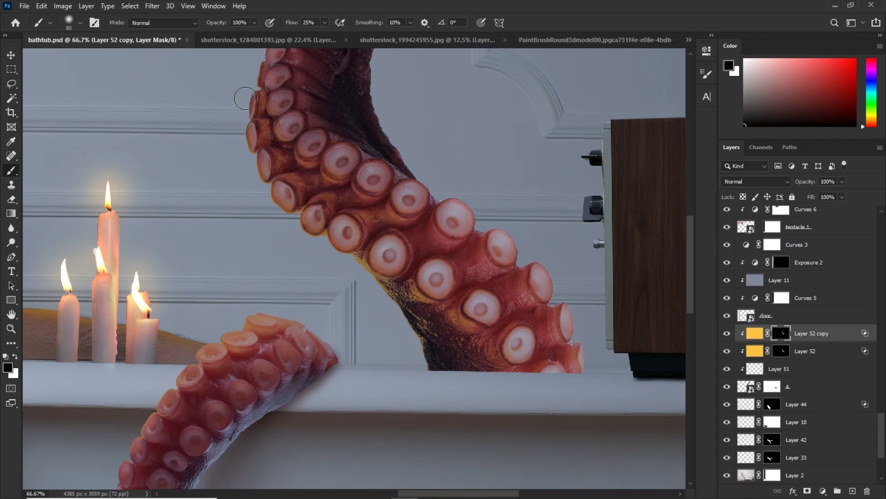
Scale the eraser image to about 147%, rotate it about 71° and move it beside the tub's far foot
key(ctrl+0)
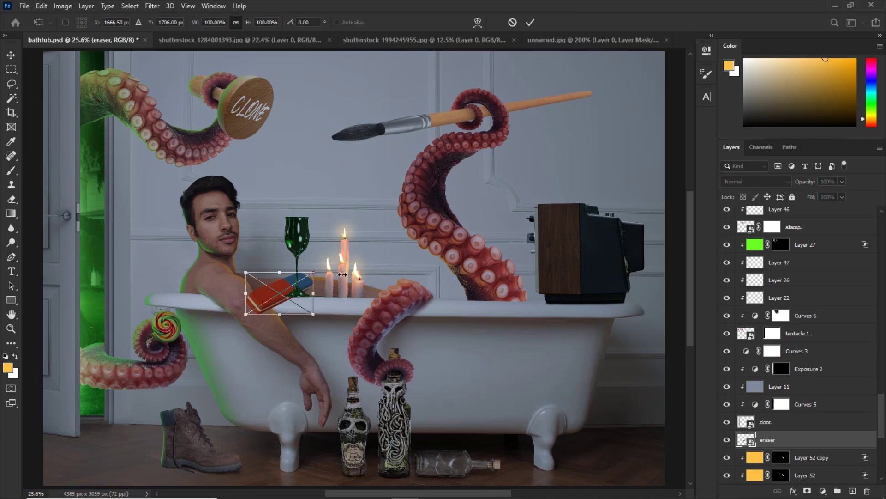
drag(331, 300, 564, 392)
drag(481, 340, 464, 432)
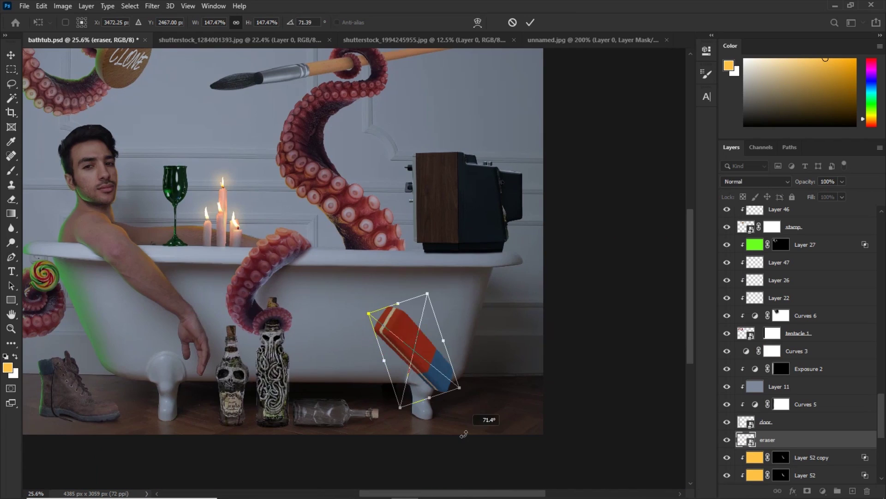
right_click(412, 342)
click(439, 324)
key(ctrl+z)
mouse_move(405, 305)
mouse_down()
mouse_move(462, 319)
mouse_move(468, 305)
mouse_move(500, 366)
mouse_move(457, 298)
mouse_up()
key(Return)
Refine the eraser's rotation and nudge it down so it stands on the floor leaning against the tub
key(ctrl+t)
mouse_move(532, 352)
mouse_down()
mouse_move(531, 370)
mouse_move(509, 386)
mouse_move(515, 380)
mouse_up()
drag(483, 345, 493, 350)
key(Return)
key(ctrl+t)
mouse_move(545, 418)
mouse_down()
mouse_move(554, 385)
mouse_move(537, 379)
mouse_up()
key(Return)
key(shift+Down)
key(shift+Down)
key(shift+Down)
key(shift+Down)
key(shift+Down)
key(shift+Down)
key(shift+Down)
key(shift+Down)
key(shift+Down)
key(shift+Down)
key(shift+Down)
key(shift+Down)
key(shift+Down)
key(shift+Down)
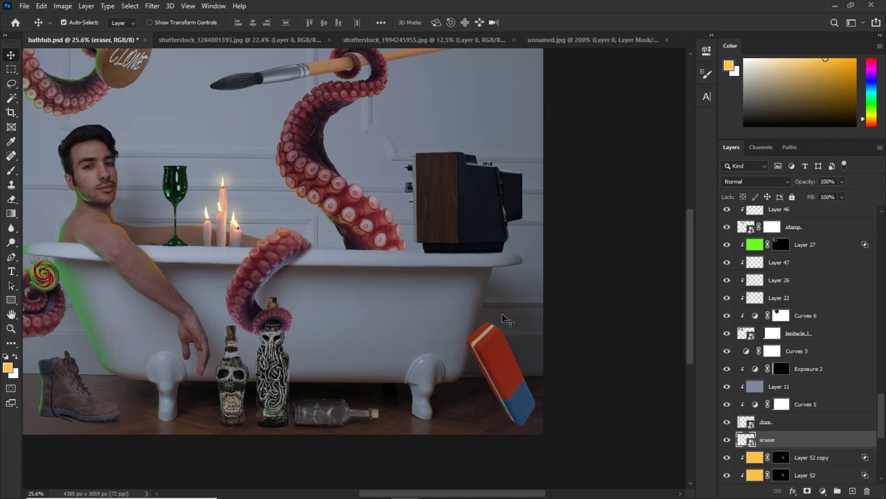
Darken the eraser with a clipped Curves adjustment by lowering the curve's highlight end
key(ctrl+alt+g)
drag(677, 112, 677, 150)
click(682, 45)
scroll(804, 428, down, 4)
Add a layer clipped to the eraser and shade the eraser in black with a large soft brush at 7% flow
key(ctrl+alt+shift+n)
key(ctrl+alt+g)
key(x)
click(8, 367)
click(545, 276)
click(808, 120)
key(ctrl+plus)
key(b)
scroll(439, 294, down, 2)
key(bracketright)
key(bracketright)
key(bracketright)
key(bracketright)
key(bracketright)
key(bracketright)
drag(466, 347, 428, 222)
key(bracketright)
key(bracketright)
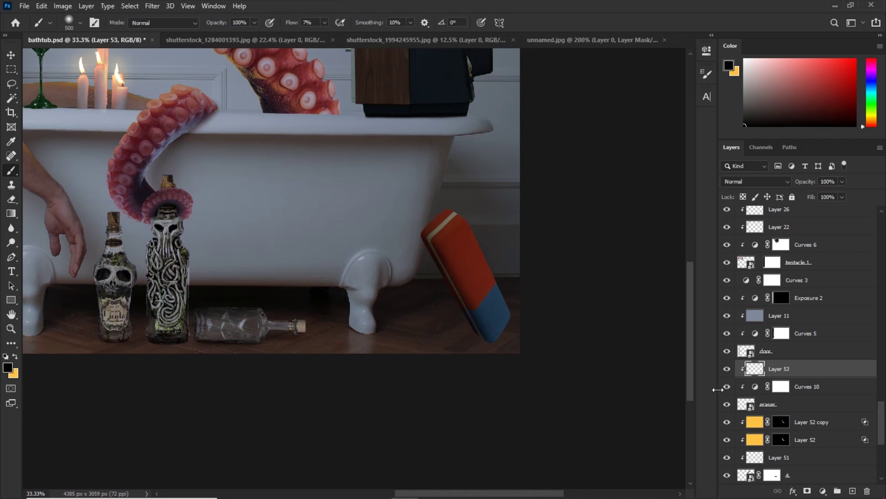
Create a new layer beneath the eraser, sample a dark floor colour and set the blend mode to Multiply
click(812, 422)
click(853, 491)
key(ctrl+plus)
alt+click(437, 295)
click(756, 181)
click(735, 223)
Flatten the soft brush tip into a wide ellipse and adjust its size for the contact shadow under the eraser's base
right_click(417, 253)
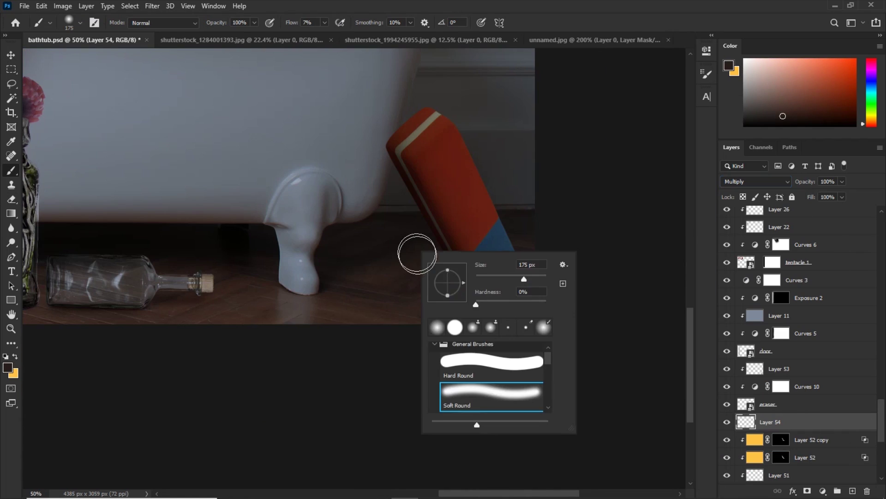
drag(449, 272, 449, 281)
key(ctrl+plus)
key(bracketright)
key(bracketright)
key(bracketright)
key(bracketright)
scroll(461, 247, up, 2)
scroll(364, 253, down, 2)
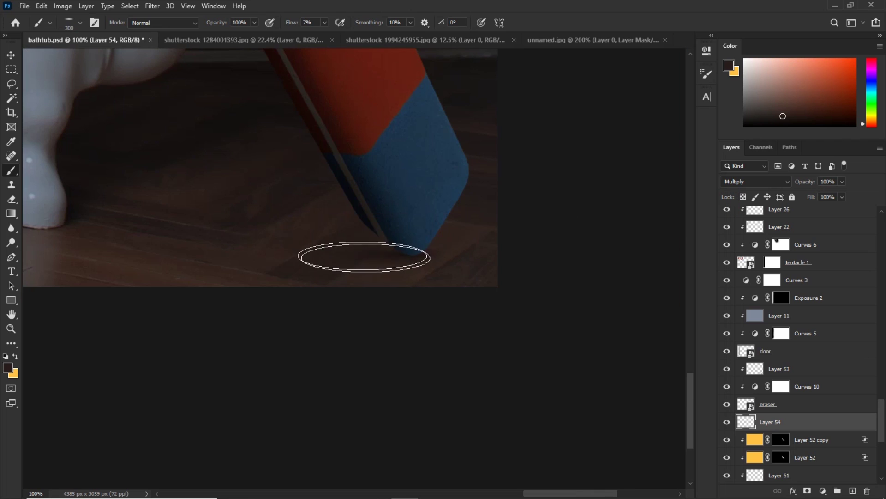
key(bracketleft)
key(bracketleft)
key(bracketright)
key(bracketright)
key(bracketright)
key(bracketright)
key(bracketright)
key(ctrl+minus)
Rotate the flattened brush tip to about -101°, paint the shadow where the eraser meets the tub, and soften it with the Eraser
drag(351, 185, 454, 349)
right_click(350, 224)
mouse_move(395, 259)
mouse_down()
mouse_move(391, 277)
mouse_move(379, 277)
mouse_up()
key(Return)
key(bracketleft)
key(bracketleft)
key(bracketleft)
key(bracketleft)
key(bracketleft)
key(bracketleft)
key(bracketleft)
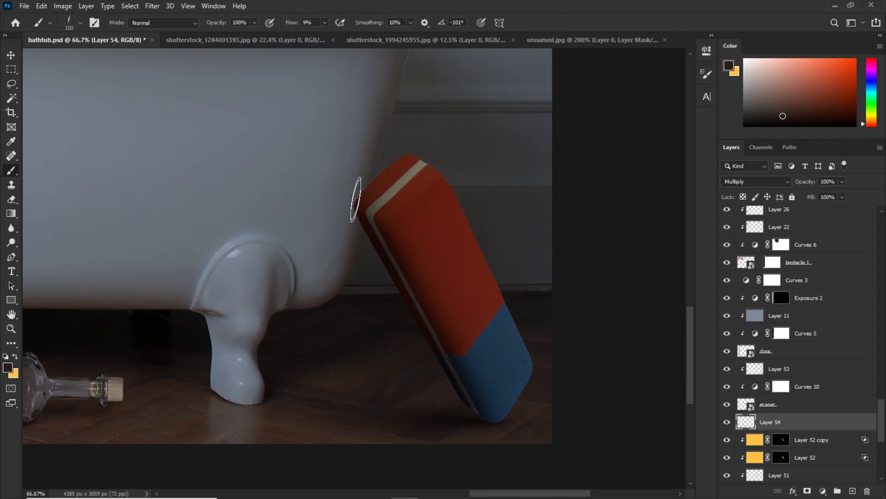
drag(322, 371, 244, 278)
key(e)
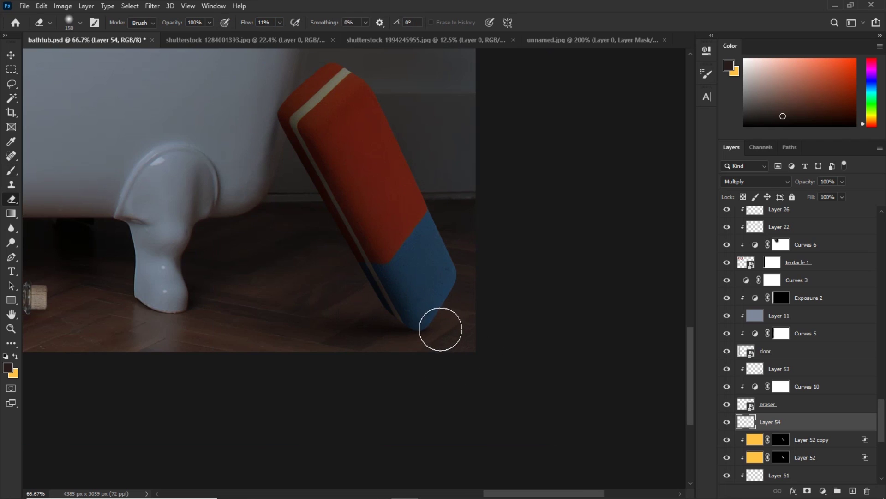
Create a new layer directly above Layer 44, enlarge the brush and choose a saturated bright blue as the painting colour
key(ctrl+0)
scroll(728, 422, down, 4)
click(796, 316)
click(853, 491)
drag(668, 321, 526, 298)
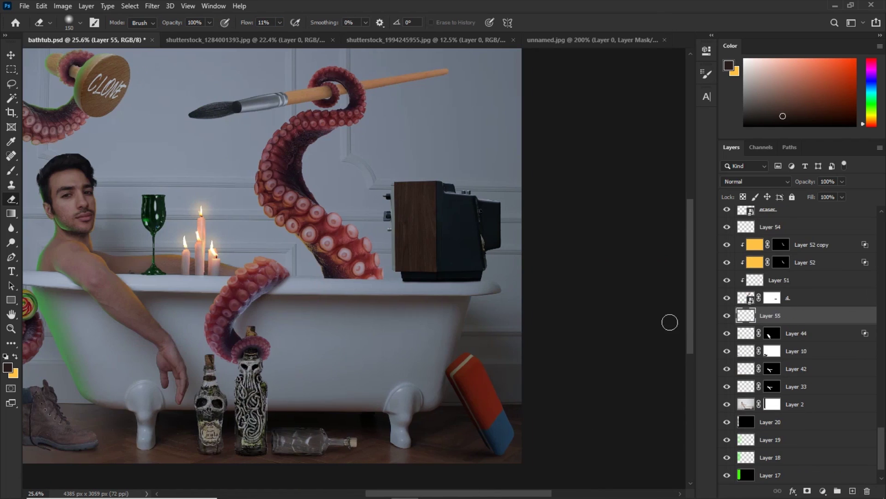
key(b)
key(bracketright)
key(bracketright)
key(bracketright)
key(bracketright)
key(bracketright)
key(bracketright)
key(bracketright)
alt+click(384, 370)
click(855, 59)
mouse_move(871, 104)
mouse_down()
mouse_move(871, 93)
mouse_move(873, 132)
mouse_move(871, 86)
mouse_up()
Fill the new layer with black and set its blend mode to Color Dodge
key(ctrl+minus)
key(ctrl+minus)
key(shift+F5)
key(Return)
click(755, 181)
click(738, 293)
Restore a round soft brush at 100% flow, paint a blue glow at the scene's right edge and lower the layer's fill to 39%
drag(292, 22, 351, 24)
right_click(479, 207)
drag(593, 235, 601, 236)
drag(566, 325, 461, 286)
click(461, 287)
drag(811, 197, 776, 199)
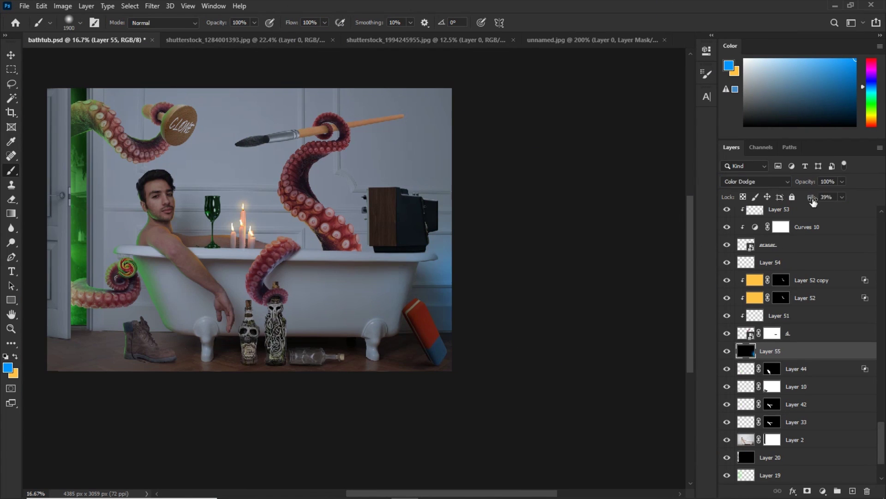
Add another new layer, change its blend mode, reduce its fill and brush more blue glow over the area around the eraser
drag(475, 337, 489, 323)
key(ctrl+shift+alt+n)
key(bracketright)
key(bracketright)
click(756, 181)
click(738, 291)
drag(811, 198, 774, 203)
key(ctrl+plus)
drag(475, 336, 386, 264)
Add a new layer clipped to the eraser and paint blue light along the eraser's right-hand edges with a progressively smaller brush
click(818, 320)
key(ctrl+shift+alt+n)
key(ctrl+alt+g)
key(ctrl+plus)
key(bracketleft)
key(bracketleft)
key(bracketleft)
key(bracketleft)
key(bracketleft)
key(bracketleft)
key(bracketleft)
key(bracketleft)
key(bracketleft)
key(bracketleft)
key(bracketleft)
key(bracketleft)
key(bracketleft)
key(bracketleft)
key(bracketleft)
key(bracketleft)
key(bracketleft)
key(bracketleft)
key(bracketleft)
key(bracketleft)
key(ctrl+plus)
key(ctrl+plus)
key(bracketleft)
key(bracketleft)
key(bracketleft)
key(bracketleft)
key(shift+0)
key(shift+8)
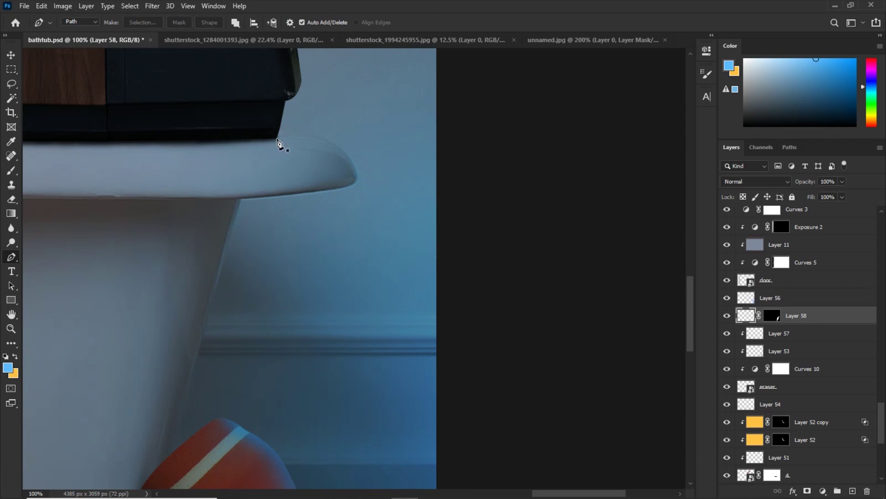
Turn the path around the tub rim's right end into a selection, apply a light blue gradient and soften it with the Eraser
key(ctrl+Return)
key(g)
drag(390, 173, 143, 166)
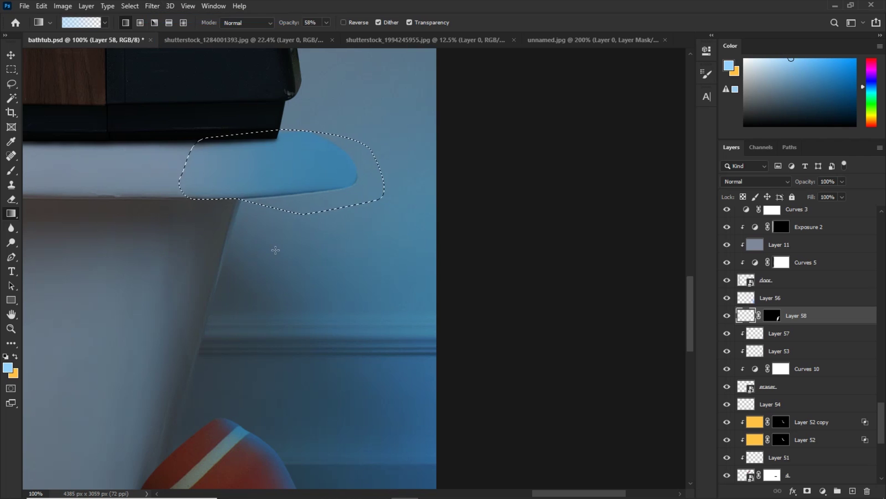
key(ctrl+d)
key(e)
key(ctrl+minus)
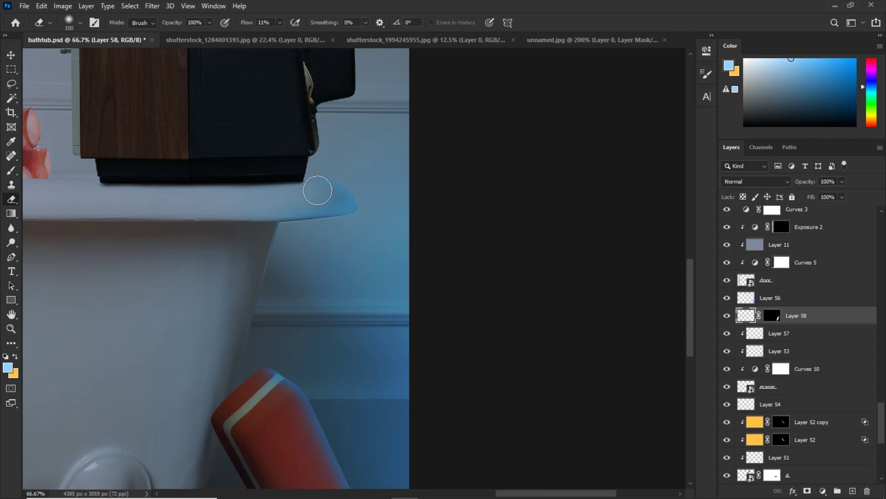
Outline the tub's right side below the rim with a Pen path, fill the selection with a light blue gradient and soften it
drag(307, 191, 341, 110)
key(p)
click(183, 434)
click(232, 453)
click(344, 158)
key(ctrl+Return)
key(g)
drag(416, 194, 215, 240)
key(ctrl+d)
click(772, 315)
key(ctrl+d)
click(746, 315)
key(e)
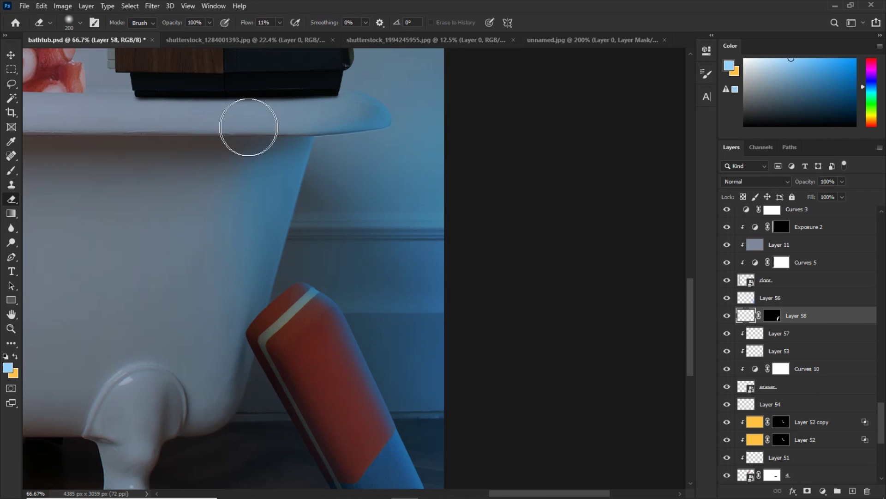
Paint light blue edge highlights along the underside of the tub rim with a small soft brush at 36% flow
key(ctrl+plus)
key(ctrl+plus)
key(b)
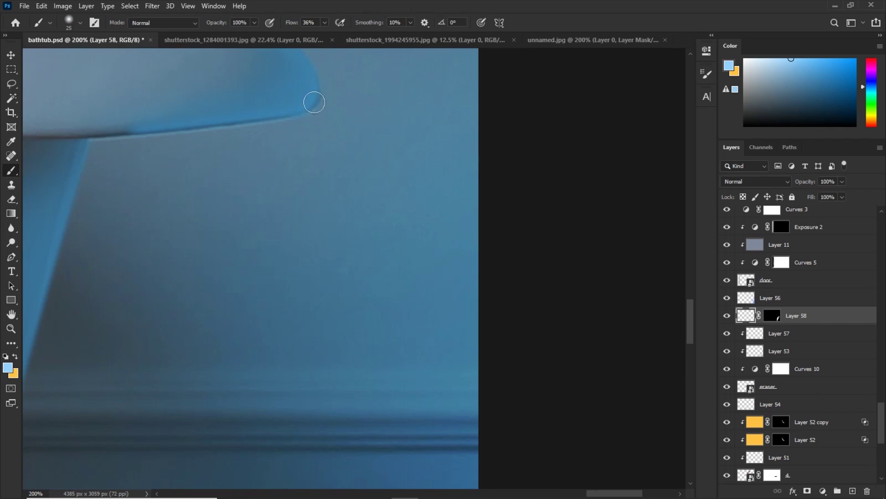
drag(315, 102, 400, 161)
key(bracketleft)
key(bracketleft)
key(bracketleft)
key(bracketleft)
key(bracketleft)
drag(168, 209, 215, 193)
Soften the blue light on the tub's lower right side with a large Eraser
key(ctrl+0)
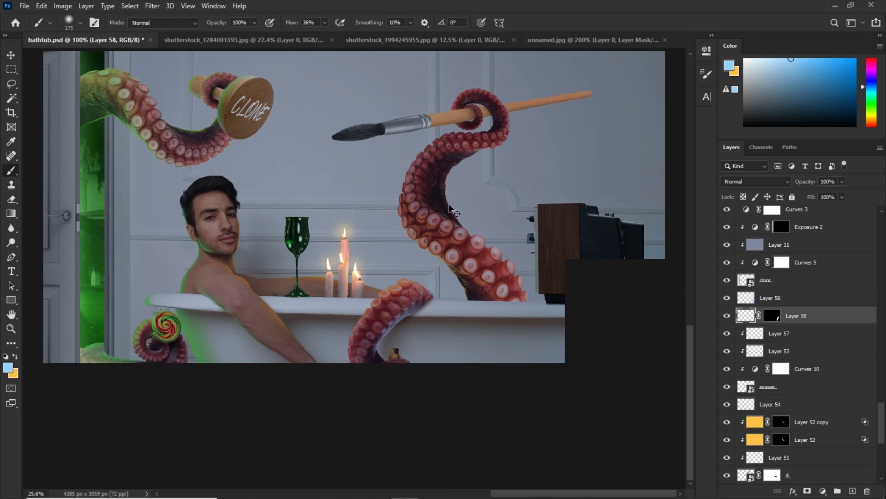
key(ctrl+plus)
key(ctrl+plus)
key(e)
drag(301, 436, 367, 247)
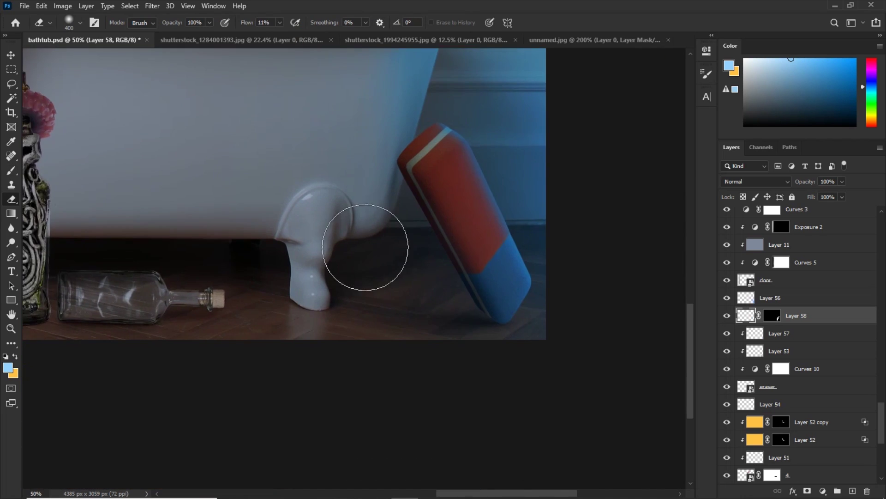
Outline the right side of the tub's right foot with a Pen path and fill the selection with a light blue gradient
key(ctrl+plus)
key(ctrl+plus)
key(p)
click(339, 135)
key(ctrl+Return)
key(alt+BackSpace)
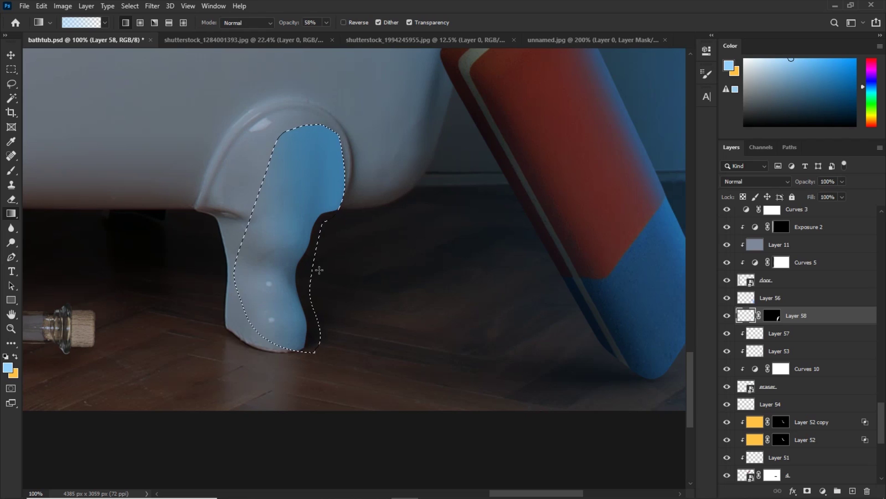
double_click(826, 316)
key(Return)
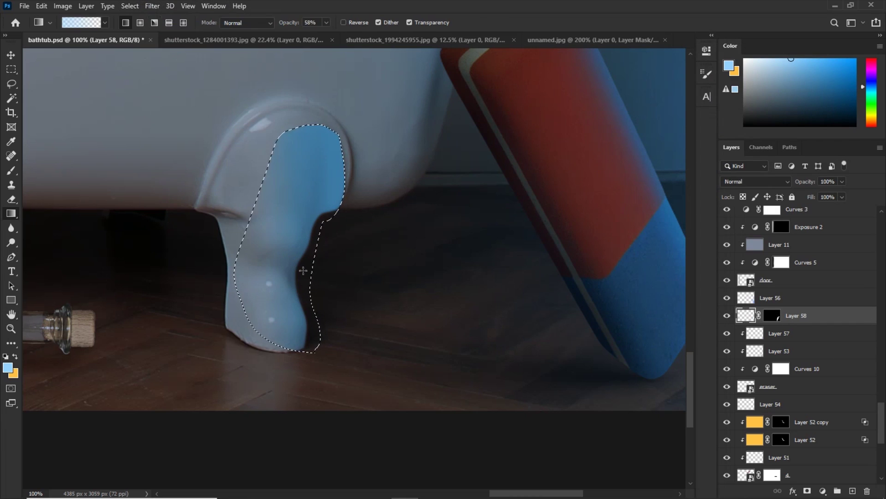
Deselect, erase the excess blue on the tub foot and brush fine blue highlights along its curved ridge at 11% flow
key(ctrl+d)
key(e)
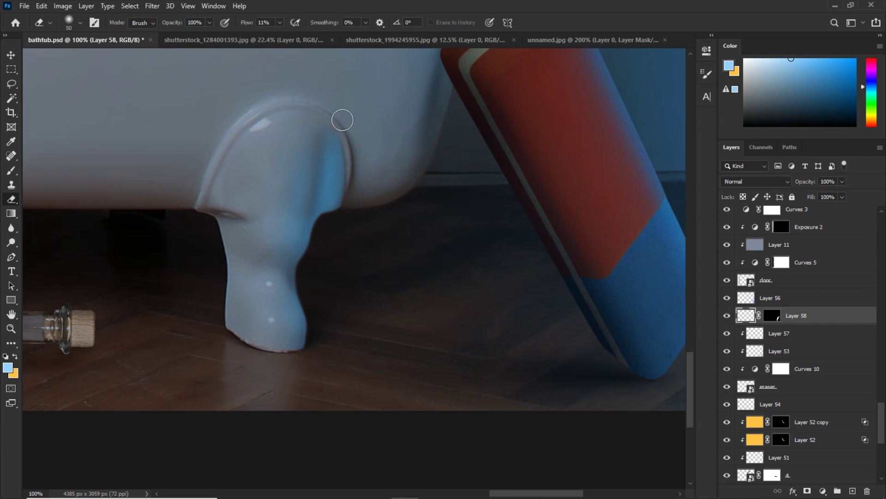
key(b)
key(ctrl+plus)
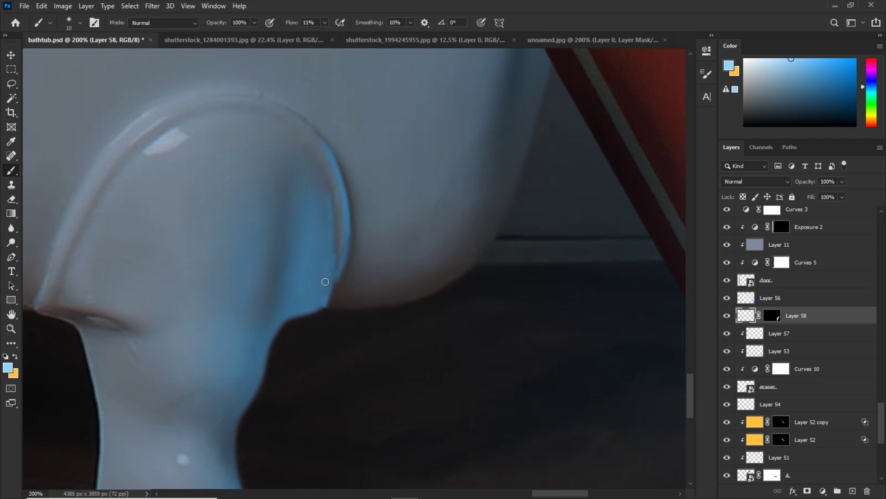
key(e)
key(ctrl+minus)
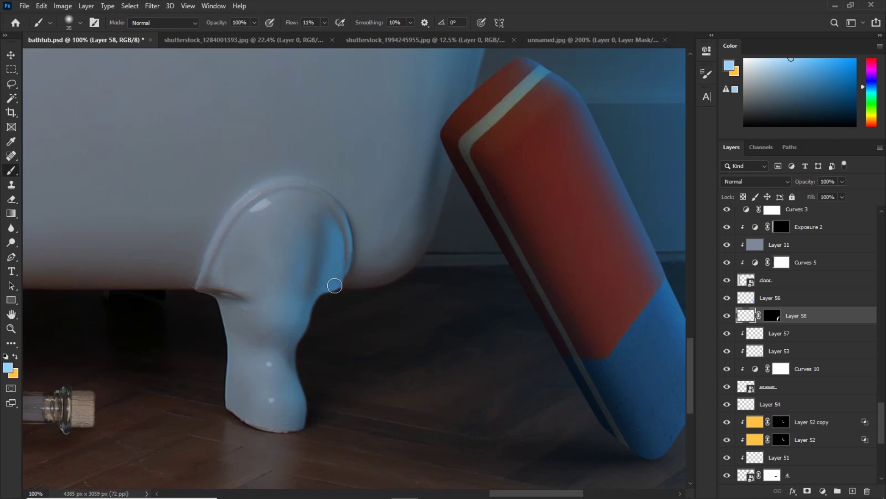
Save the bathtub.psd document
key(ctrl+minus)
key(ctrl+minus)
key(ctrl+minus)
click(24, 6)
click(36, 130)
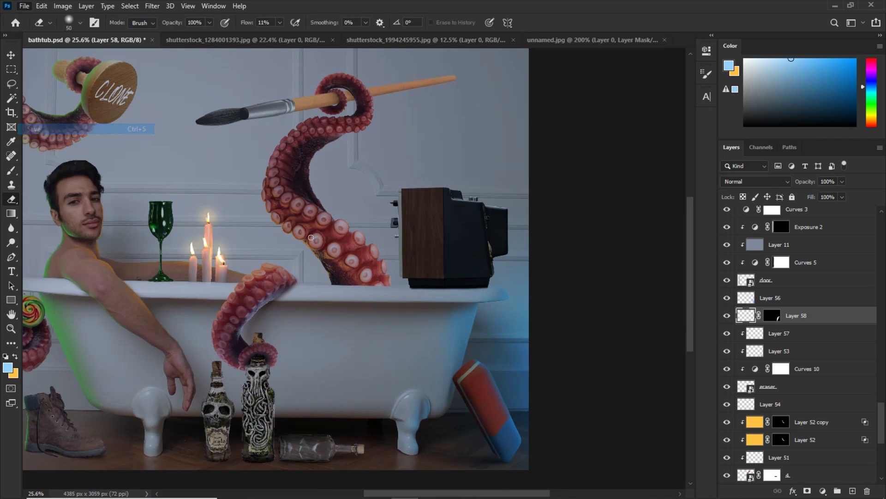
Add a new layer above Layer 41 and clip it to the group of layers below
key(ctrl+plus)
drag(376, 188, 423, 303)
key(v)
click(360, 217)
scroll(771, 330, up, 5)
click(802, 340)
click(852, 491)
key(ctrl+alt+g)
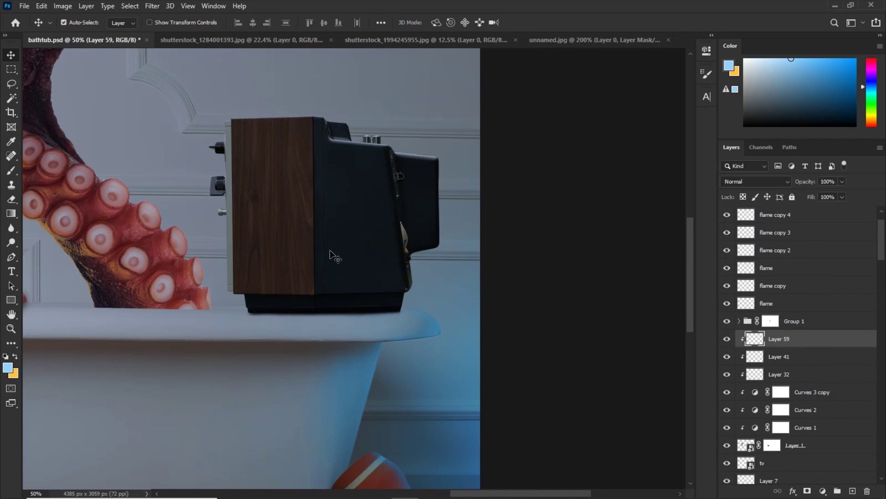
Add a new layer directly above the tv layer and clip it to the television
drag(417, 246, 348, 269)
key(ctrl+plus)
key(ctrl+plus)
key(b)
click(802, 463)
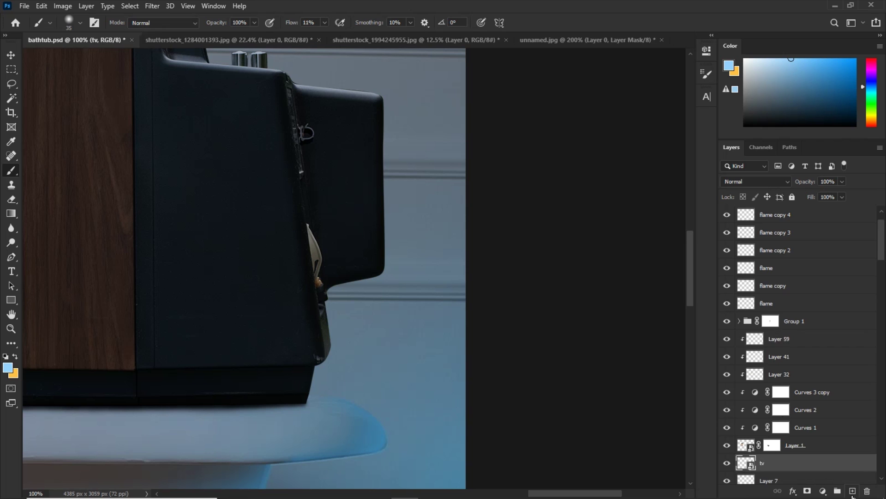
click(853, 490)
key(ctrl+alt+g)
Brush a soft light blue rim along the television's right rear edge at 11% flow
drag(389, 101, 394, 205)
key(bracketleft)
key(bracketleft)
key(bracketleft)
scroll(314, 355, down, 1)
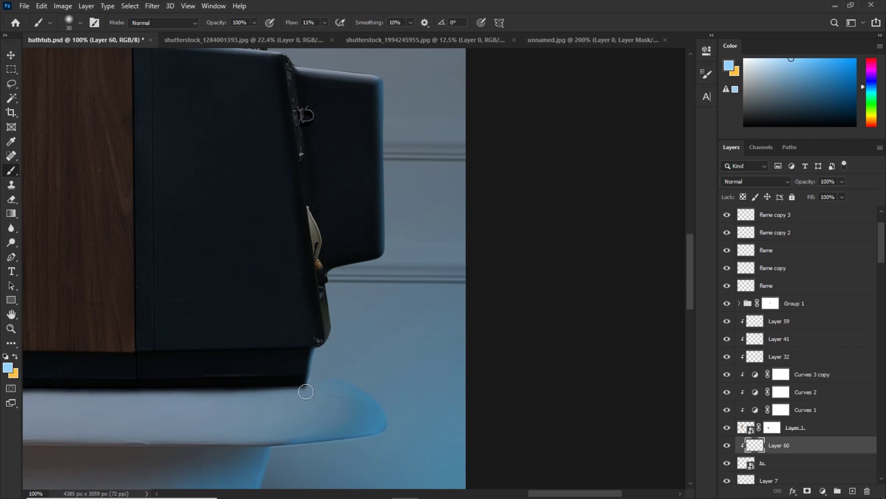
Brush fine light blue highlights on the television's metal knobs and upper rear edges with a 10 px brush
key(ctrl+plus)
key(ctrl+plus)
key(bracketleft)
key(bracketleft)
key(bracketleft)
key(bracketleft)
scroll(339, 383, up, 3)
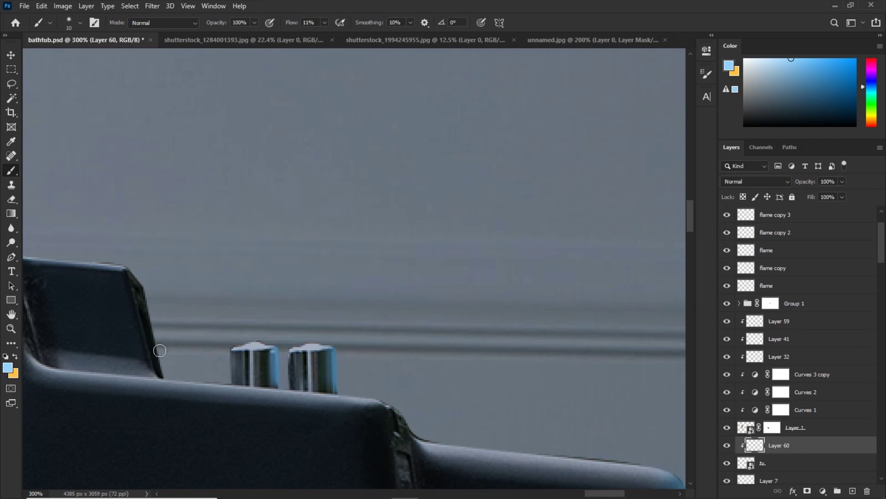
mouse_move(133, 257)
mouse_down()
mouse_move(305, 293)
mouse_move(300, 317)
mouse_up()
key(e)
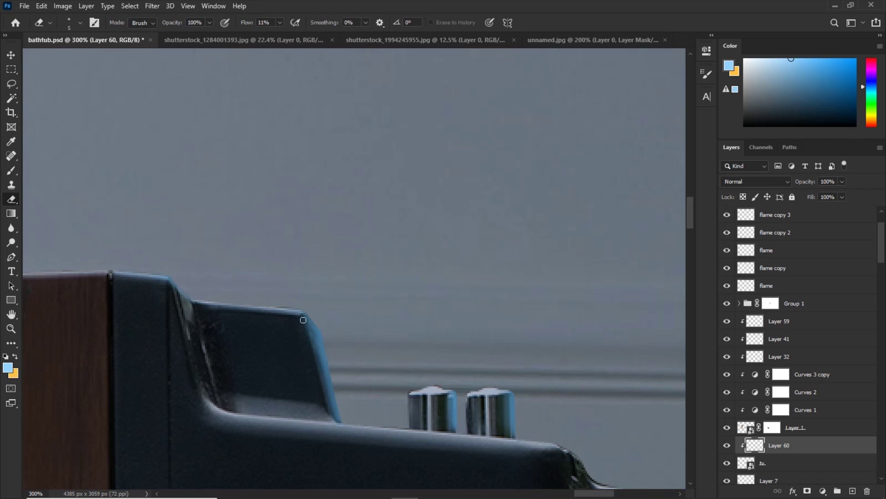
Add a clipped light blue fill layer limited by Blend If, and reveal it through a black mask along the television's edges
key(ctrl+minus)
key(ctrl+minus)
drag(341, 214, 331, 183)
click(852, 491)
key(alt+BackSpace)
double_click(822, 448)
drag(603, 266, 622, 266)
drag(623, 266, 764, 269)
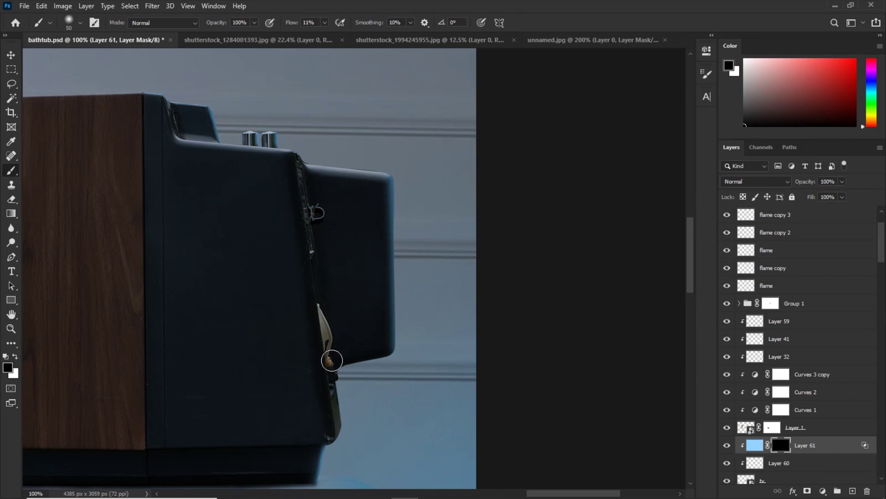
key(x)
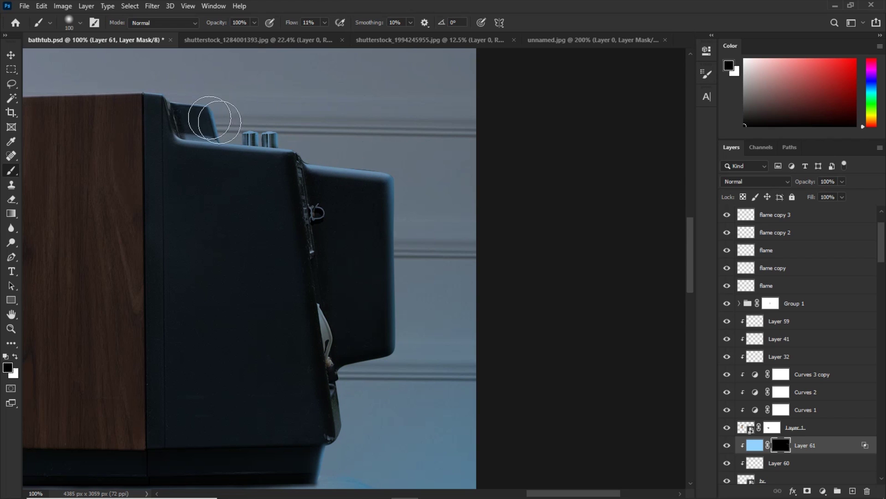
scroll(460, 346, down, 4)
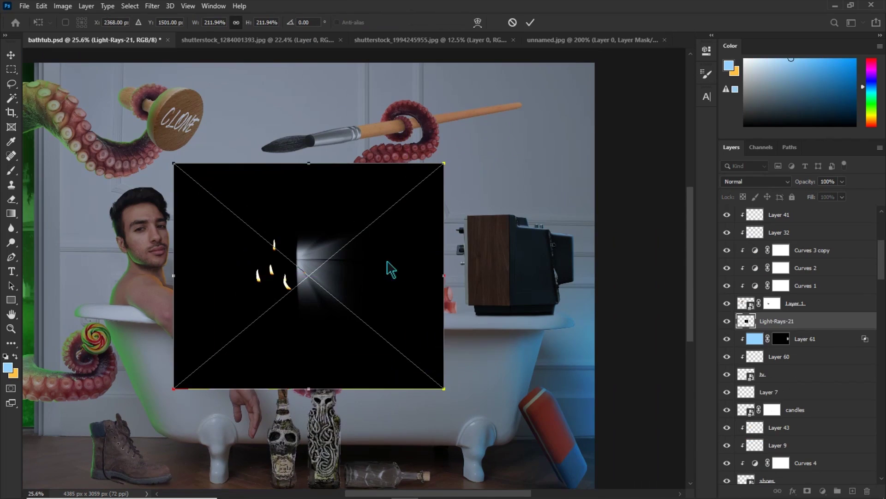
Flip the Light-Rays-21 image horizontally, place it at the television's front and set its blend mode to Screen
right_click(387, 261)
click(415, 435)
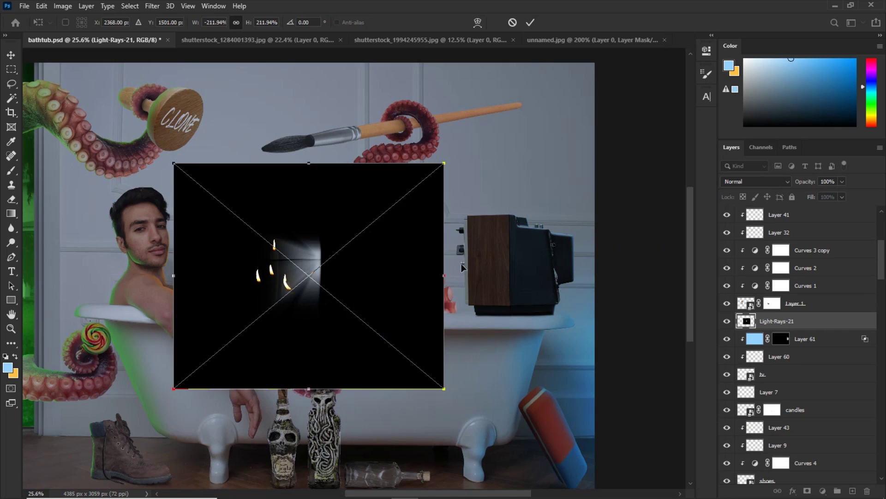
drag(411, 254, 498, 235)
key(Return)
click(756, 181)
click(735, 274)
Resize and reposition the light rays so they shine outward from the television's front
key(ctrl+t)
drag(444, 253, 479, 261)
drag(565, 265, 641, 269)
drag(527, 262, 523, 262)
key(Return)
Mask the light rays off the television's front knobs with a small brush at 28% flow
scroll(477, 247, up, 4)
key(b)
key(d)
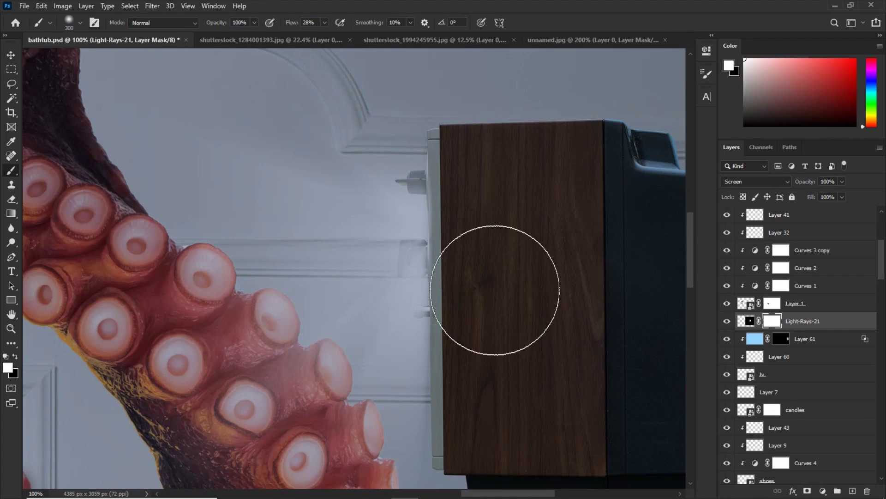
key(ctrl+plus)
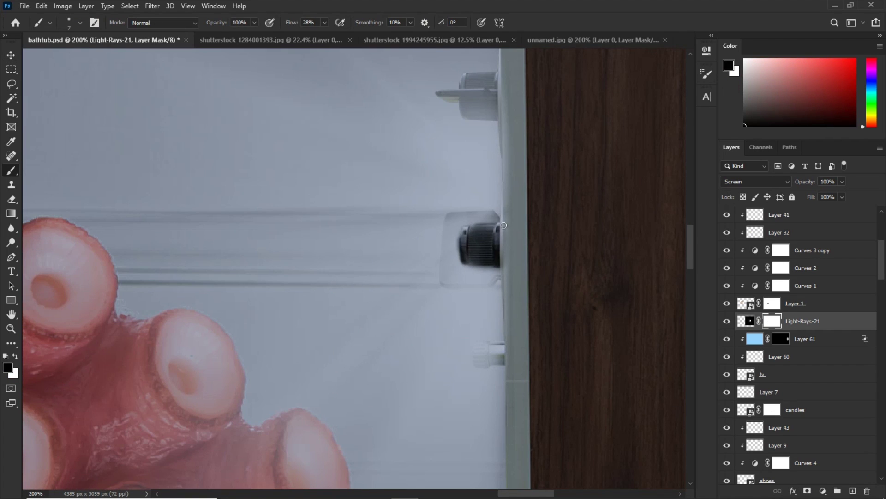
key(bracketleft)
key(bracketleft)
key(bracketleft)
key(bracketleft)
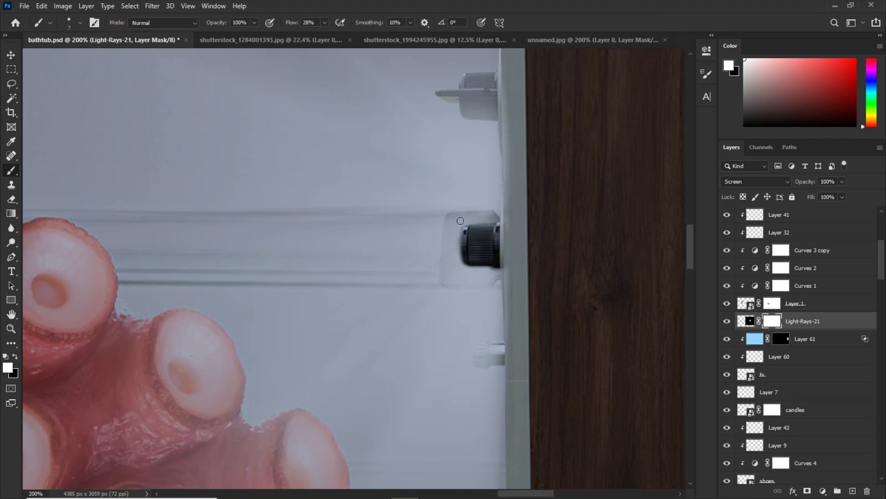
scroll(508, 347, up, 4)
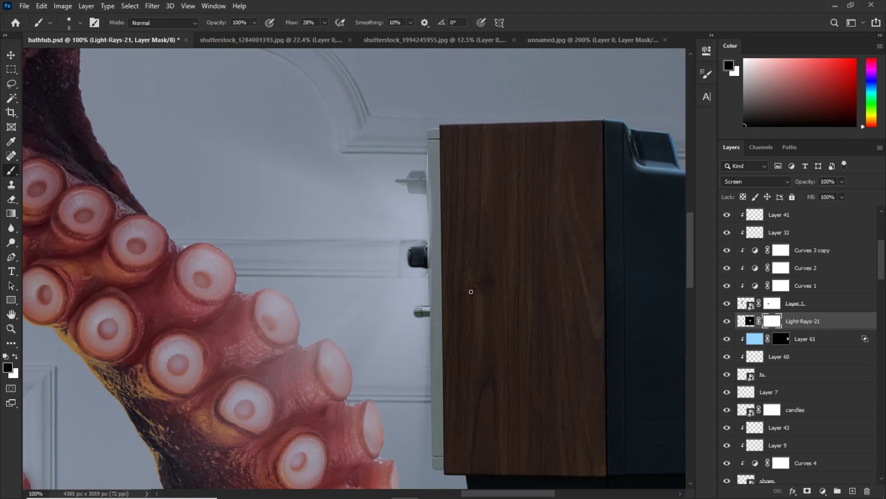
mouse_move(409, 293)
mouse_down()
mouse_move(455, 296)
mouse_move(435, 370)
mouse_move(453, 309)
mouse_up()
scroll(444, 323, down, 2)
key(ctrl+0)
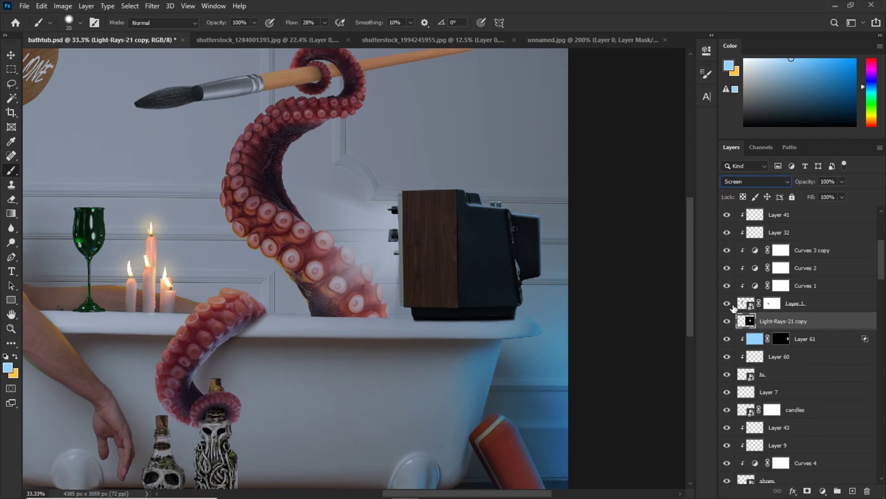
On a new layer, fill a lasso selection below the television's knobs with white and apply the last filter to it
scroll(393, 281, up, 3)
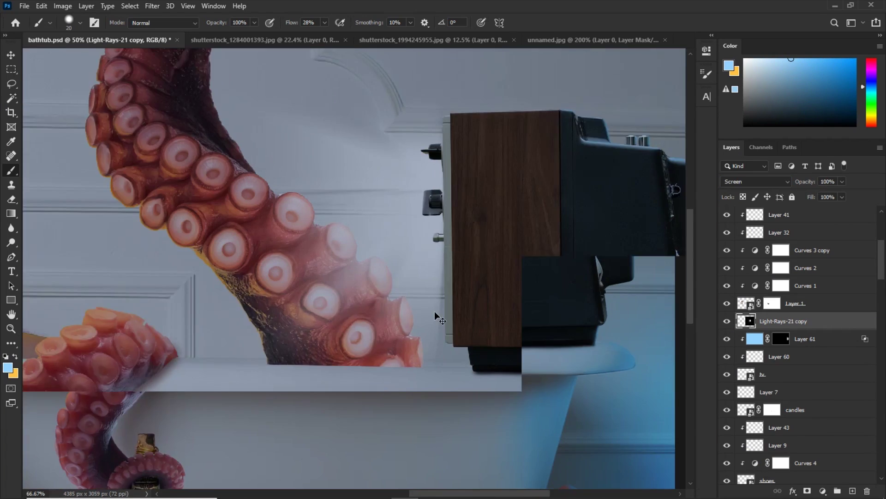
key(ctrl+shift+alt+n)
key(d)
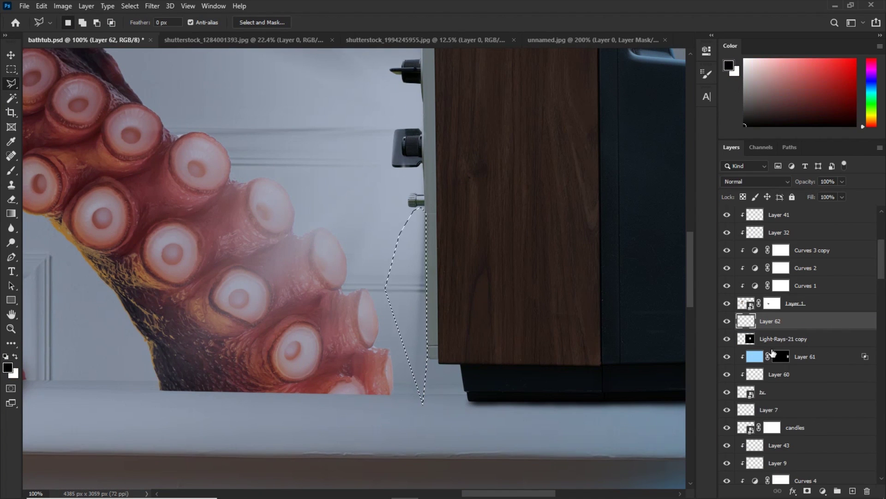
key(ctrl+BackSpace)
key(ctrl+d)
key(ctrl+alt+f)
click(584, 114)
key(e)
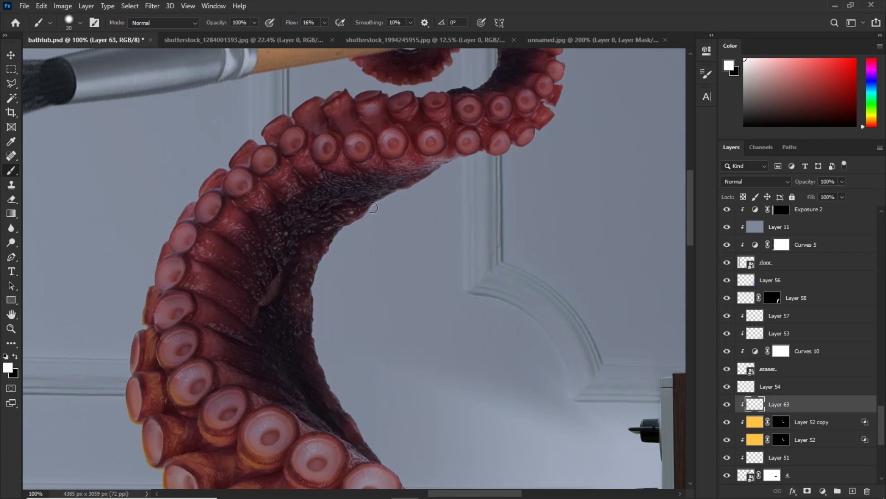
Brush a white rim light along the inner edge of the tentacle holding the paintbrush, at 16% flow on Layer 63
drag(372, 207, 406, 188)
right_click(419, 200)
key(Return)
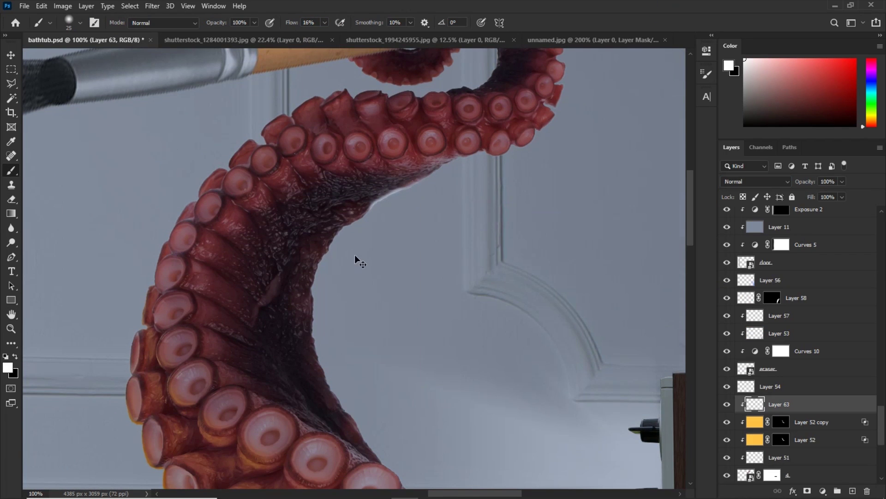
key(ctrl+plus)
key(bracketleft)
key(bracketright)
scroll(274, 326, down, 3)
key(bracketright)
key(ctrl+minus)
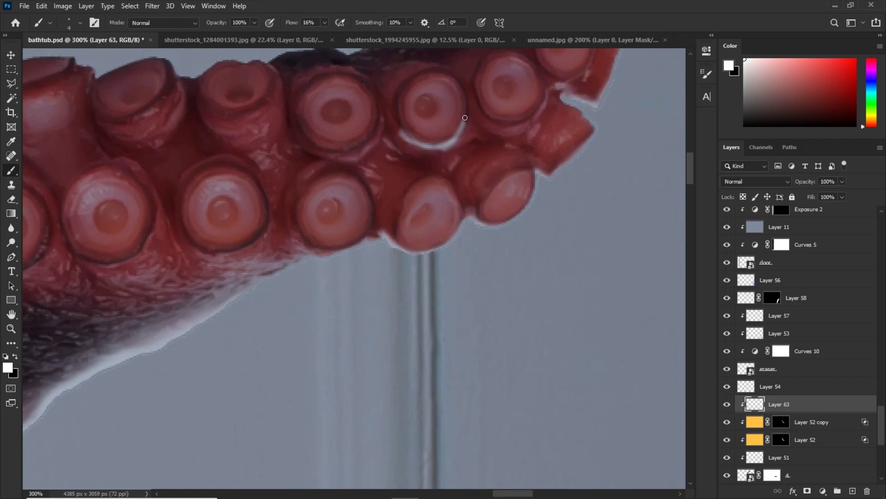
Undo the last sucker stroke, then brush finer white highlights under the tentacle's upper suckers and erase the excess
key(ctrl+z)
key(bracketleft)
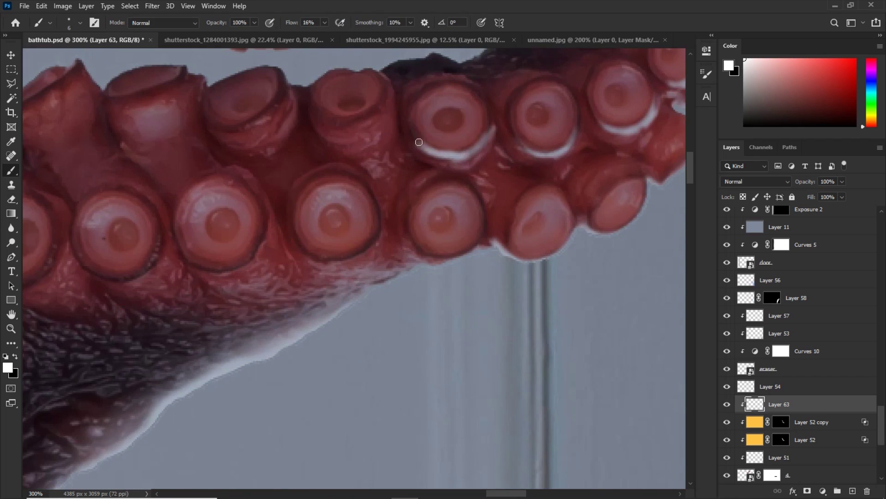
key(e)
drag(494, 129, 481, 151)
key(b)
drag(479, 239, 432, 263)
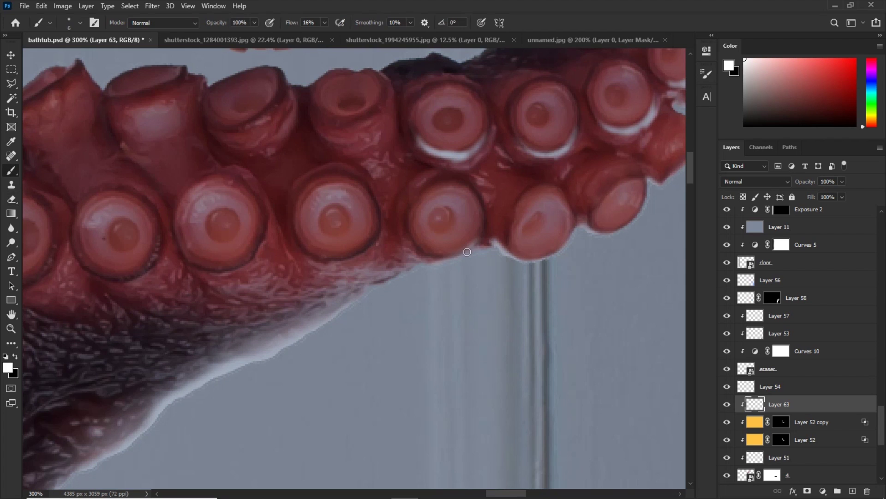
drag(397, 227, 462, 256)
Extend the thin white highlights over the remaining suckers down to the tentacle's base, cleaning them with the eraser
key(e)
key(b)
mouse_move(382, 212)
mouse_down()
mouse_move(330, 264)
mouse_move(298, 244)
mouse_move(212, 273)
mouse_move(185, 261)
mouse_up()
key(e)
key(b)
key(e)
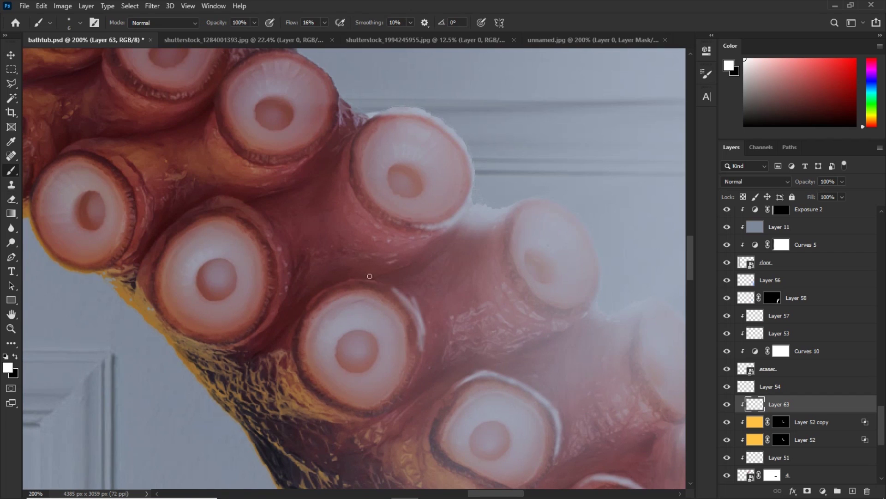
key(e)
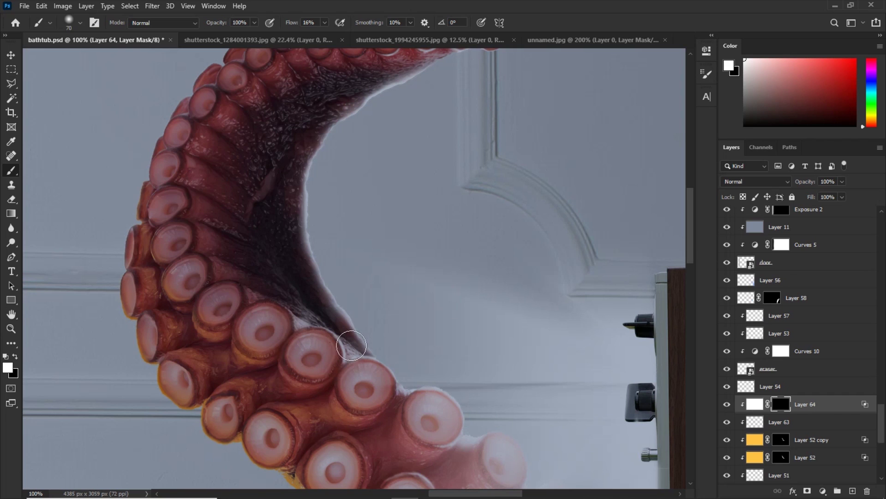
Paint Layer 64's mask to reveal a soft white glow on the tentacle's dark inner curve and save the document
mouse_move(352, 346)
mouse_down()
mouse_move(202, 172)
mouse_move(262, 283)
mouse_up()
drag(320, 152, 185, 201)
drag(158, 130, 329, 111)
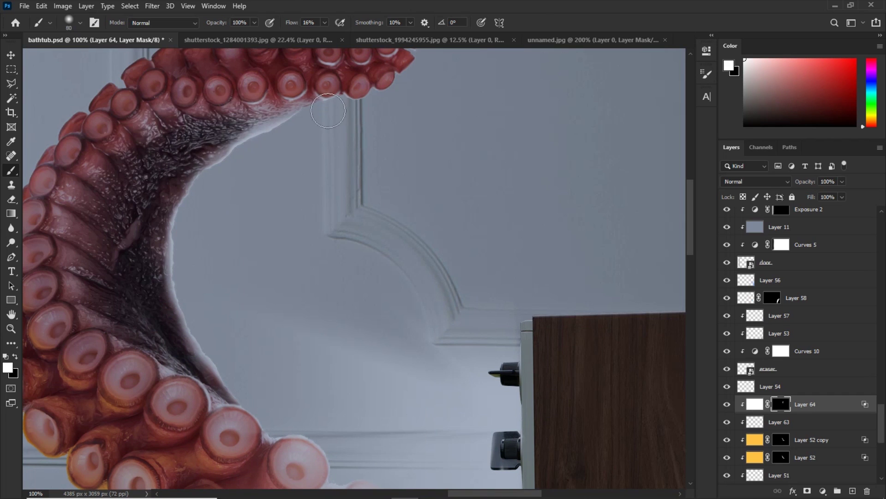
click(727, 405)
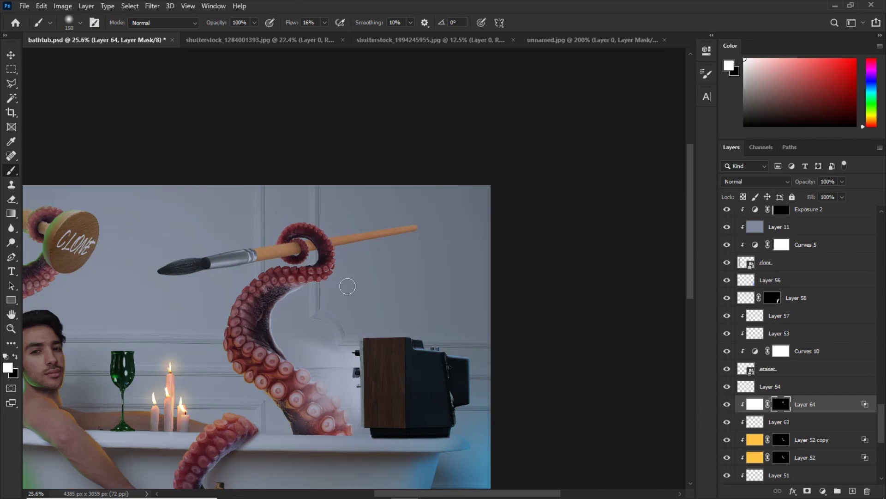
key(ctrl+s)
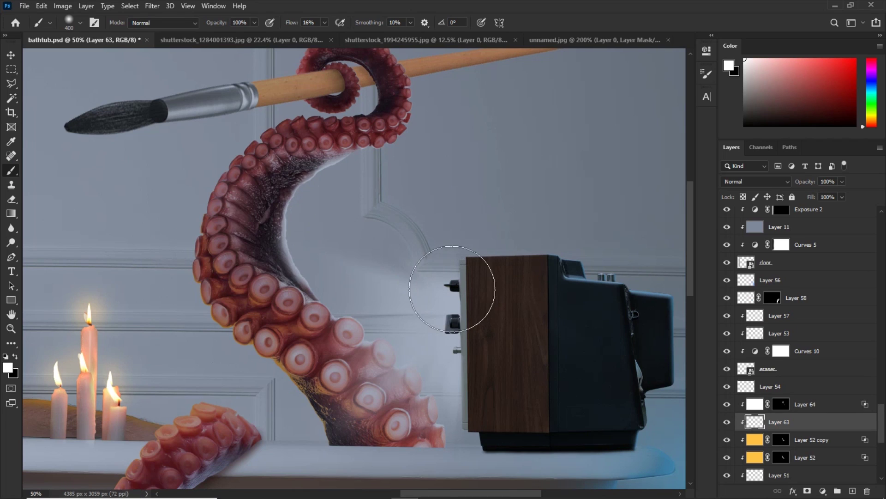
key(e)
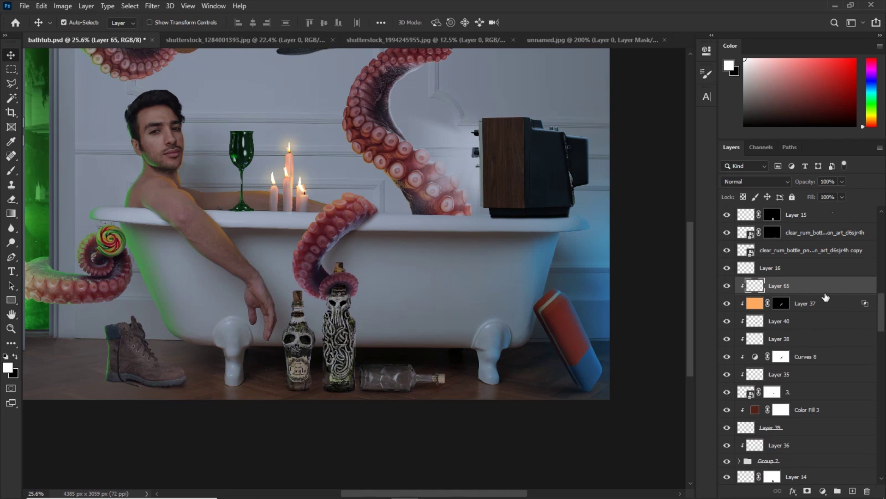
Brush white highlights along the sucker rims and television-facing edge of the tentacle draped over the tub rim, and save the document
key(b)
scroll(396, 148, up, 8)
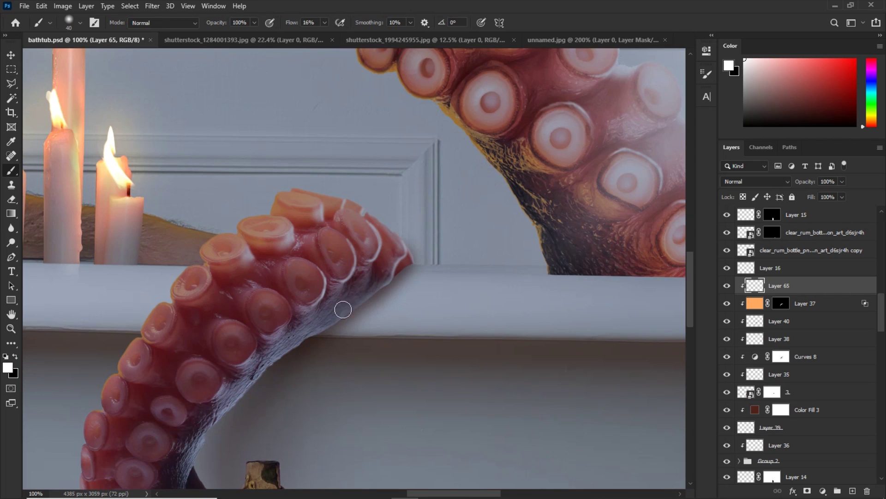
key(ctrl+minus)
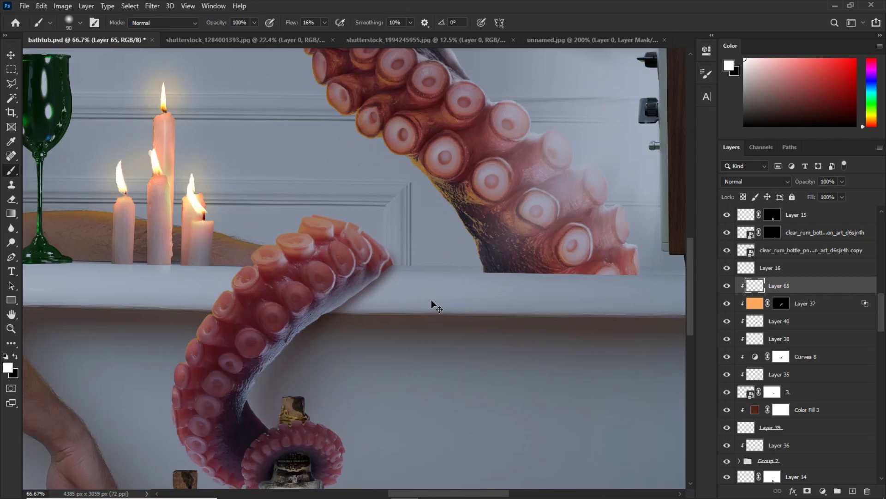
key(ctrl+0)
key(ctrl+s)
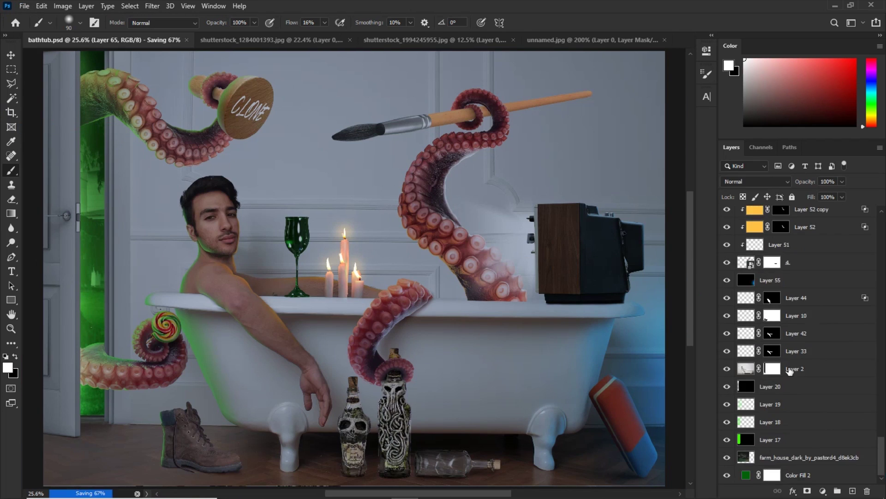
Mask Layer 66 to the area above the tub's rim and brush a faint white haze behind the candles
key(p)
key(ctrl+plus)
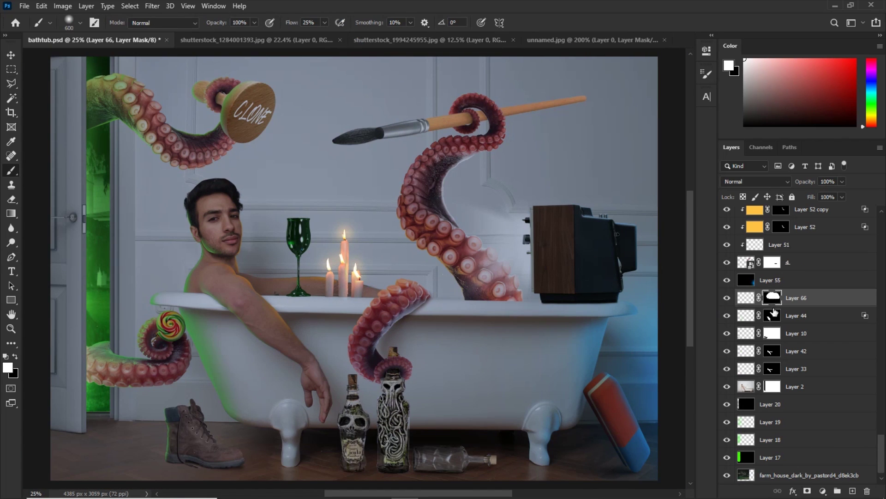
click(746, 298)
key(bracketleft)
key(bracketleft)
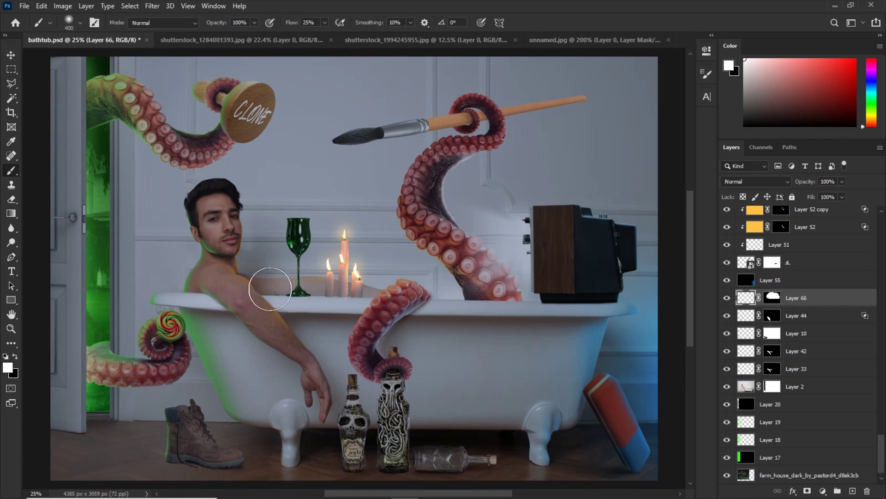
key(ctrl+plus)
key(e)
click(772, 298)
key(ctrl+plus)
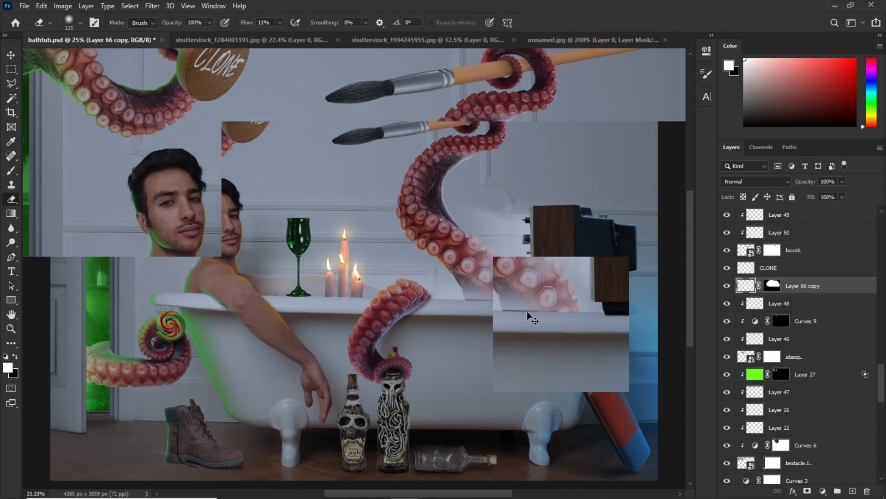
Target the image content of Layer 66 copy and choose an irregular textured brush at 400 px
key(ctrl+plus)
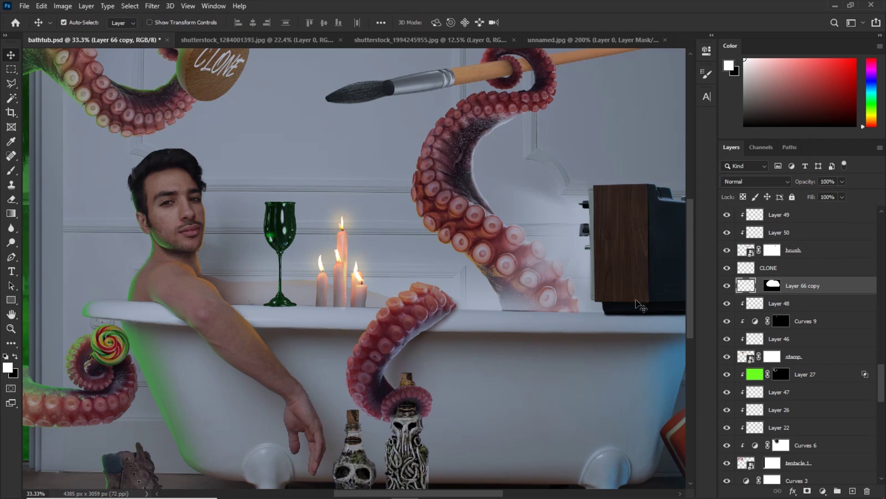
click(764, 289)
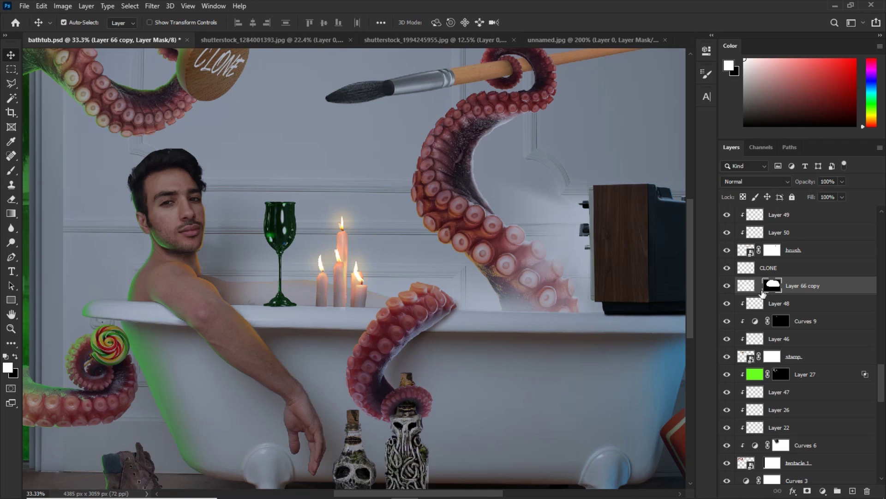
click(747, 287)
key(ctrl+plus)
key(b)
key(ctrl+minus)
key(bracketright)
key(bracketright)
key(bracketright)
key(bracketright)
key(bracketright)
right_click(339, 365)
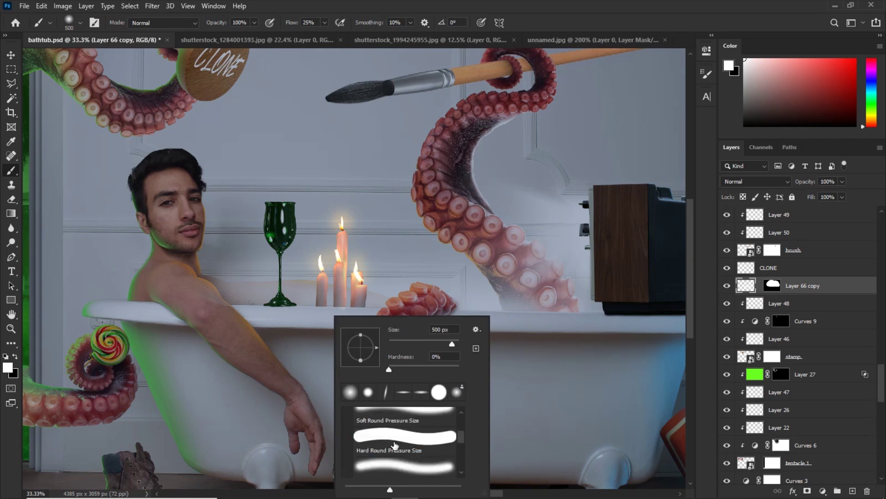
scroll(395, 446, down, 5)
right_click(379, 140)
scroll(467, 261, down, 5)
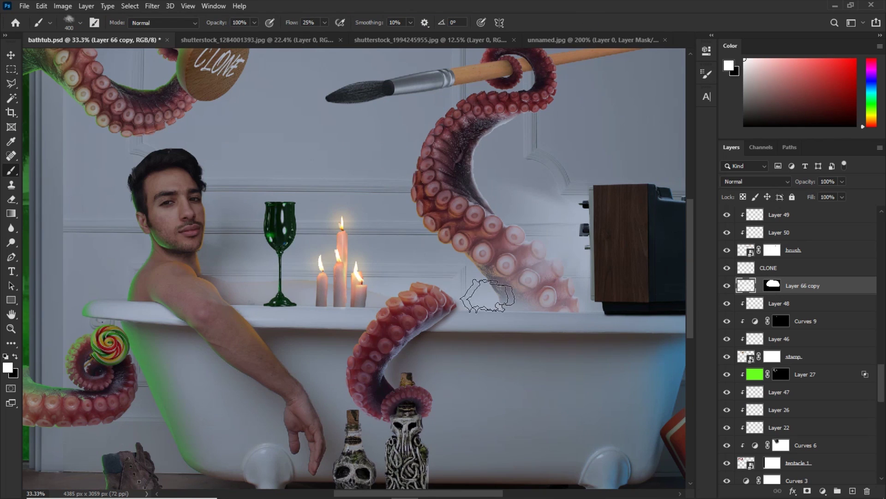
Lower the opacity of Layer 66 copy to 53% and compare the scene with its haze hidden and shown
key(ctrl+minus)
key(bracketright)
key(bracketright)
drag(805, 181, 784, 181)
key(ctrl+plus)
key(ctrl+plus)
key(ctrl+plus)
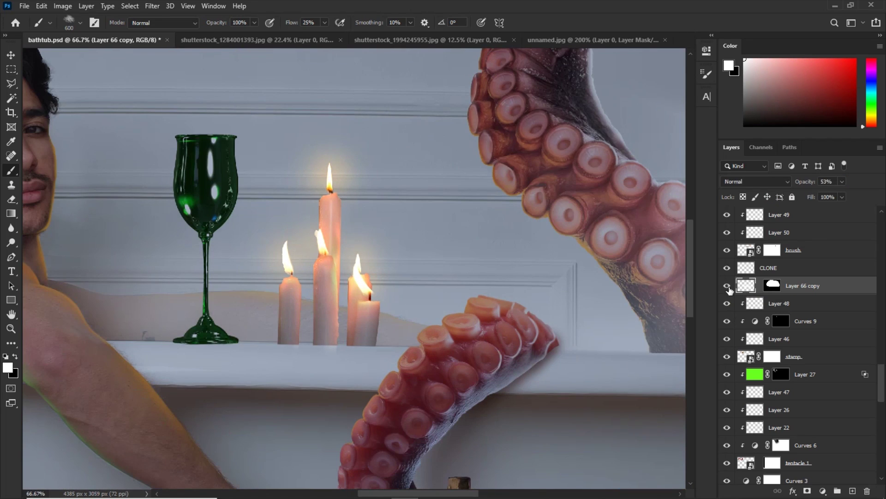
drag(521, 318, 334, 228)
click(727, 286)
click(728, 286)
Clean the haze along the tub's rim on the mask of Layer 66 copy with a small hard round black brush
click(772, 286)
right_click(350, 250)
double_click(361, 339)
key(bracketleft)
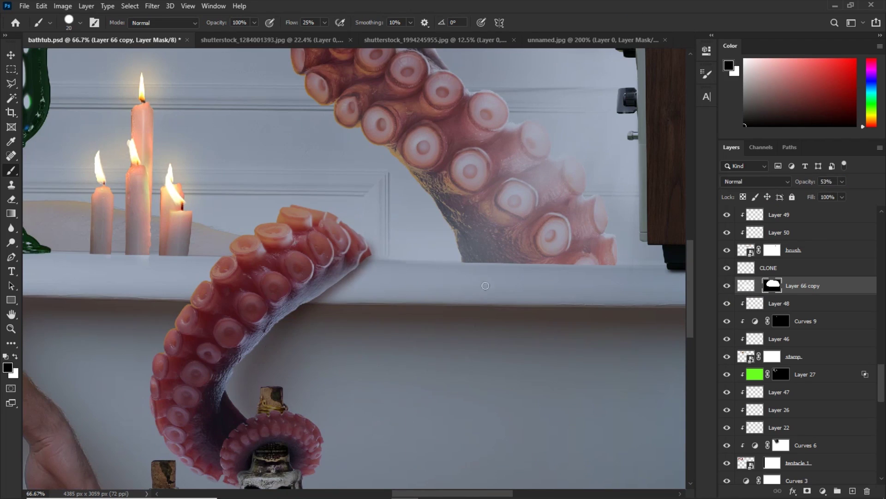
key(ctrl+minus)
key(ctrl+minus)
key(v)
right_click(281, 226)
key(Escape)
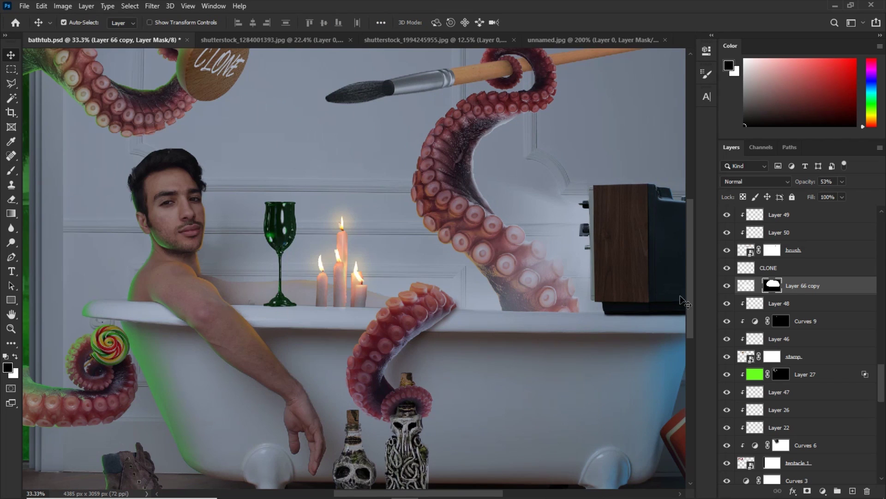
Create a new layer clipped to the cup layer and choose an orange brush color
key(x)
click(281, 229)
right_click(288, 228)
click(297, 272)
click(853, 490)
key(ctrl+alt+g)
click(831, 58)
click(872, 119)
key(ctrl+plus)
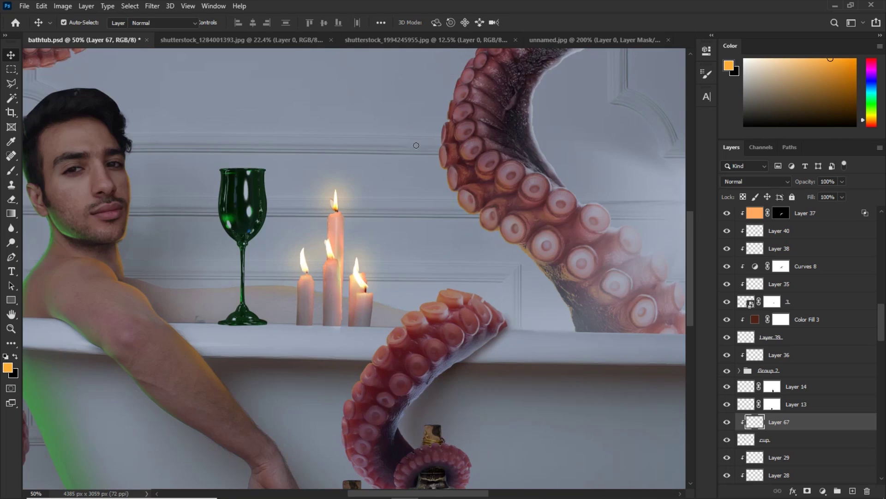
Brush an orange candlelight edge down the candle-facing side of the green goblet's bowl
key(b)
key(ctrl+plus)
key(ctrl+plus)
key(ctrl+plus)
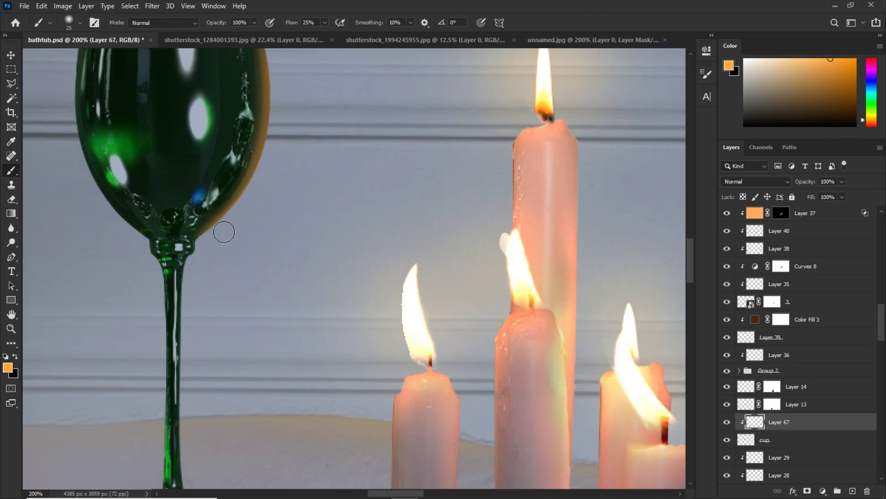
key(ctrl+plus)
key(bracketleft)
key(bracketleft)
key(bracketleft)
key(bracketleft)
key(bracketleft)
key(bracketleft)
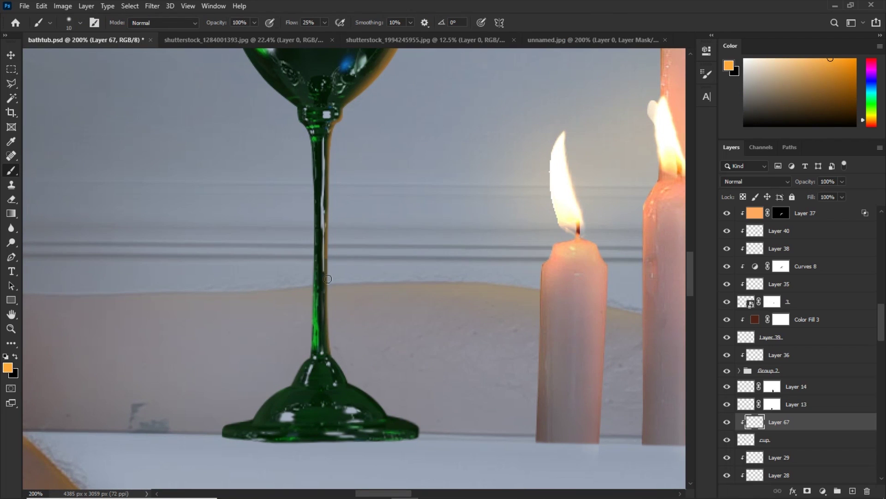
Extend the orange edge light along the goblet's stem and base, cleaning the strokes with the eraser
key(e)
mouse_move(385, 407)
mouse_down()
mouse_move(342, 366)
mouse_move(329, 251)
mouse_up()
key(b)
key(bracketright)
key(bracketright)
key(bracketright)
drag(335, 195, 332, 342)
key(ctrl+minus)
key(bracketright)
key(bracketright)
key(bracketright)
key(bracketright)
key(bracketright)
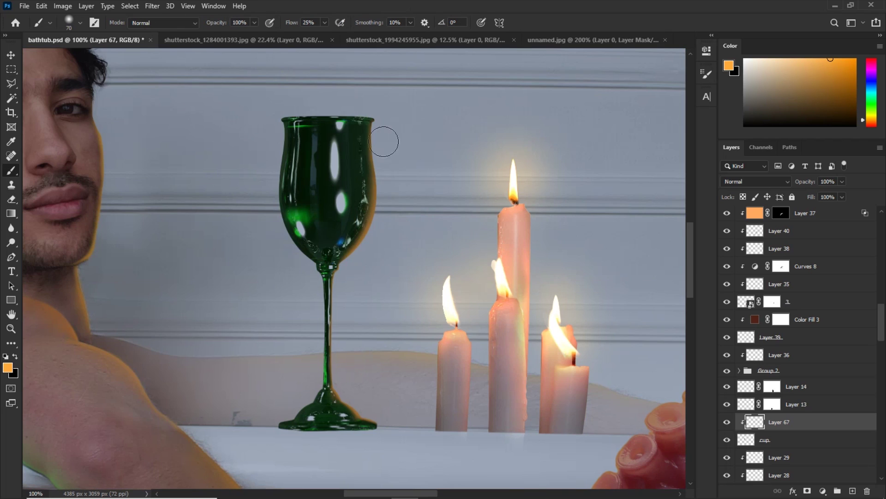
Lighten the goblet's orange edge light with Hue/Saturation, setting Lightness to +31
click(755, 181)
key(Escape)
key(ctrl+u)
drag(640, 211, 658, 214)
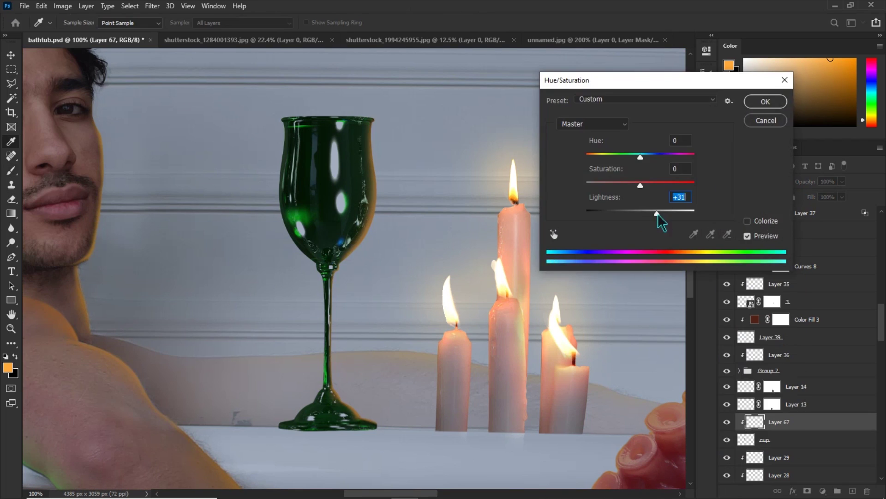
key(Return)
key(ctrl+minus)
key(ctrl+minus)
key(ctrl+plus)
key(ctrl+plus)
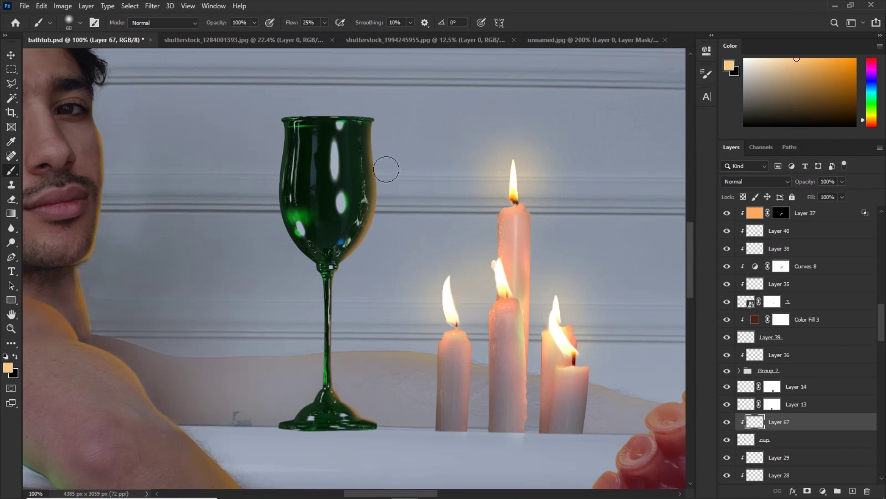
Choose a light yellow and brush over the goblet bowl's candle-facing edge, reducing the brush to 15 px
click(865, 119)
key(bracketleft)
key(bracketleft)
key(bracketleft)
key(bracketleft)
key(bracketleft)
key(bracketleft)
key(bracketleft)
key(bracketleft)
key(bracketleft)
key(bracketleft)
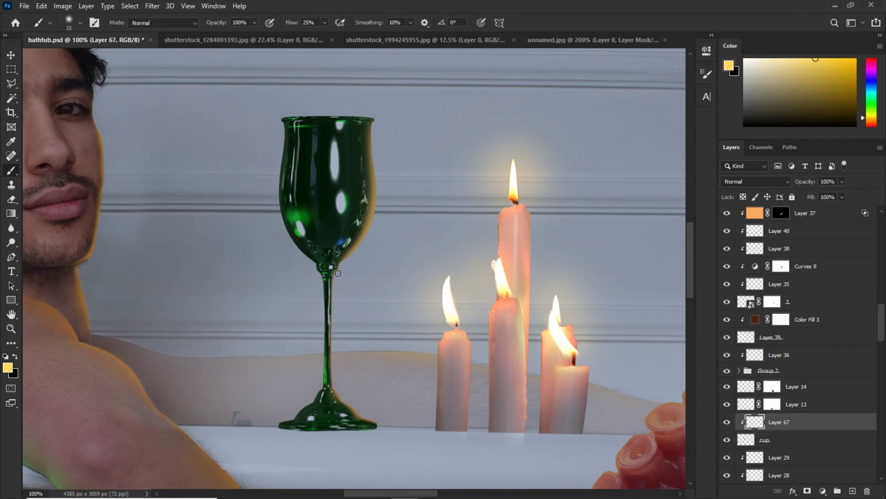
Brush fine yellow highlights along the goblet's stem and base with a tiny brush of about 7 px
key(ctrl+plus)
key(ctrl+plus)
key(ctrl+plus)
key(bracketleft)
key(bracketleft)
key(bracketleft)
key(bracketleft)
key(bracketleft)
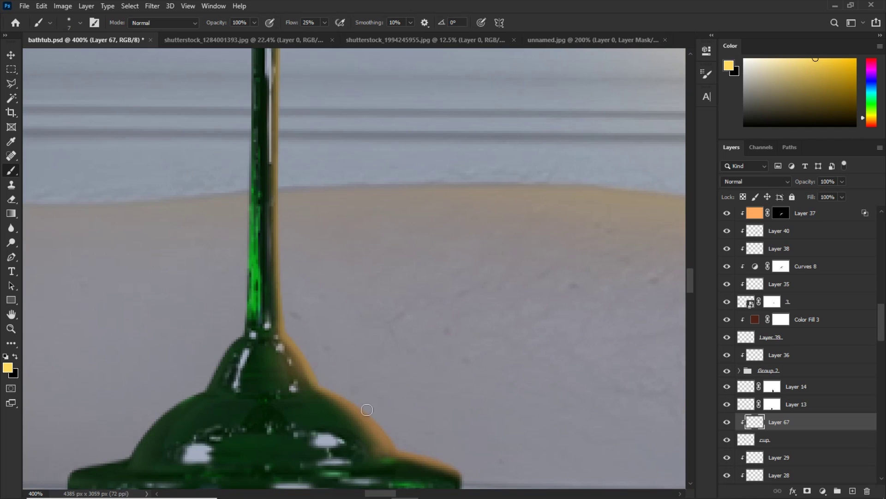
key(ctrl+minus)
key(ctrl+minus)
key(ctrl+minus)
key(ctrl+minus)
key(ctrl+minus)
Place the brown wax-drip cutout at 40.27% scale over the middle front candle's base and adjust its tones with Curves
key(ctrl+shift+alt+n)
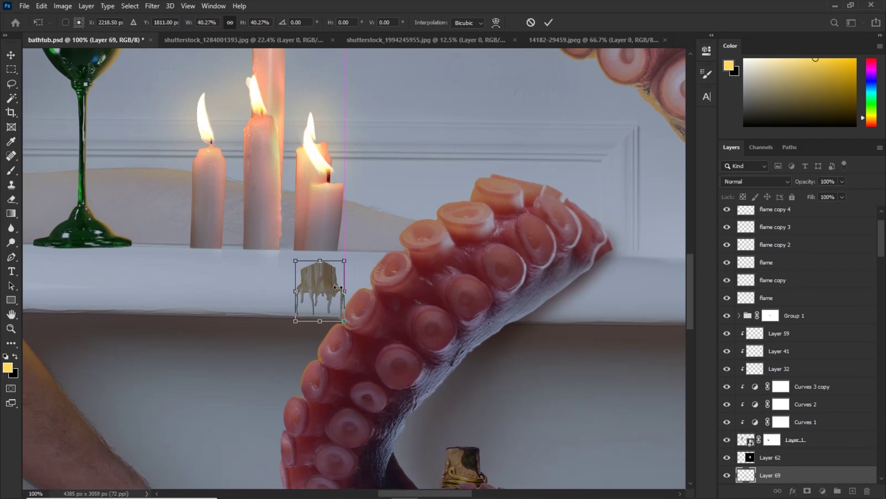
drag(299, 275, 258, 256)
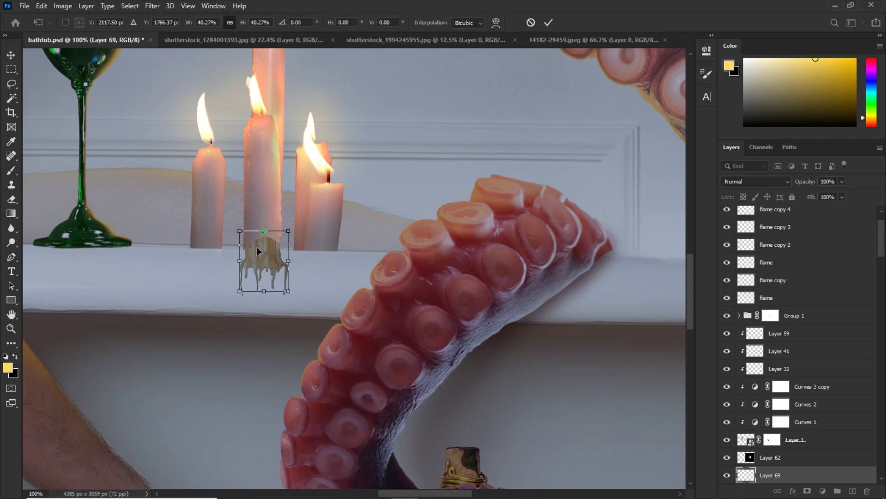
key(Return)
key(ctrl+plus)
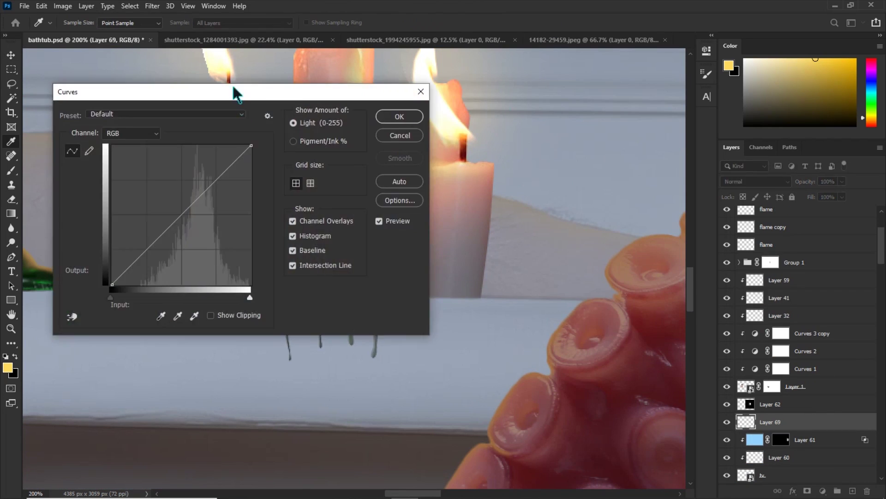
drag(233, 93, 730, 93)
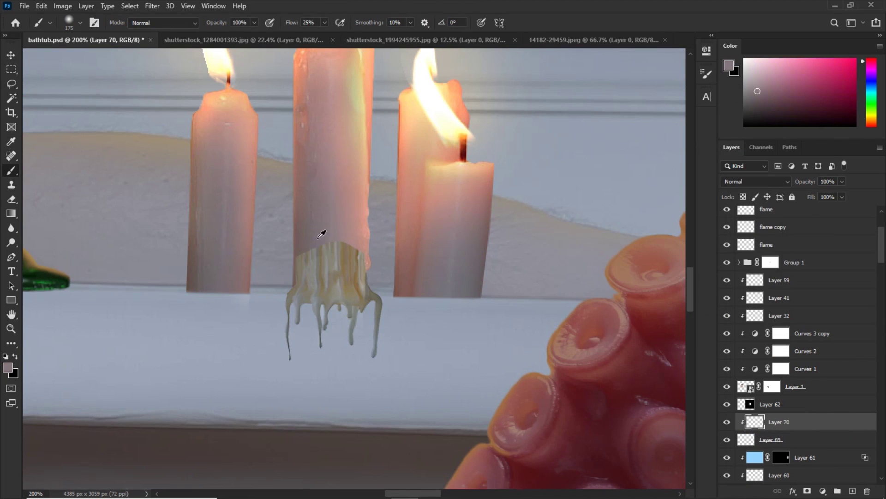
Tint the wax drips on a clipped layer with pink tones sampled from the candle, and blend Layer 69 with the eraser
drag(314, 272, 341, 319)
click(757, 181)
click(732, 443)
alt+click(362, 198)
drag(360, 277, 380, 366)
click(799, 441)
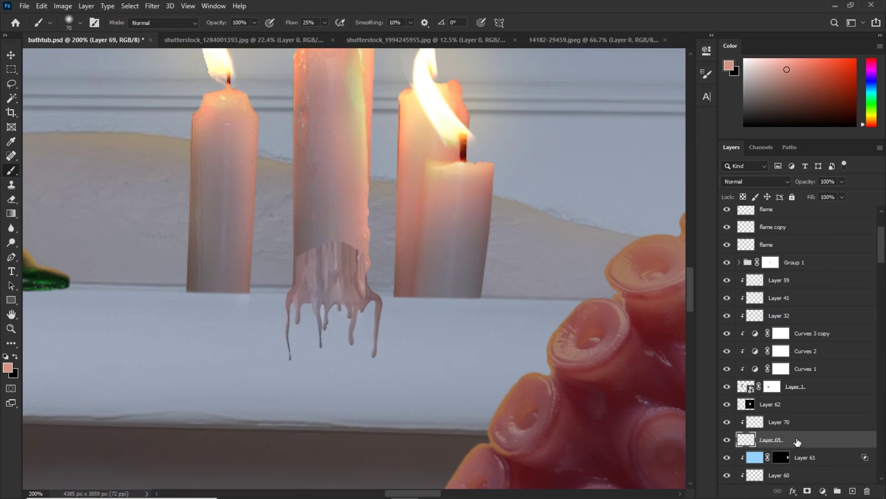
key(e)
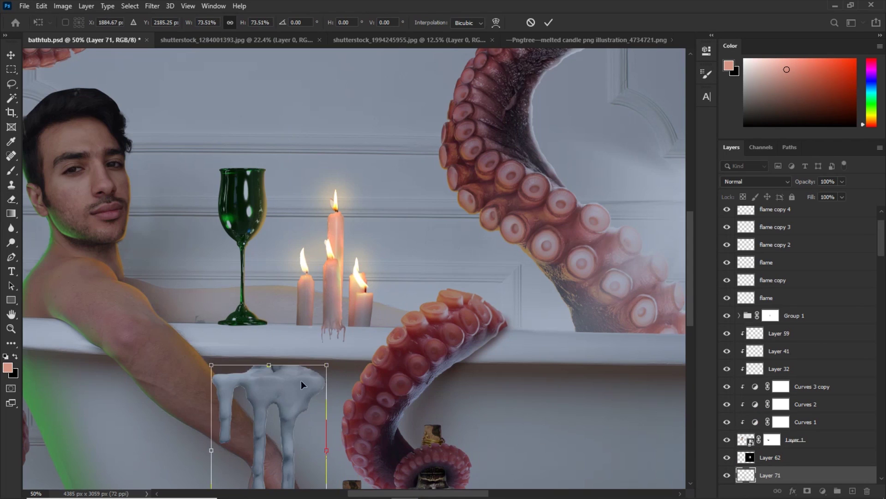
Position the white melted-candle cutout beneath the candle nearest the goblet, scaling it down to drip over the tub's rim
drag(301, 380, 319, 373)
key(Return)
key(ctrl+plus)
key(ctrl+plus)
key(ctrl+plus)
drag(186, 483, 383, 287)
key(ctrl+t)
drag(333, 378, 360, 305)
drag(429, 250, 399, 296)
drag(365, 308, 384, 329)
key(Return)
Move the melted-wax layer up the stack to sit directly beneath Group 1
drag(770, 475, 780, 307)
click(728, 299)
click(727, 298)
key(ctrl+bracketleft)
Erase the rough edges of the long wax drips and wax top with a small hard round eraser at 100% flow
key(e)
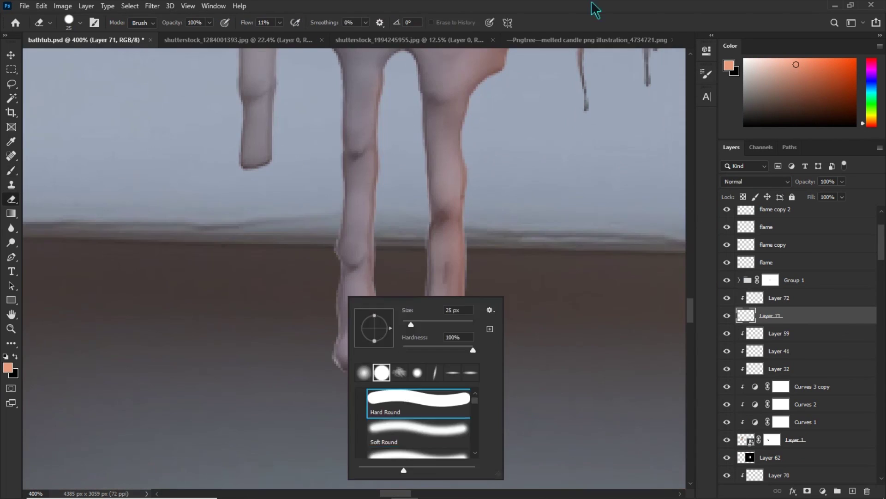
key(Return)
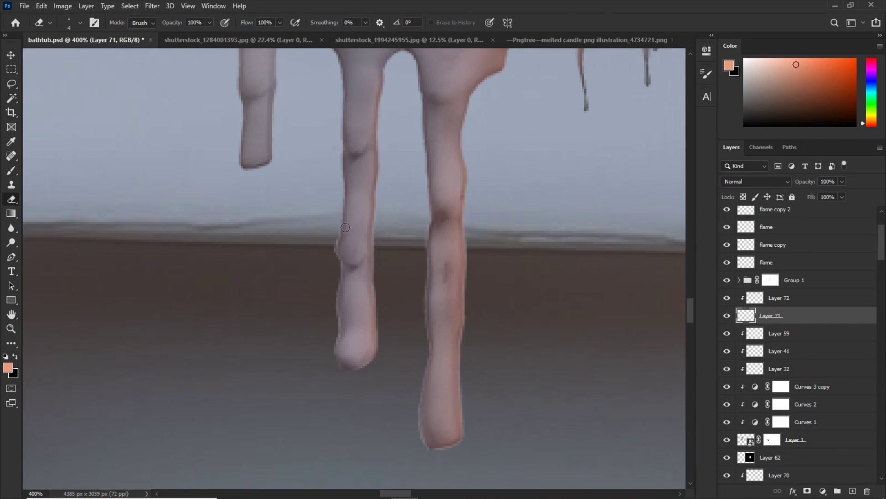
drag(469, 254, 467, 332)
drag(425, 294, 426, 196)
drag(462, 184, 476, 363)
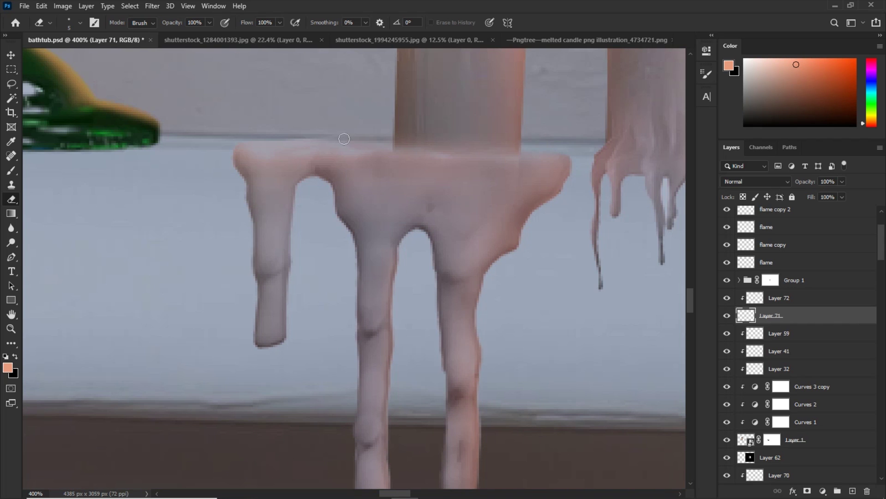
scroll(373, 322, down, 10)
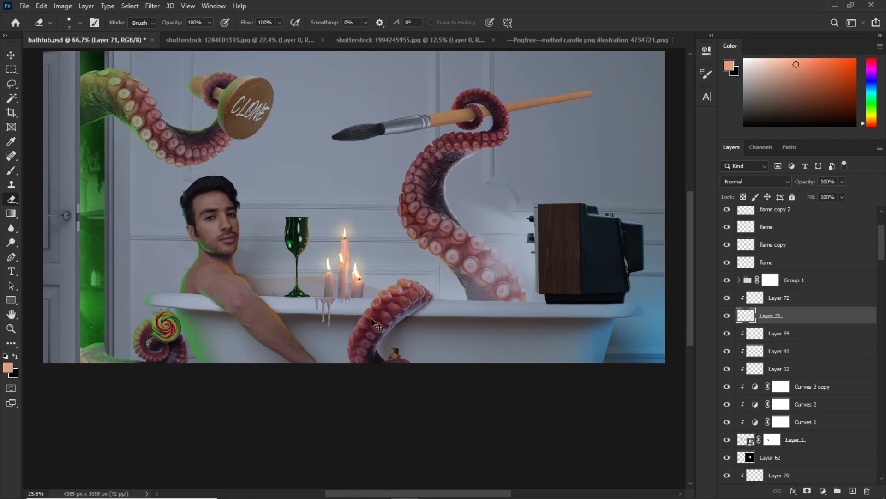
Copy another wax drip from the melted candle illustration into bathtub.psd and scale it down beneath the shortest candle
key(ctrl+shift+Tab)
key(l)
drag(378, 292, 356, 302)
click(575, 42)
key(v)
scroll(358, 303, up, 6)
key(ctrl+t)
drag(523, 284, 343, 328)
drag(271, 311, 280, 298)
click(549, 22)
Adjust the new drip with Curves and tint it on a clipped Color-mode layer using pink sampled from the candle
key(ctrl+m)
click(600, 85)
click(853, 491)
key(ctrl+alt+g)
key(b)
drag(395, 309, 360, 350)
click(756, 181)
click(728, 440)
alt+click(316, 288)
Erase the rough edges of the wax on Layer 73 with a small hard round eraser
click(772, 392)
key(e)
key(ctrl+plus)
key(bracketright)
key(bracketright)
key(bracketright)
key(bracketright)
key(bracketright)
key(bracketright)
key(bracketright)
right_click(331, 273)
double_click(402, 394)
key(bracketleft)
key(bracketleft)
key(bracketleft)
key(bracketleft)
drag(304, 319, 383, 324)
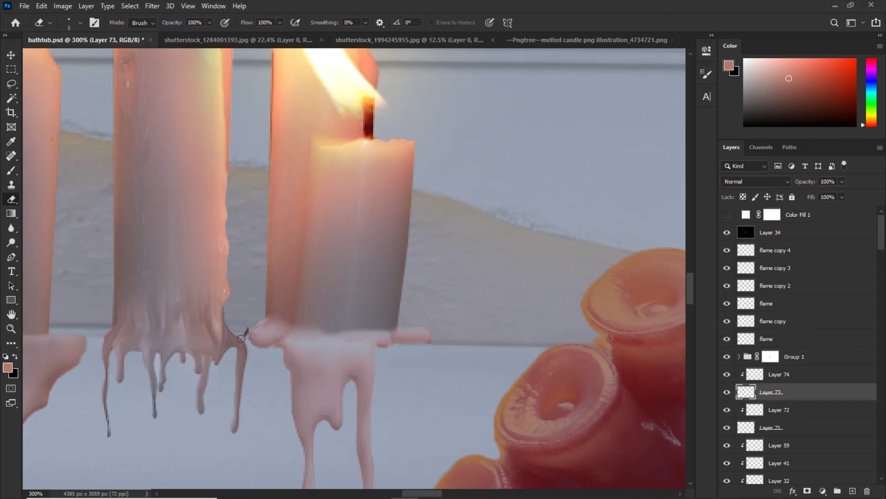
Blend the shortest candle's base into the wax on a new layer with the Clone Stamp at 25% flow
key(ctrl+shift+alt+n)
key(b)
key(ctrl+plus)
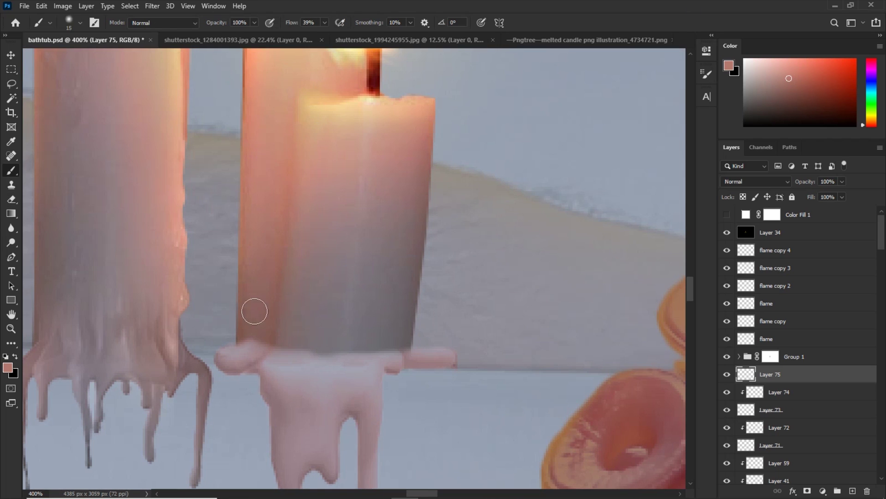
alt+click(256, 336)
key(s)
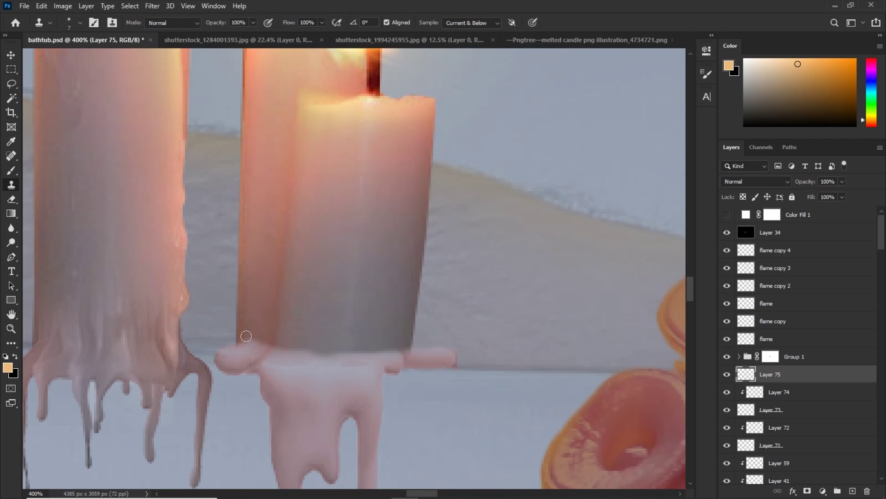
drag(289, 23, 253, 23)
key(bracketright)
key(bracketright)
key(bracketright)
key(bracketright)
alt+click(339, 315)
drag(295, 345, 278, 340)
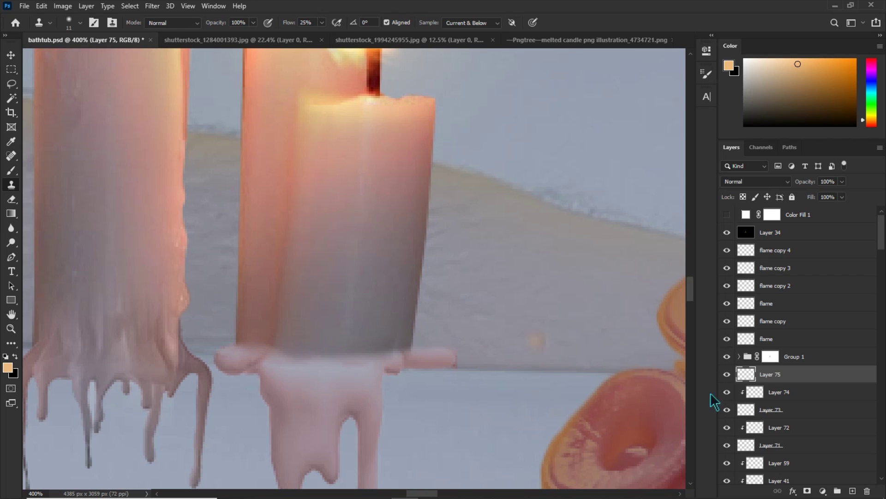
Mute the wax rim's tint on Layer 74 with grey sampled from the candle, and shade Layer 73 with the Burn tool
key(alt+bracketleft)
key(b)
alt+click(408, 331)
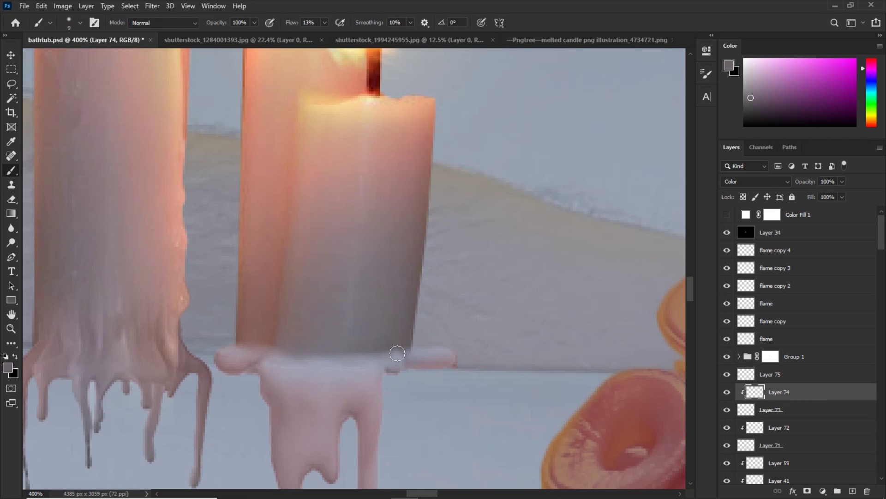
key(shift+o)
key(alt+bracketleft)
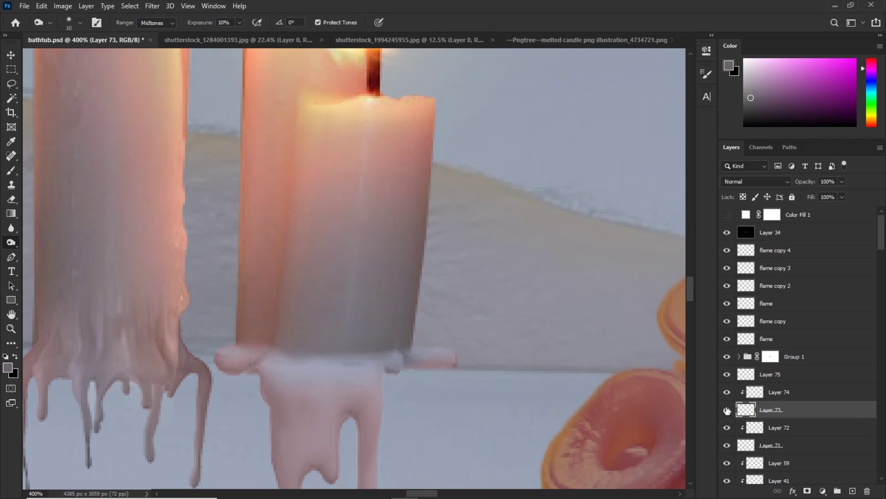
key(ctrl+0)
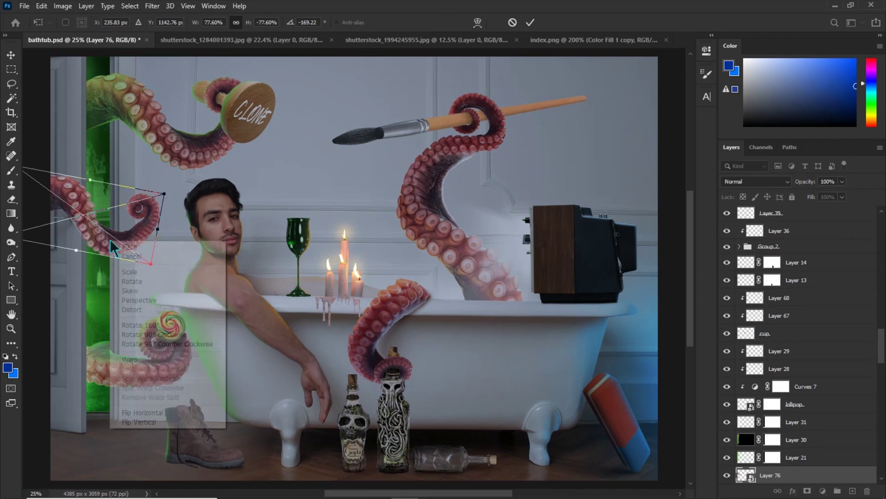
Flip the new tentacle vertically, position it reaching in from the green doorway, and adjust its place in the layer stack
right_click(144, 250)
click(166, 403)
drag(171, 272, 157, 280)
key(Return)
drag(772, 458, 778, 474)
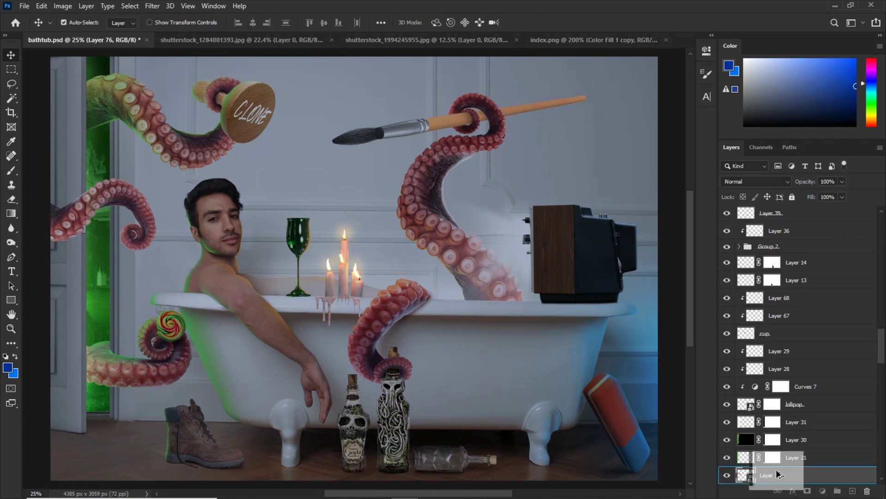
scroll(803, 406, down, 1)
click(814, 338)
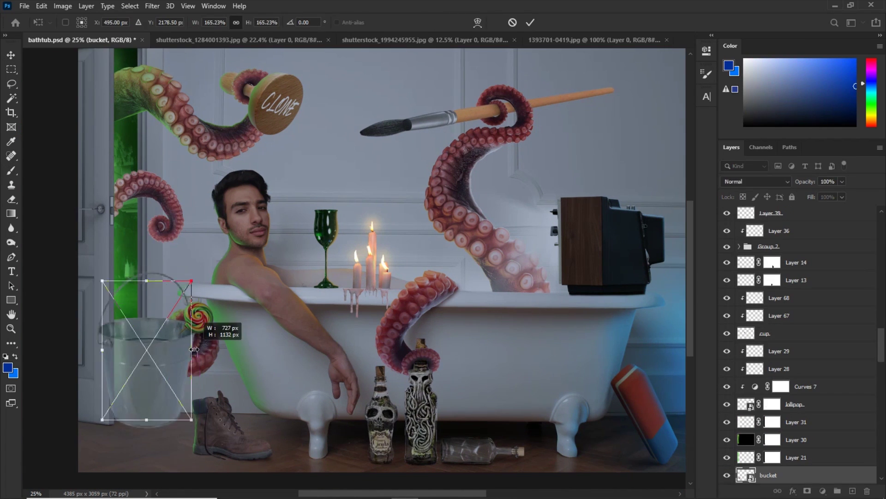
Move the bucket layer above Layer 68 and scale it to about 439 × 683 px under the curled doorway tentacle
drag(768, 474, 778, 289)
key(ctrl+t)
drag(148, 360, 153, 277)
drag(196, 198, 182, 218)
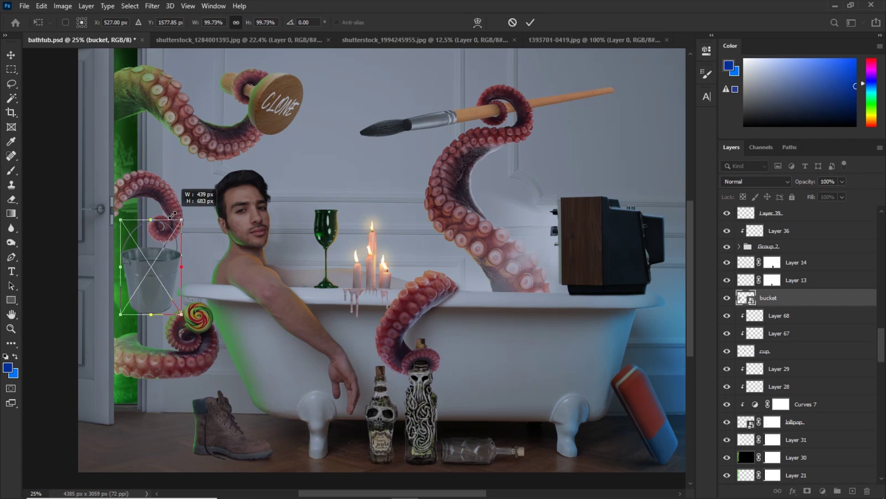
key(Return)
Add a layer mask to the bucket and nudge it down so its handle hangs on the tentacle's curl
key(ctrl+plus)
key(ctrl+plus)
key(ctrl+plus)
key(v)
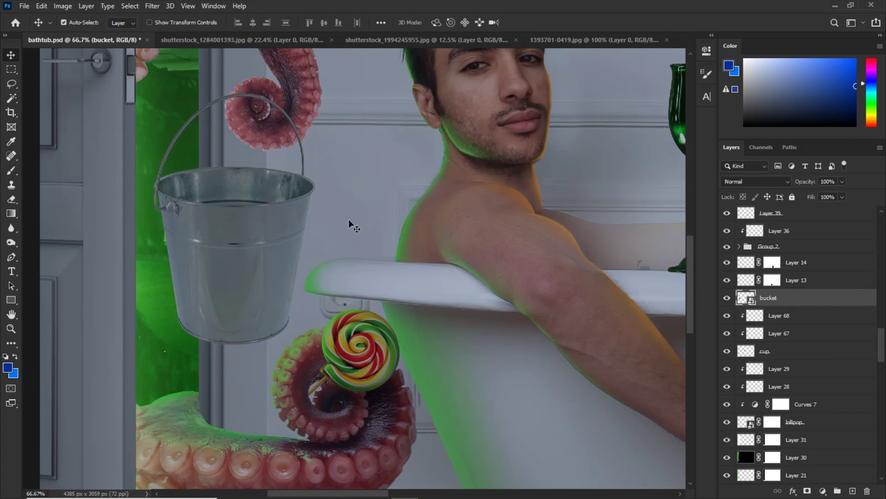
click(806, 489)
key(b)
key(ctrl+plus)
key(ctrl+plus)
key(ctrl+minus)
key(v)
key(Down)
key(Down)
key(Down)
key(Down)
key(Down)
key(Down)
key(Down)
key(Down)
key(Down)
key(Down)
key(Down)
key(Down)
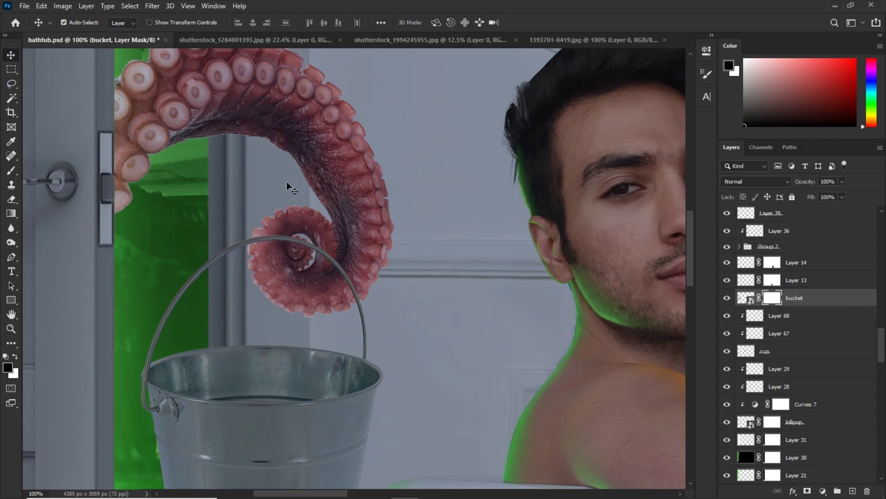
Mask out the part of the bucket handle that passes behind the tentacle's curl, using a small black brush
key(b)
key(ctrl+minus)
key(ctrl+plus)
key(ctrl+plus)
mouse_move(280, 224)
mouse_down()
mouse_move(351, 301)
mouse_move(356, 325)
mouse_up()
key(ctrl+plus)
key(bracketleft)
key(bracketleft)
key(bracketleft)
key(bracketleft)
key(bracketleft)
key(bracketleft)
key(bracketleft)
key(ctrl+plus)
key(ctrl+plus)
drag(135, 144, 262, 249)
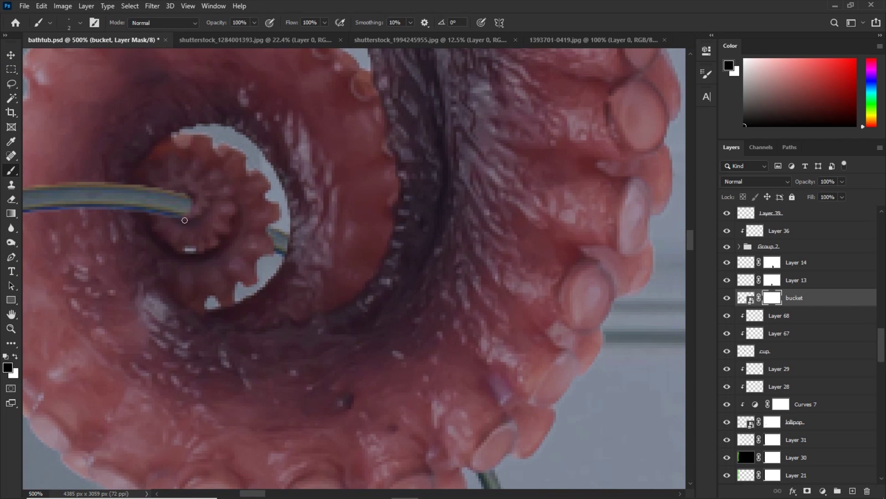
Refine the bucket mask along the visible arc of the handle with a small black brush at full flow
key(ctrl+minus)
key(ctrl+minus)
key(ctrl+minus)
key(ctrl+plus)
key(ctrl+plus)
key(bracketright)
key(bracketright)
key(bracketright)
key(bracketright)
key(bracketright)
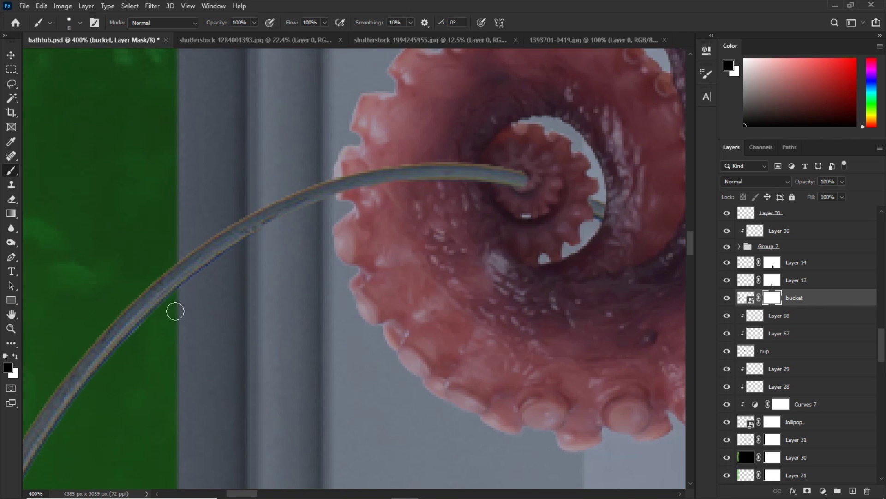
key(bracketleft)
key(bracketleft)
key(bracketleft)
key(ctrl+minus)
key(ctrl+minus)
key(ctrl+minus)
key(ctrl+minus)
Darken the bucket with a clipped Curves adjustment layer by lowering the highlights
key(ctrl+0)
click(822, 491)
click(821, 353)
key(ctrl+alt+g)
drag(677, 111, 677, 134)
click(675, 47)
Paint green light along the bucket's doorway-facing edge on a new clipped layer with a soft brush at 16% flow
click(853, 491)
key(ctrl+alt+g)
key(ctrl+plus)
key(ctrl+plus)
key(ctrl+plus)
key(ctrl+plus)
key(ctrl+plus)
key(ctrl+plus)
key(ctrl+plus)
drag(139, 443, 155, 316)
drag(208, 178, 213, 164)
scroll(254, 271, down, 6)
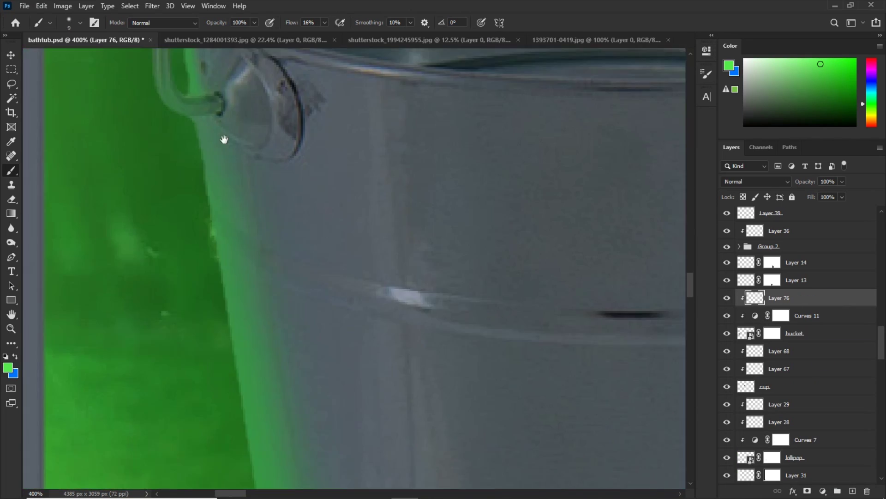
Erase green spill along the bucket's bottom rim with a tiny eraser, and continue the green edge light near the handle
key(e)
key(ctrl+plus)
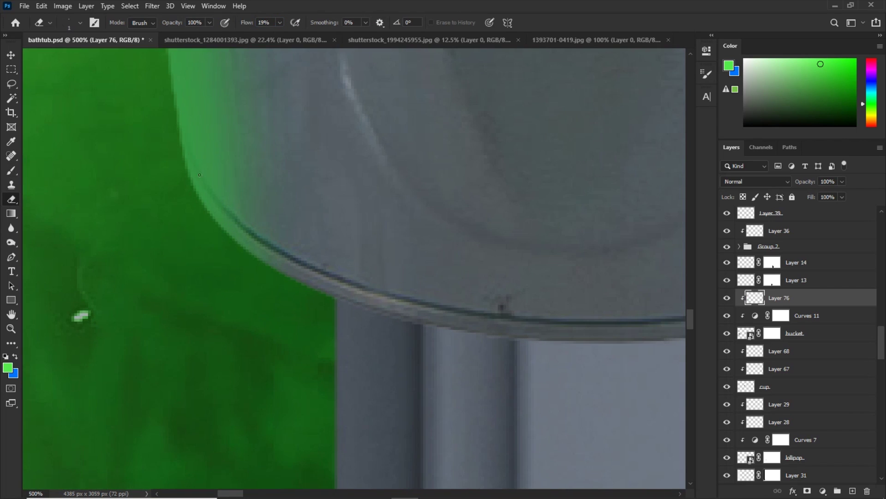
key(ctrl+minus)
key(ctrl+minus)
key(ctrl+minus)
key(b)
drag(277, 152, 319, 317)
Erase the green spill around the bucket handle's lower end with a size 10 eraser at 19% flow
key(e)
key(ctrl+plus)
key(bracketright)
key(bracketright)
key(bracketright)
key(bracketright)
key(bracketright)
key(bracketright)
key(bracketright)
key(bracketright)
key(bracketright)
key(bracketright)
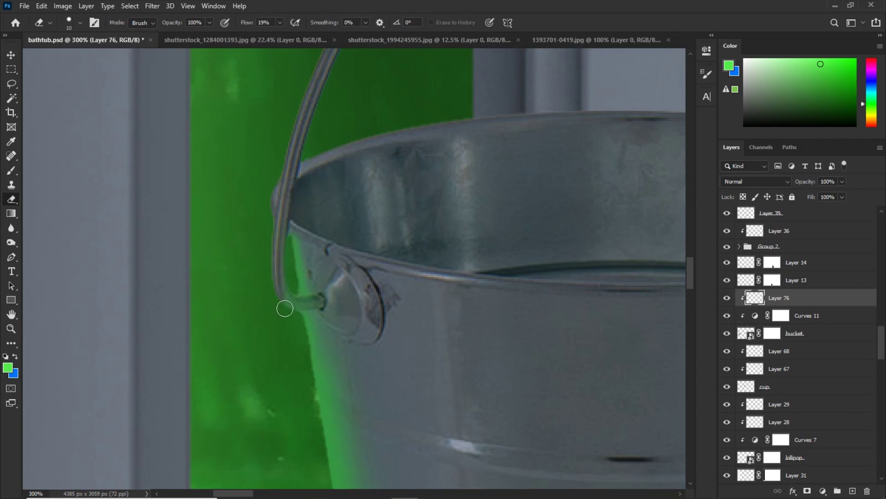
drag(283, 287, 309, 301)
Paint green edge light along the outer arc of the bucket handle, from its lower end toward the tentacle, at 16% flow
key(b)
scroll(273, 229, up, 4)
scroll(259, 250, right, 1)
key(bracketright)
key(bracketright)
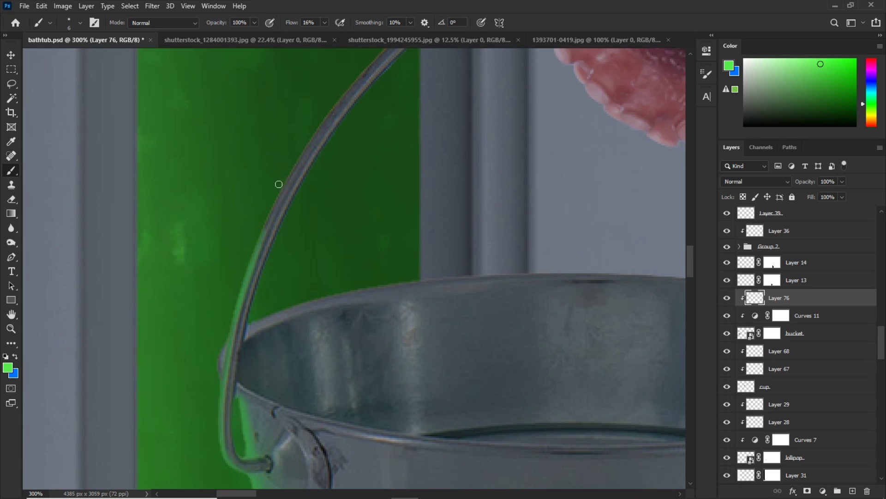
key(bracketleft)
key(ctrl+plus)
scroll(341, 123, up, 5)
scroll(341, 122, right, 3)
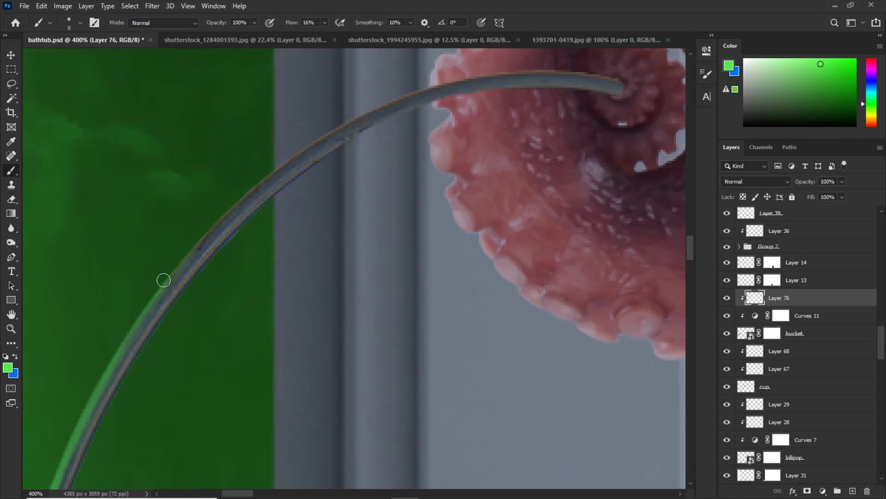
key(e)
scroll(546, 126, down, 4)
scroll(557, 178, left, 5)
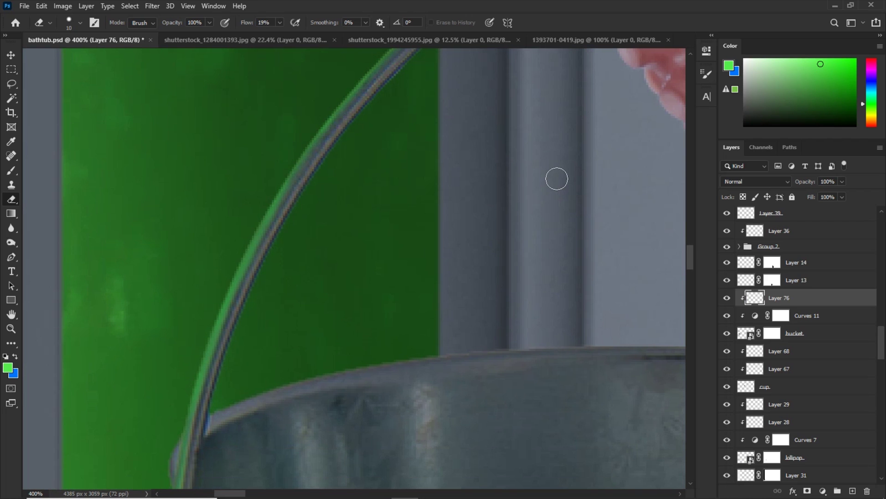
Paint thin green edge light along the bucket's back rim and around the handle mount at 16% flow
scroll(557, 178, down, 3)
scroll(186, 295, up, 1)
key(b)
drag(251, 198, 424, 149)
mouse_move(424, 149)
mouse_down()
mouse_move(245, 218)
mouse_move(465, 192)
mouse_up()
drag(64, 400, 284, 303)
key(bracketleft)
key(bracketleft)
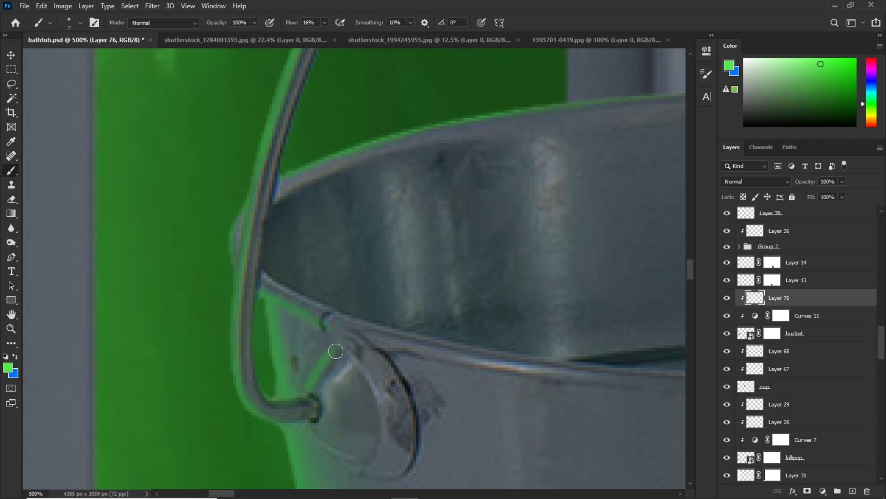
key(bracketright)
key(bracketright)
scroll(336, 351, down, 2)
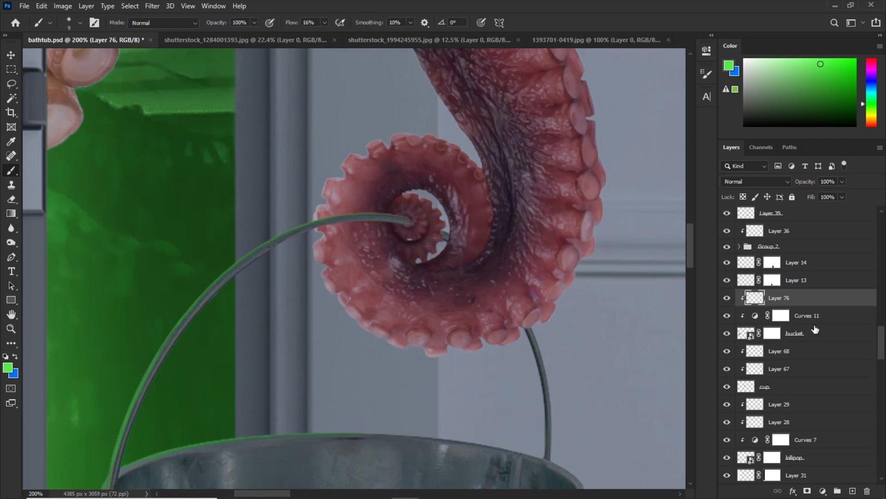
Shade the bucket softly with a large black brush at 3% flow, touch up its green light at 9% flow, and save
key(x)
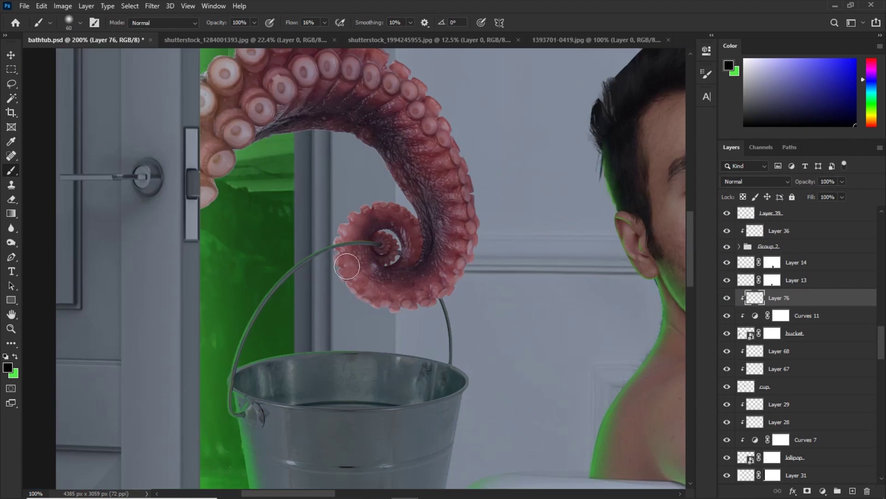
scroll(407, 194, down, 5)
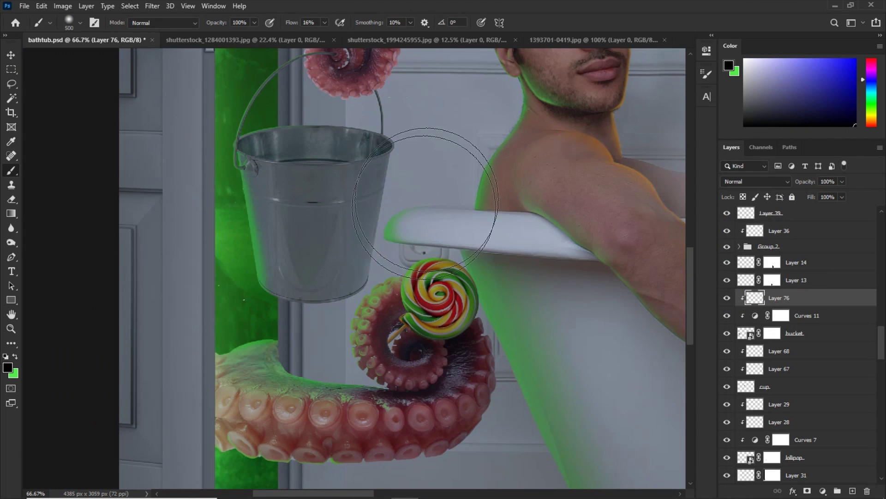
key(ctrl+0)
drag(136, 297, 355, 268)
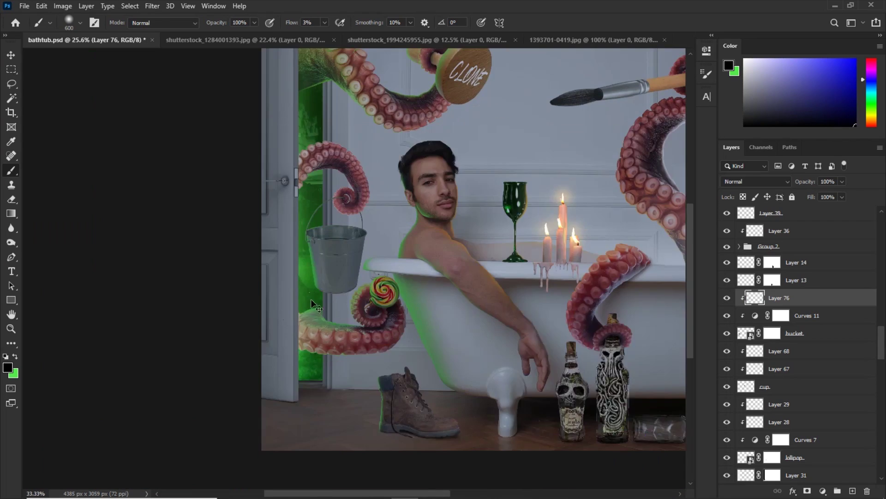
key(ctrl+plus)
key(ctrl+plus)
key(ctrl+plus)
key(x)
key(bracketright)
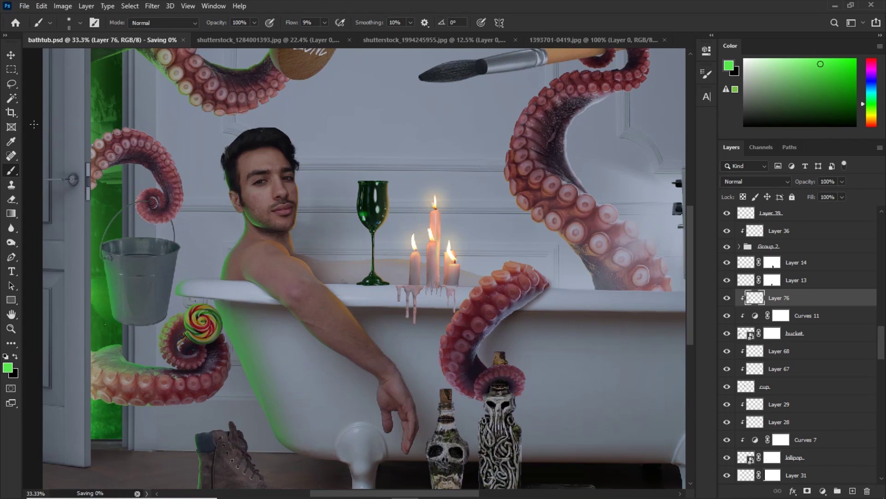
Fill a new layer clipped to the bucket-holding tentacle with green, in Color blend mode at 10% opacity
key(v)
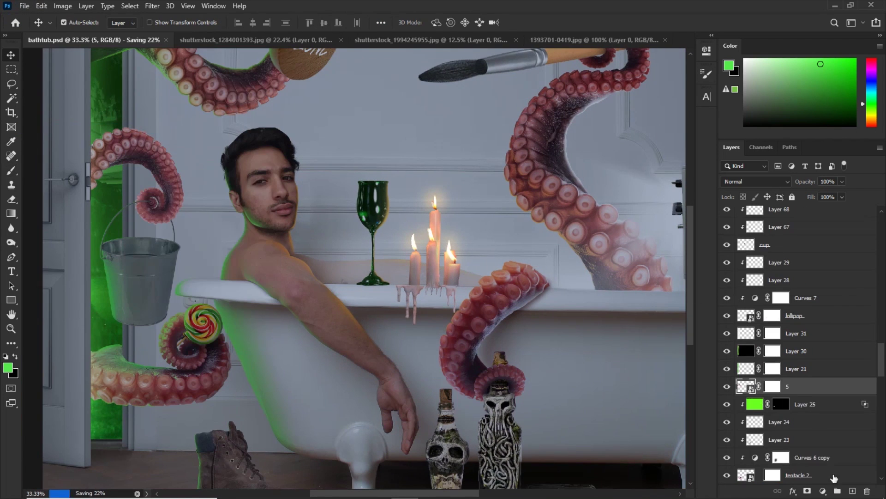
key(alt+BackSpace)
click(755, 182)
click(727, 436)
key(1)
key(9)
key(e)
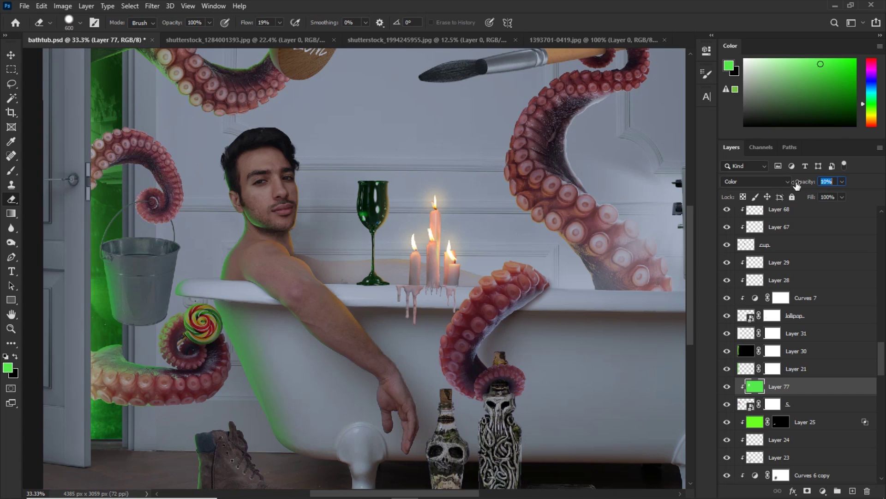
Add a clipped Curves adjustment to the bucket-holding tentacle, raise the Green channel's highlights, and paint on the adjustment's mask
click(823, 491)
click(831, 343)
click(612, 236)
click(608, 99)
click(600, 127)
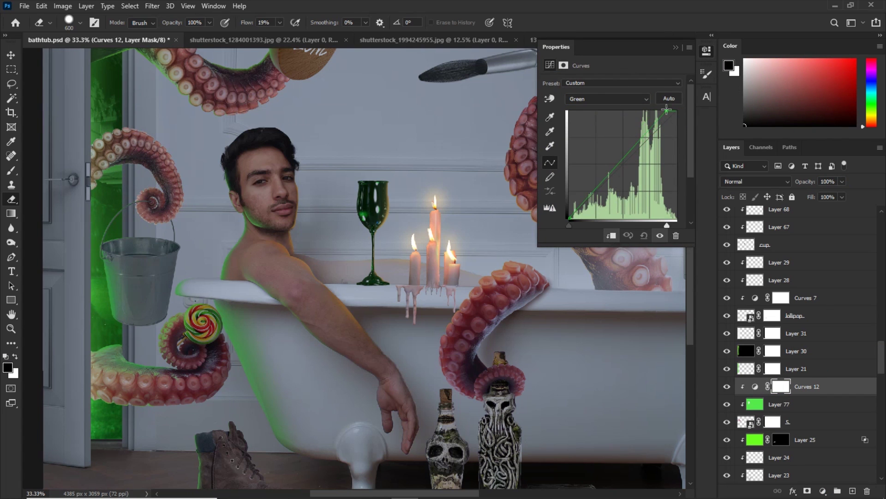
key(b)
key(ctrl+plus)
key(ctrl+plus)
mouse_move(154, 190)
mouse_down()
mouse_move(343, 276)
mouse_move(516, 304)
mouse_up()
Create a new clipped layer and paint green light on the tentacle's suckers beside the doorway at 19% flow
click(852, 490)
key(ctrl+alt+g)
key(ctrl+minus)
key(ctrl+plus)
key(ctrl+plus)
key(ctrl+plus)
key(bracketleft)
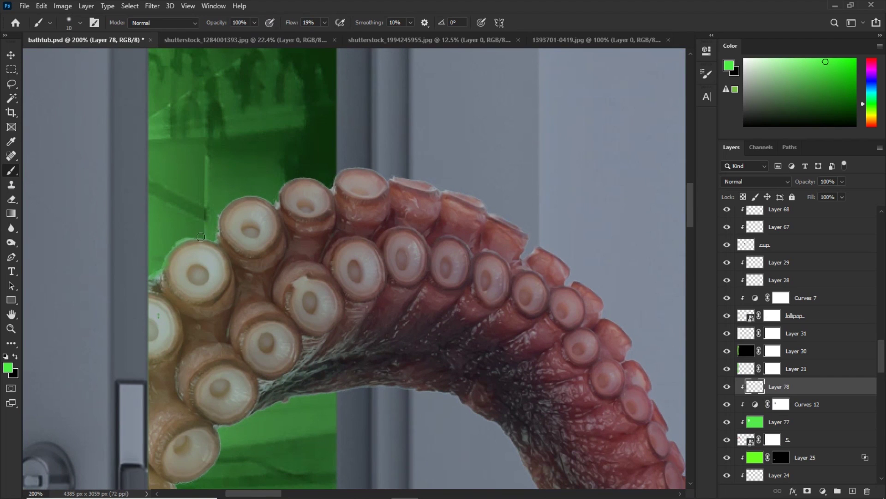
key(bracketright)
Paint green rim light along the underside of the tentacle's arch down to the curled tip
scroll(167, 287, down, 3)
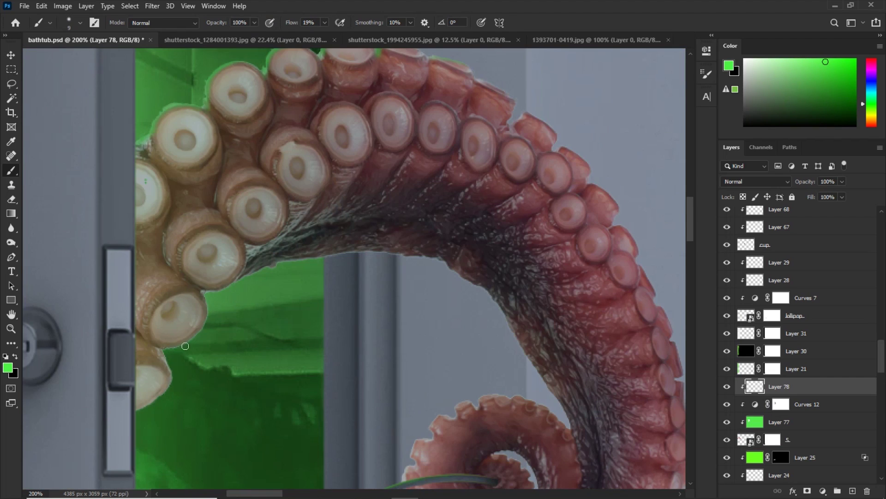
scroll(309, 264, down, 2)
scroll(309, 264, right, 4)
key(bracketleft)
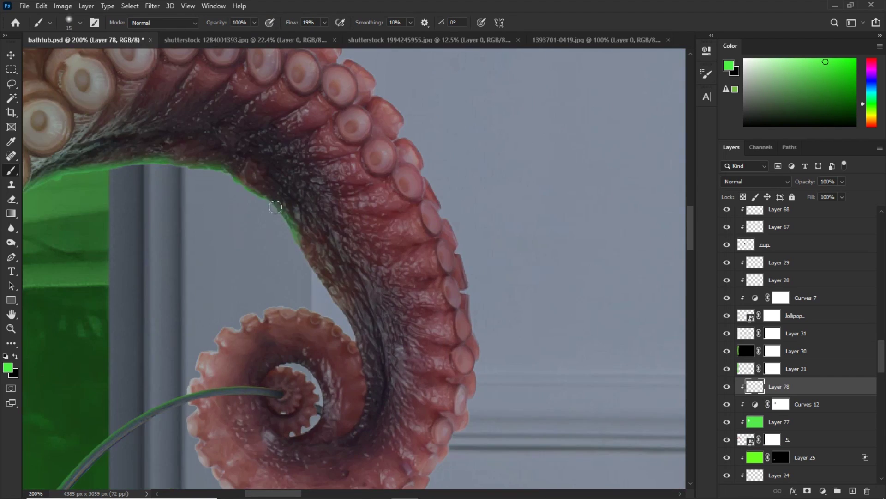
key(ctrl+plus)
key(bracketright)
key(bracketright)
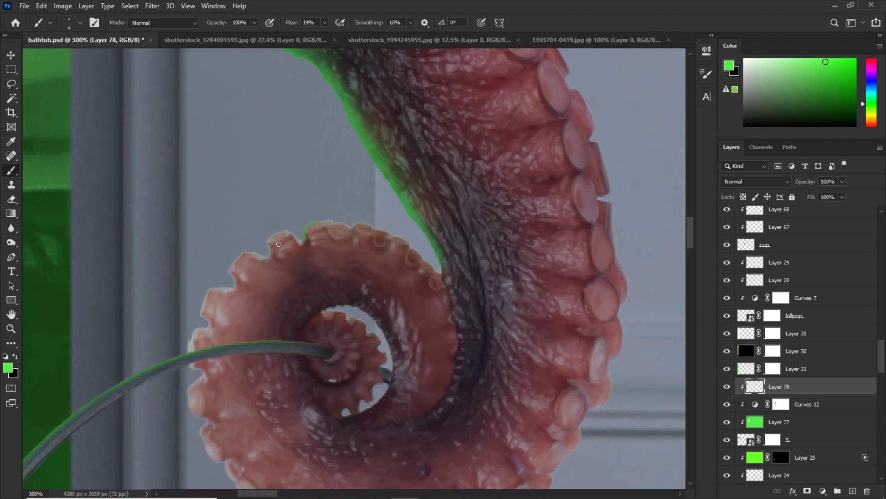
Dab green light onto the doorway-facing sides of the suckers around the tentacle's curled tip with a small brush
scroll(226, 272, down, 4)
scroll(226, 272, left, 2)
key(bracketright)
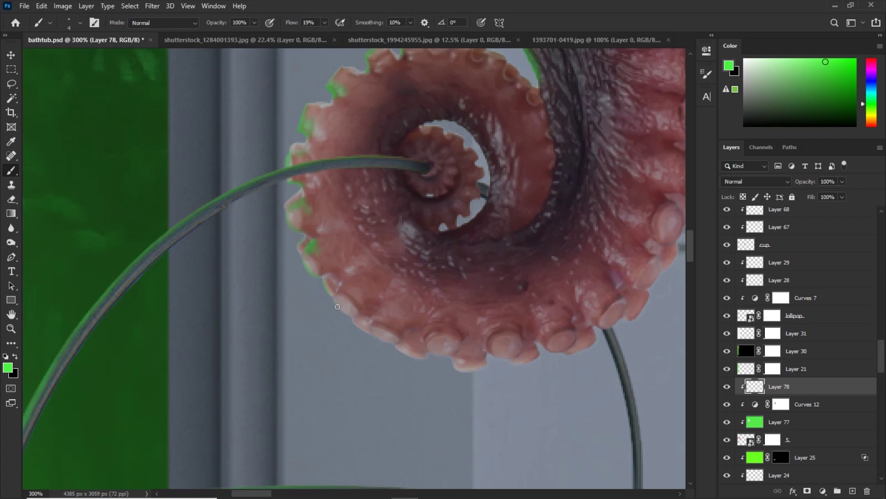
key(bracketright)
key(bracketright)
key(bracketright)
key(bracketright)
scroll(253, 263, down, 1)
scroll(252, 263, right, 3)
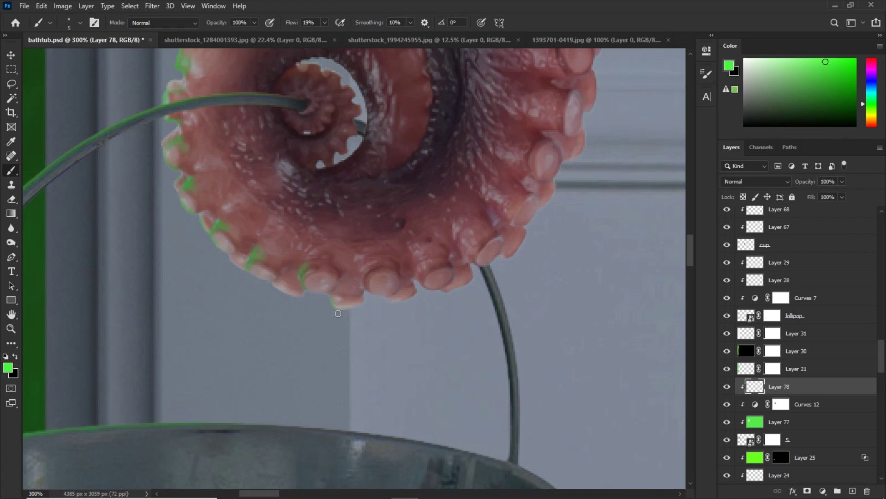
Add green accents to the suckers along the top of the arch and soften the light with an eraser at 2% flow
key(ctrl+minus)
drag(348, 65, 329, 239)
key(ctrl+minus)
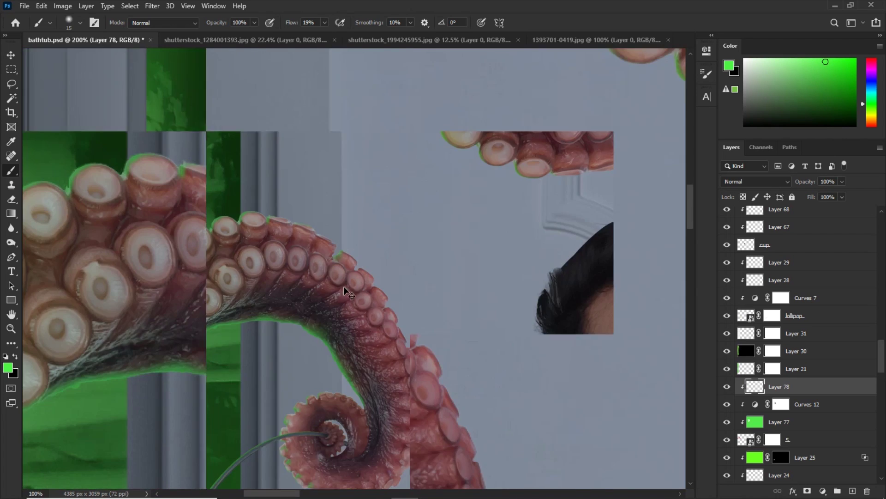
key(ctrl+plus)
drag(252, 398, 271, 112)
drag(386, 225, 272, 83)
key(e)
key(ctrl+minus)
key(e)
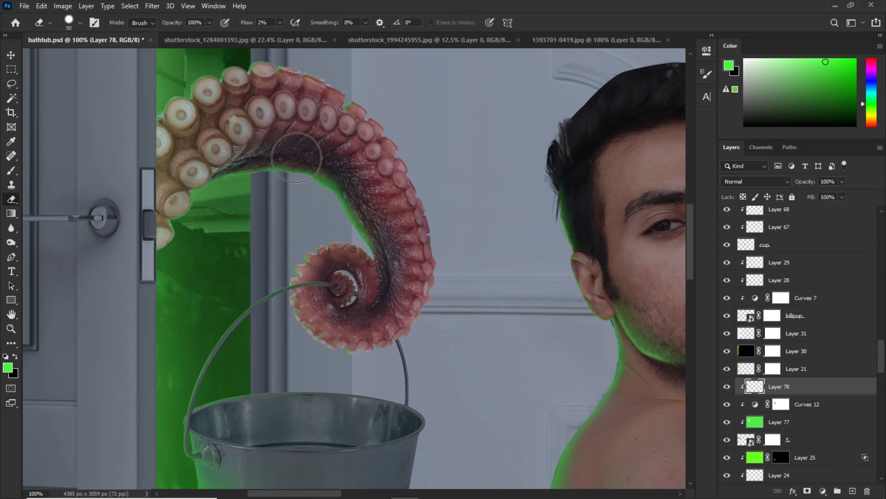
Hide the tentacle's green Color fill layer and shade its doorway end in black on a new clipped layer at 70% opacity
click(755, 427)
click(726, 422)
key(ctrl+minus)
key(ctrl+0)
key(ctrl+alt+shift+n)
key(b)
key(x)
key(ctrl+plus)
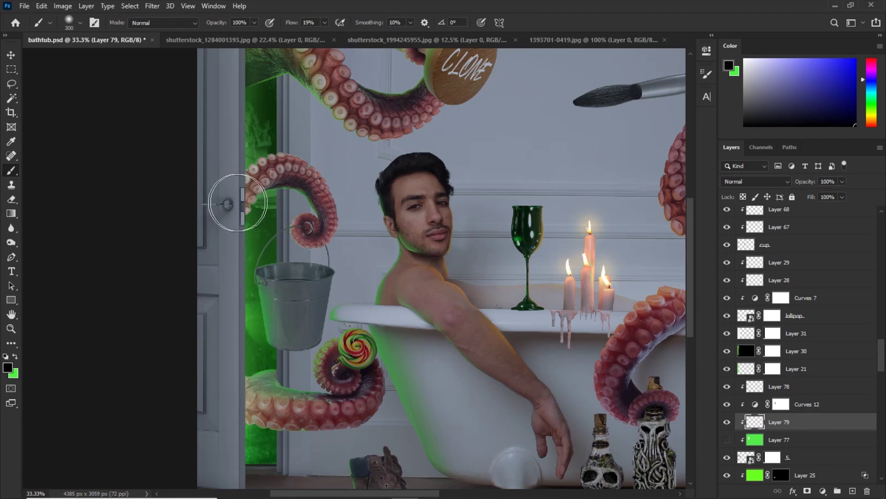
key(ctrl+minus)
key(v)
key(7)
Shade the lower tentacle's doorway end in black on a new clipped layer, and reduce that layer's opacity to 58%
right_click(322, 165)
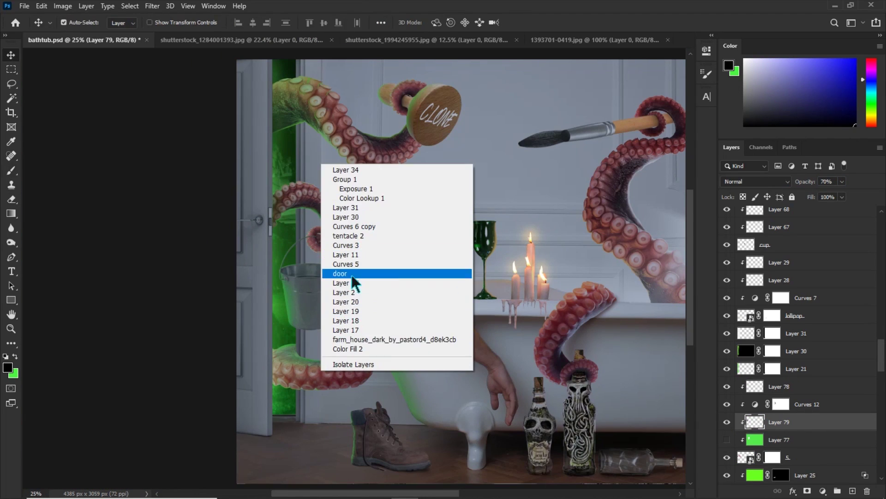
click(352, 276)
key(ctrl+alt+shift+n)
key(b)
drag(806, 181, 783, 184)
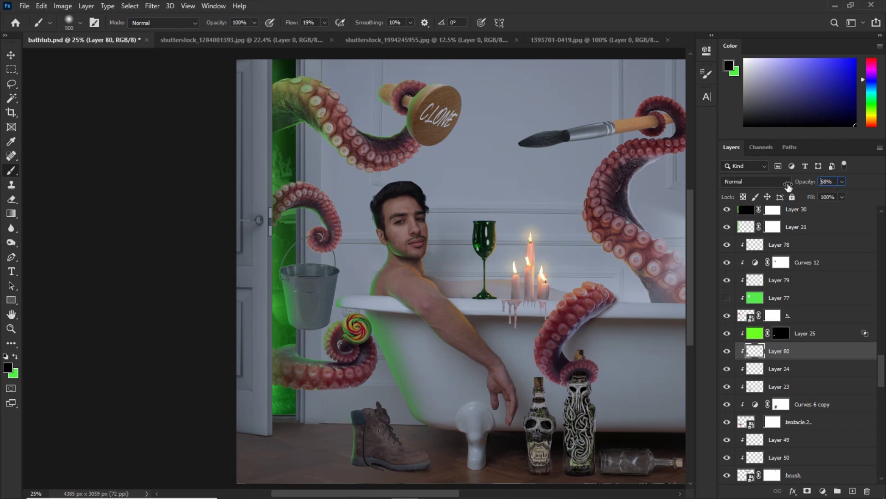
Toggle the doorway glow layers to compare, then reselect the lower tentacle's shading layer and set its opacity to 82%
key(v)
click(284, 231)
scroll(723, 442, down, 1)
click(727, 386)
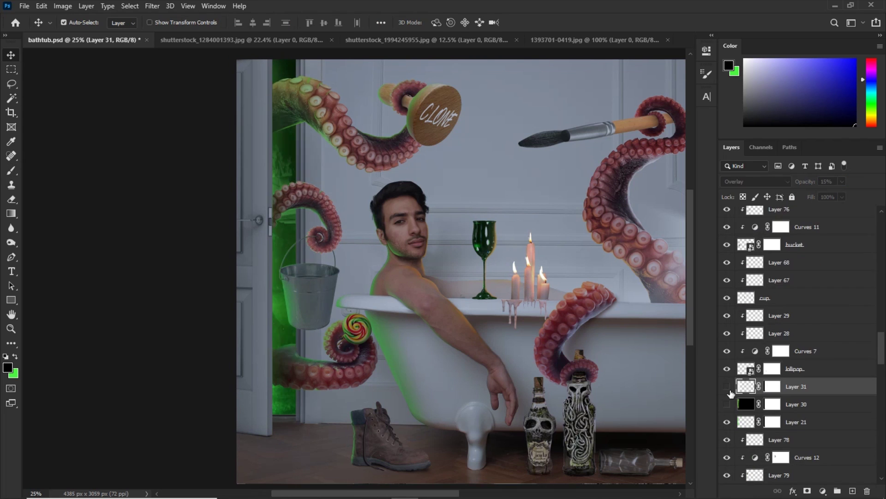
click(727, 386)
scroll(729, 388, up, 19)
right_click(299, 371)
click(318, 311)
key(b)
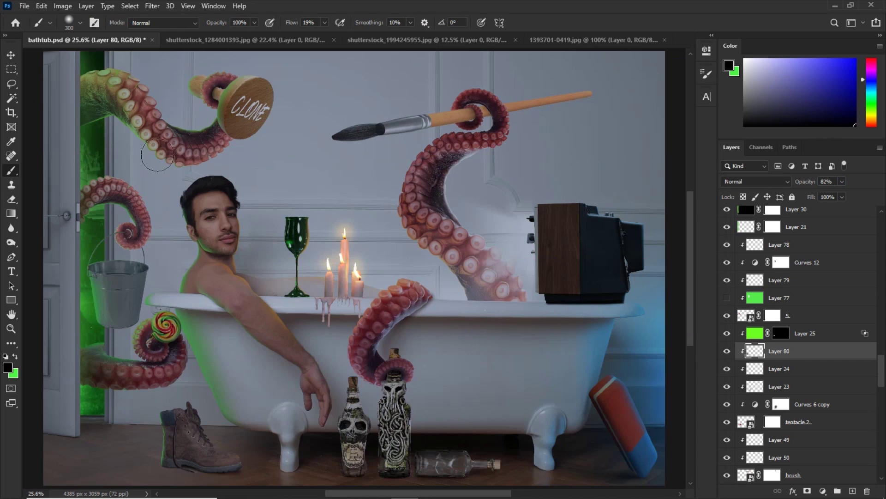
Shade the upper tentacle's doorway end in black on a new clipped layer at 85% opacity, and save the file
right_click(140, 103)
click(166, 138)
key(b)
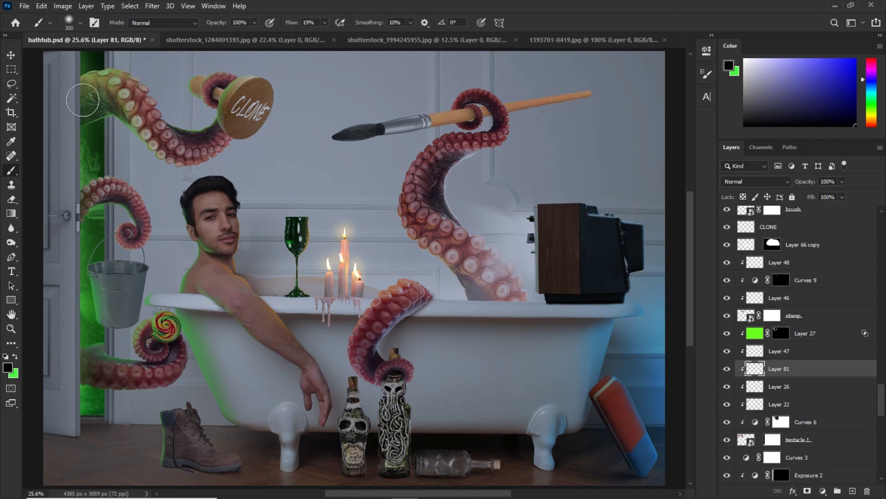
key(bracketleft)
key(ctrl+minus)
key(ctrl+s)
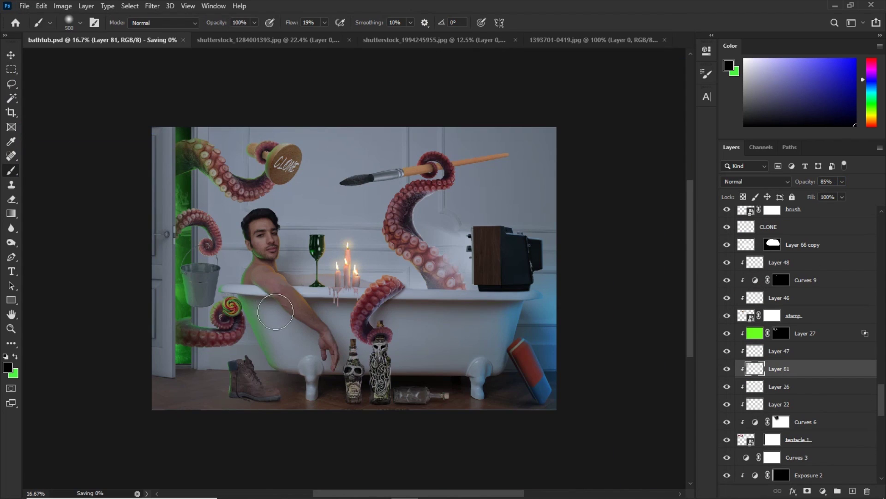
Place the Light-Rays-21 image near the doorway and set its blend mode to Screen
scroll(882, 406, down, 2)
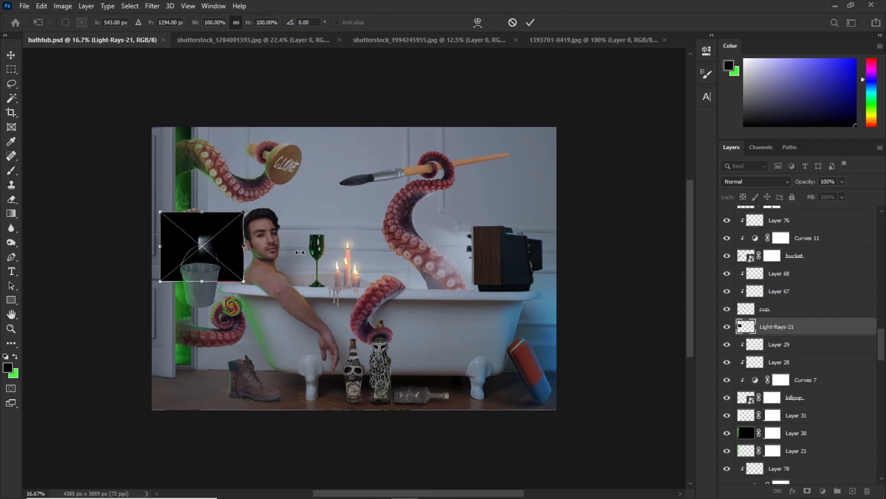
key(ctrl+minus)
drag(278, 194, 282, 93)
key(Return)
key(ctrl+plus)
click(756, 181)
click(743, 267)
Move the light rays layer up between the bottle copy layers and stretch it across the doorway to 356% width and 1231.47% height
key(ctrl+plus)
drag(799, 327, 781, 242)
key(ctrl+t)
key(ctrl+minus)
key(ctrl+minus)
key(ctrl+minus)
key(ctrl+minus)
key(ctrl+minus)
drag(315, 367, 316, 368)
drag(314, 184, 315, 160)
key(ctrl+plus)
key(ctrl+plus)
key(ctrl+plus)
key(ctrl+plus)
key(ctrl+plus)
key(ctrl+plus)
key(ctrl+plus)
drag(142, 215, 342, 240)
key(ctrl+minus)
key(Return)
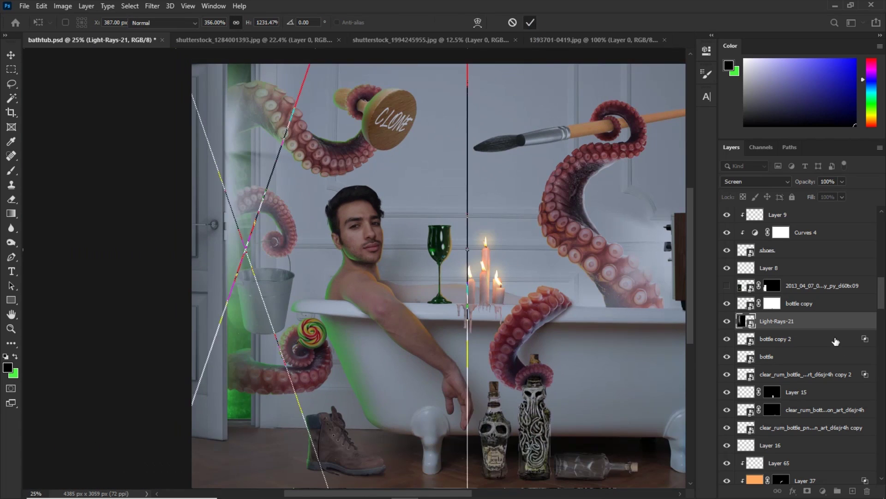
Add a layer mask to the Light-Rays-21 layer and rasterize its smart object content
scroll(815, 301, down, 5)
scroll(815, 301, up, 5)
click(807, 491)
double_click(772, 374)
drag(546, 157, 554, 158)
click(676, 46)
right_click(829, 374)
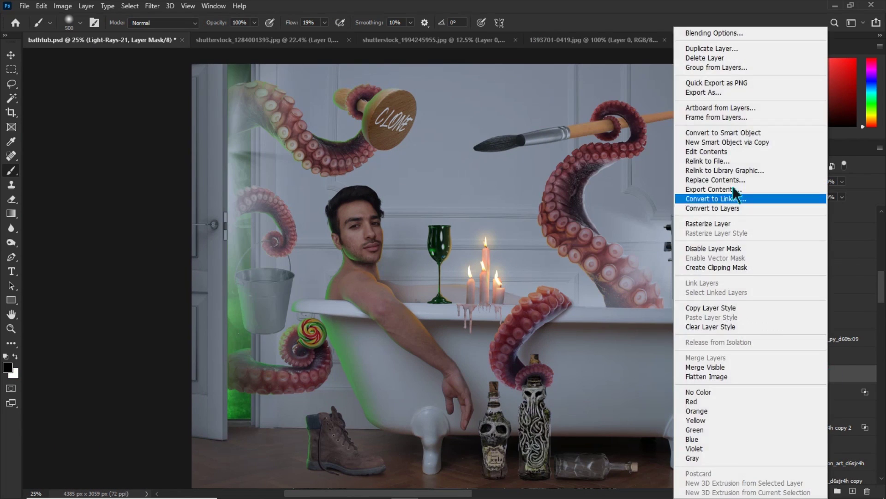
click(707, 224)
Colorize the light rays green with Hue/Saturation at hue 134, saturation +63 and lightness -47
key(ctrl+u)
click(766, 221)
drag(639, 214, 616, 216)
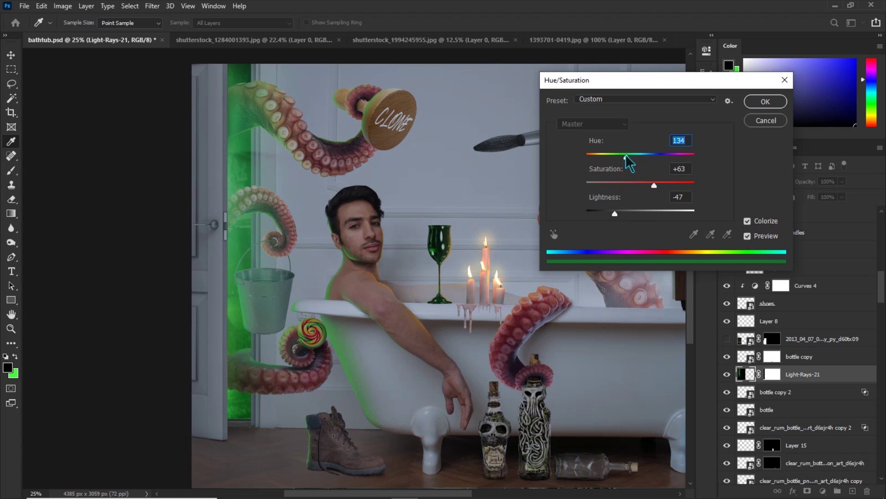
click(766, 101)
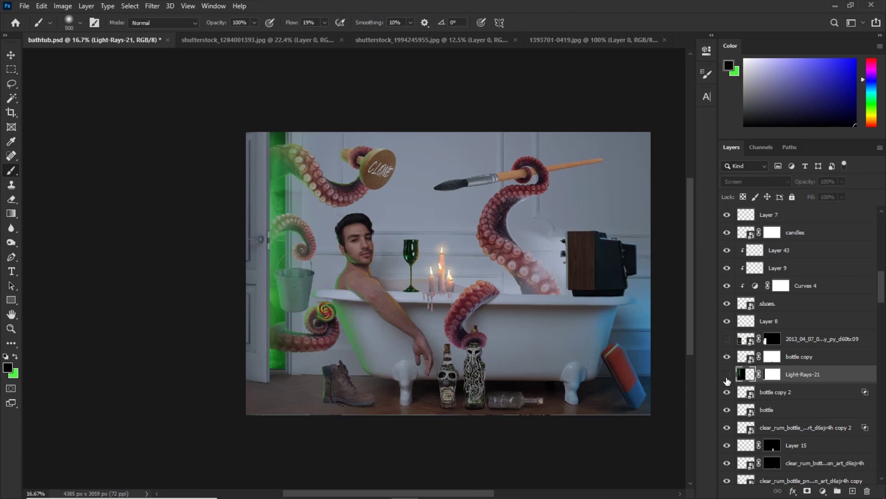
Soften the green light rays with a Gaussian Blur and set the layer's opacity to 62%
key(ctrl+plus)
click(153, 6)
mouse_move(185, 131)
click(318, 172)
key(Return)
drag(802, 182, 788, 185)
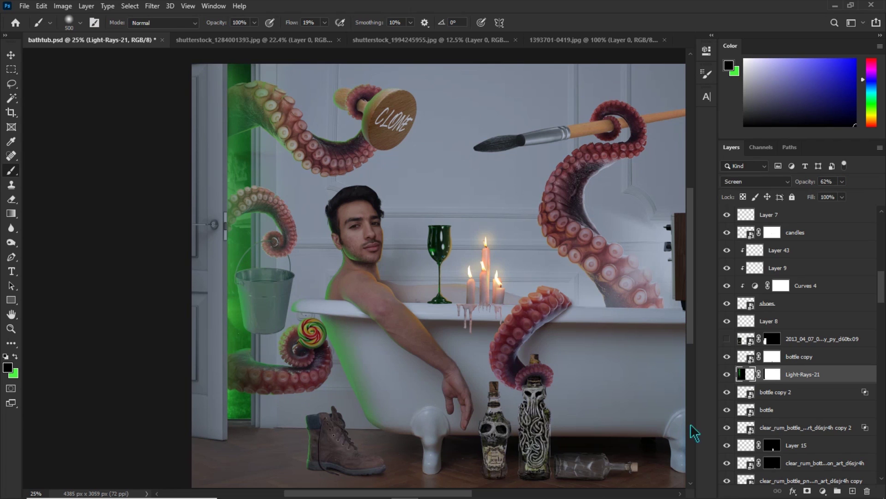
Add the text PAINT in the RedRock font above the bucket layers and color it white (ffffff)
key(ctrl+plus)
key(ctrl+plus)
right_click(352, 281)
click(396, 320)
key(t)
click(393, 213)
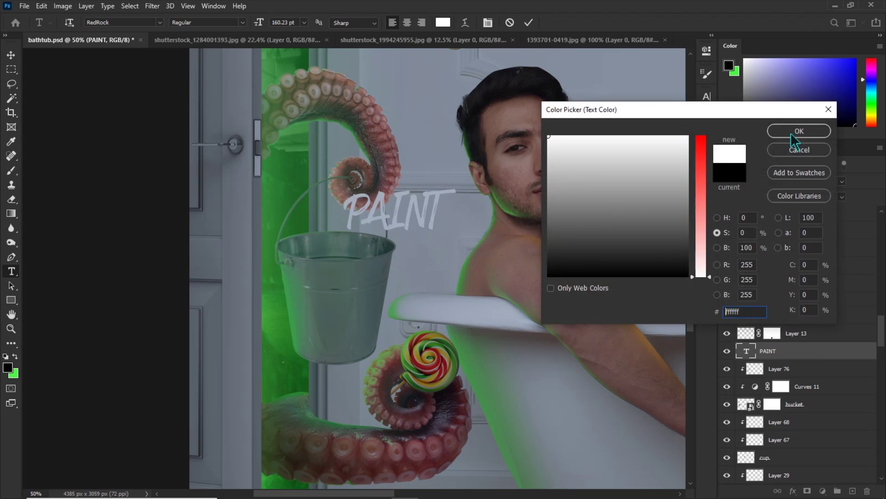
click(799, 132)
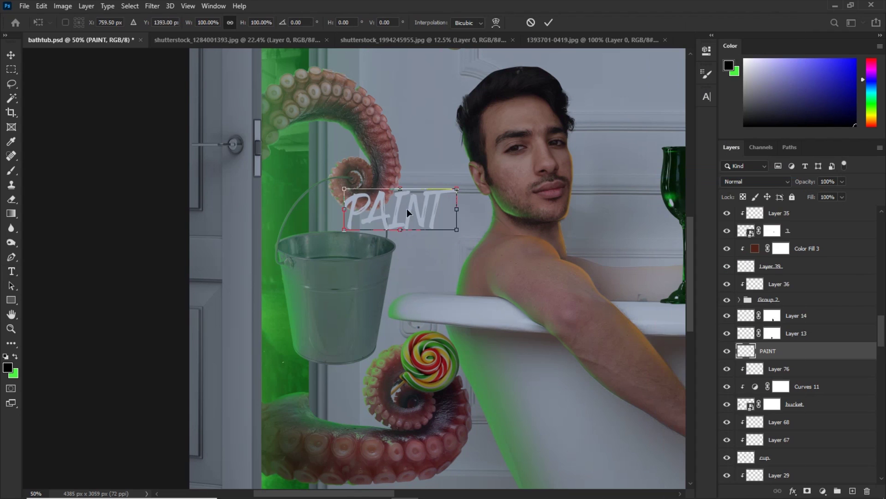
Move the PAINT lettering onto the bucket and warp it to follow the bucket's curved, tapering front
mouse_move(406, 208)
mouse_down()
mouse_move(368, 300)
mouse_move(395, 267)
mouse_move(389, 265)
mouse_up()
key(ctrl+t)
drag(418, 326, 383, 338)
mouse_move(417, 299)
mouse_down()
mouse_move(382, 303)
mouse_move(386, 309)
mouse_up()
drag(304, 326, 305, 342)
mouse_move(305, 285)
mouse_down()
mouse_move(335, 320)
mouse_move(307, 272)
mouse_up()
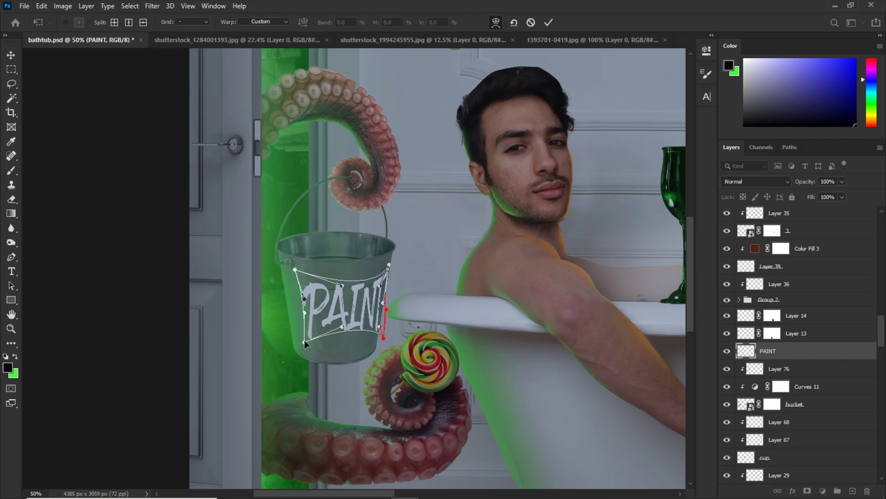
click(548, 23)
Blend the PAINT lettering into the bucket surface by adjusting its Blend If range in the layer's blending options
double_click(870, 352)
drag(743, 266, 642, 272)
click(840, 71)
Soften the PAINT lettering slightly with a Gaussian Blur
key(ctrl+plus)
key(ctrl+plus)
key(ctrl+plus)
key(ctrl+plus)
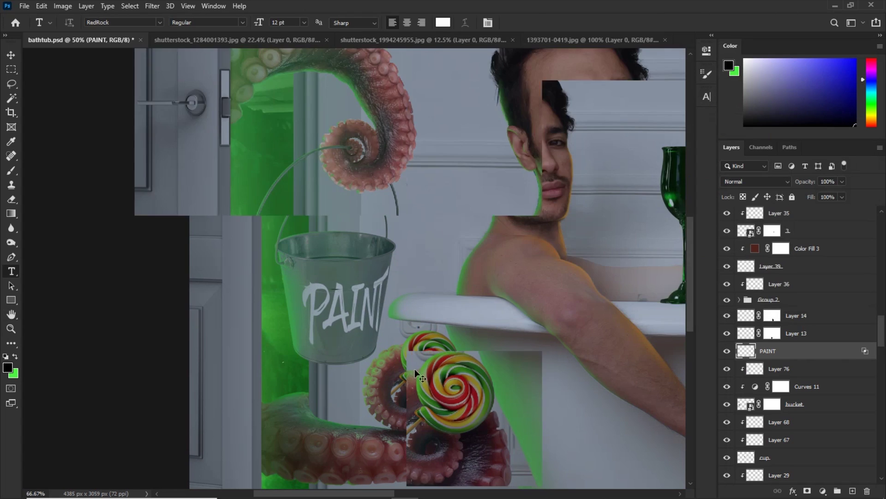
click(152, 7)
click(287, 169)
drag(454, 265, 448, 265)
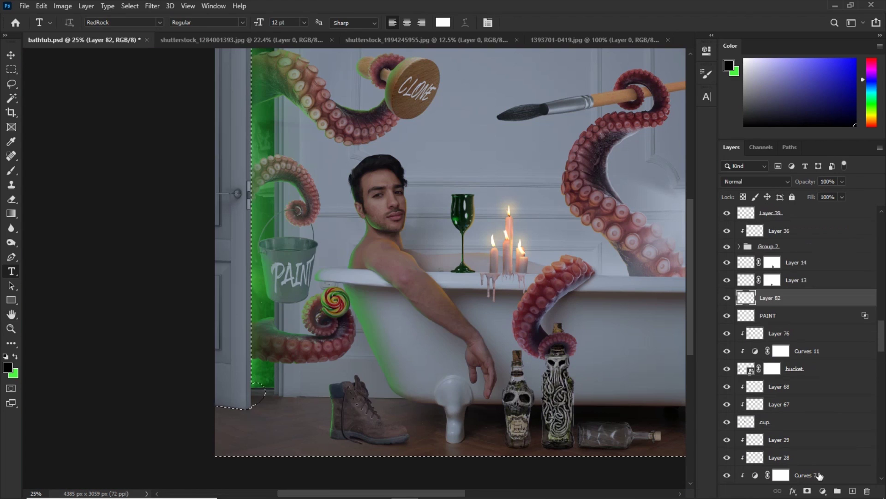
Paint a soft green haze spreading from the doorway into the room on Layer 82, with the open door masked out
right_click(318, 178)
key(Escape)
key(x)
key(bracketleft)
key(ctrl+minus)
key(bracketright)
key(bracketright)
key(bracketright)
key(ctrl+plus)
click(750, 56)
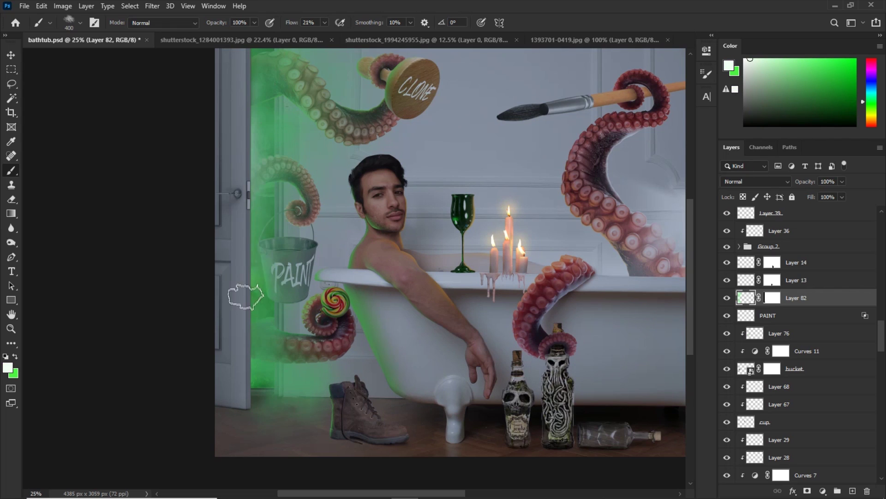
Set the doorway haze layer's opacity to 33% and add a new layer above it at 48% opacity
key(ctrl+minus)
drag(809, 186, 772, 186)
key(e)
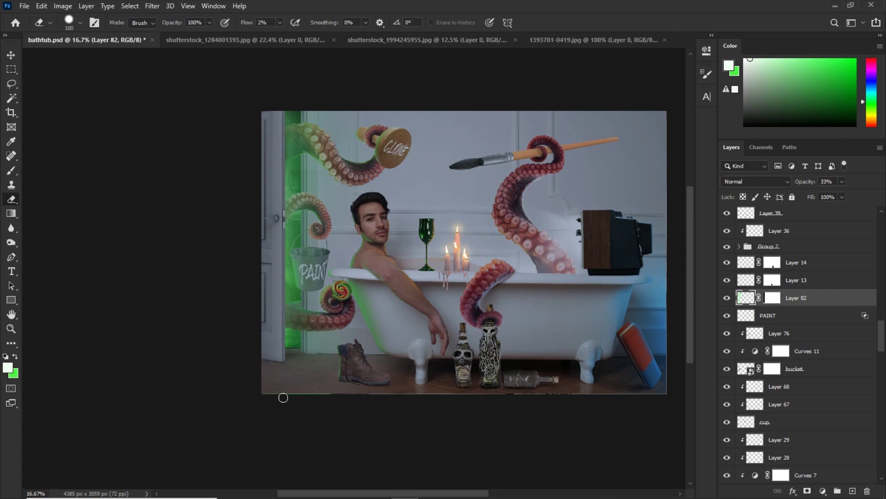
key(ctrl+plus)
key(b)
key(bracketleft)
key(bracketleft)
key(ctrl+shift+alt+n)
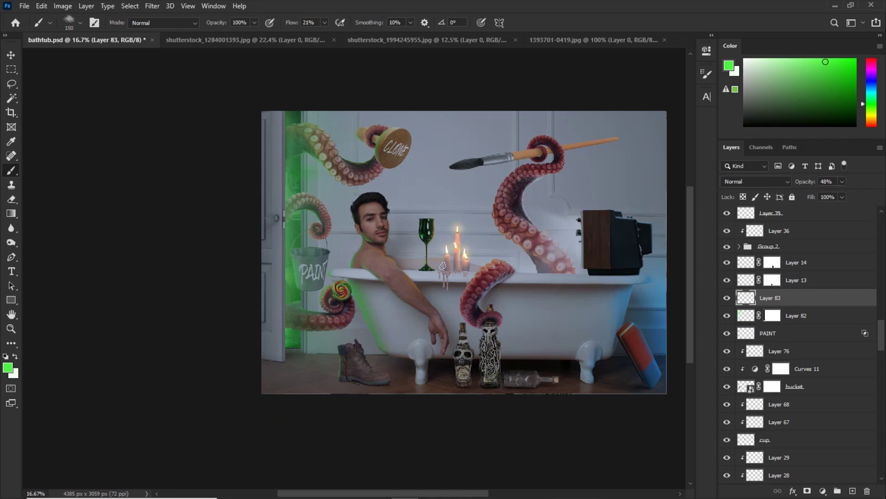
Convert the farm_house_dark background layer to a smart object and reapply the Gaussian Blur to it
right_click(733, 286)
click(614, 422)
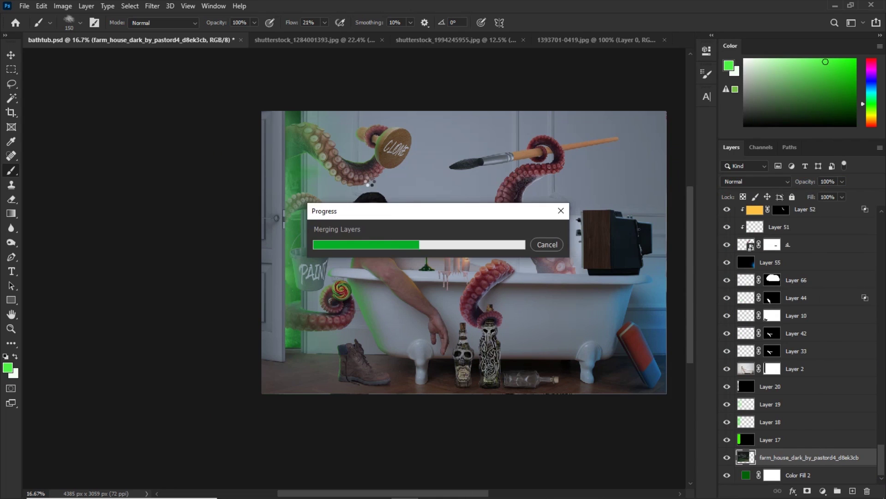
click(153, 6)
click(161, 18)
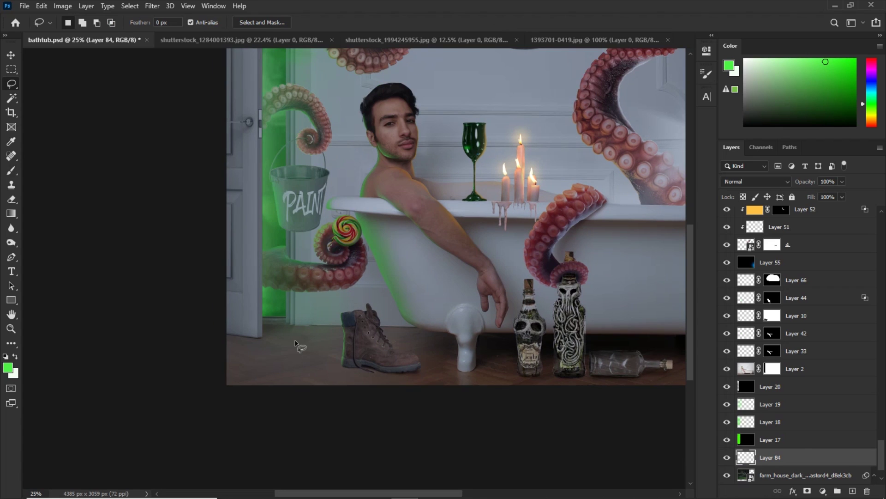
Fill a polygonal floor patch outside the doorway with green on Layer 84, placed above Layer 66 in Color Dodge mode
click(755, 181)
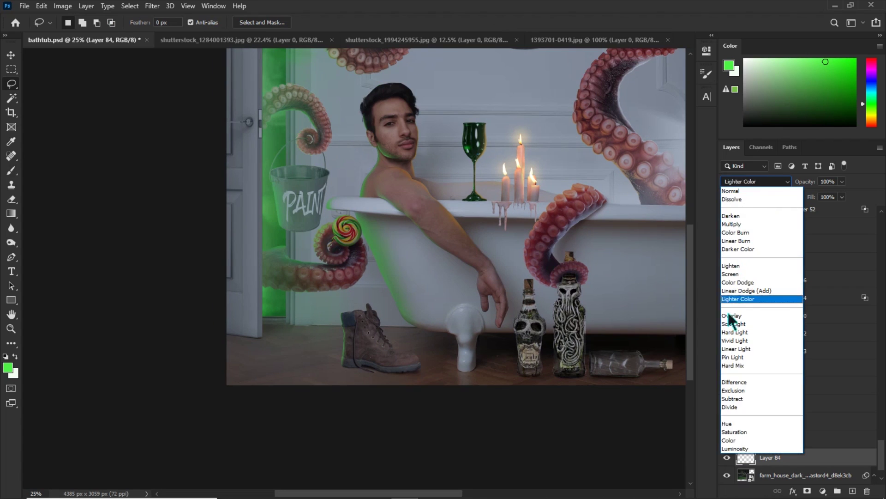
click(734, 408)
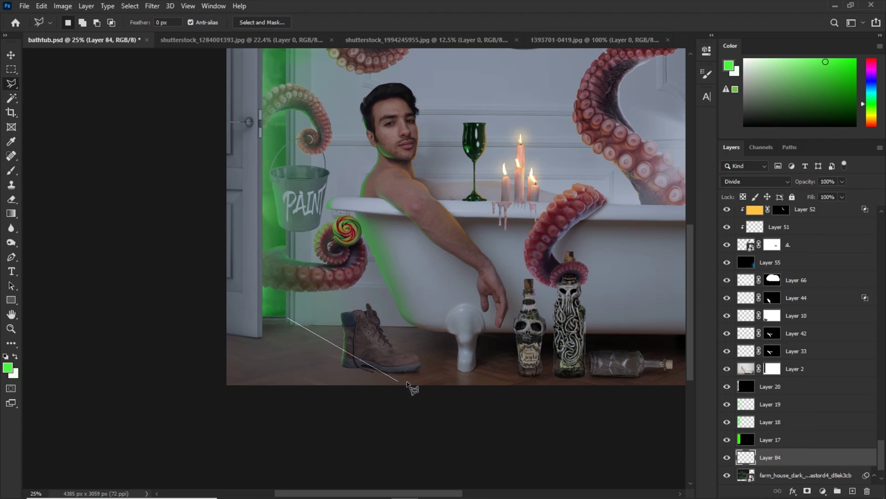
drag(771, 457, 743, 226)
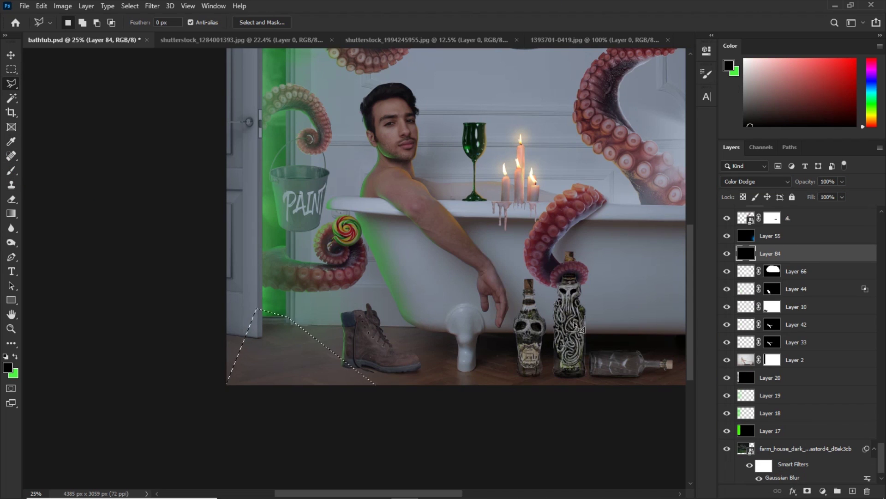
key(ctrl+BackSpace)
key(ctrl+d)
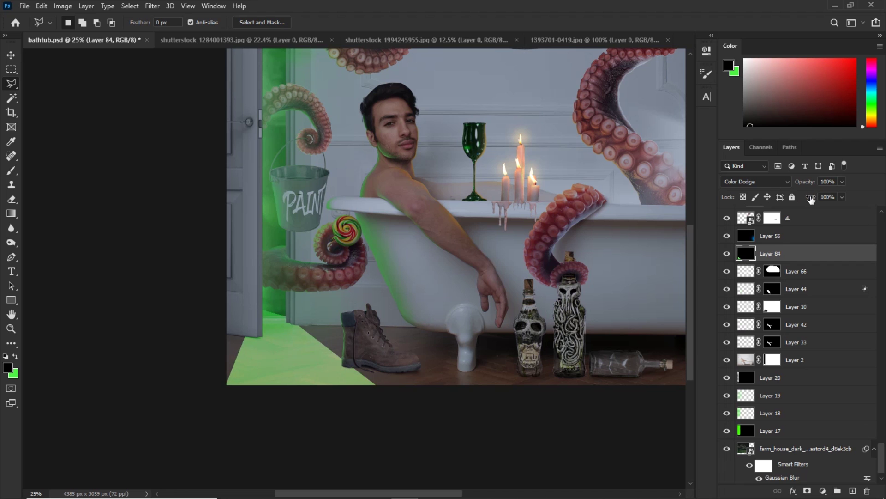
Convert the green floor light layer to a smart object and add a layer mask to it
right_click(813, 253)
click(683, 251)
click(808, 493)
Mask out the green floor light beneath the open door so it starts at the door's edge
key(b)
right_click(279, 319)
key(Escape)
scroll(366, 301, up, 2)
key(d)
key(x)
drag(366, 259, 335, 305)
drag(373, 274, 369, 358)
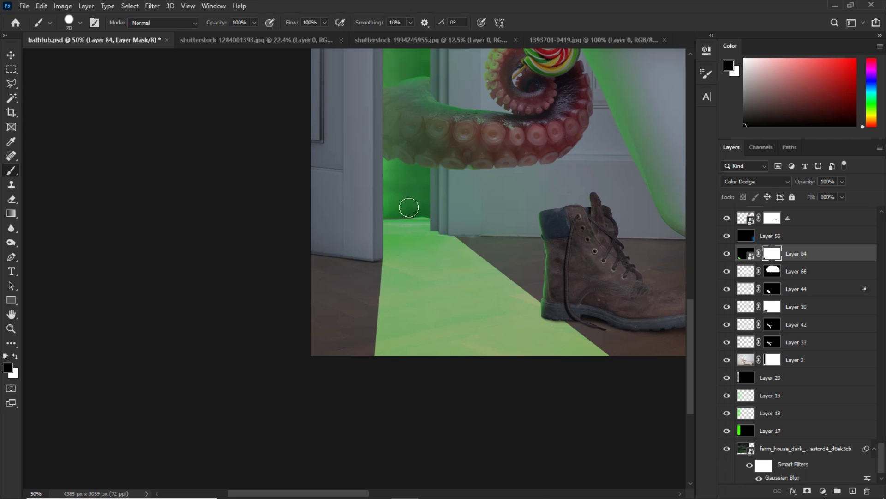
Refine the floor light's mask along the doorway threshold with a small brush of about 10 px
scroll(437, 221, up, 3)
key(bracketleft)
key(bracketleft)
key(bracketleft)
key(bracketleft)
key(bracketleft)
key(bracketleft)
key(bracketleft)
key(bracketleft)
key(bracketleft)
key(bracketleft)
key(bracketleft)
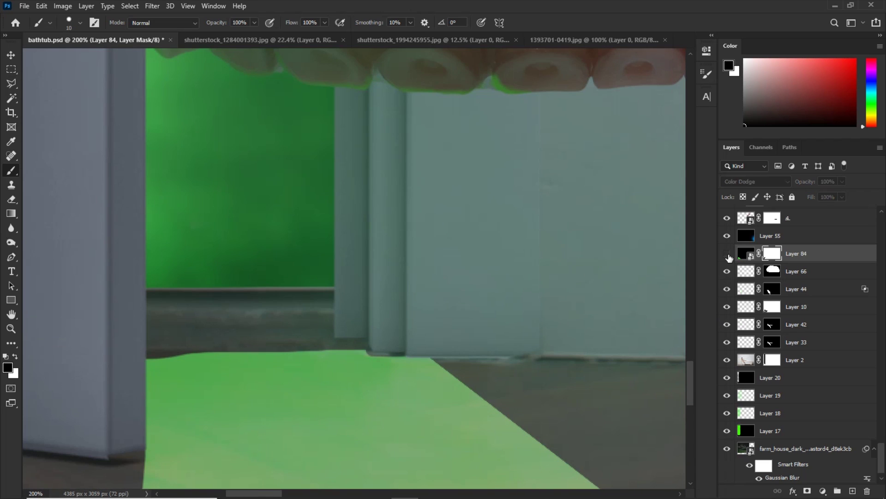
drag(140, 353, 295, 403)
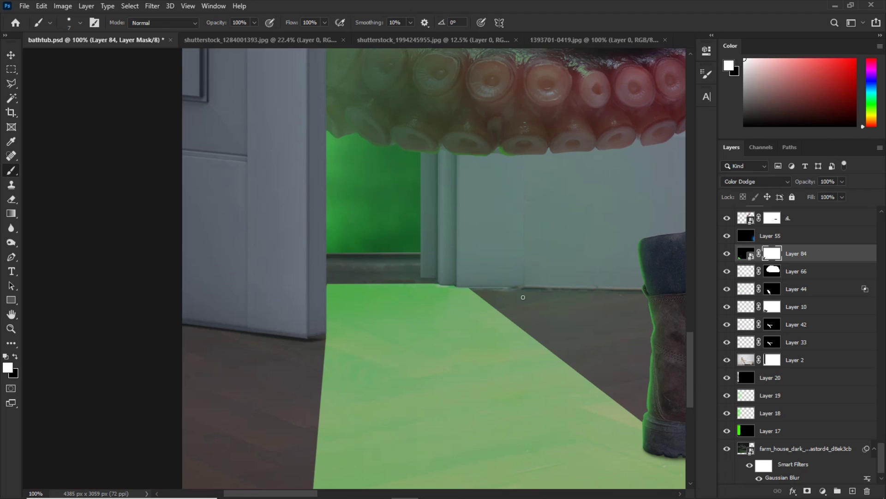
Try softening the green floor light with a Gaussian Blur of 8.4 pixels
click(152, 6)
click(293, 172)
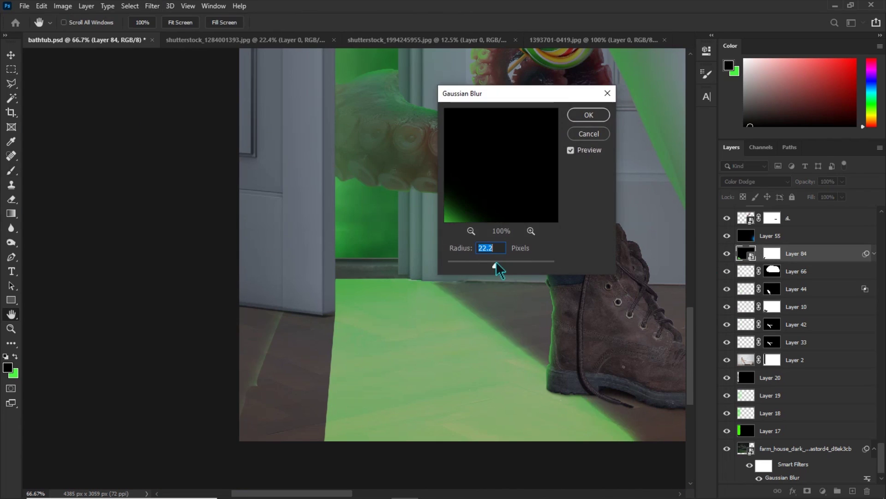
drag(496, 266, 480, 265)
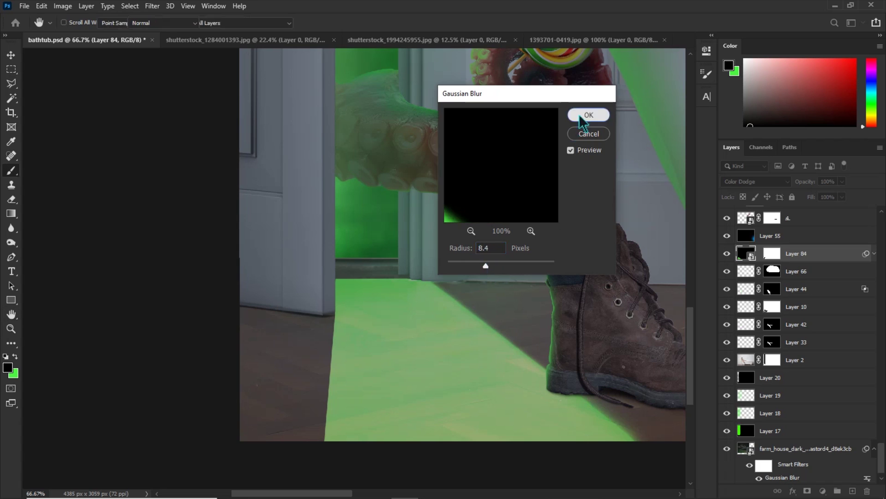
click(589, 114)
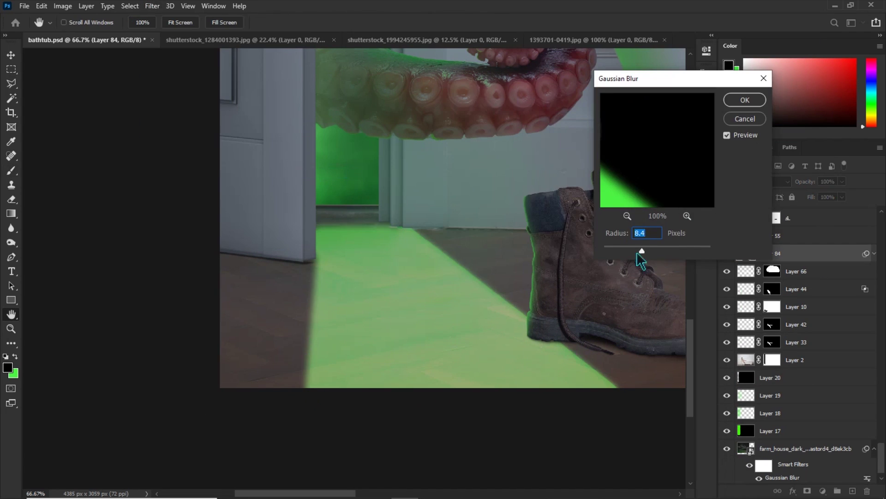
drag(642, 252, 640, 251)
Apply a Field Blur to the floor light with pins at the doorway and the near floor, using up to 26 px
click(312, 141)
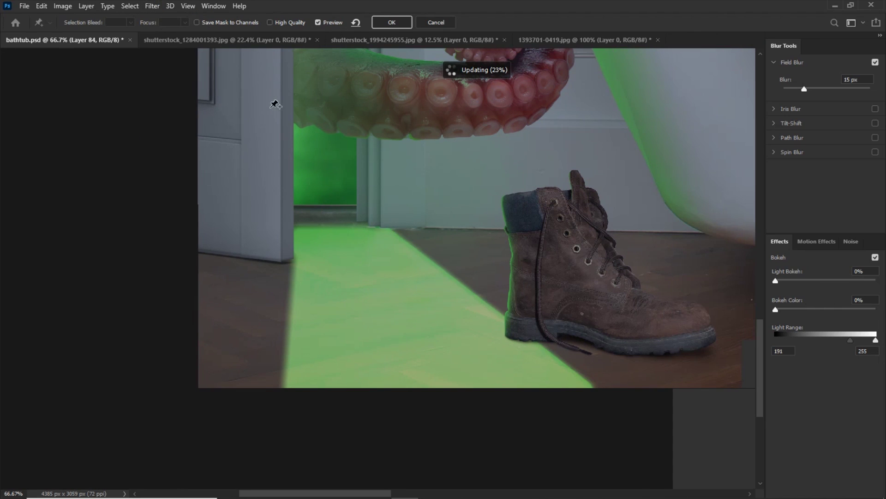
drag(804, 89, 792, 89)
key(ctrl+0)
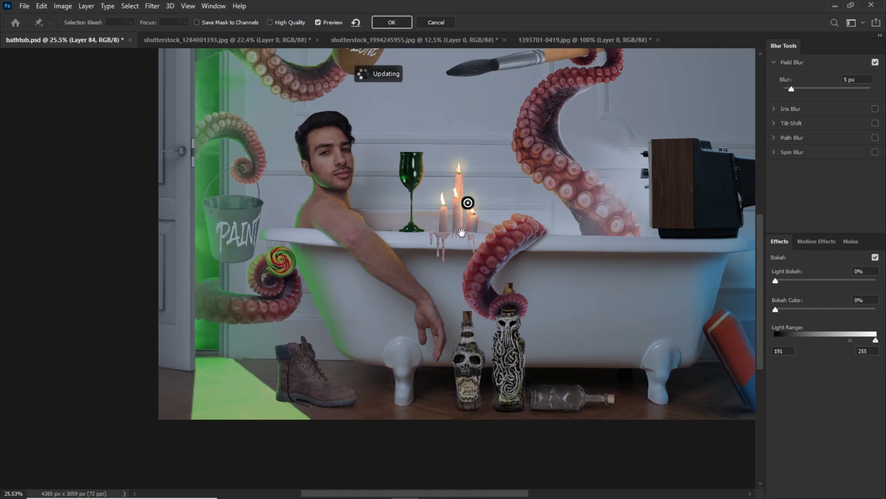
drag(347, 325, 256, 416)
click(214, 358)
drag(804, 89, 782, 90)
click(256, 416)
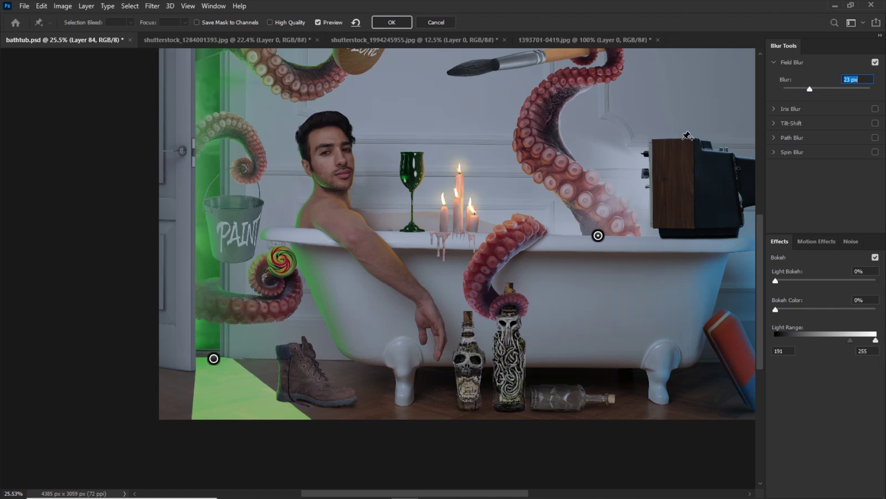
drag(809, 88, 811, 89)
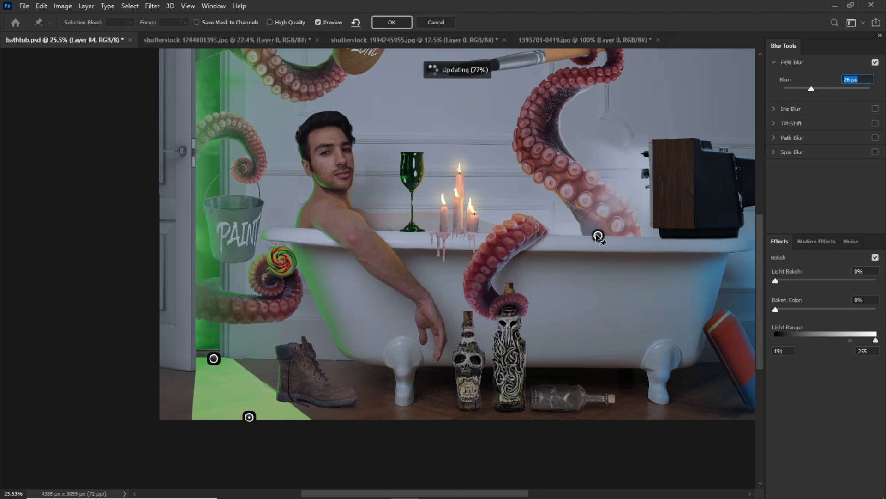
key(Return)
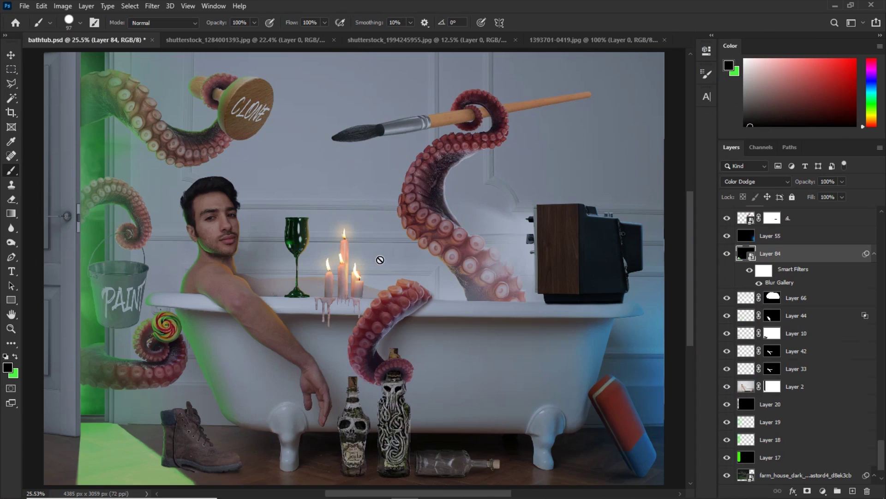
Soften the floor light's edges with the Blur tool and set the layer's fill to 48%
key(ctrl+plus)
key(ctrl+plus)
key(r)
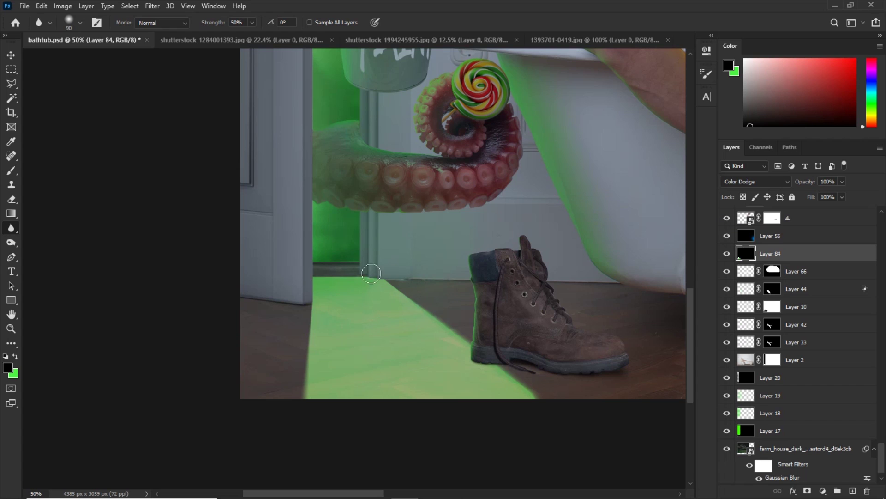
mouse_move(812, 200)
mouse_down()
mouse_move(799, 200)
mouse_move(811, 201)
mouse_up()
key(ctrl+0)
key(ctrl+plus)
key(ctrl+plus)
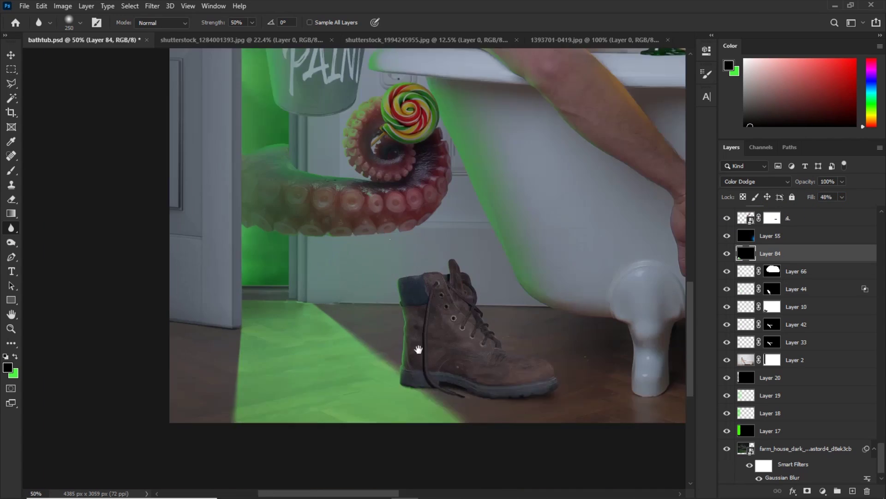
Add a layer mask to the green floor light layer and ready the brush for painting on it
drag(417, 350, 348, 262)
click(807, 490)
key(b)
key(x)
Select the boot's layers from Layer 8 up to Layer 43 and nudge the boot with its shadow toward the bathtub
key(v)
right_click(432, 279)
click(454, 335)
scroll(807, 402, up, 3)
shift+click(803, 304)
key(shift+Right)
click(785, 374)
click(728, 374)
click(727, 374)
shift+click(782, 305)
key(shift+Right)
key(shift+Right)
key(shift+Right)
key(shift+Right)
key(shift+Right)
key(shift+Right)
key(shift+Right)
key(shift+Right)
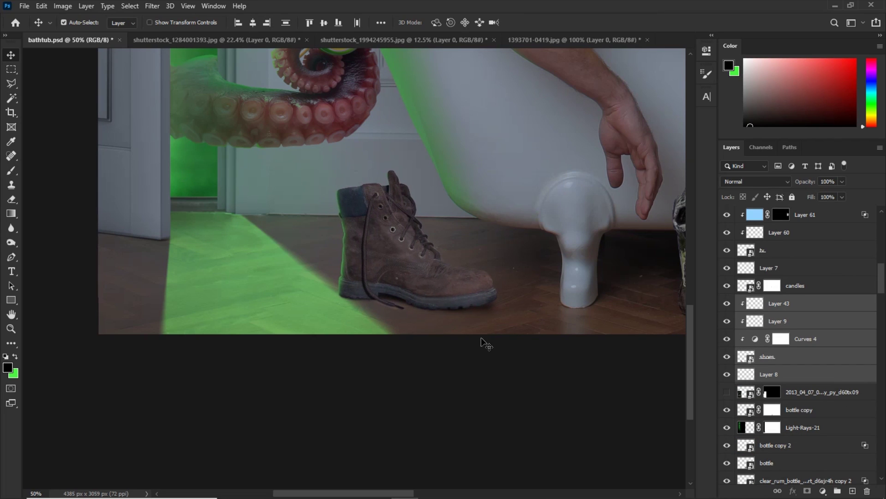
key(shift+Right)
Examine the whole composite and then the floor light around the doorway and boot
drag(881, 278, 880, 204)
key(ctrl+minus)
key(ctrl+0)
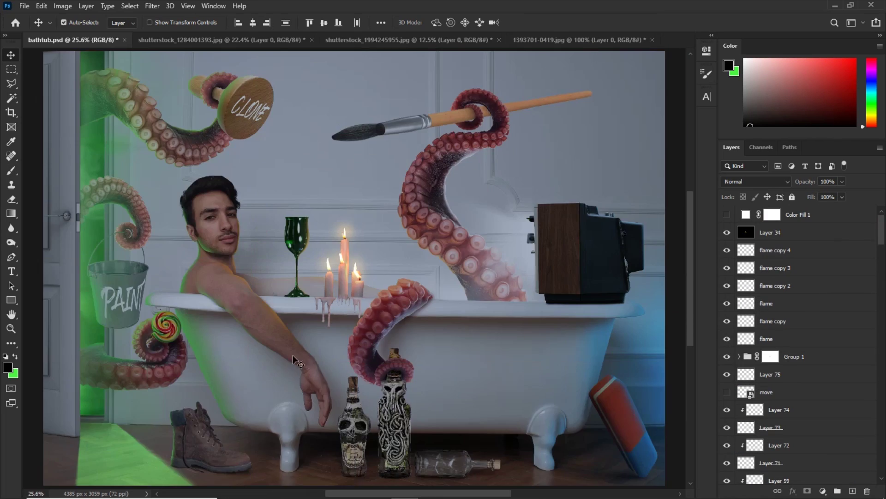
drag(106, 470, 326, 366)
key(ctrl+plus)
key(ctrl+plus)
key(ctrl+plus)
Check the Light-Rays-21 layer and toggle the Layer 82 doorway haze off and on to compare its effect
scroll(775, 333, down, 10)
scroll(772, 319, up, 2)
scroll(767, 295, down, 8)
scroll(743, 284, up, 1)
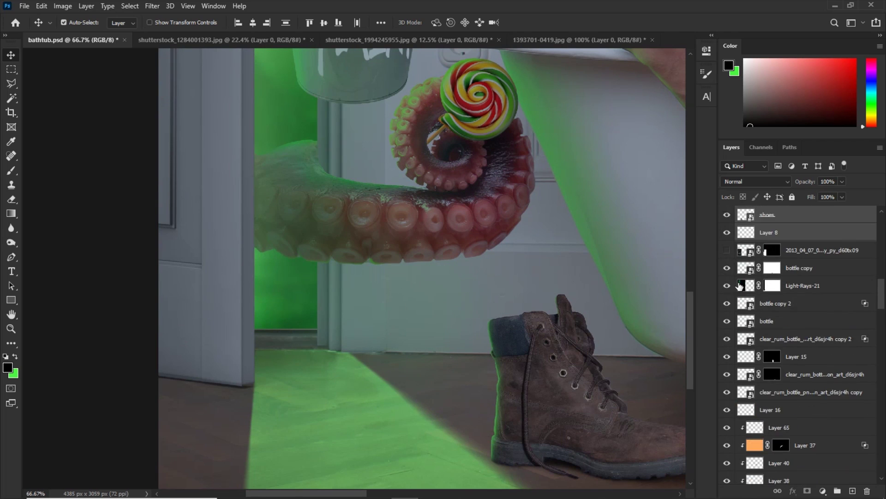
click(741, 284)
scroll(732, 414, down, 2)
scroll(731, 412, down, 8)
click(744, 370)
click(727, 371)
click(727, 371)
scroll(729, 360, up, 15)
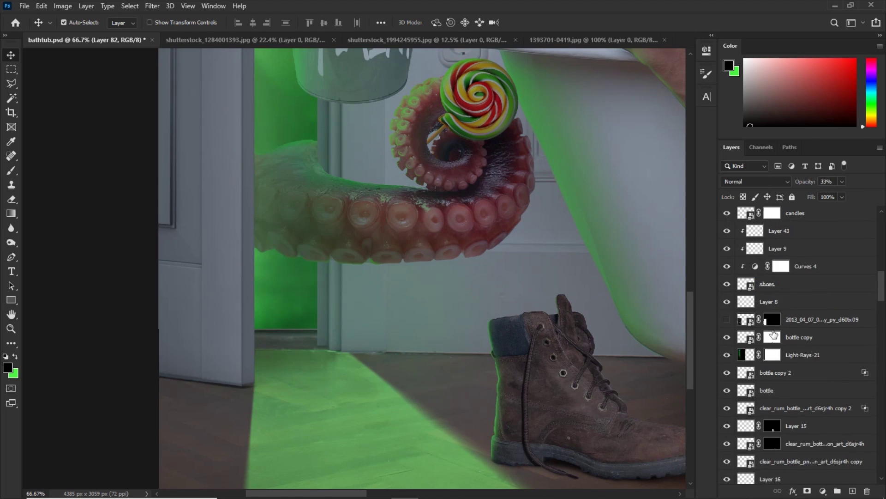
Find and select Layer 84, the green floor light layer in front of the doorway, and ready the brush
scroll(769, 373, down, 15)
right_click(361, 412)
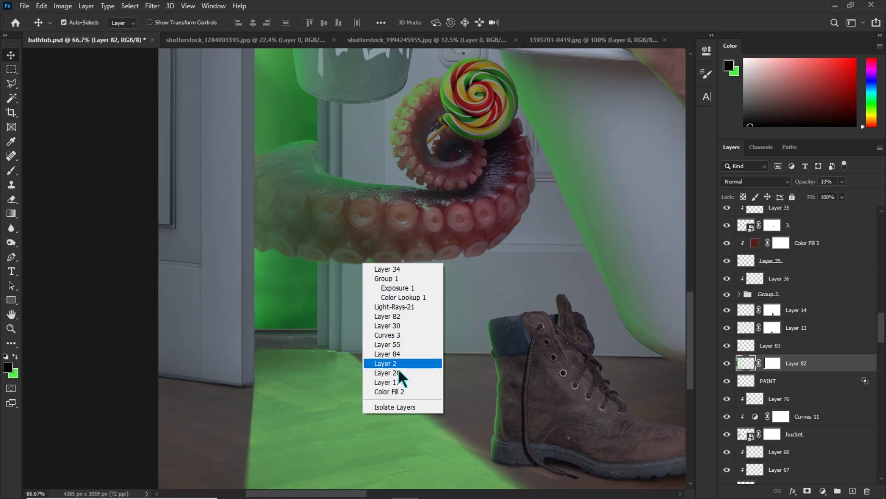
click(397, 382)
right_click(322, 432)
click(353, 391)
right_click(419, 408)
click(441, 359)
right_click(316, 418)
click(794, 300)
key(b)
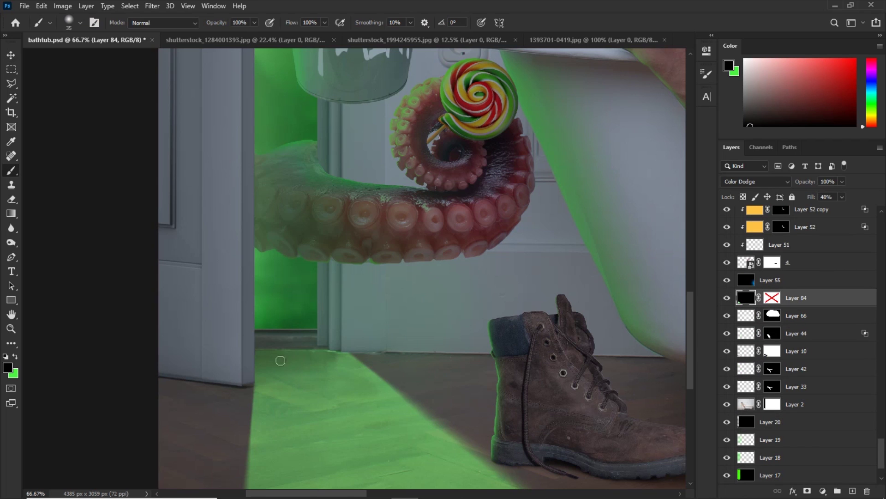
Add a new layer above Layer 84 and ready a large cloud-shaped brush in bright green
key(x)
scroll(348, 364, down, 10)
scroll(348, 365, down, 10)
click(852, 490)
right_click(232, 356)
click(249, 391)
click(784, 60)
key(bracketright)
key(bracketright)
key(bracketright)
key(bracketright)
key(bracketright)
key(bracketleft)
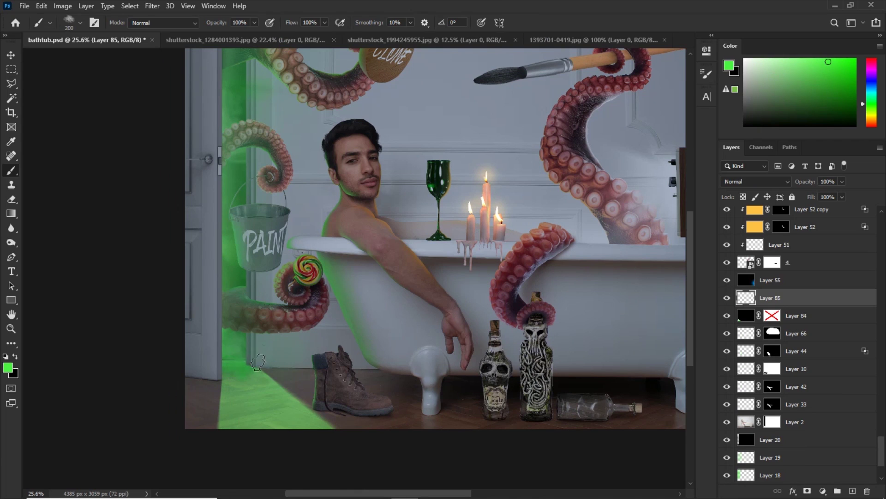
Move the new layer up the stack to just above Curves 3 and paint green haze over the doorway floor
key(ctrl+bracketleft)
key(ctrl+bracketleft)
key(ctrl+bracketleft)
key(ctrl+bracketleft)
key(ctrl+bracketleft)
key(ctrl+bracketleft)
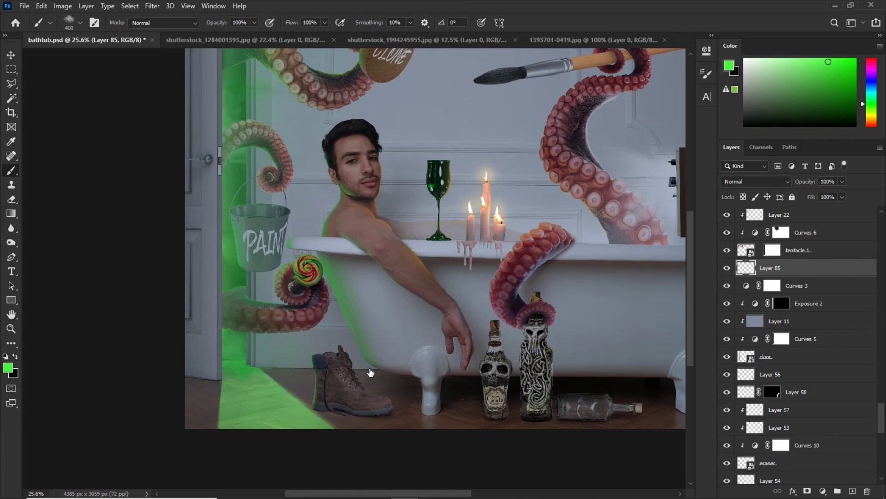
drag(265, 349, 251, 355)
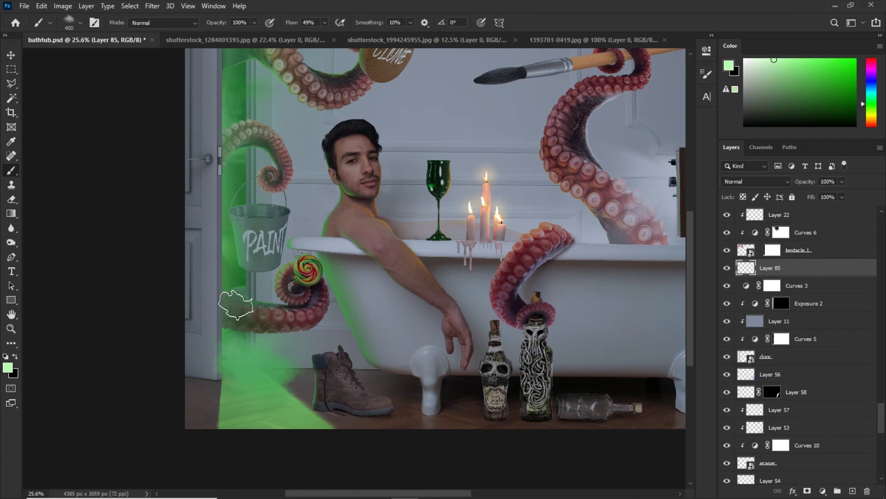
Undo the last haze stroke, lower the brush flow to 32%, and paint fainter light green haze around the doorway
drag(271, 39, 263, 39)
key(ctrl+z)
key(bracketleft)
key(bracketleft)
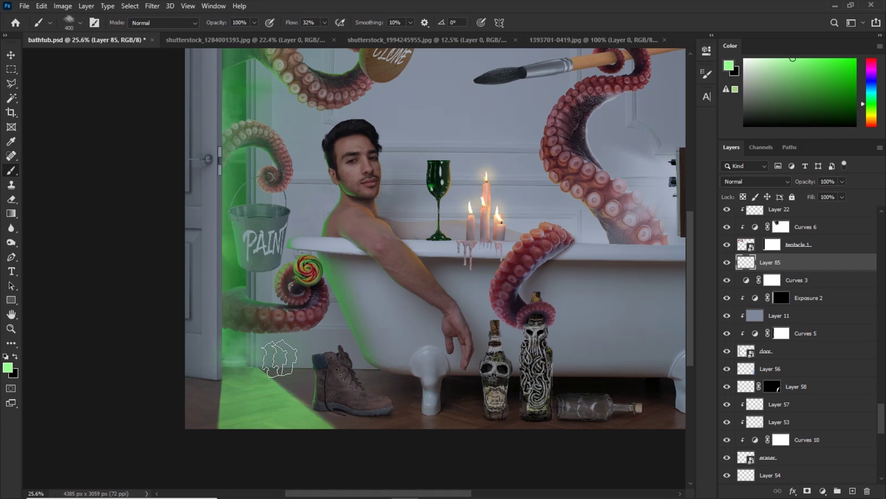
scroll(441, 275, up, 1)
key(bracketright)
scroll(376, 333, down, 1)
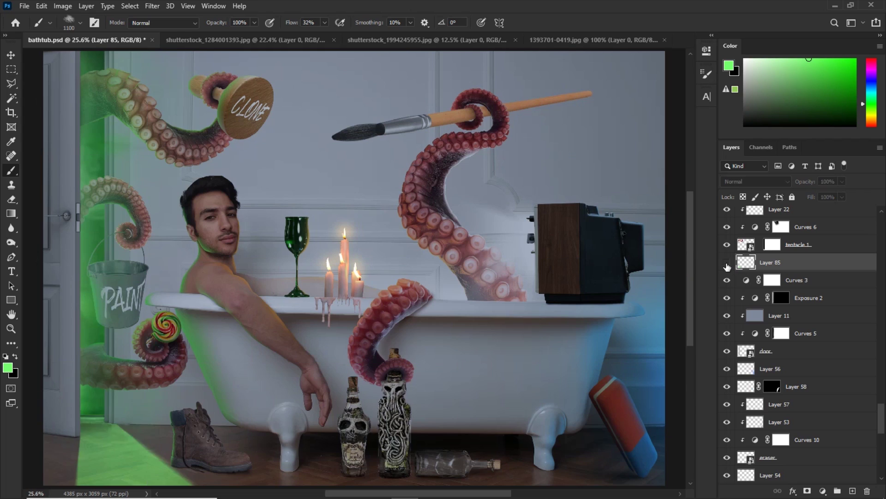
Paint more green haze by the doorway on a new layer above Layer 59 with a 700 px brush, and save the document
key(ctrl+shift+alt+n)
key(bracketleft)
key(bracketleft)
key(bracketleft)
key(bracketleft)
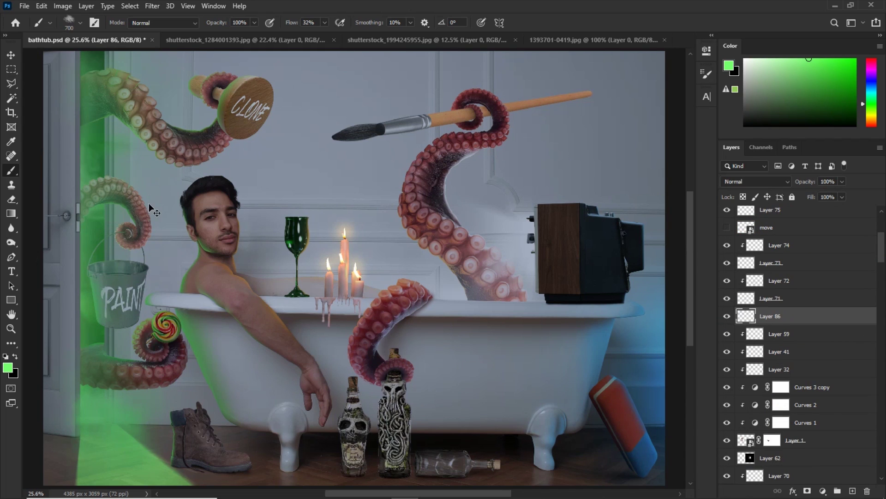
key(ctrl+s)
Place the 2019-09-11_20-01-47_000 particle image above Layer 34 and size it over the television end of the bathtub
scroll(343, 198, down, 1)
scroll(785, 295, up, 10)
click(767, 232)
drag(392, 290, 578, 369)
drag(633, 296, 596, 450)
click(530, 22)
Set the particle layer's blend mode to Screen and transform it to fit between the bathtub's end and the eraser
click(755, 181)
drag(560, 334, 465, 265)
click(734, 274)
key(ctrl+plus)
key(ctrl+t)
drag(472, 182, 508, 210)
click(548, 23)
Colorize the particles blue with Hue/Saturation at hue 235 and saturation 63
key(ctrl+u)
click(747, 221)
drag(650, 81, 701, 83)
drag(673, 160, 708, 159)
drag(664, 187, 705, 188)
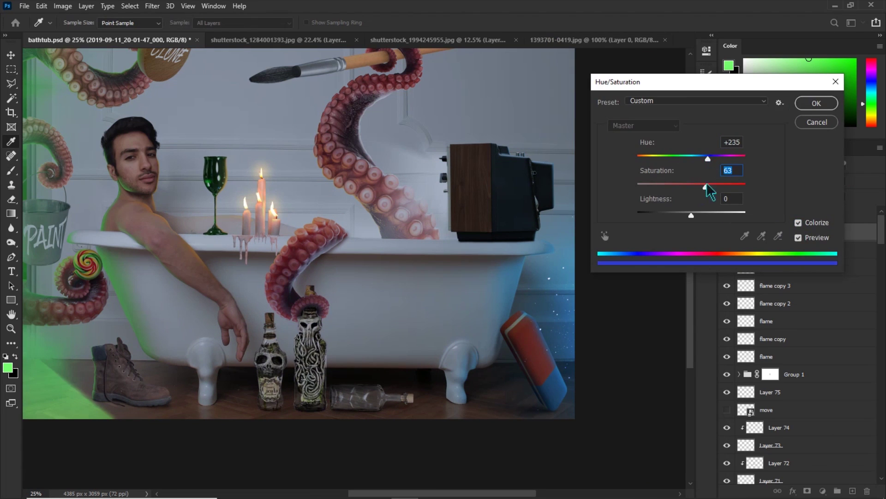
click(817, 103)
Duplicate the particle layer and transform the copy to sit between the television and the large tentacle
key(ctrl+0)
key(ctrl+j)
key(ctrl+t)
drag(642, 360, 477, 230)
right_click(502, 250)
click(526, 450)
drag(419, 270, 487, 179)
drag(503, 224, 500, 216)
click(548, 22)
Reduce the saturation of the copied particles with Hue/Saturation
key(ctrl+u)
drag(691, 216, 665, 187)
click(816, 103)
key(ctrl+plus)
key(ctrl+plus)
click(153, 6)
click(324, 183)
key(Escape)
Soften the copied particles around the television with a Blur filter
click(152, 6)
mouse_move(184, 133)
click(319, 173)
click(621, 250)
click(738, 101)
Erase the copied particles covering the television with the eraser at 30% flow and save the document
key(e)
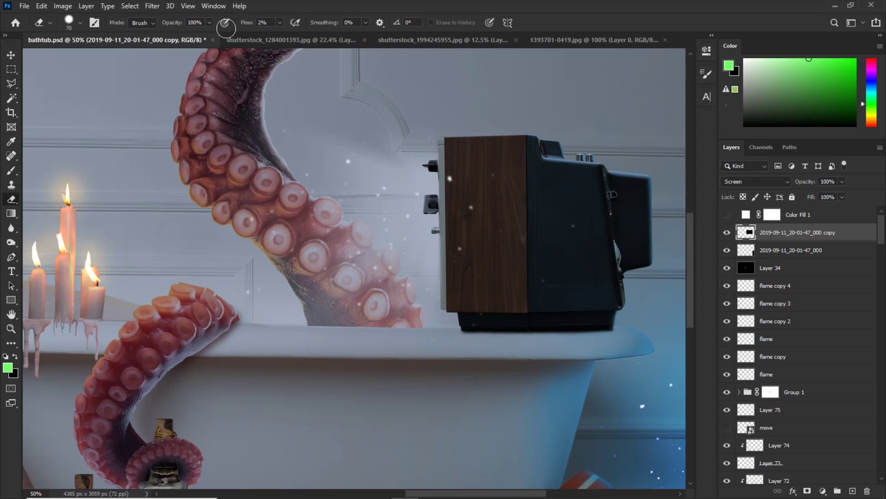
key(ctrl+0)
key(ctrl+minus)
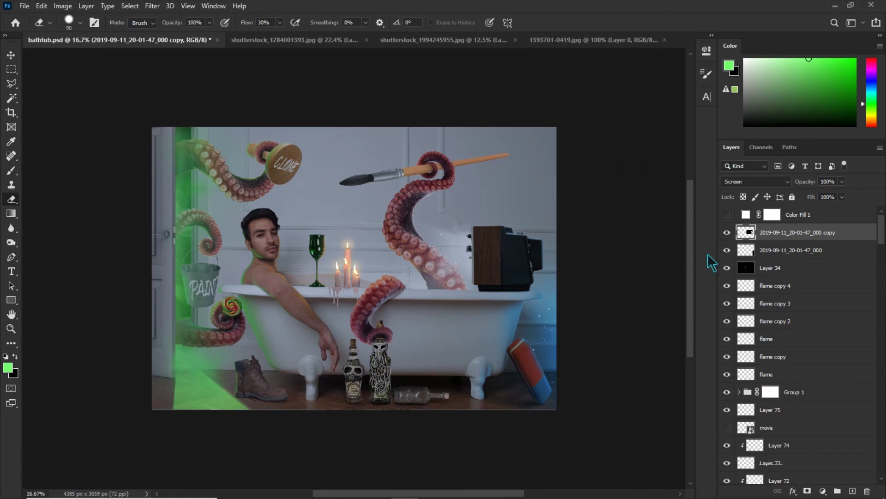
key(ctrl+s)
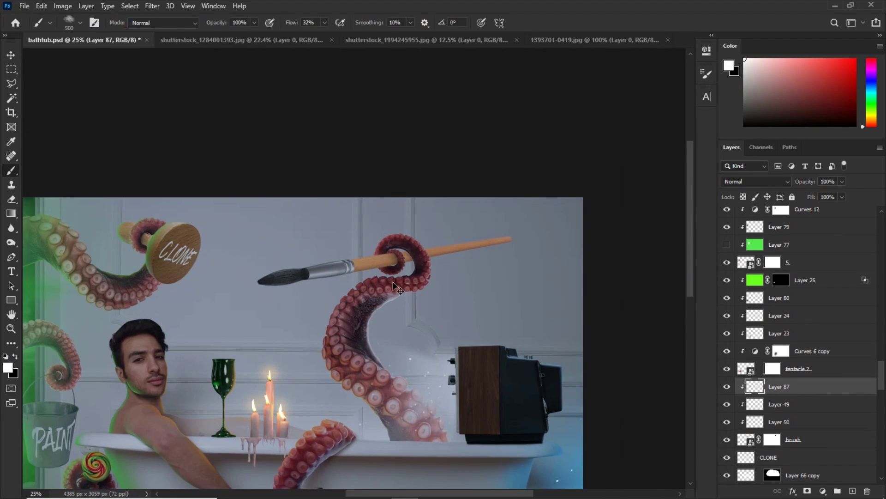
Paint a thin white rim light under the paintbrush's metal ferrule on clipped Layer 87, using a small brush at 18% flow
key(ctrl+plus)
key(ctrl+plus)
right_click(384, 269)
drag(513, 397, 512, 366)
double_click(455, 399)
key(ctrl+plus)
drag(396, 280, 530, 258)
key(ctrl+plus)
drag(292, 23, 285, 23)
key(bracketright)
key(bracketright)
key(bracketright)
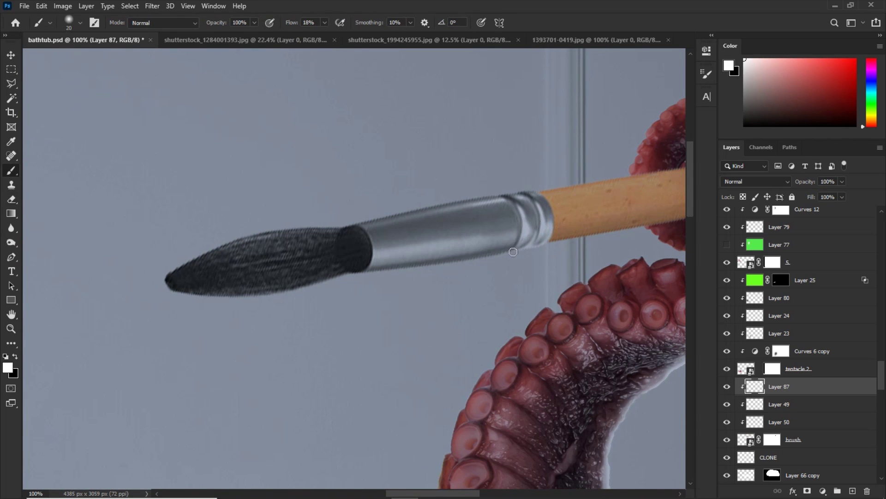
Extend the white rim light along the underside of the paintbrush's wooden handle with a 30 px brush
key(bracketright)
mouse_move(645, 227)
mouse_down()
mouse_move(431, 253)
mouse_move(551, 231)
mouse_up()
key(ctrl+minus)
drag(613, 223, 171, 287)
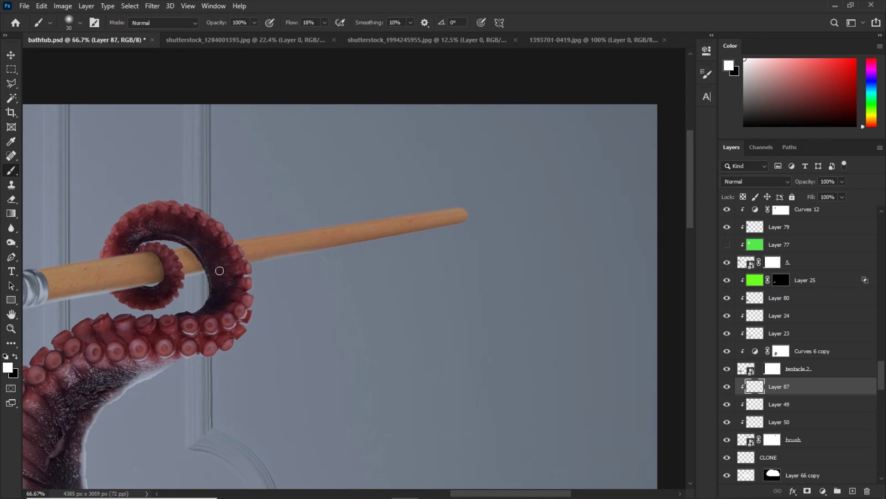
Enlarge the brush to 80 px and merge the paintbrush's clipped shading layers with the brush layer
key(ctrl+minus)
key(ctrl+minus)
drag(267, 261, 456, 221)
key(bracketright)
key(bracketright)
click(781, 439)
key(ctrl+e)
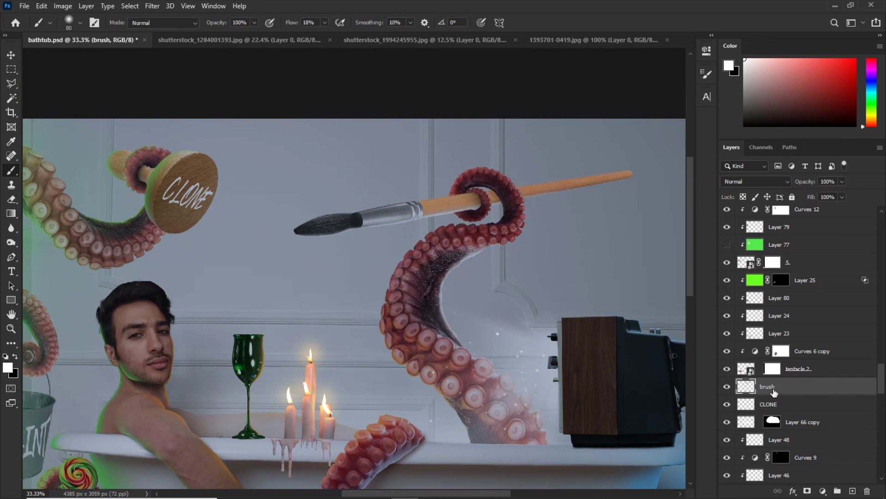
Pull fine, spiky hairs out of the paintbrush's bristle edges with the Smudge tool at 84% strength
right_click(11, 228)
click(41, 266)
key(ctrl+plus)
drag(340, 194, 416, 233)
key(ctrl+plus)
right_click(440, 164)
mouse_move(455, 168)
mouse_down()
mouse_move(433, 162)
mouse_move(434, 150)
mouse_up()
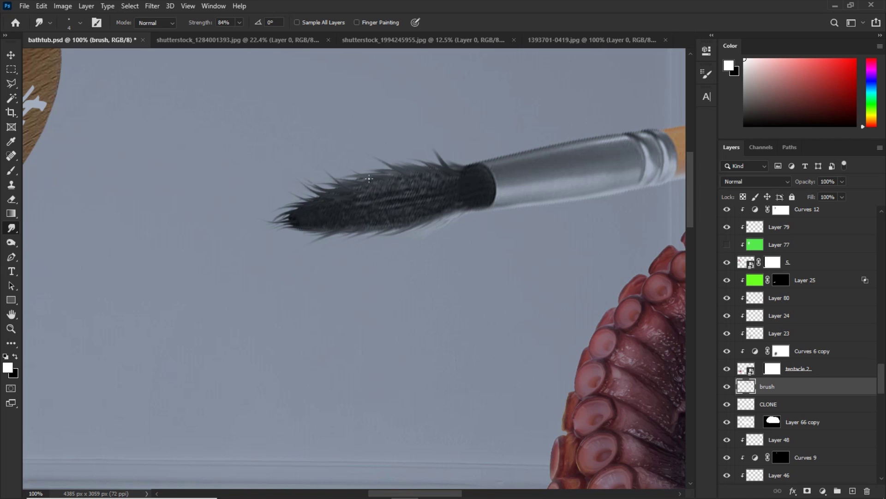
Smudge more loose hairs at the paintbrush's tip and inside the bristles, and save the document
key(ctrl+minus)
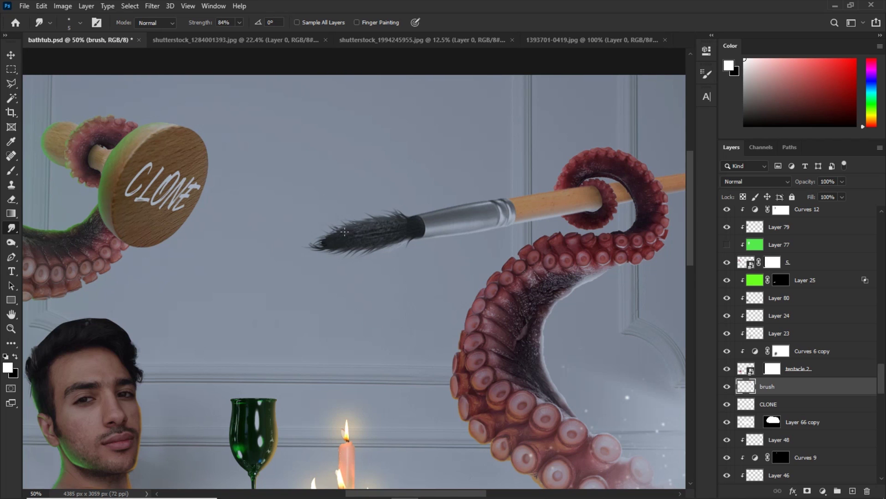
key(ctrl+minus)
key(ctrl+minus)
key(ctrl+plus)
key(ctrl+plus)
key(ctrl+plus)
key(ctrl+plus)
key(bracketright)
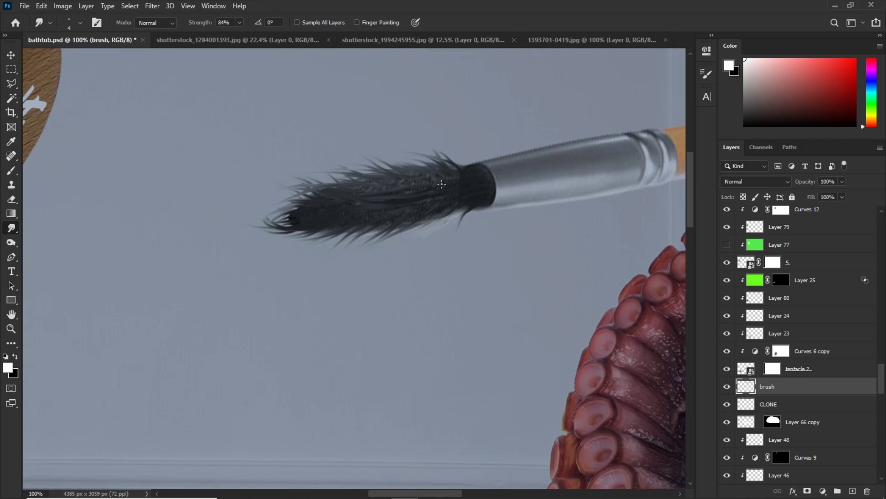
key(ctrl+0)
key(ctrl+s)
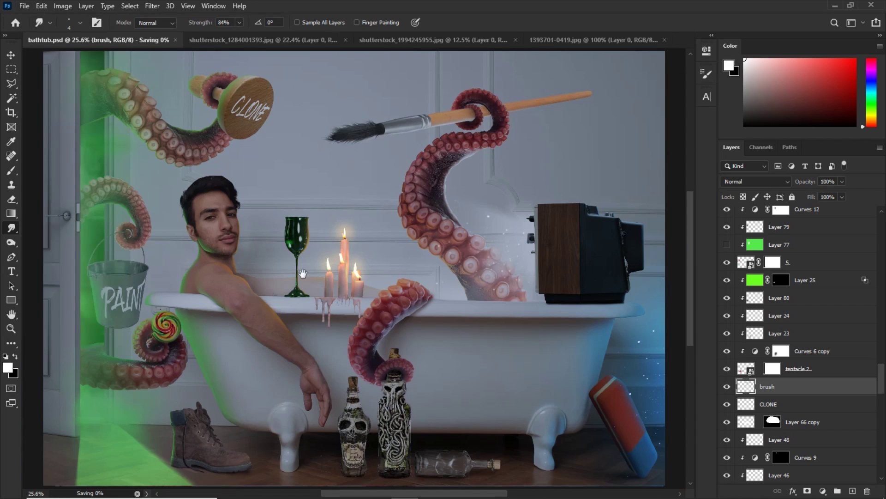
Paint an orange candlelight rim along the candle-facing edge of the man's face on Layer 41, using a sampled orange
key(ctrl+plus)
key(v)
click(481, 279)
key(ctrl+plus)
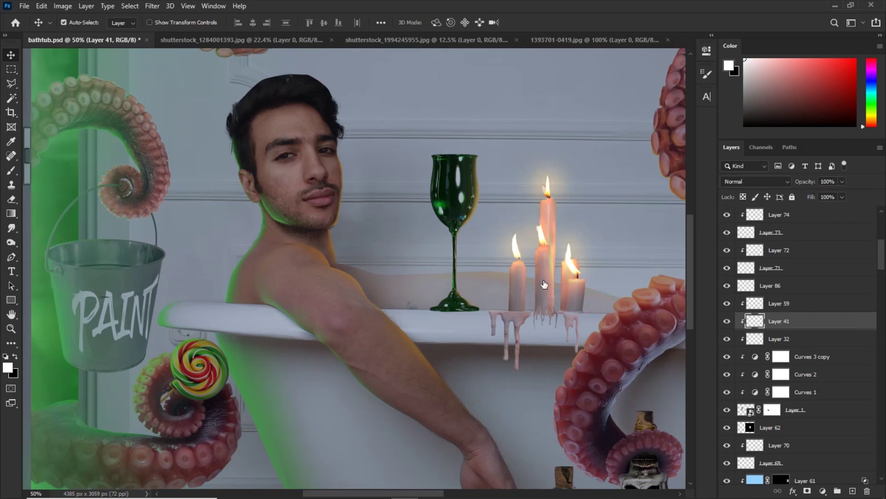
key(ctrl+plus)
key(b)
alt+click(335, 183)
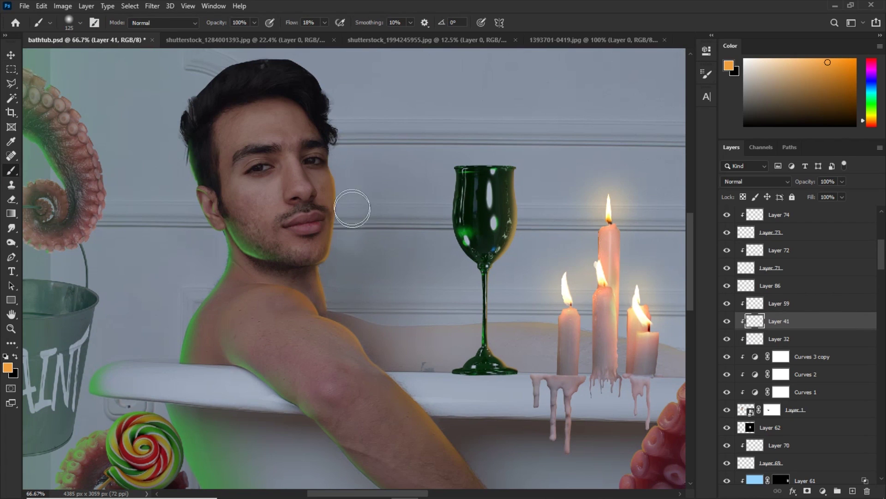
key(e)
mouse_move(405, 342)
mouse_down()
mouse_move(257, 303)
mouse_move(288, 297)
mouse_up()
Add a new layer directly beneath the cup layer and ready a black brush
key(v)
right_click(365, 308)
click(388, 397)
click(800, 369)
click(853, 491)
key(b)
key(x)
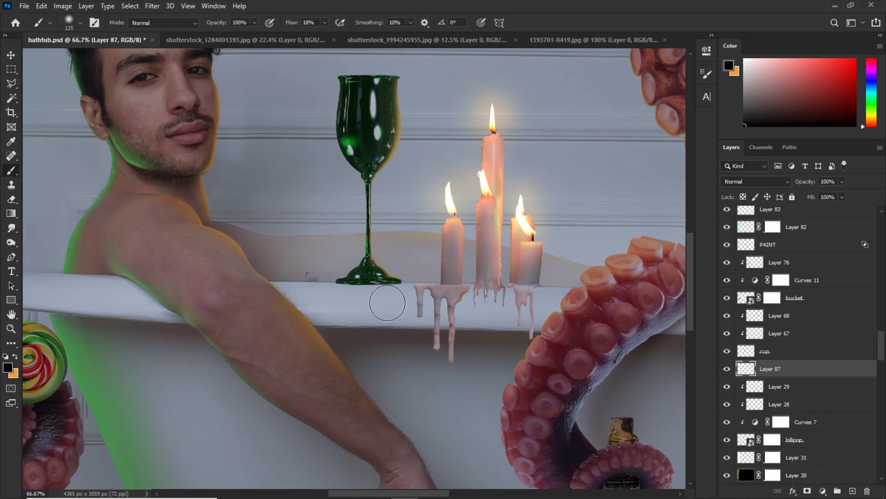
Paint a thin black contact shadow beneath the green goblet's base with a 9 px brush
key(ctrl+plus)
key(ctrl+plus)
key(ctrl+plus)
key(bracketleft)
key(bracketleft)
key(bracketleft)
key(bracketleft)
key(bracketleft)
key(bracketleft)
key(bracketleft)
key(bracketleft)
key(bracketleft)
key(bracketleft)
mouse_move(452, 337)
mouse_down()
mouse_move(332, 340)
mouse_move(559, 334)
mouse_up()
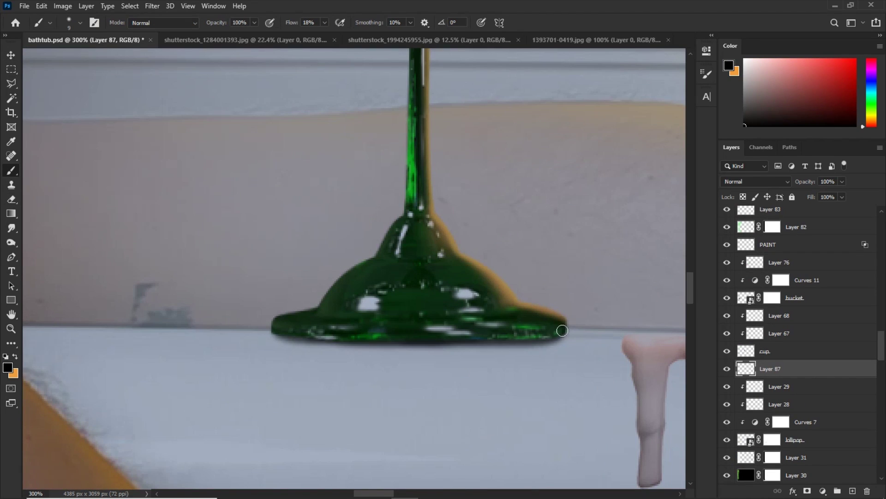
Clip a Solid Color fill in dark green 031904 to the goblet's contact shadow on Layer 87
click(823, 490)
click(818, 298)
key(Return)
key(ctrl+alt+g)
double_click(755, 369)
click(409, 277)
click(718, 247)
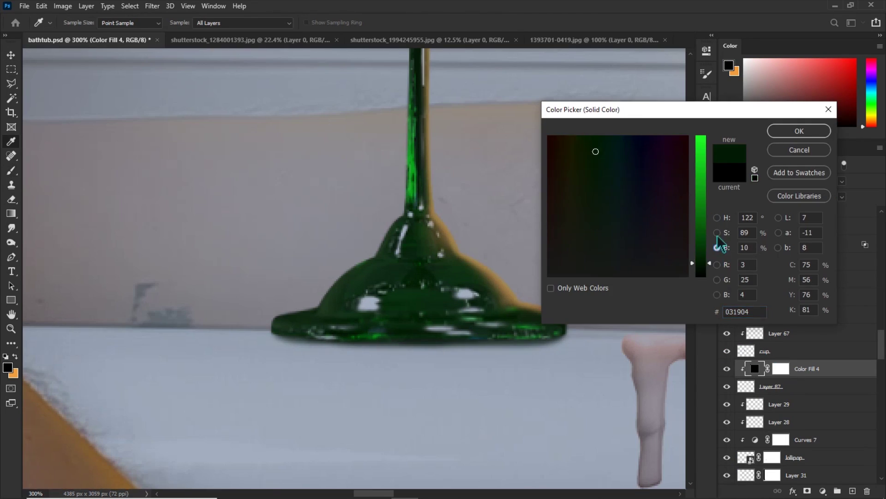
click(797, 130)
Lower the opacity of the goblet's contact shadow layer
click(801, 387)
key(ctrl+0)
mouse_move(807, 182)
mouse_down()
mouse_move(796, 182)
mouse_move(806, 203)
mouse_move(793, 209)
mouse_up()
Apply the man's layer mask and ready the Smudge tool on Layer 1 at 53% strength with Sample All Layers
scroll(799, 347, down, 10)
click(796, 359)
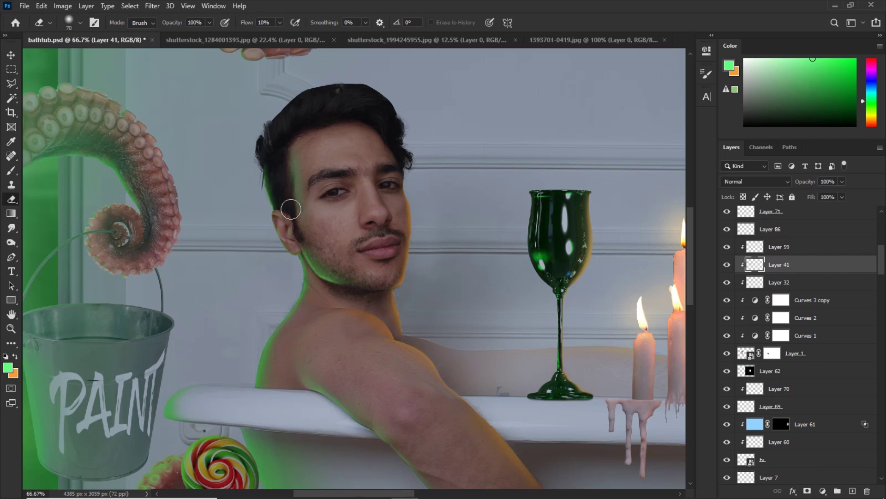
key(ctrl+plus)
scroll(799, 346, down, 1)
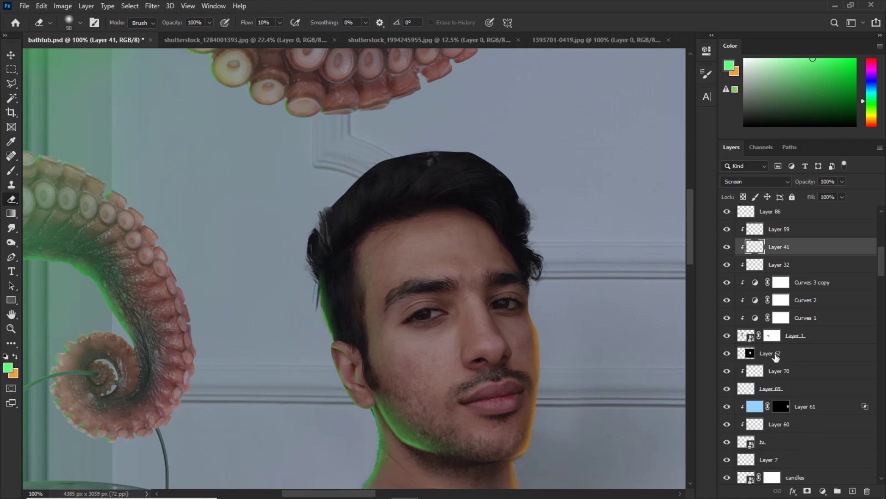
click(780, 353)
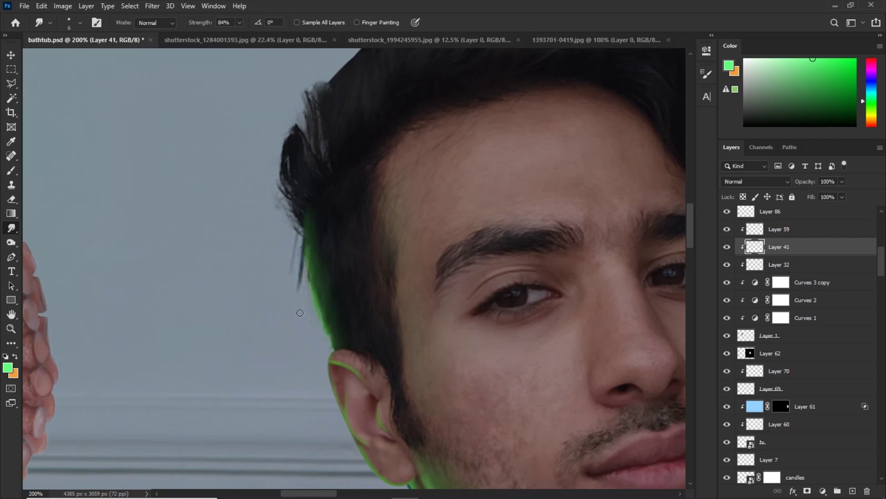
key(5)
key(3)
click(732, 266)
click(767, 338)
Try to smudge a fine strand out of the side of the man's hair with a 2 px brush
key(ctrl+minus)
drag(379, 194, 354, 270)
key(ctrl+plus)
key(bracketleft)
drag(231, 309, 225, 276)
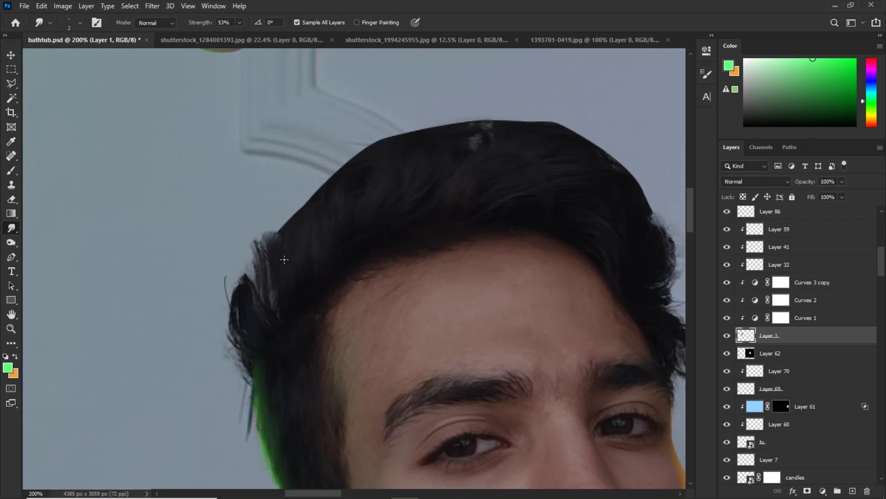
key(ctrl+z)
key(ctrl+z)
Reset the Smudge tool, set its strength to 70% and pull strands from the hair's upper-left edge
right_click(11, 228)
click(50, 251)
drag(201, 24, 191, 23)
drag(300, 206, 243, 298)
key(7)
key(bracketleft)
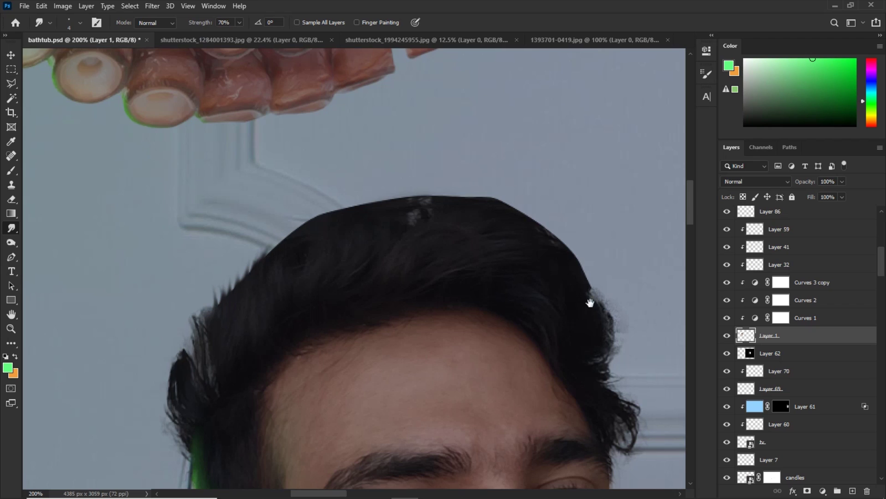
Smudge loose strands outward along the crown of the man's hair with a small brush
drag(590, 301, 429, 301)
drag(351, 178, 366, 184)
drag(369, 190, 382, 196)
drag(392, 207, 409, 213)
drag(323, 185, 475, 207)
key(bracketleft)
key(bracketleft)
drag(441, 187, 465, 183)
drag(472, 187, 481, 175)
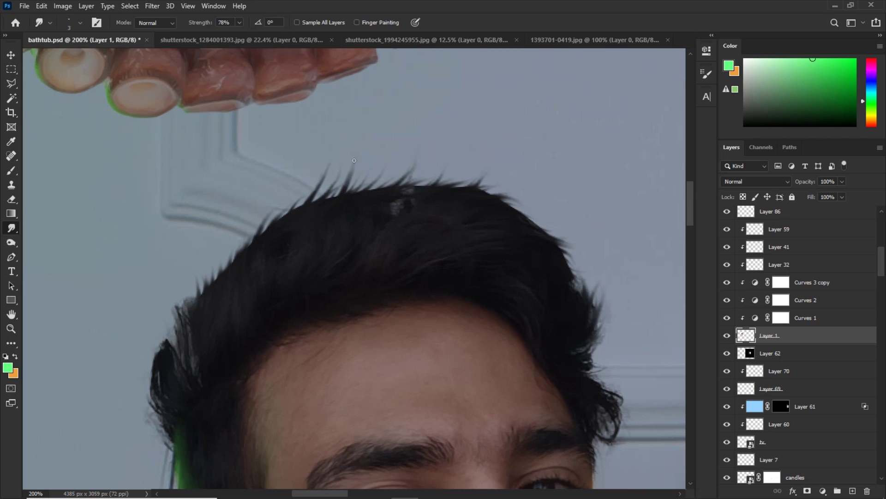
Smudge more loose strands out of both sides of the man's hair
drag(507, 205, 543, 198)
drag(516, 211, 553, 224)
drag(536, 225, 563, 236)
drag(583, 376, 633, 316)
drag(233, 255, 230, 235)
drag(224, 271, 215, 250)
drag(228, 272, 216, 236)
drag(322, 245, 269, 246)
Soften the edges of the man's hair with a soft eraser at 30% flow and save the document
key(h)
mouse_move(233, 165)
mouse_down()
mouse_move(294, 219)
mouse_move(316, 197)
mouse_up()
key(e)
mouse_move(380, 158)
mouse_down()
mouse_move(259, 190)
mouse_move(268, 178)
mouse_up()
drag(501, 245, 514, 268)
key(ctrl+minus)
key(bracketright)
key(bracketright)
key(bracketright)
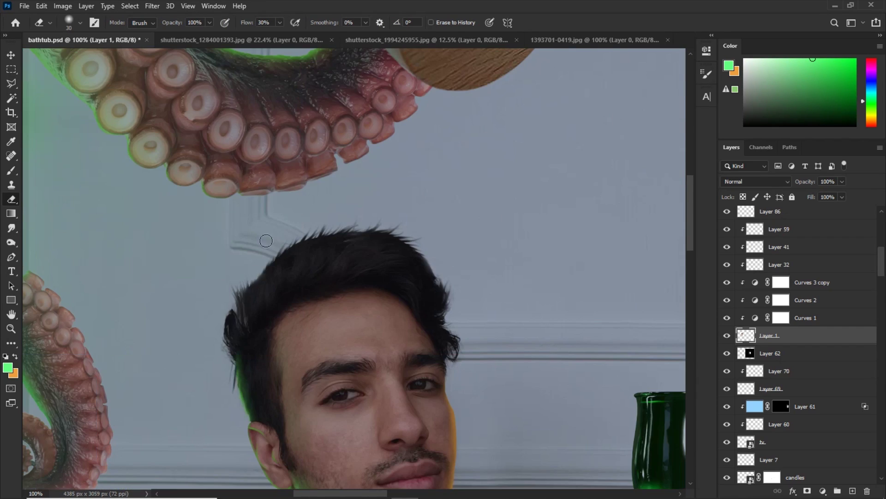
key(ctrl+0)
key(ctrl+s)
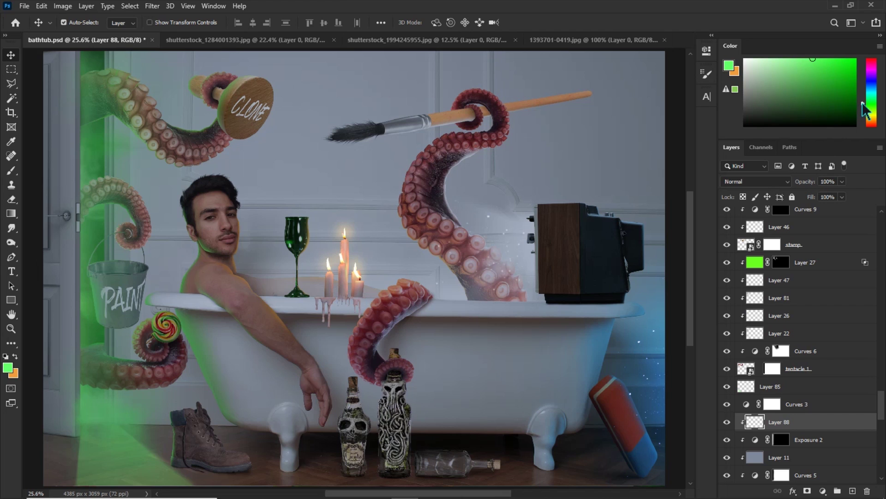
Paint a green light rim down the edge of the open door on Layer 88, using a yellower green at 45% flow
drag(863, 102, 863, 105)
scroll(103, 192, up, 3)
mouse_move(103, 192)
mouse_down()
mouse_move(480, 206)
mouse_move(416, 352)
mouse_up()
key(b)
key(shift+4)
key(shift+5)
scroll(415, 249, up, 5)
scroll(424, 369, down, 10)
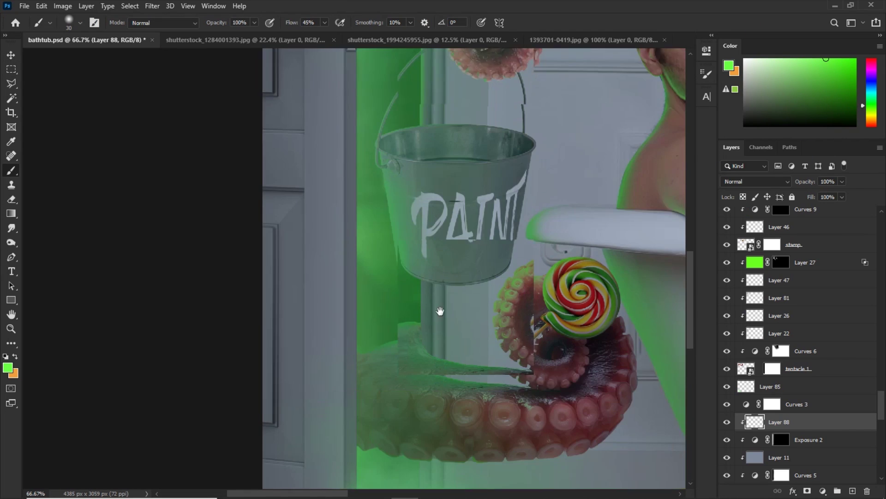
scroll(440, 312, down, 6)
scroll(357, 262, up, 5)
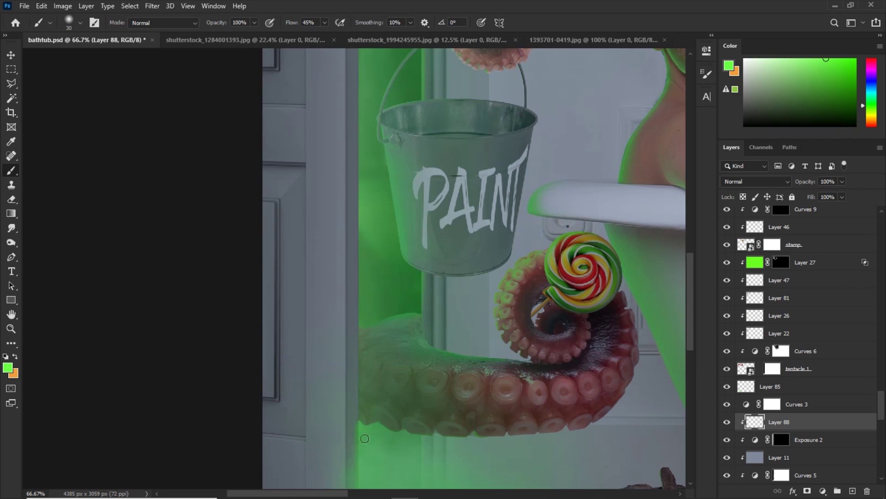
scroll(377, 409, up, 12)
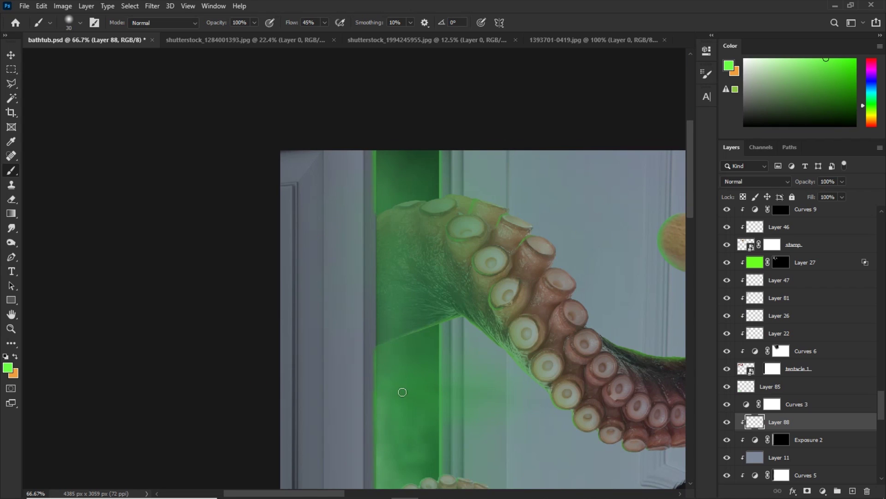
Paint thin straight green highlights on the door frame mouldings below the upper tentacle with a 10 px brush
key(ctrl+plus)
key(e)
drag(386, 411, 277, 307)
key(b)
key(bracketleft)
key(bracketleft)
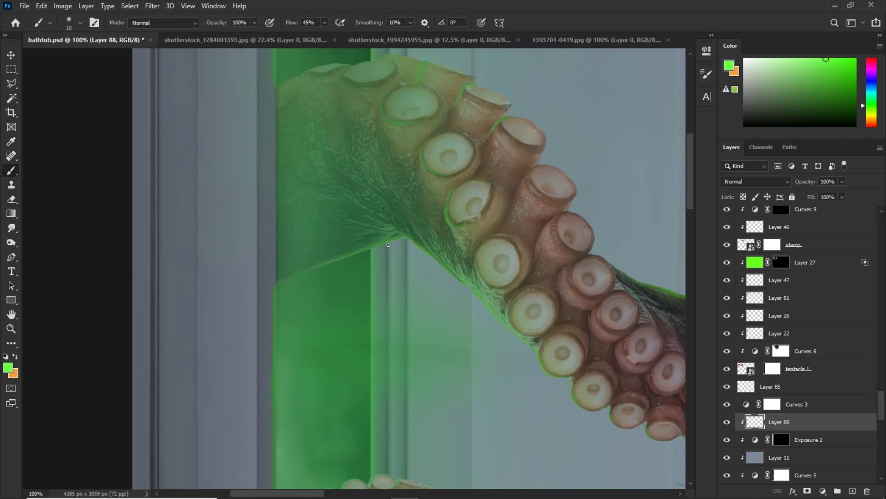
scroll(393, 277, up, 6)
shift+click(393, 213)
drag(392, 415, 390, 126)
shift+click(390, 417)
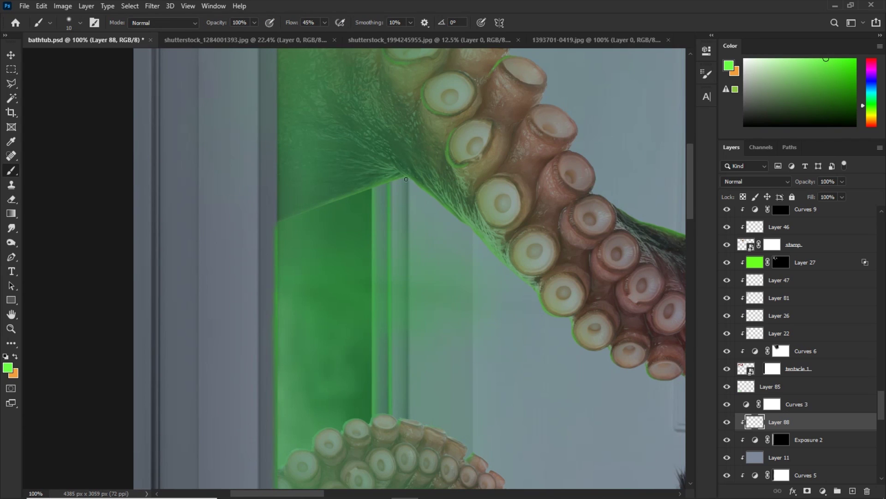
Continue the green highlights down the door frame beneath the paint bucket and save the document
scroll(393, 307, down, 6)
scroll(403, 165, down, 5)
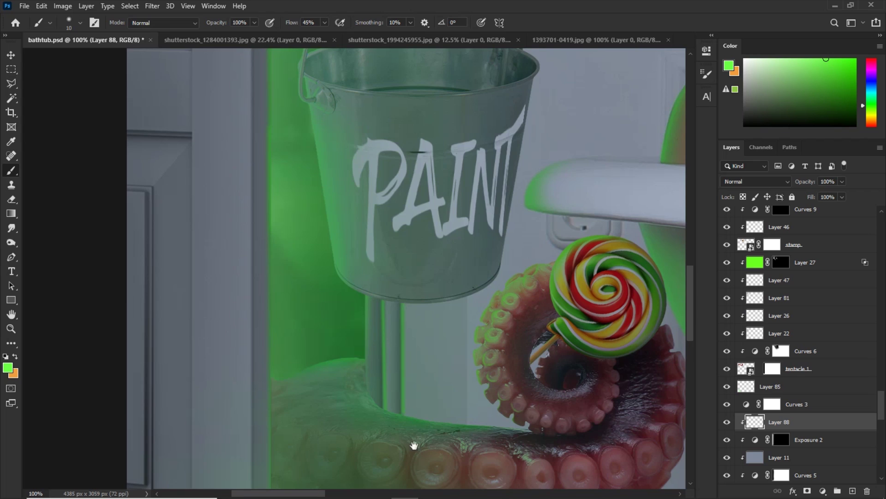
scroll(413, 447, down, 5)
scroll(386, 357, down, 4)
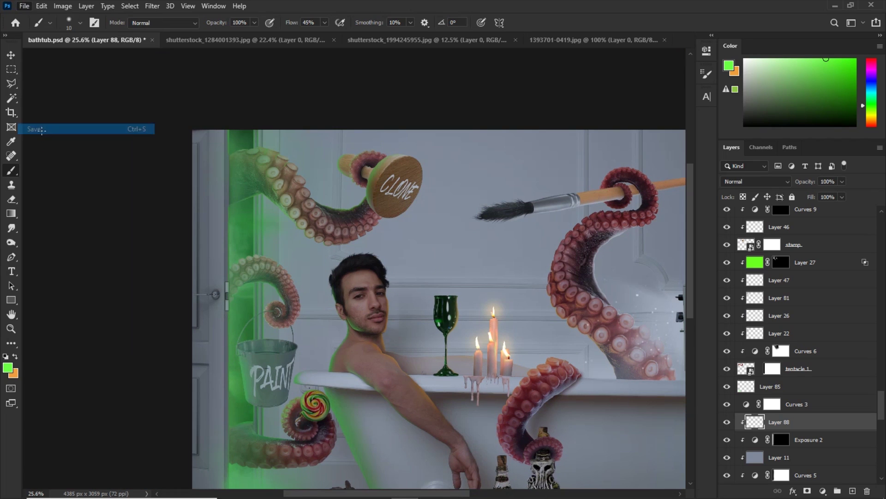
Add a new layer clipped to the candles layer
key(ctrl+plus)
right_click(333, 296)
click(360, 337)
key(ctrl+shift+alt+n)
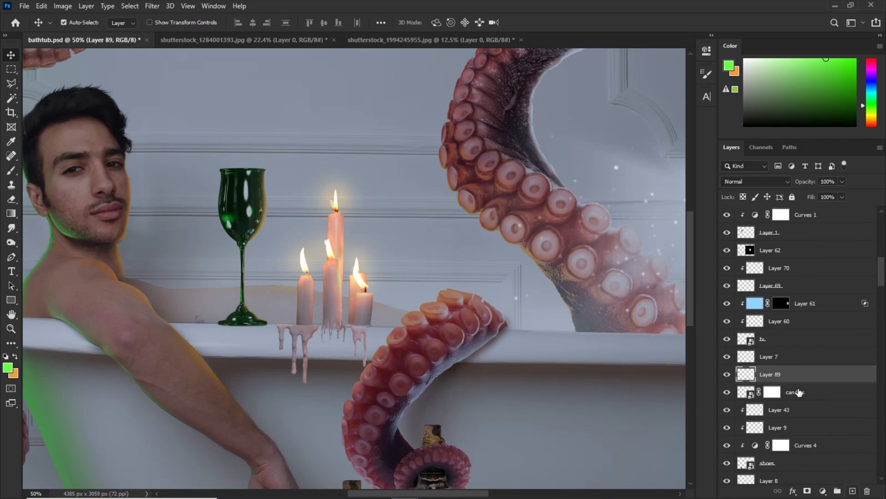
alt+click(794, 383)
Paint a soft white highlight along the candle edges on Layer 89 at low flow
key(b)
key(d)
key(x)
key(ctrl+plus)
key(ctrl+plus)
key(ctrl+plus)
key(shift+0)
key(shift+5)
key(])
key(])
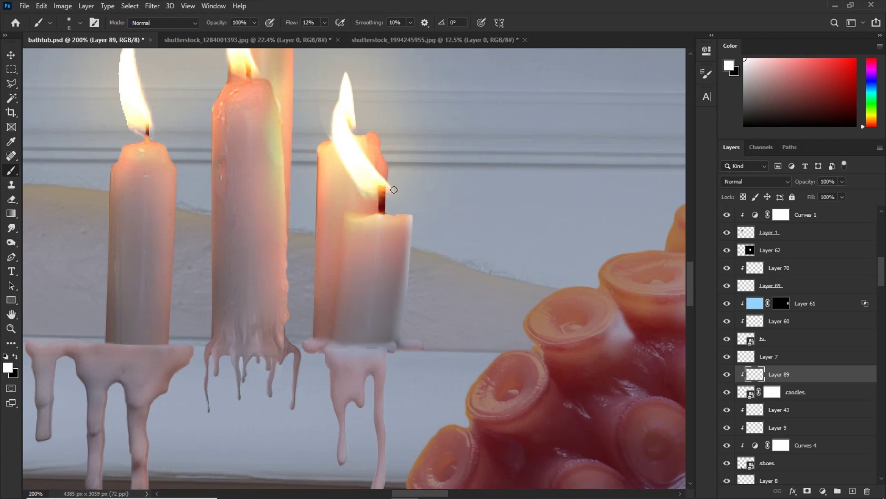
Locate the wax drip layers and add a new clipped layer above Layer 74
scroll(314, 277, down, 3)
key(v)
right_click(339, 279)
click(346, 283)
click(374, 153)
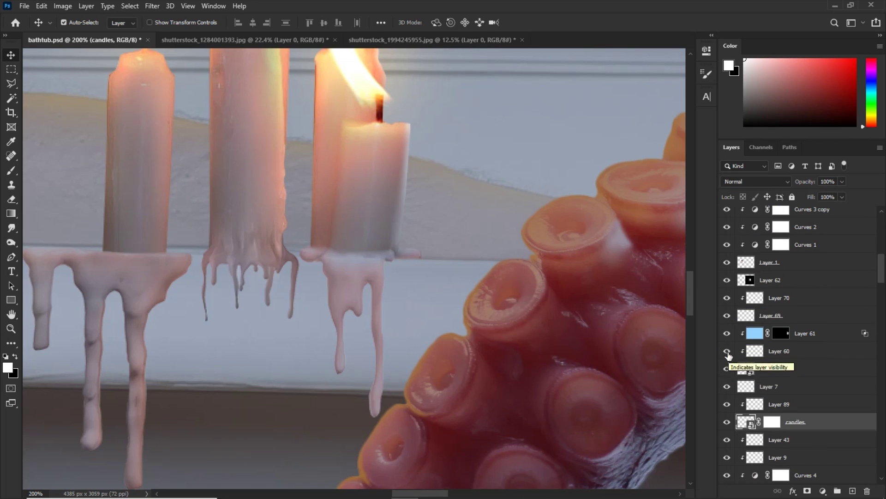
scroll(778, 319, up, 3)
scroll(728, 229, up, 3)
click(760, 238)
click(760, 230)
key(ctrl+shift+alt+n)
Paint soft white highlights on the wax drips at 12% flow and save the document
key(b)
key(ctrl+plus)
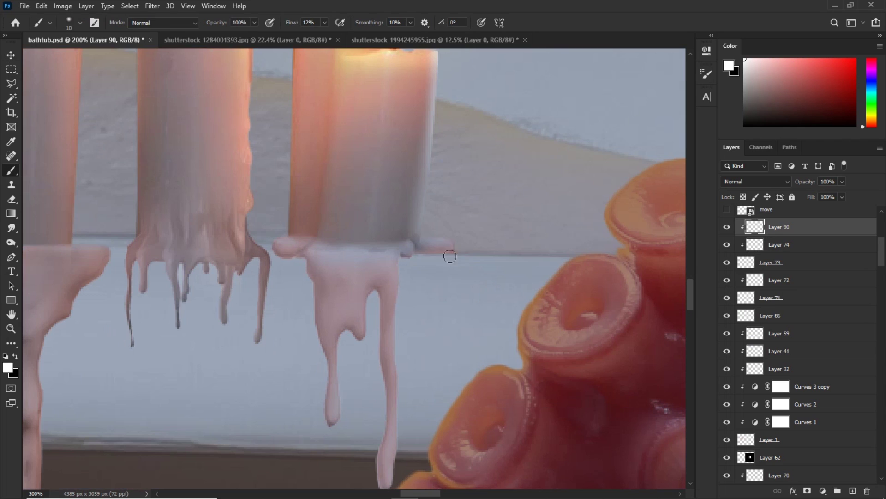
drag(399, 275, 412, 248)
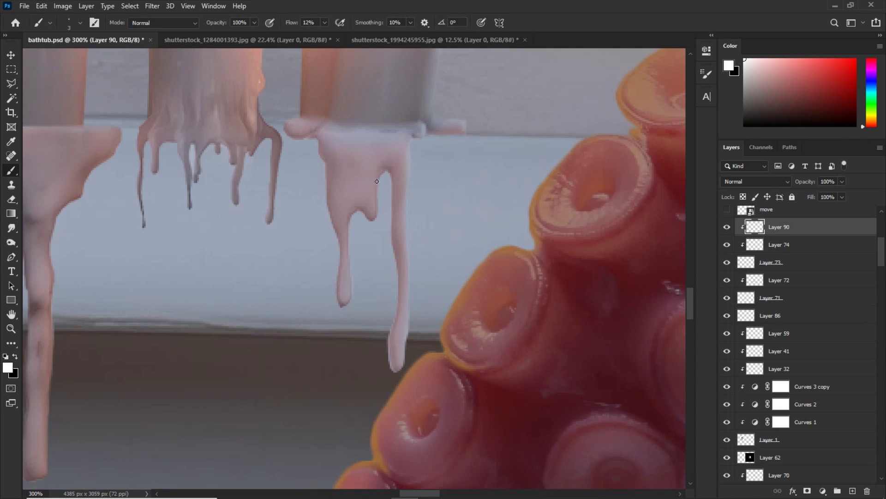
key(ctrl+0)
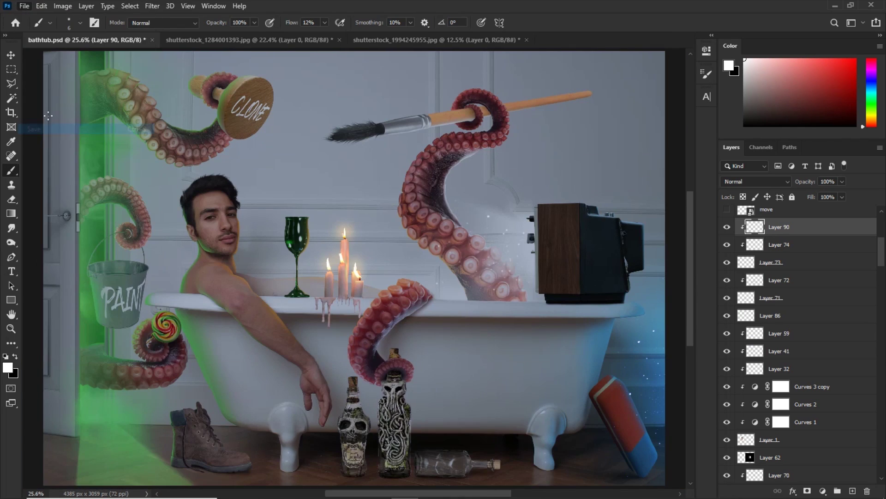
key(ctrl+s)
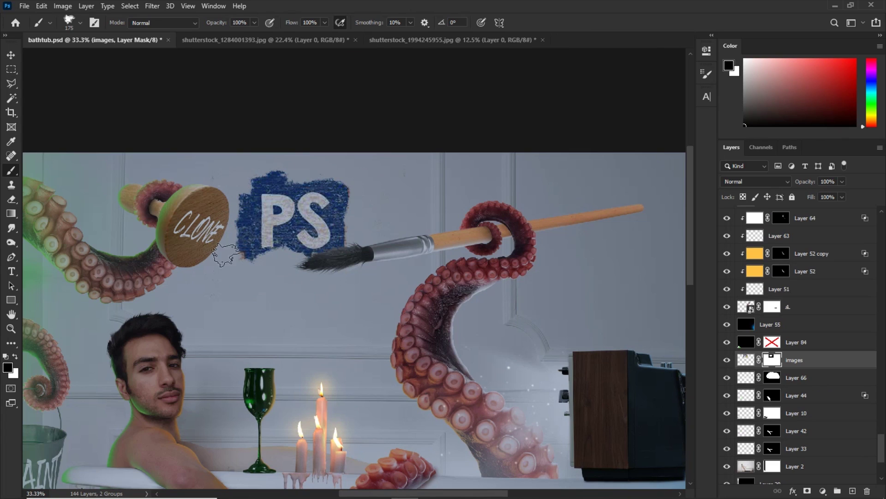
Set the PS logo layer's blend mode to Multiply
click(745, 360)
key(shift+plus)
key(shift+plus)
key(shift+plus)
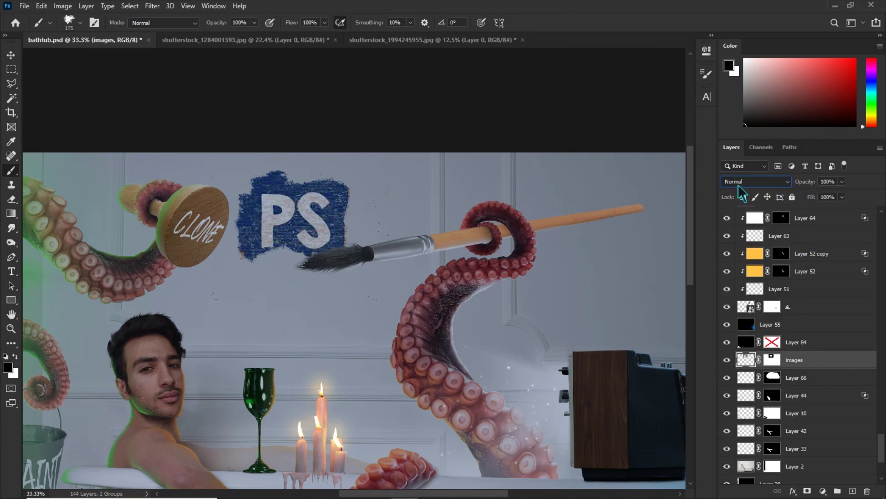
Adjust the blending range sliders in the PS logo layer's Layer Style so the wall texture shows through
click(728, 361)
double_click(816, 364)
mouse_move(744, 266)
mouse_down()
mouse_move(690, 268)
mouse_move(744, 268)
mouse_up()
drag(687, 267, 761, 268)
drag(604, 267, 744, 266)
key(Return)
Roughen the PS logo's painted edges on its layer mask with a black textured brush
click(772, 359)
key(b)
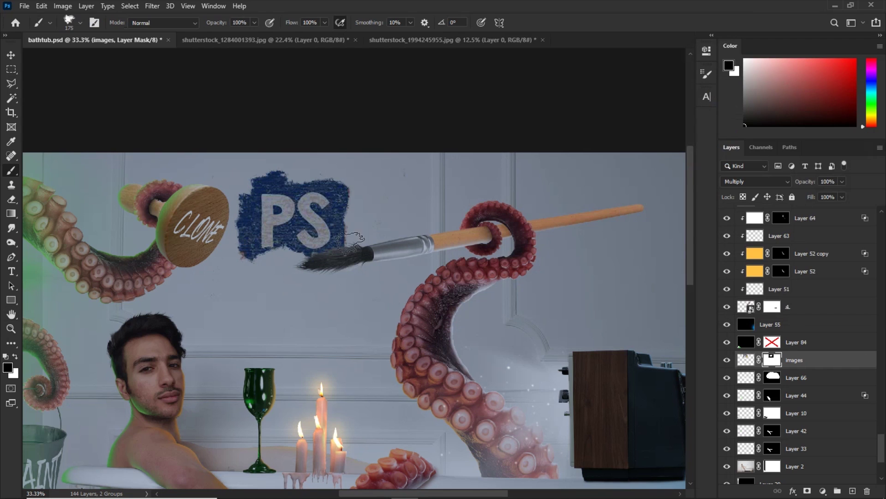
key(ctrl+minus)
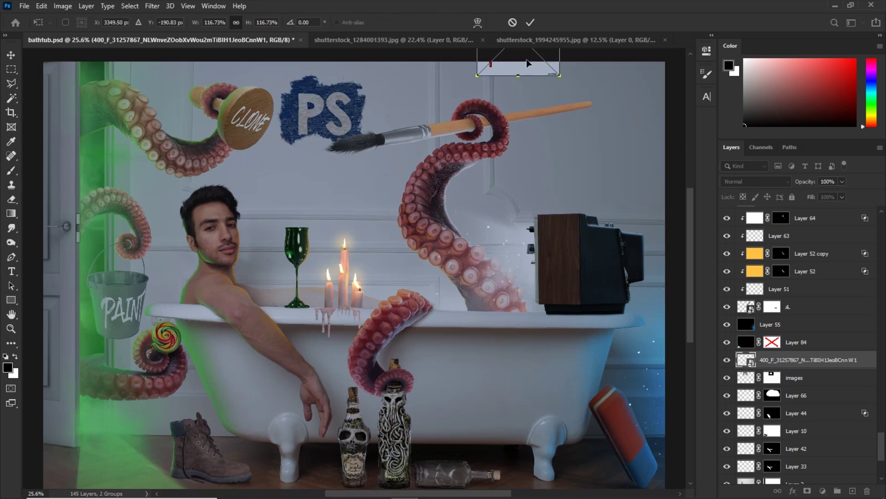
Place the red dripping paint image over the PS logo
drag(493, 52, 302, 151)
key(Return)
key(ctrl+plus)
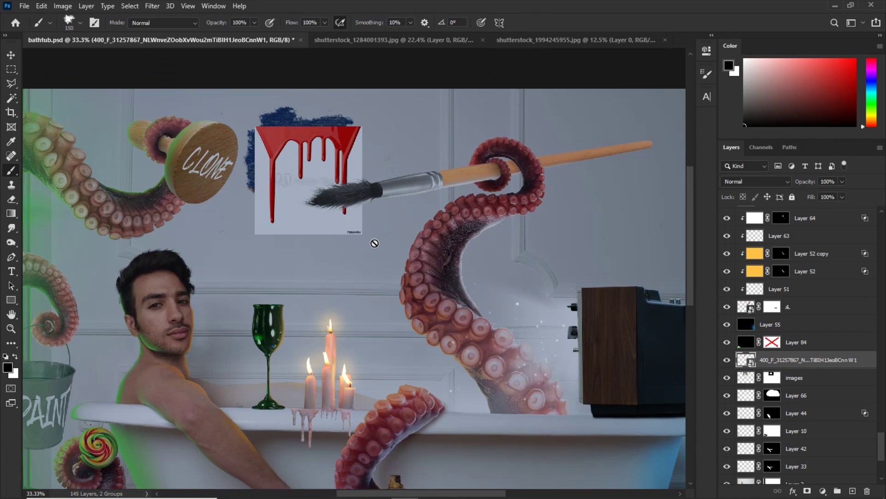
key(ctrl+plus)
scroll(323, 203, up, 3)
scroll(323, 203, left, 3)
Try to mask the red drips out of their background with a Quick Selection
key(w)
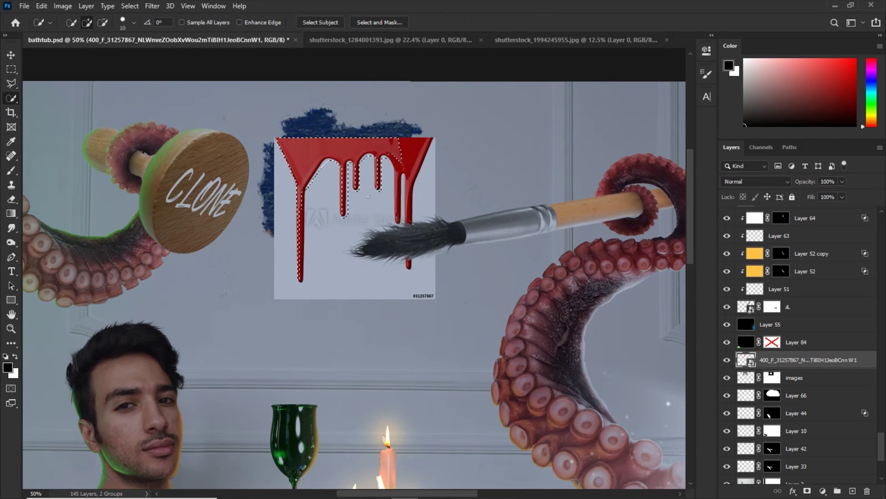
key(ctrl+plus)
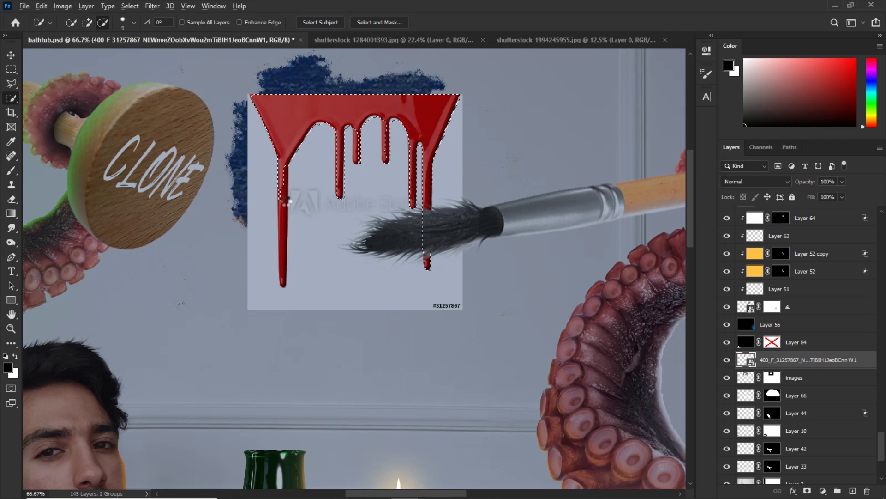
click(807, 491)
key(ctrl+z)
key(ctrl+d)
Try to select and delete the background between the drips with a 35 px Quick Selection brush
key(bracketright)
key(bracketright)
key(bracketright)
key(bracketright)
key(bracketright)
key(bracketright)
key(bracketright)
key(bracketright)
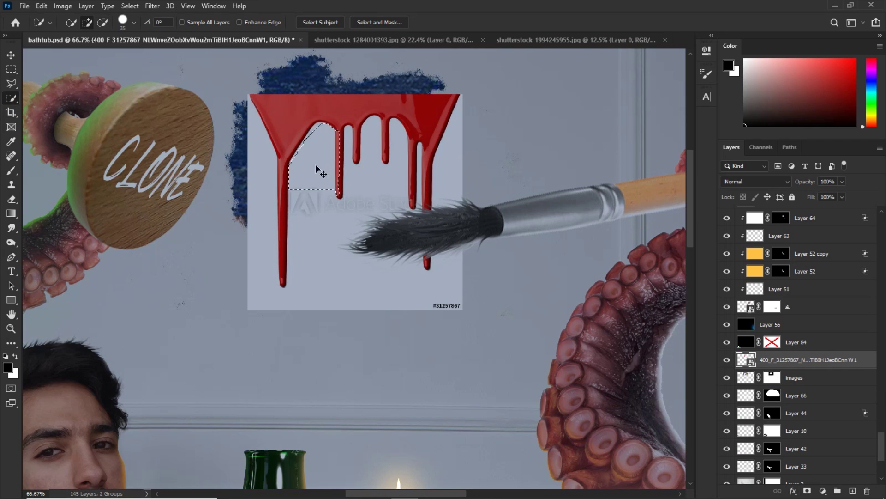
key(Delete)
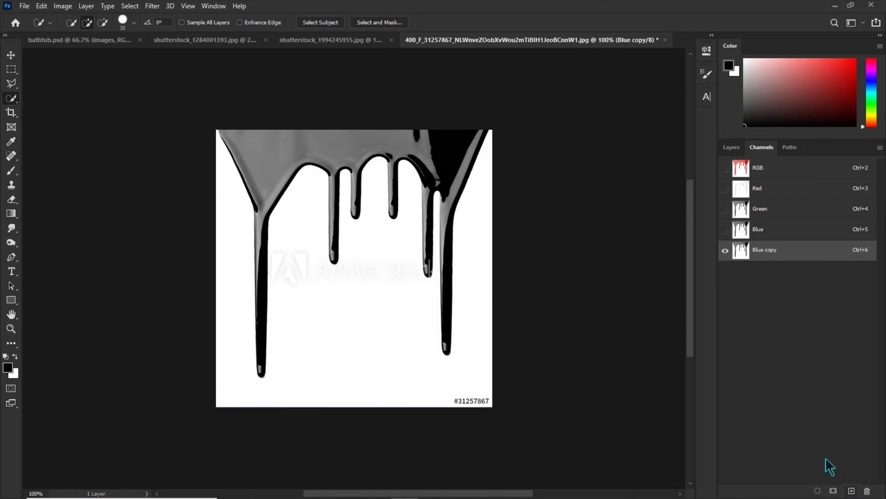
Raise the contrast of the drip image's Blue copy channel with Levels to isolate the drips
key(ctrl+l)
drag(611, 216, 669, 227)
drag(751, 216, 735, 221)
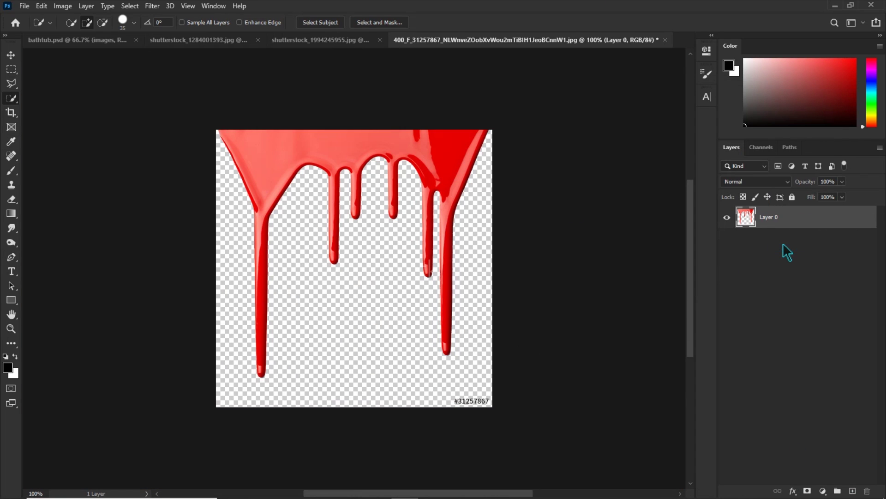
Move the cut-out red drips beneath the PS logo in bathtub.psd and warp their upper edge into an arch
key(v)
drag(263, 419, 352, 231)
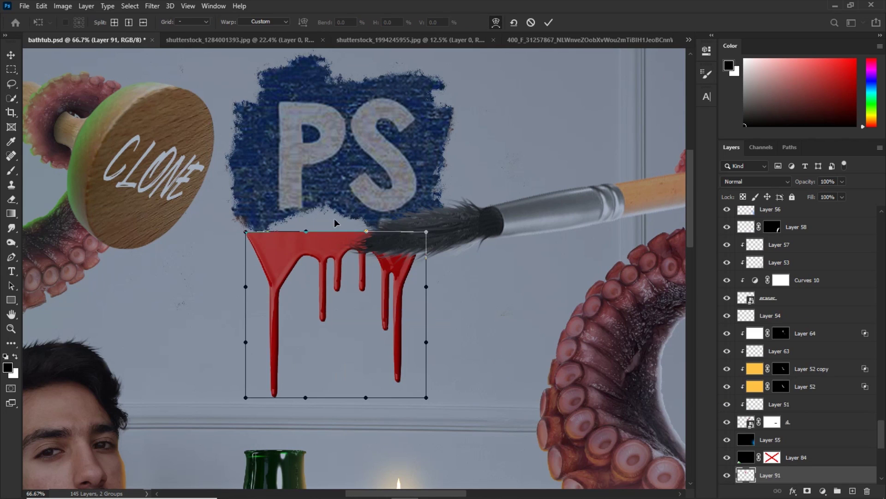
drag(334, 218, 334, 216)
key(Return)
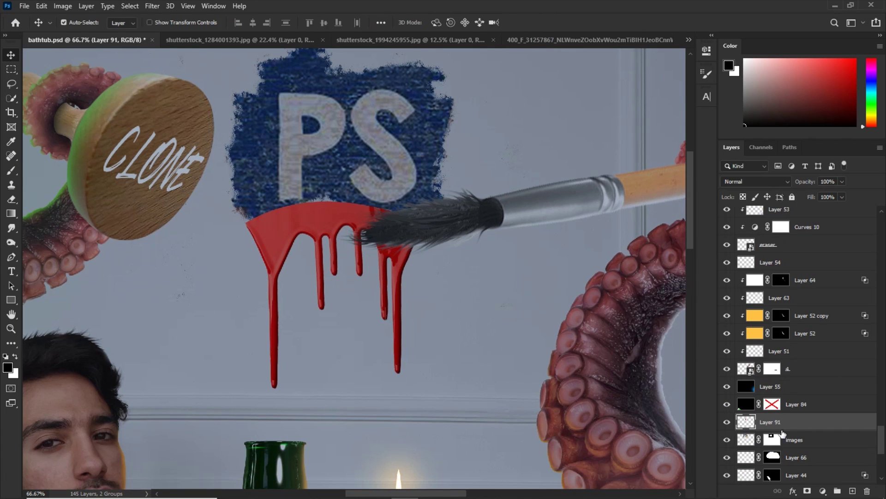
Shift the hue of the red drips beneath the PS logo toward blue with Hue/Saturation
key(ctrl+u)
drag(691, 158, 745, 158)
drag(691, 215, 682, 215)
drag(746, 158, 646, 159)
key(Return)
Clip a new layer to the drips, fill it with dark blue sampled from the logo paint, and change its blend mode
key(ctrl+shift+alt+n)
alt+click(793, 396)
key(b)
alt+click(339, 170)
key(alt+BackSpace)
click(747, 182)
click(729, 440)
click(811, 183)
Add a layer mask to the drips and paint out their upper edge so it merges with the logo's paint
click(814, 408)
click(806, 492)
key(bracketleft)
key(bracketleft)
key(bracketleft)
drag(253, 218, 344, 202)
Clone blue paint texture over the seam between the logo and the drips on a new layer above the colour fill
scroll(391, 202, down, 3)
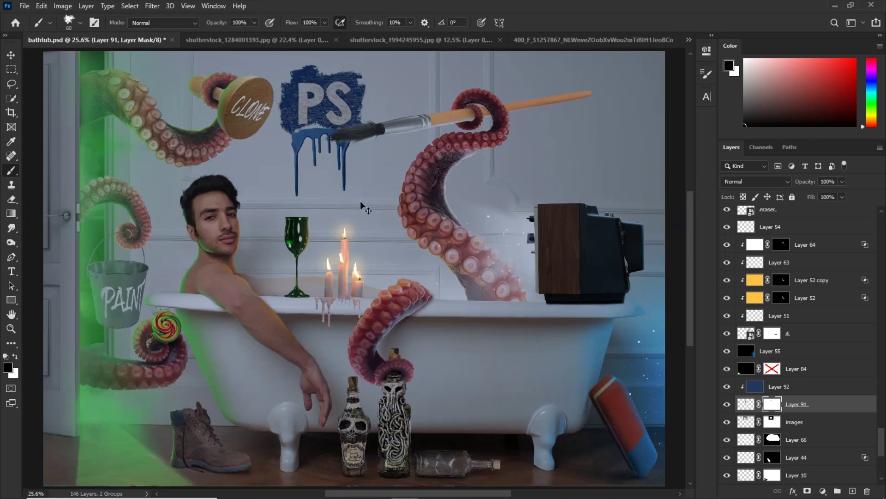
scroll(364, 206, up, 2)
click(789, 387)
click(853, 491)
key(s)
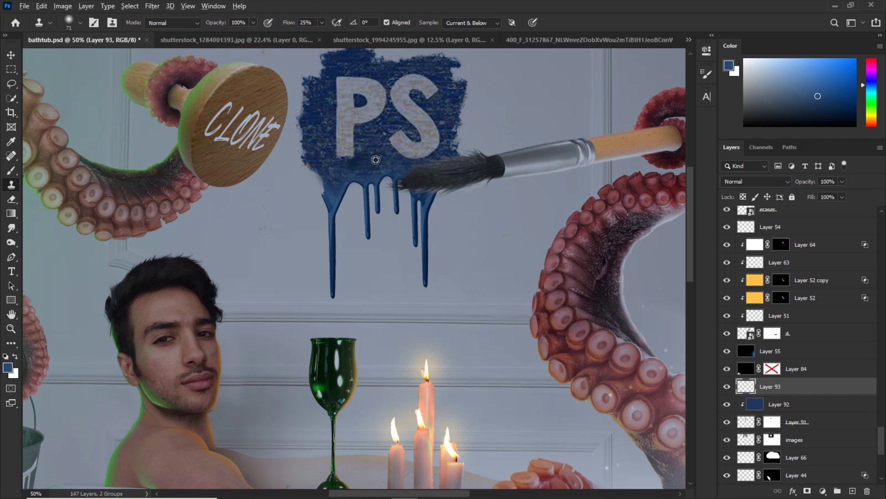
scroll(375, 160, down, 2)
scroll(369, 194, up, 3)
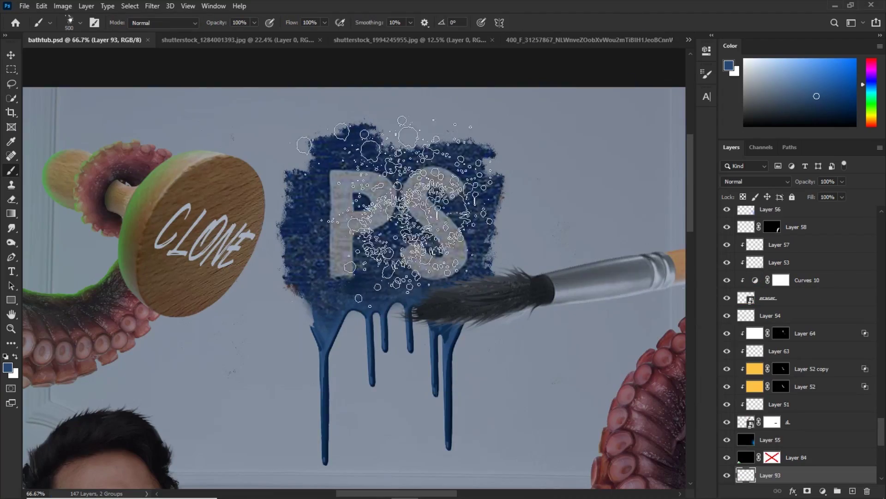
Stamp dark and medium blue paint splatters above the drips with a 700 px splatter brush
right_click(397, 208)
click(397, 162)
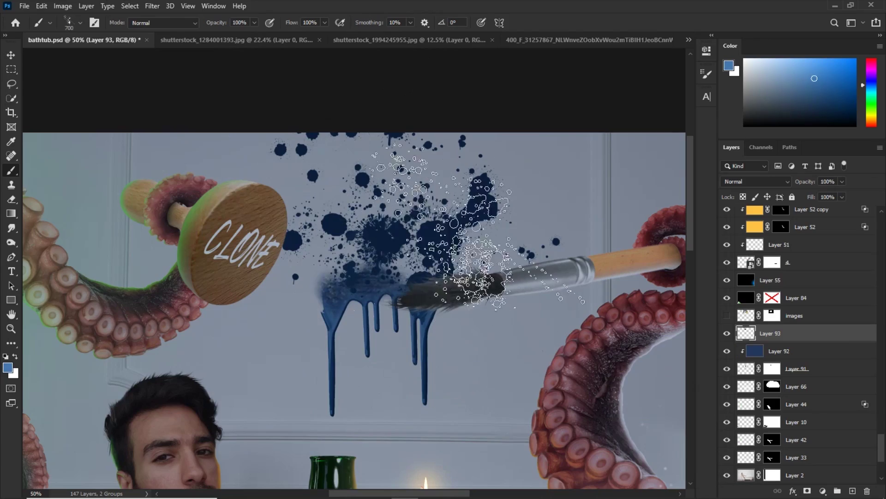
click(474, 230)
click(386, 223)
alt+click(333, 303)
click(345, 199)
Build up the splatter in a medium blue, working through the Splatter Blood 5 to 8 brushes
right_click(407, 175)
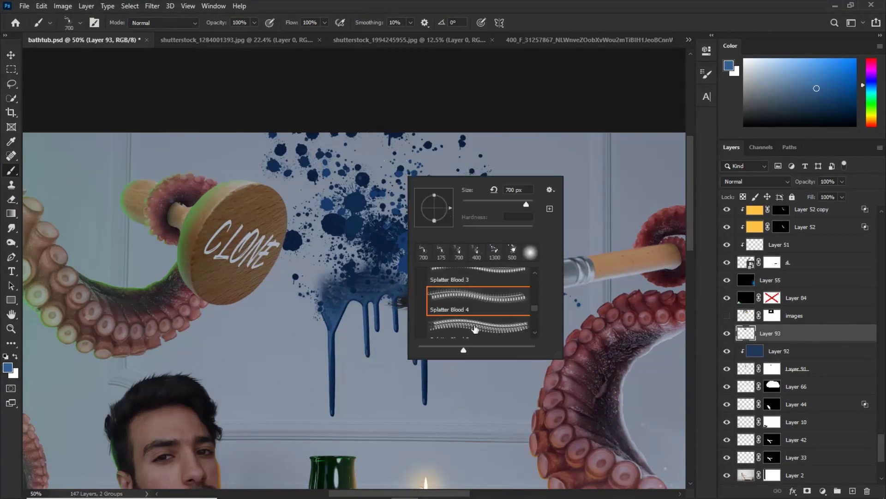
click(477, 319)
click(401, 198)
right_click(377, 200)
double_click(442, 342)
click(825, 87)
right_click(387, 219)
double_click(450, 369)
click(318, 286)
right_click(413, 217)
double_click(476, 370)
Add smaller blue specks around the top of the drips with the Splatter Blood 9 brush at 175 px
key(ctrl+minus)
right_click(420, 228)
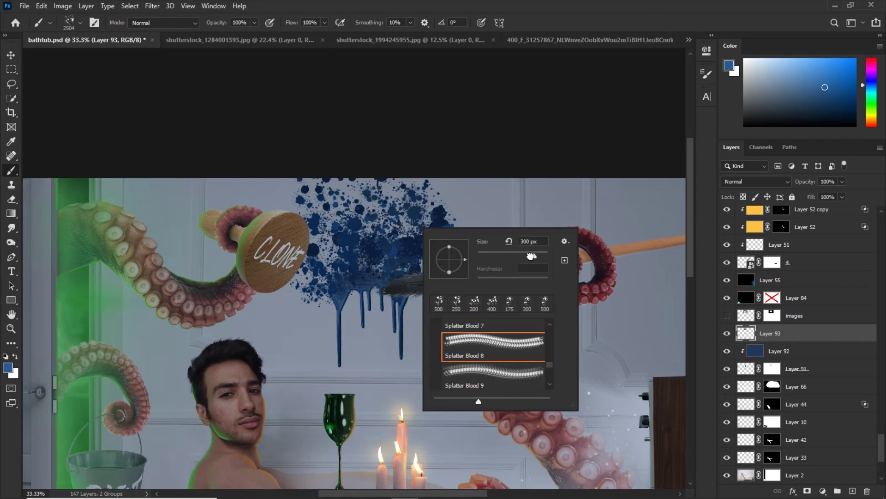
double_click(483, 384)
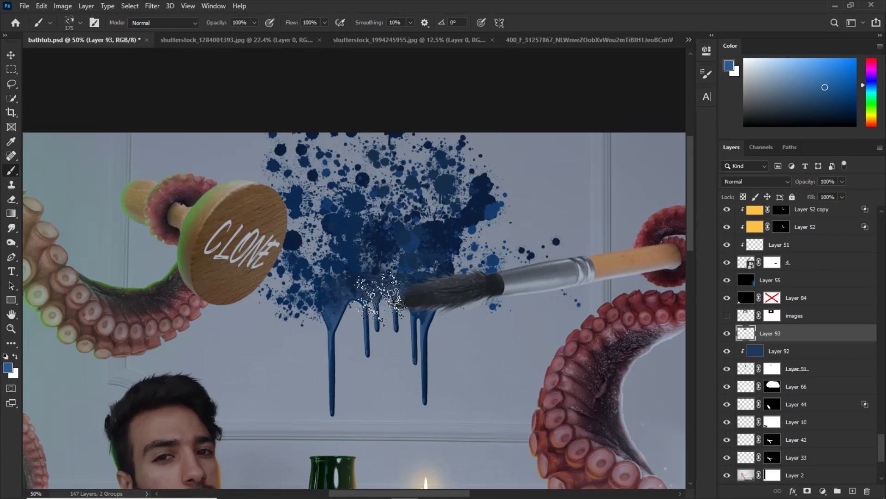
key(ctrl+plus)
key(bracketleft)
Stamp bright blue splatters over the centre and left side of the paint with further Splatter Blood brushes up to 600 px
right_click(421, 227)
double_click(483, 381)
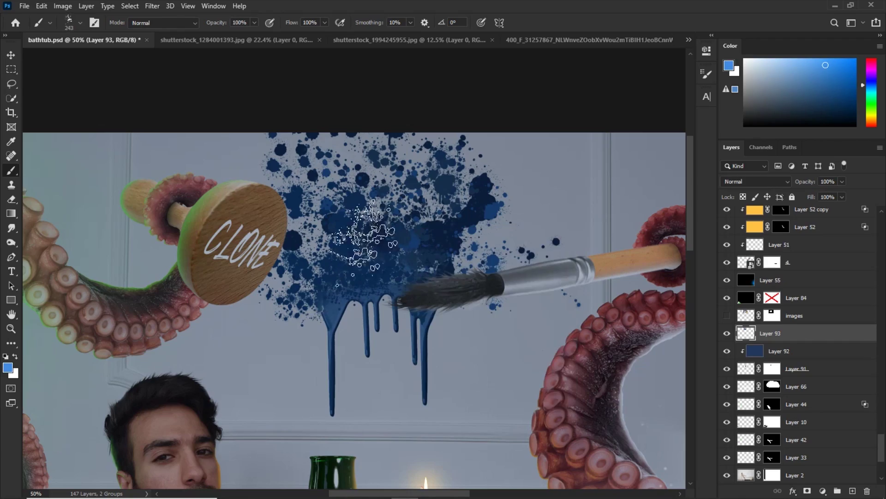
right_click(427, 257)
double_click(488, 408)
click(343, 218)
key(ctrl+z)
click(281, 203)
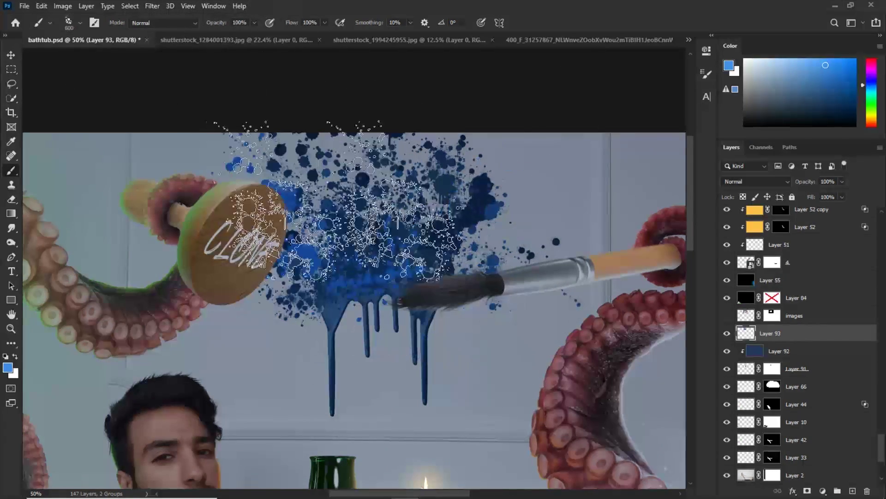
Stamp dark blue specks sampled from the paint with the Splatter Blood 13 brush at 228 px, rotated to -72°
alt+click(448, 185)
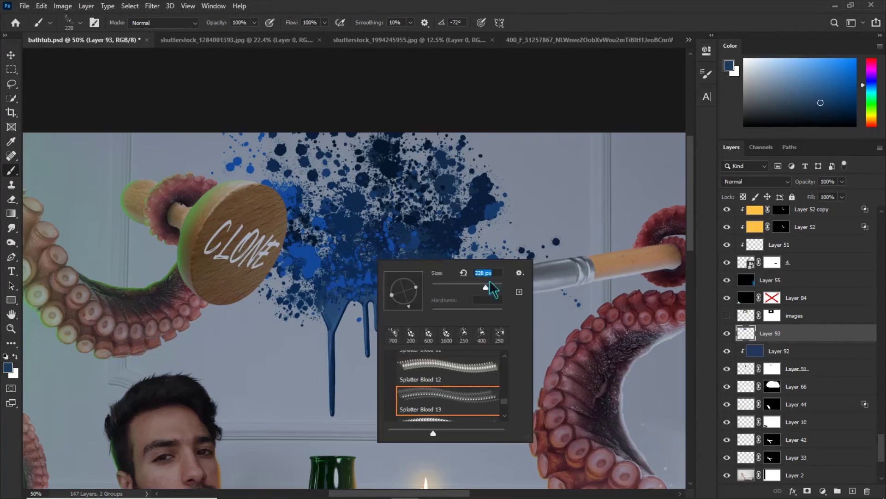
key(Return)
right_click(427, 223)
double_click(490, 376)
Add the text "PS" over the paint splatter in white Built Titling Bold at 72 pt
click(853, 491)
key(ctrl+minus)
key(t)
click(367, 256)
click(444, 23)
drag(559, 145, 511, 114)
drag(701, 228, 701, 134)
click(799, 132)
click(160, 23)
click(304, 22)
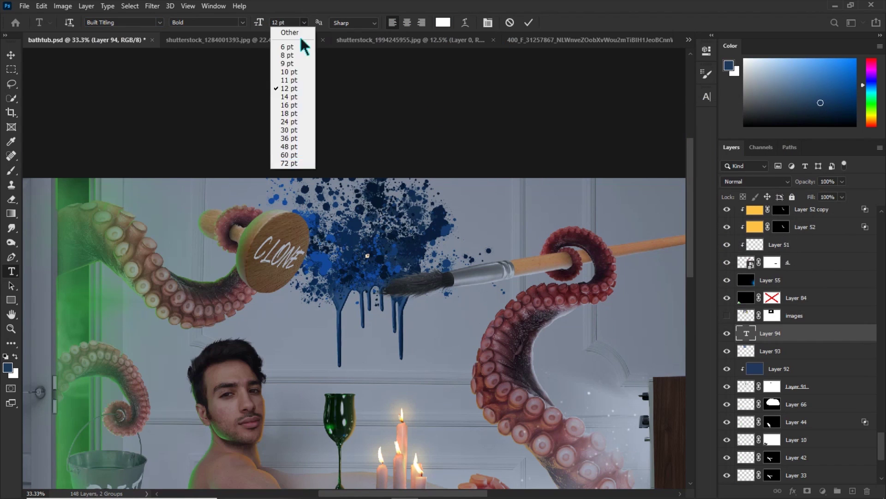
click(291, 162)
text(PS)
click(528, 22)
Enlarge the PS text over the centre of the splatter and rasterize its layer
key(ctrl+t)
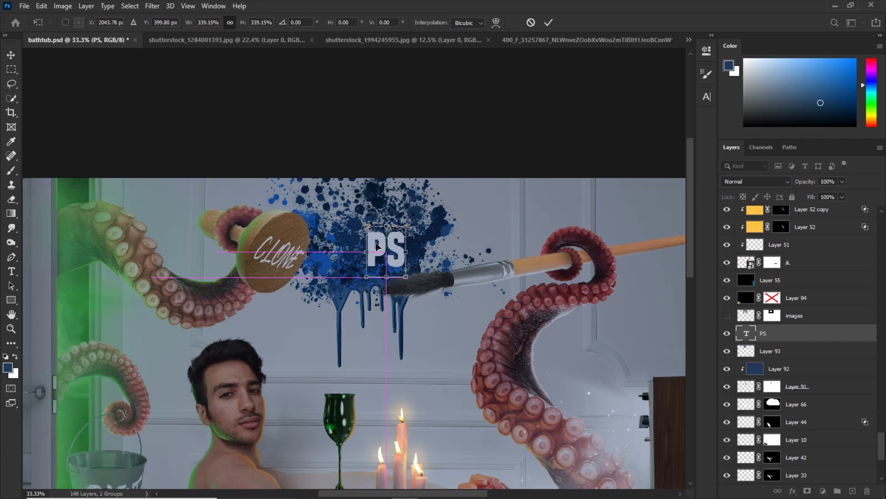
mouse_move(401, 217)
mouse_down()
mouse_move(392, 226)
mouse_move(403, 215)
mouse_up()
key(Return)
right_click(766, 335)
click(665, 169)
Blend the PS lettering into the paint by splitting the dark Underlying Layer slider in its Blend If options
key(v)
key(ctrl+plus)
click(756, 181)
click(831, 334)
click(831, 351)
click(756, 181)
click(748, 222)
double_click(866, 353)
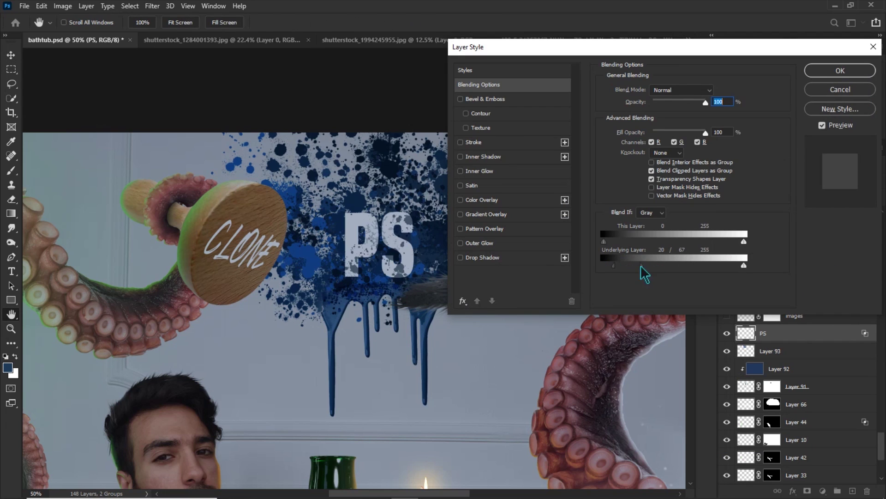
drag(642, 267, 635, 267)
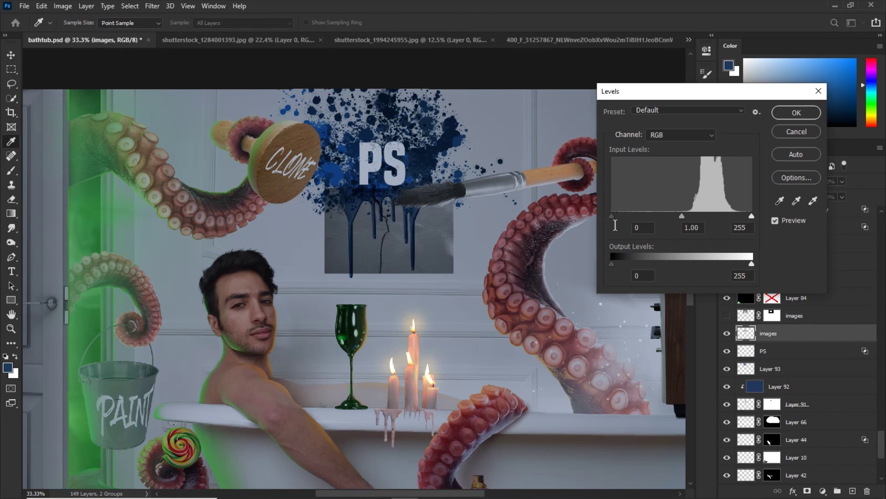
Brighten the crack image's highlights with Levels and dodge away its grey background below the splatter
drag(751, 215, 730, 215)
key(Return)
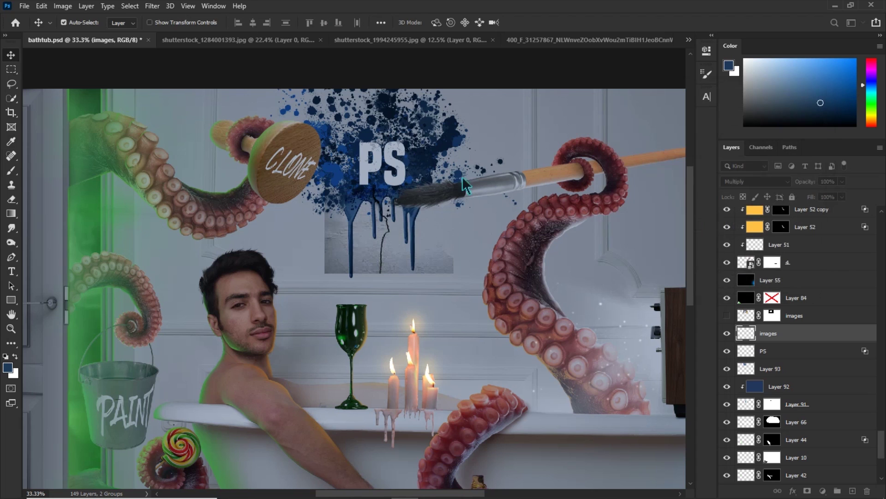
key(o)
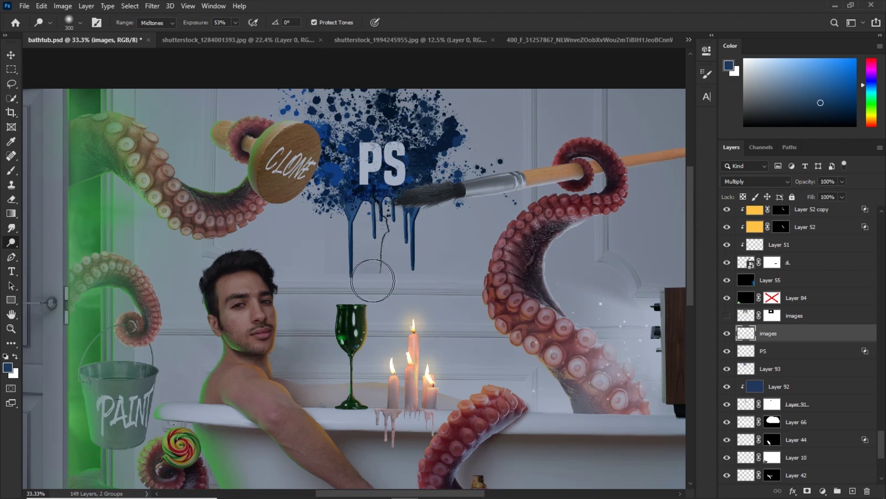
Move the index crack image below the splatter layer and enlarge it on the wall beside the drips
drag(777, 369, 778, 395)
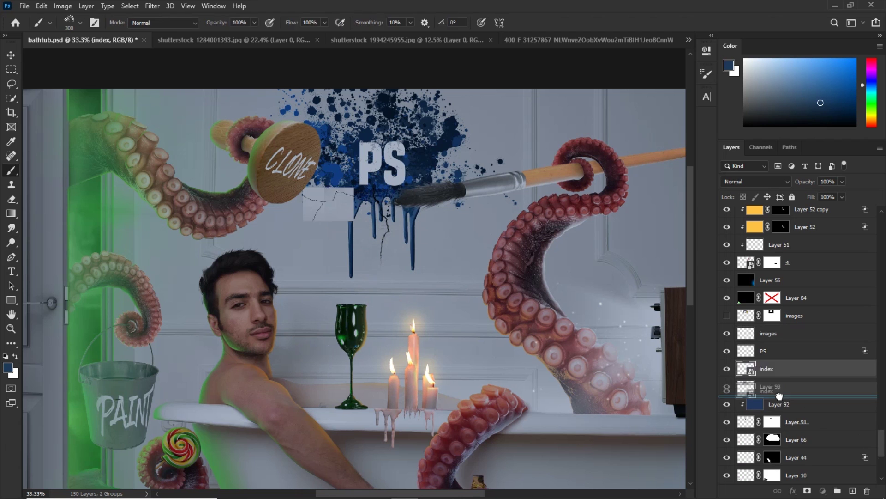
key(ctrl+t)
drag(303, 220, 275, 238)
key(Return)
Set the index crack image to Multiply, rasterize it, and brighten its highlights with Levels
click(741, 182)
click(741, 220)
right_click(832, 391)
click(727, 226)
key(ctrl+l)
drag(752, 216, 738, 217)
key(Return)
Set the second index crack image to Multiply and its Levels input to 13 and 237
click(741, 221)
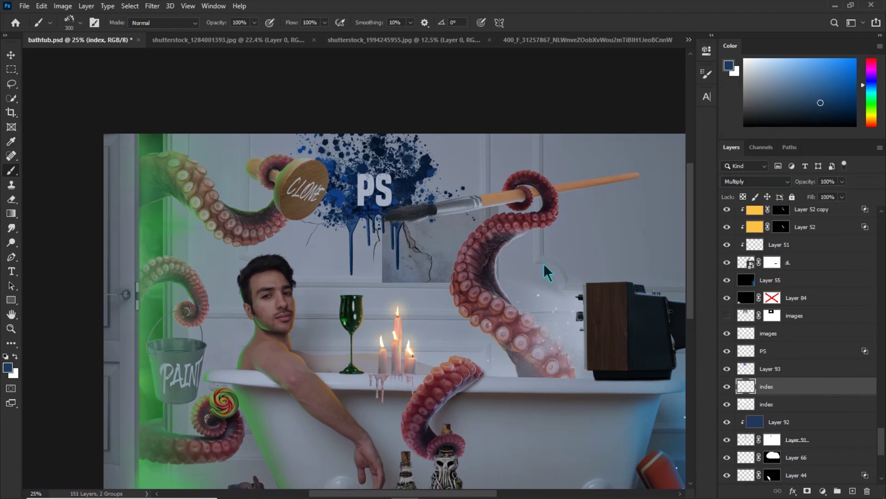
key(ctrl+l)
drag(752, 216, 742, 217)
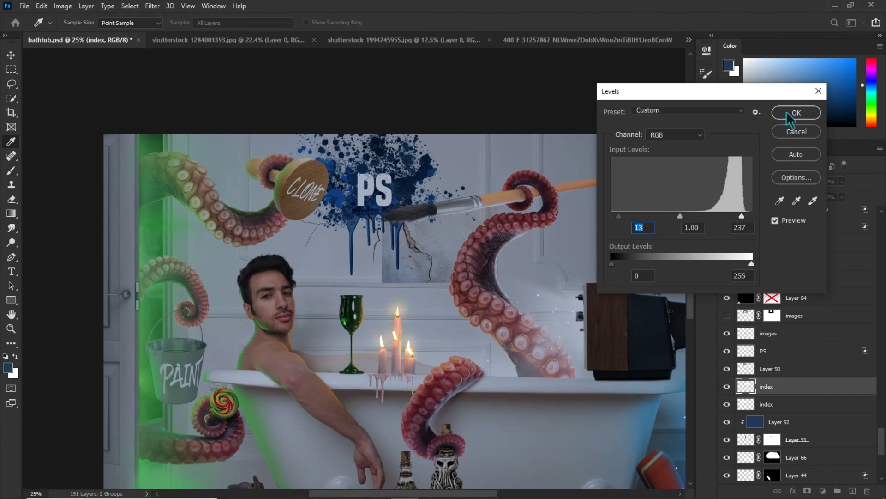
click(785, 115)
Clear the second crack's leftover background on the wall with the Eraser and Dodge tools
key(ctrl+plus)
key(e)
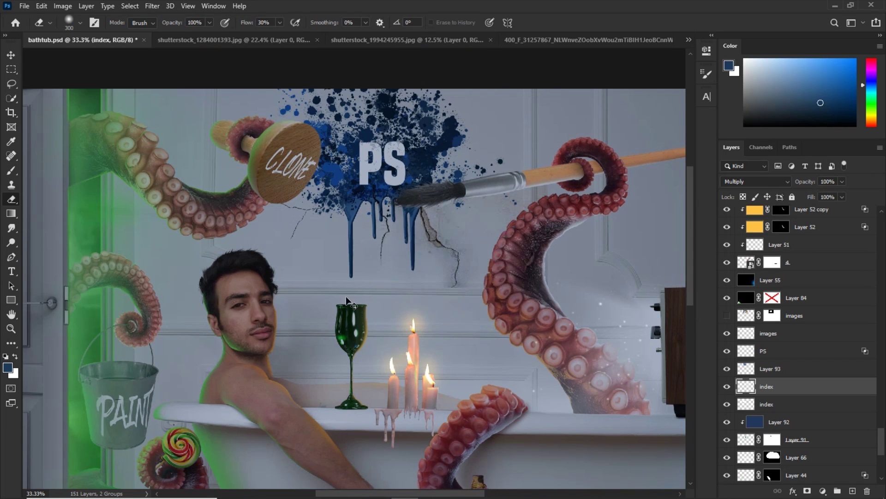
key(ctrl+plus)
key(o)
key(ctrl+minus)
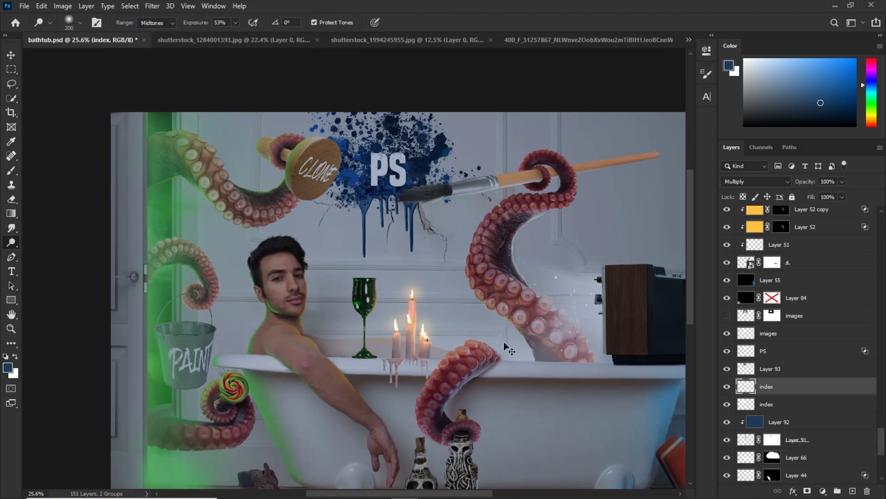
Rotate and reposition the second crack so it runs from beneath the paintbrush toward the large tentacle
key(ctrl+t)
drag(407, 273, 454, 279)
click(548, 23)
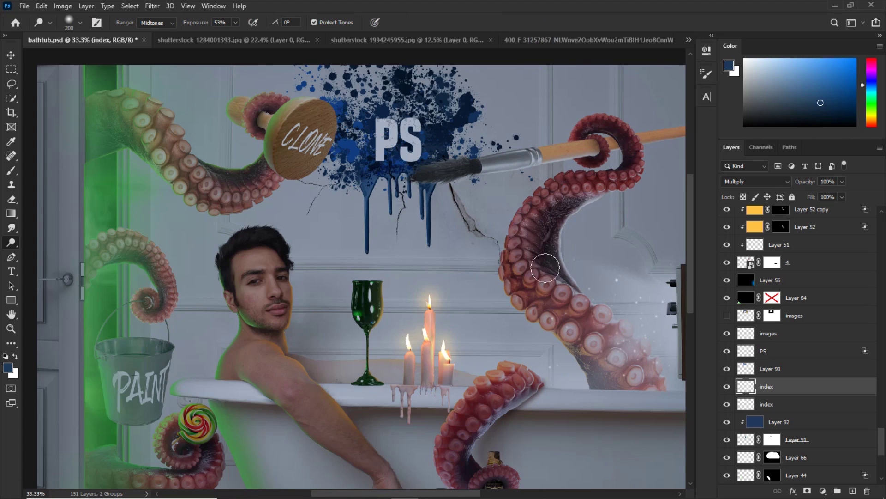
Rotate, resize and move another crack image onto the wall above the paintbrush
key(ctrl+plus)
key(ctrl+0)
key(ctrl+minus)
drag(383, 181, 435, 265)
drag(406, 339, 406, 274)
drag(395, 297, 435, 134)
click(529, 22)
Rasterize the upper crack image, adjust its Levels, and set it to Multiply
right_click(798, 387)
click(725, 224)
key(ctrl+l)
key(Return)
key(shift+alt+m)
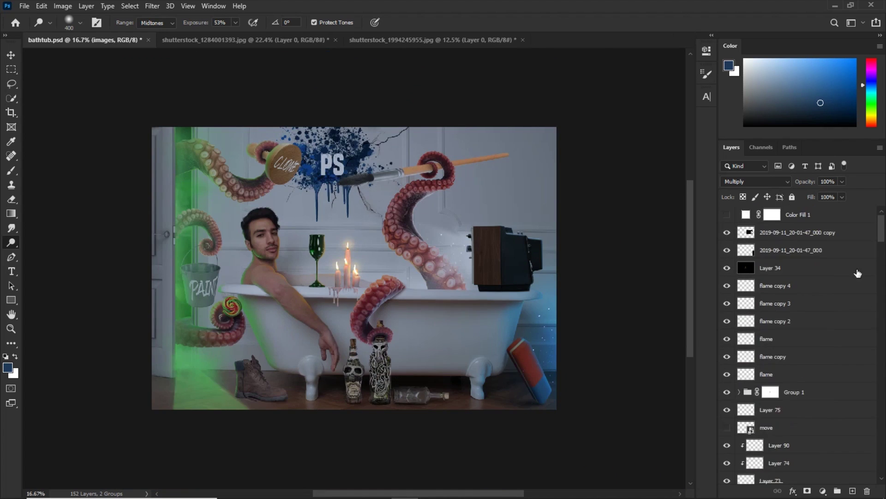
Bring a curled tentacle from shutterstock_1284001393.jpg into bathtub.psd and rename its layer 6
click(434, 40)
click(249, 40)
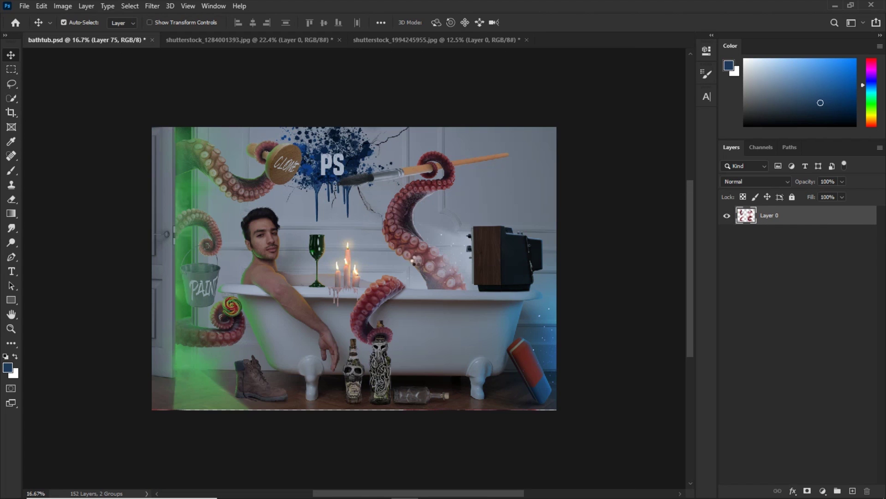
key(ctrl+v)
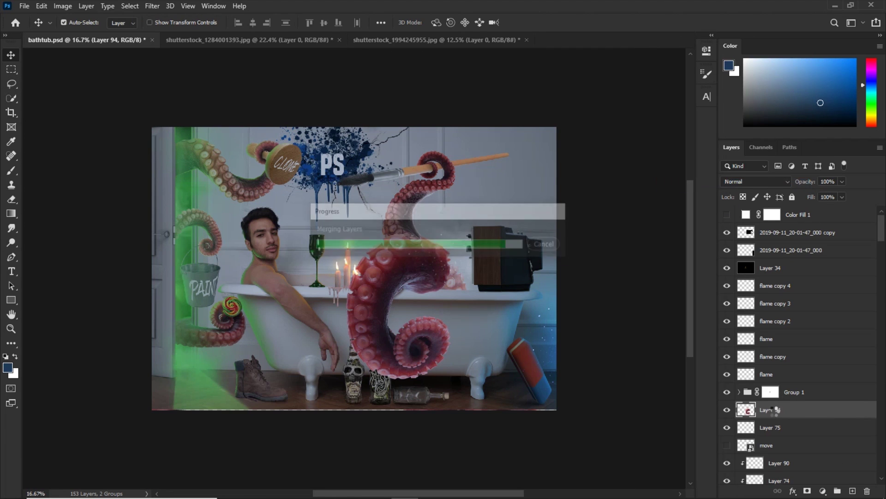
double_click(775, 409)
text(6)
key(Return)
Flip the new tentacle horizontally, enlarge and rotate it, and place it partly outside the scene's lower-left corner
right_click(218, 312)
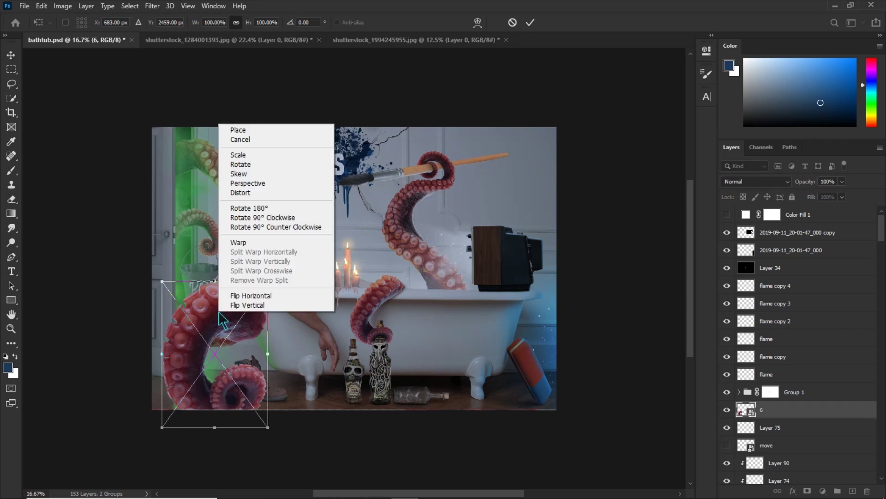
click(252, 295)
drag(278, 264, 117, 304)
drag(220, 322, 153, 350)
drag(247, 369, 245, 461)
key(ctrl+minus)
drag(208, 352, 197, 361)
drag(121, 362, 111, 368)
key(Return)
key(ctrl+plus)
click(728, 412)
click(727, 413)
Darken the corner tentacle with a clipped Curves adjustment
click(822, 491)
click(838, 358)
click(611, 236)
drag(677, 110, 680, 137)
click(676, 47)
Create a new layer clipped to the corner tentacle and choose bright green as the brush colour
click(852, 490)
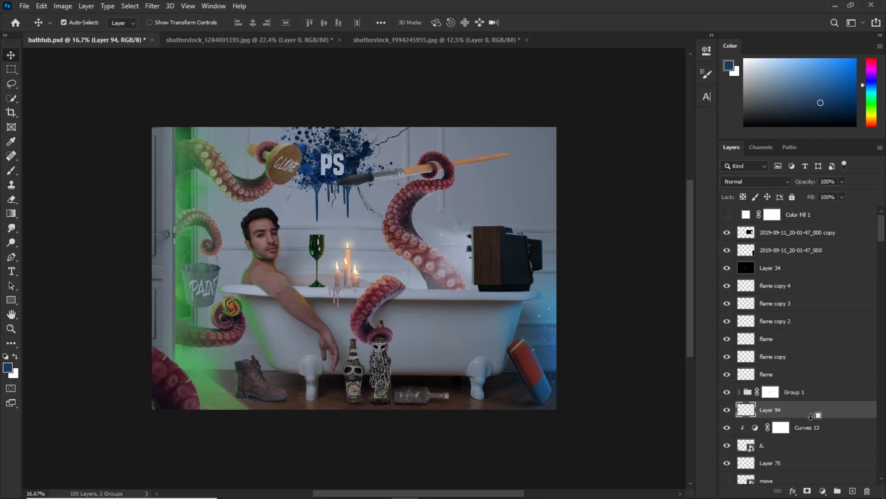
alt+click(817, 418)
key(b)
key(ctrl+plus)
click(870, 105)
click(840, 59)
Paint a thin green rim light along the lower-left corner tentacle's outer edge and the notches between its suckers
key(ctrl+plus)
key(ctrl+plus)
key(ctrl+plus)
key(bracketleft)
key(bracketleft)
key(bracketleft)
key(bracketleft)
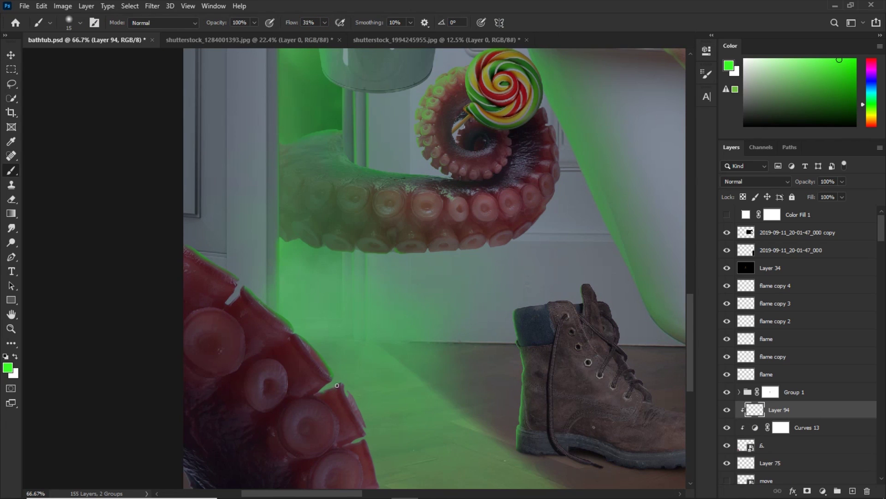
key(bracketright)
scroll(348, 299, down, 3)
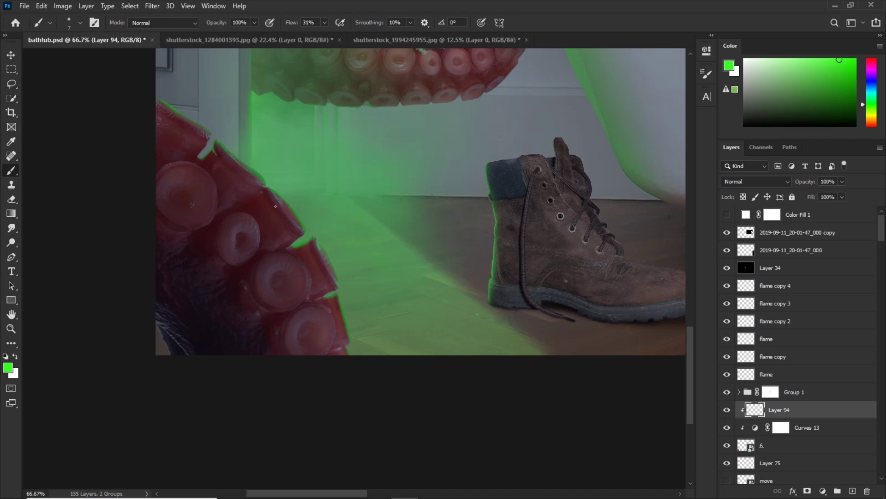
key(e)
Apply a Gaussian Blur with a radius of 8 pixels to the corner tentacle's layer 6
key(ctrl+minus)
key(ctrl+minus)
key(ctrl+minus)
key(ctrl+minus)
click(784, 445)
click(153, 6)
click(319, 170)
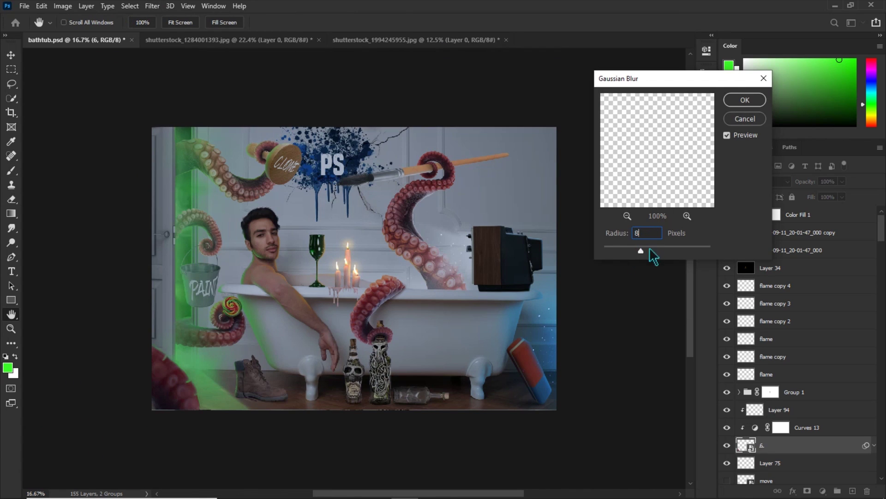
key(Return)
Bring another tentacle into the scene's upper-right corner above Layer 94, transform it, and add a Curves adjustment to darken it
click(785, 409)
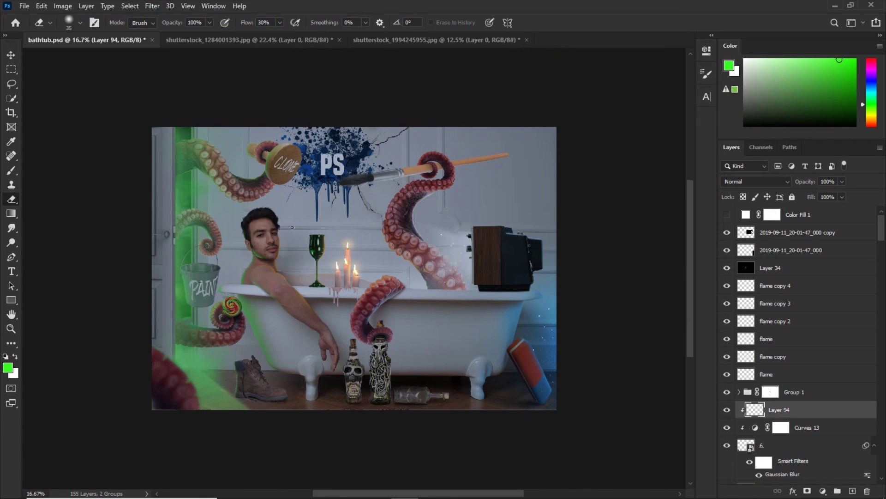
click(754, 425)
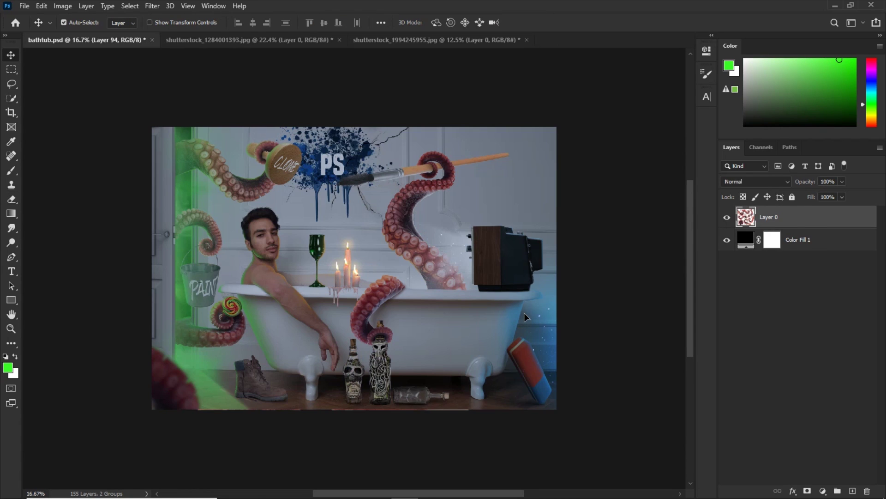
mouse_move(525, 312)
mouse_down()
mouse_move(551, 194)
mouse_move(567, 251)
mouse_move(582, 178)
mouse_move(575, 184)
mouse_move(618, 182)
mouse_up()
key(ctrl+t)
key(Return)
click(822, 491)
click(821, 347)
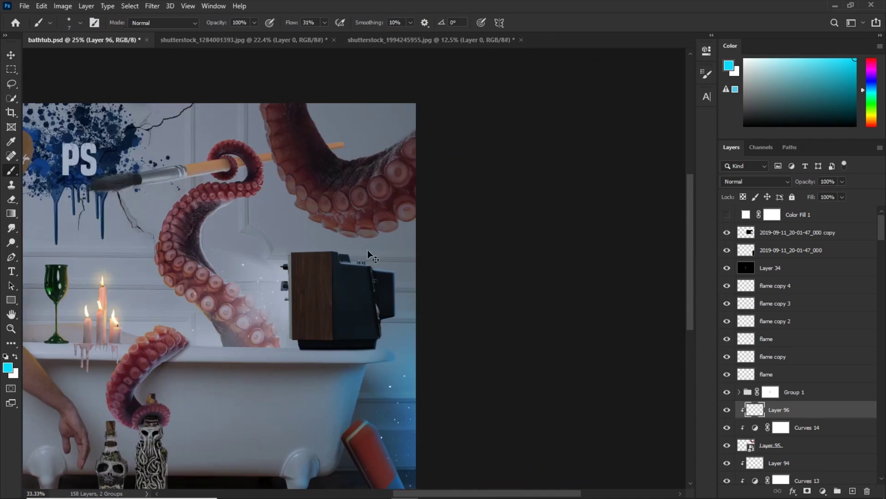
Paint white highlights and a cyan rim light along the upper-right tentacle's suckers and edges on the clipped Layer 96
scroll(373, 256, up, 4)
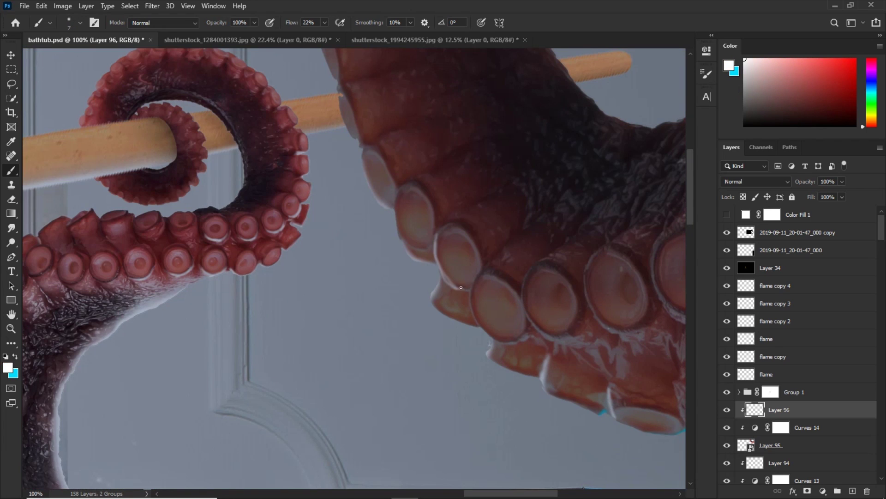
drag(568, 311, 355, 272)
key(])
key(])
key(])
key(])
key(])
drag(322, 287, 368, 304)
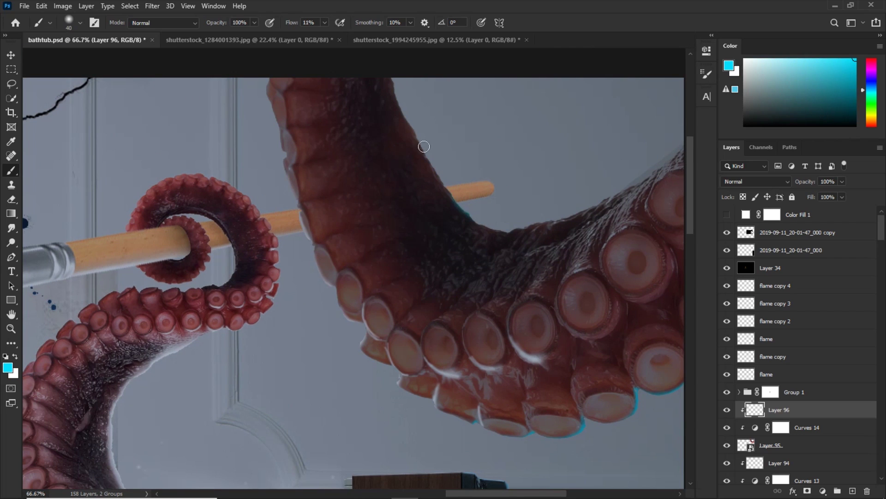
Apply a 15-pixel Gaussian Blur to the upper-right tentacle, repeat it on its rim-light layer, and open its Curves adjustment
scroll(424, 147, down, 5)
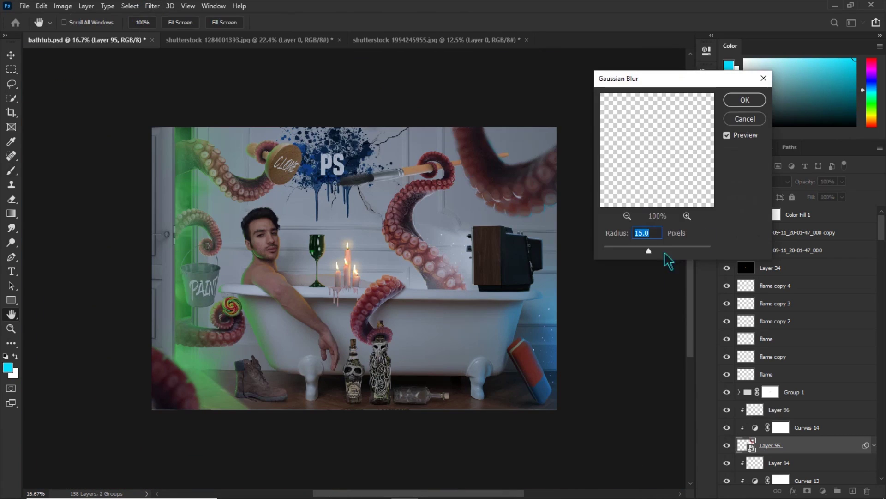
click(744, 100)
click(780, 410)
click(151, 6)
click(169, 16)
double_click(755, 427)
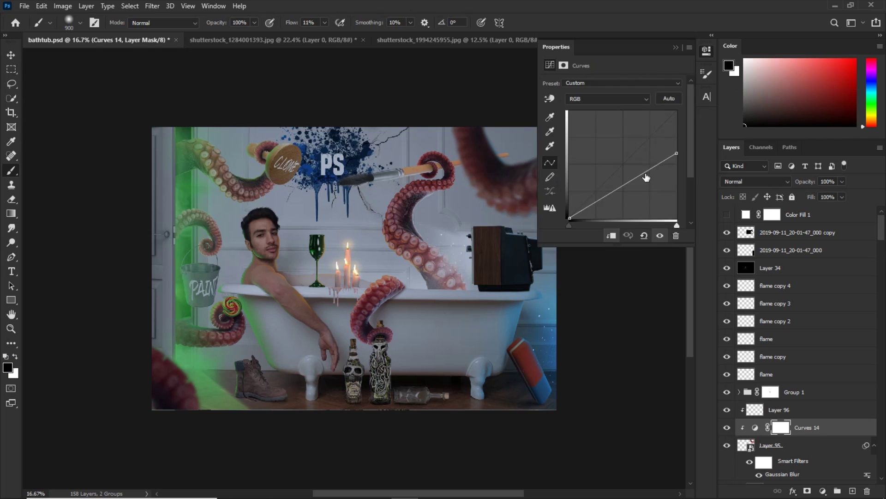
click(253, 74)
Add a new Soft Light layer above the smoke images and brush small white highlights onto the man's face
click(799, 236)
click(852, 491)
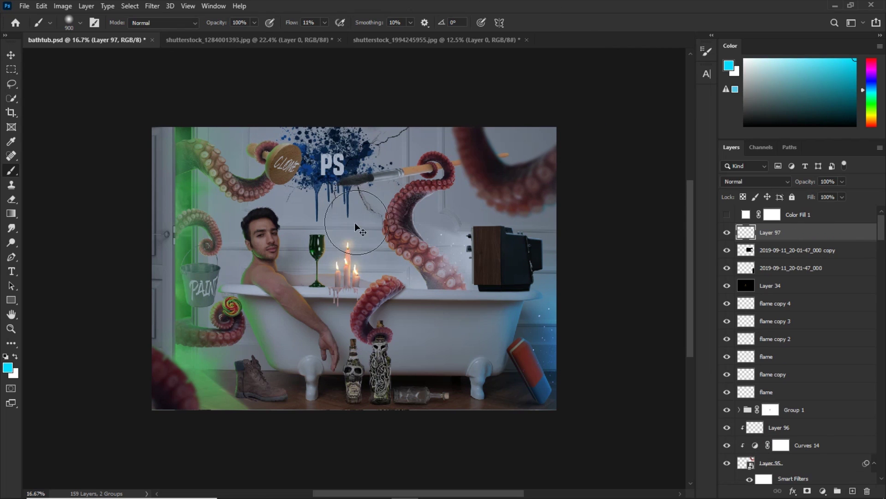
key(d)
key(ctrl+plus)
key(ctrl+plus)
key(ctrl+plus)
drag(121, 158, 381, 259)
key(ctrl+plus)
key(ctrl+plus)
key(ctrl+plus)
key(bracketleft)
key(bracketleft)
key(bracketleft)
key(bracketleft)
key(bracketleft)
key(bracketleft)
key(bracketleft)
key(bracketleft)
key(bracketleft)
key(bracketleft)
key(bracketleft)
key(bracketleft)
key(bracketleft)
key(bracketleft)
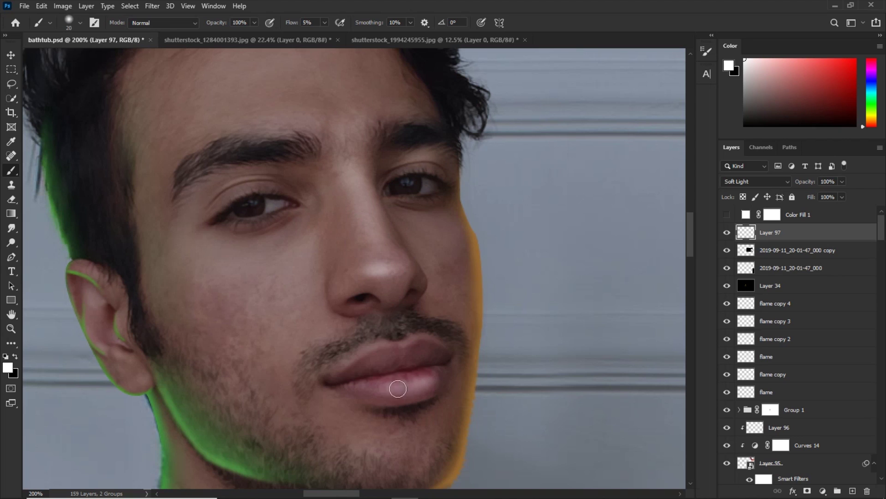
Build up the face's highlights and shadows with larger soft white and black strokes at 5% flow
key(bracketright)
key(bracketright)
key(bracketright)
key(bracketright)
key(bracketright)
key(bracketright)
key(bracketright)
key(bracketright)
key(ctrl+minus)
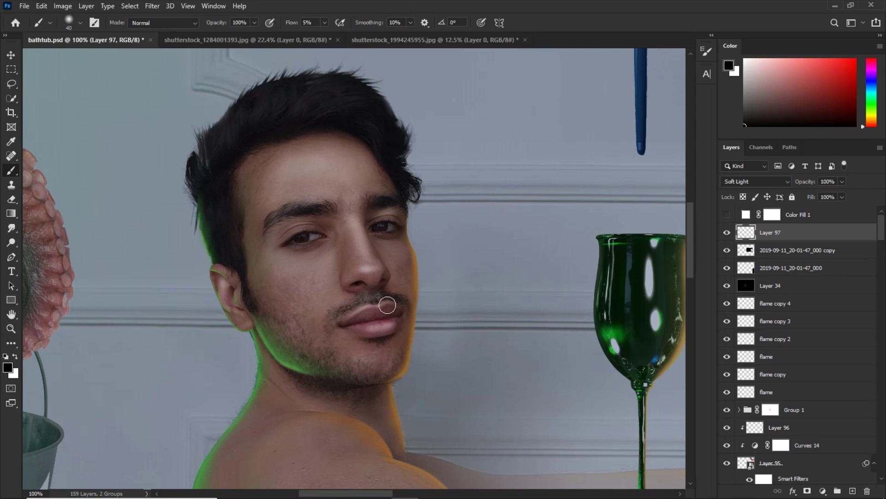
key(bracketleft)
key(bracketleft)
key(bracketleft)
Dodge and burn the man's shoulder, arm and hand with low-flow white and black strokes on Layer 97
scroll(407, 294, down, 3)
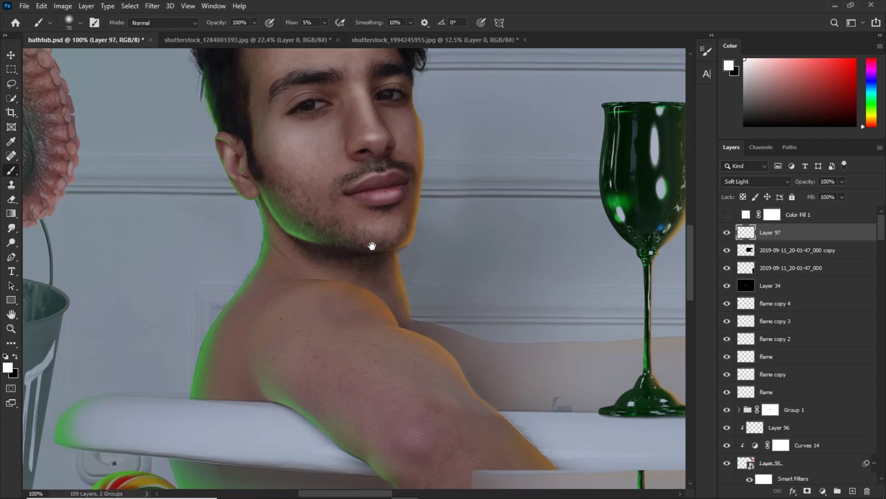
scroll(350, 394, up, 2)
key(bracketright)
key(bracketright)
key(bracketright)
scroll(288, 280, down, 3)
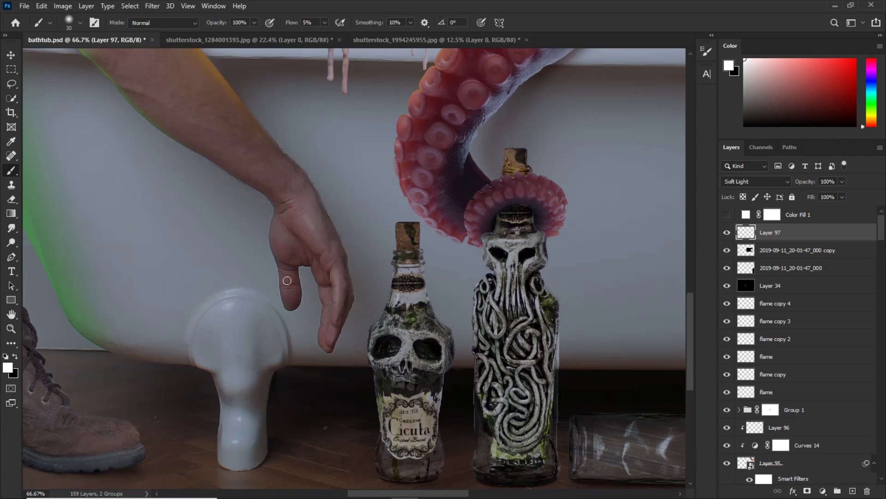
key(x)
key(bracketright)
key(bracketright)
Brush soft white highlights onto the man's elbow and upper arm
scroll(318, 213, up, 5)
scroll(318, 212, left, 4)
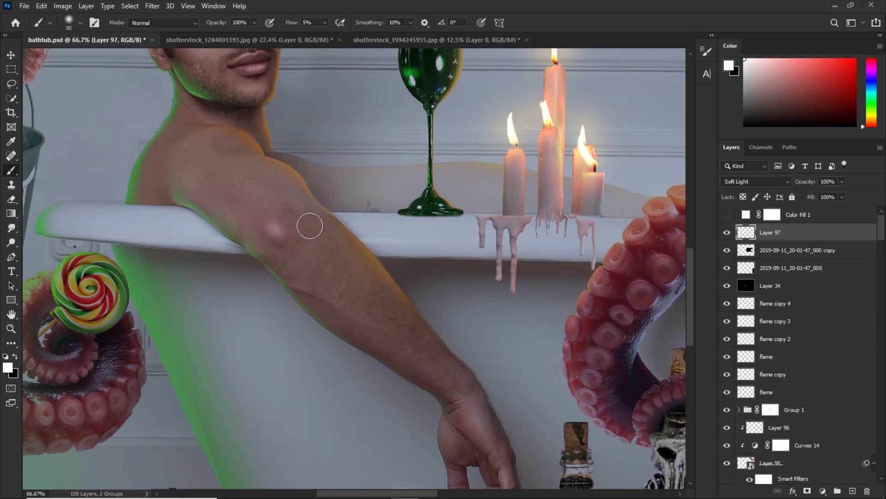
key(bracketright)
drag(238, 207, 249, 344)
Compare the full scene with the skin-shading Layer 97 and lower that layer's opacity to 65%
key(ctrl+0)
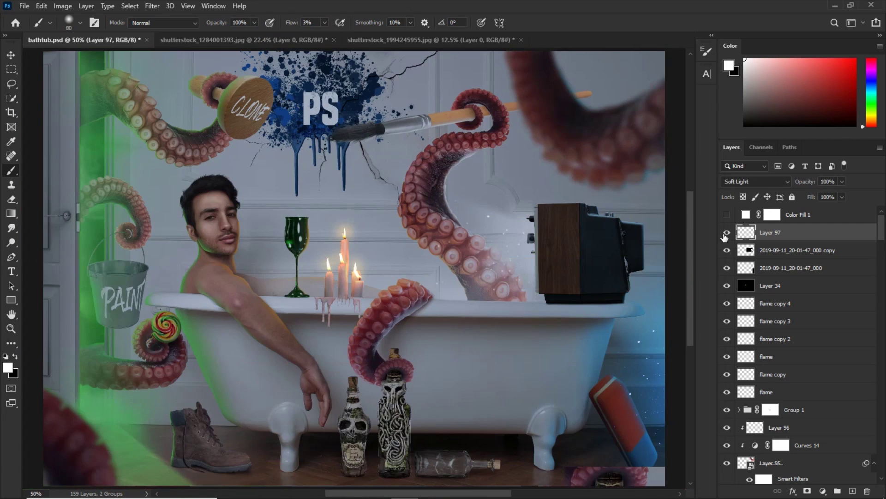
scroll(258, 285, up, 2)
key(ctrl+0)
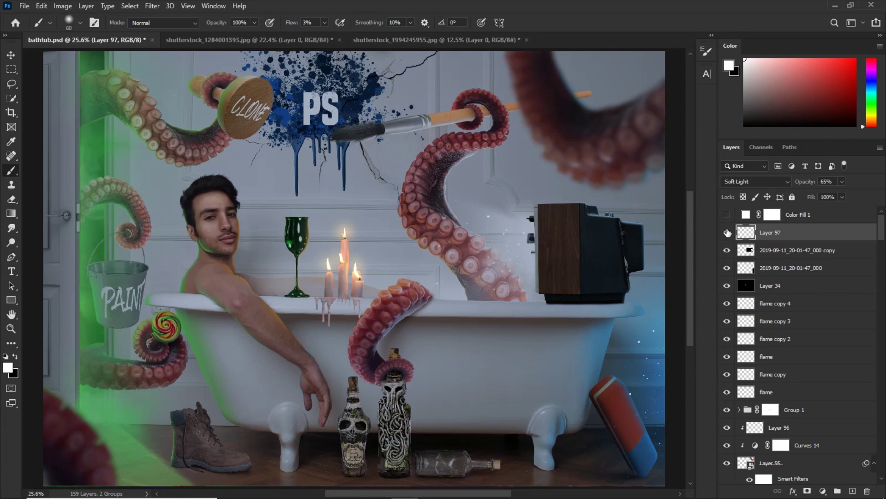
Add a second Soft Light layer, Layer 98, and burn the left-hand tentacles and the boot with black at 3% flow
click(733, 183)
key(x)
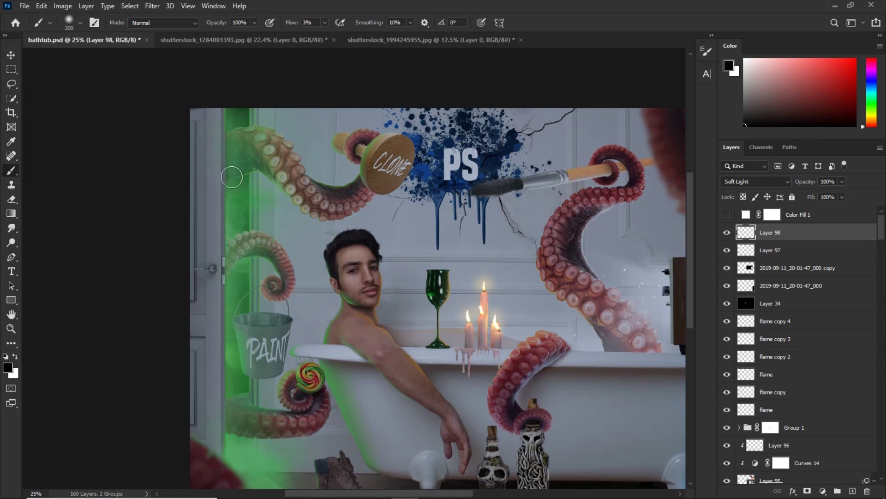
key(bracketleft)
key(bracketleft)
scroll(393, 320, down, 3)
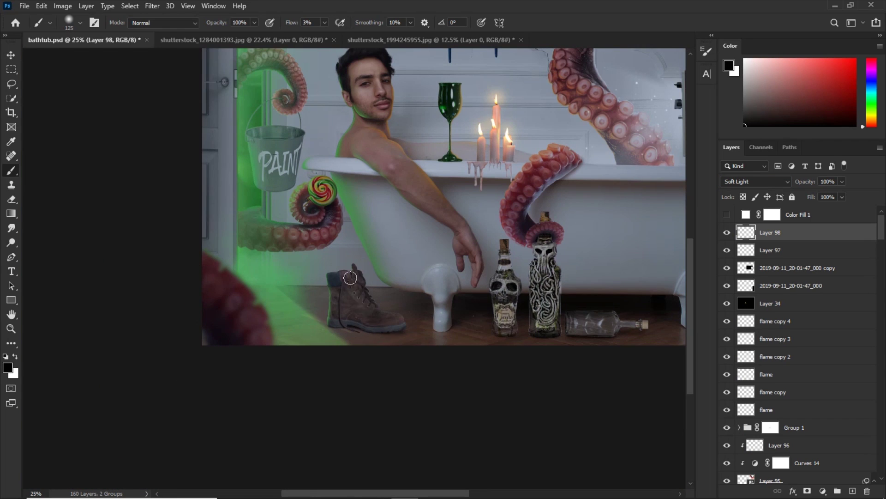
scroll(350, 277, right, 2)
key(bracketright)
key(bracketright)
Brush soft white highlights around the eraser and over the tentacle base beside the television
key(x)
scroll(409, 280, up, 1)
scroll(421, 293, right, 3)
scroll(429, 305, up, 2)
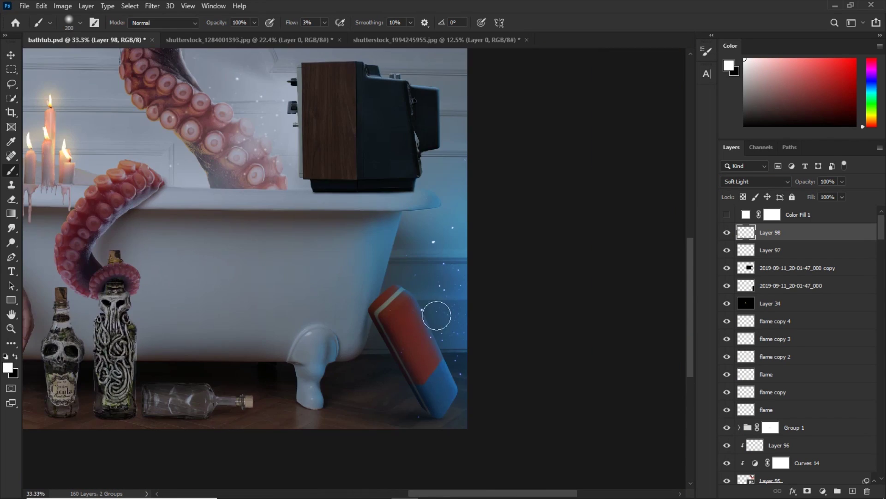
scroll(323, 258, up, 3)
key(x)
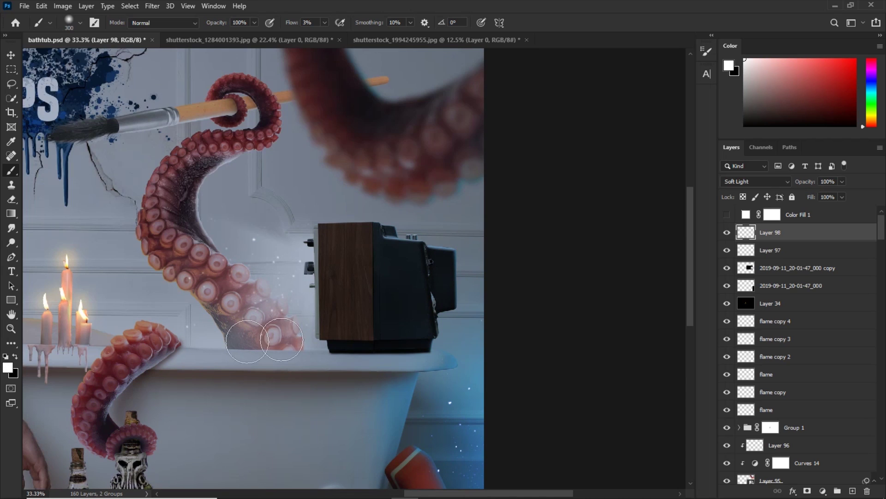
scroll(295, 150, left, 3)
scroll(323, 148, up, 1)
Burn shadows into the upper tentacles and the cracked wall with soft black strokes of varying size
key(x)
key(bracketleft)
key(bracketleft)
key(bracketleft)
scroll(339, 153, down, 1)
key(bracketright)
key(bracketright)
key(bracketright)
key(bracketright)
key(bracketright)
key(bracketright)
key(bracketright)
key(bracketright)
key(bracketright)
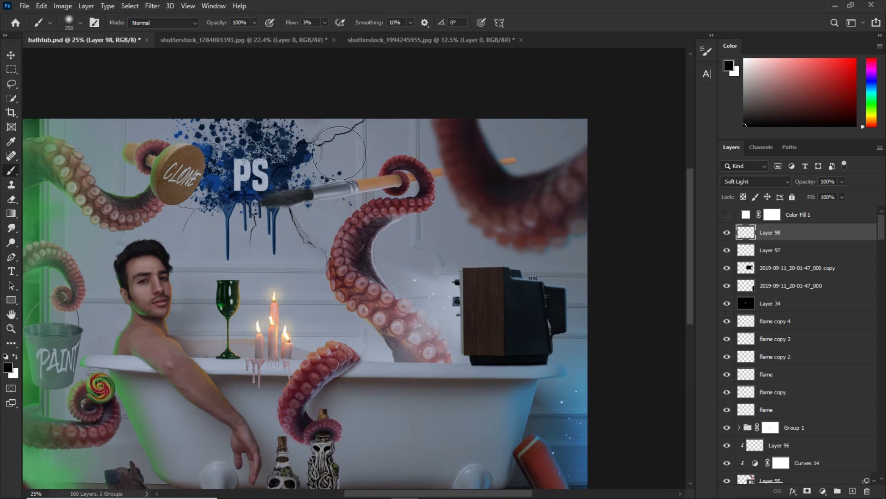
Brighten the green glow around the door-side tentacles with a 600-pixel soft white brush
scroll(331, 224, left, 5)
key(x)
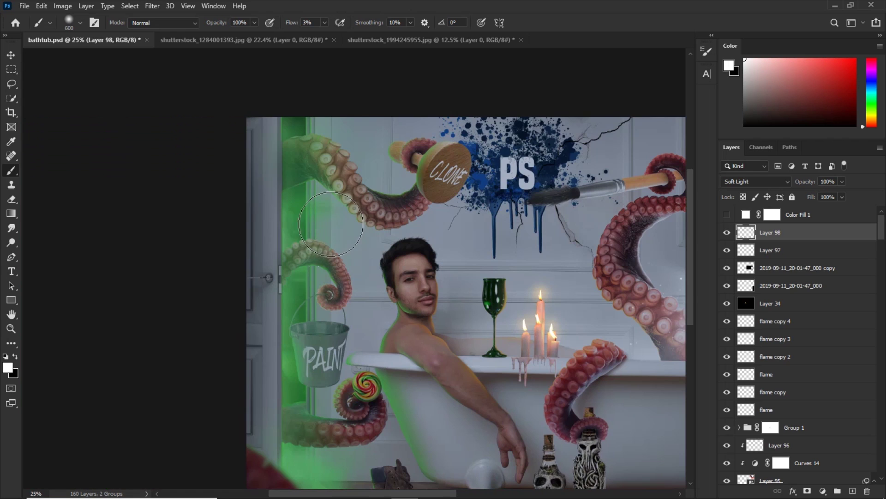
scroll(265, 358, up, 1)
Burn shadows into the lower part of the scene on Layer 98 with a soft black brush of 250 pixels and smaller
key(x)
key(bracketleft)
key(bracketleft)
key(bracketleft)
key(bracketleft)
key(bracketleft)
key(bracketleft)
key(bracketleft)
key(bracketleft)
key(bracketleft)
key(bracketleft)
scroll(328, 318, down, 1)
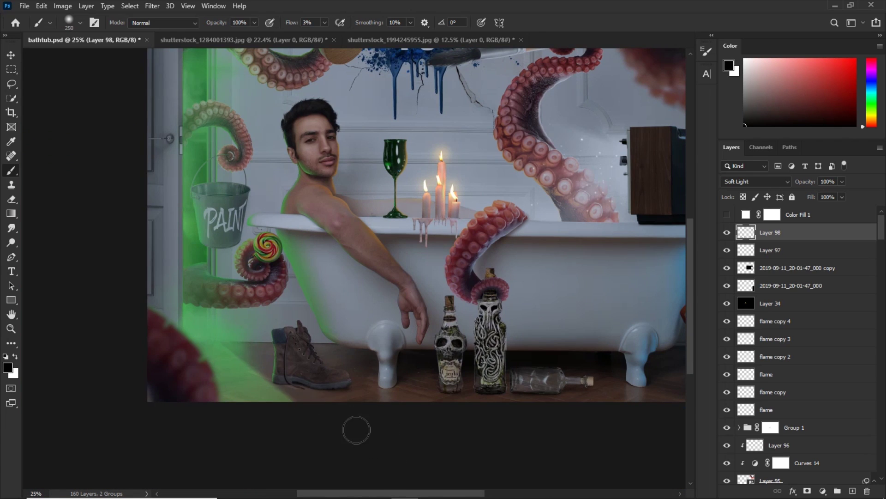
drag(337, 402, 136, 245)
key(ctrl+plus)
key(ctrl+plus)
key(bracketleft)
key(bracketleft)
key(bracketleft)
key(bracketleft)
key(bracketleft)
key(bracketleft)
key(bracketleft)
Burn the wall glow between the large tentacle and the television with a 500-pixel soft black brush
key(ctrl+0)
key(bracketright)
key(bracketright)
key(bracketright)
key(bracketright)
key(bracketright)
key(bracketright)
key(bracketright)
key(bracketright)
key(bracketright)
key(bracketright)
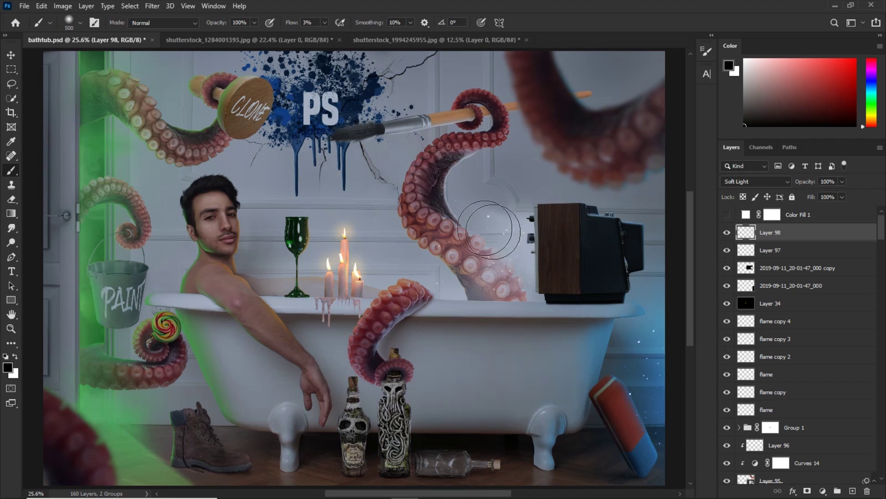
Refine the dodging and burning around the paint bucket and nearby tentacles with a 250-pixel soft brush
key(ctrl+plus)
key(ctrl+plus)
key(ctrl+0)
key(bracketleft)
key(bracketleft)
key(bracketleft)
key(bracketleft)
key(bracketleft)
key(bracketleft)
key(bracketleft)
key(bracketleft)
key(bracketleft)
key(x)
key(bracketright)
key(ctrl+minus)
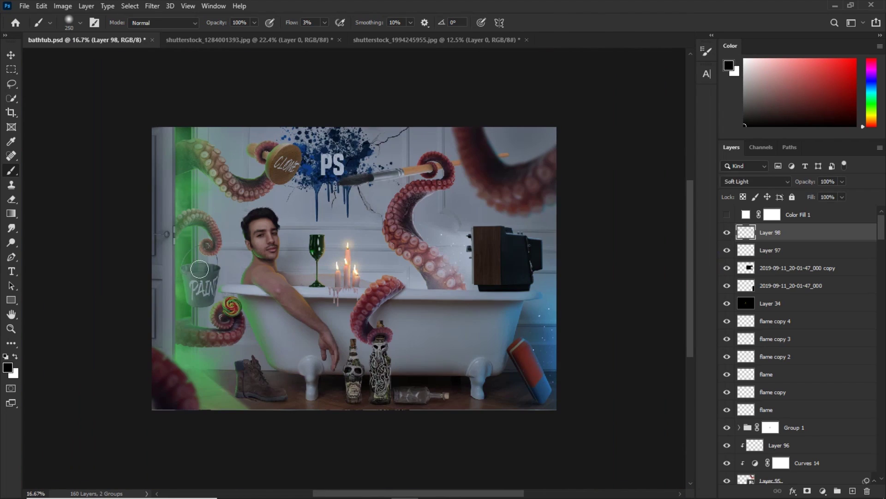
click(822, 490)
click(850, 431)
drag(226, 78, 697, 83)
click(723, 80)
key(Delete)
Place the light-leaks-and-bokehs-vol-I-17 image over the lower-right part of the scene and set its blend mode to Screen
drag(355, 268, 407, 326)
click(530, 23)
click(756, 182)
click(732, 276)
drag(805, 182, 854, 184)
Shift the hue of the blue light leak to -16 with Hue/Saturation and reduce the layer's opacity
key(ctrl+u)
drag(680, 83, 228, 96)
drag(241, 173, 232, 174)
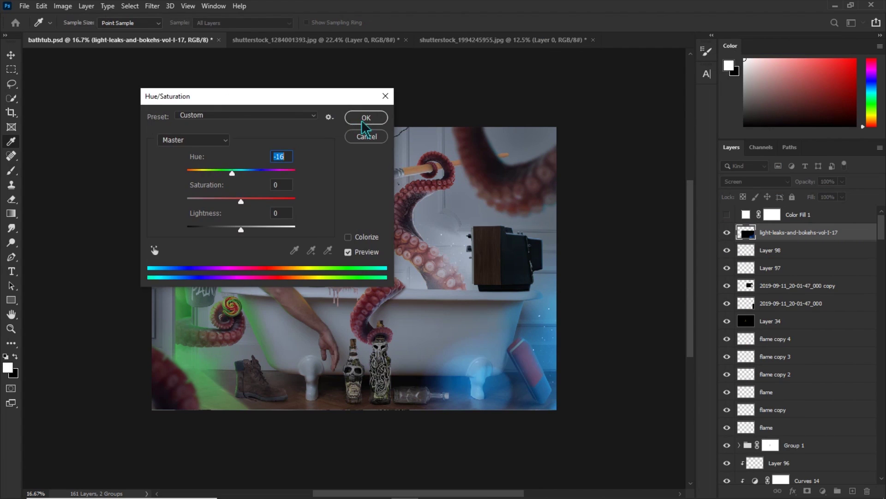
click(365, 117)
drag(805, 181, 777, 182)
Place the light-leaks-and-bokehs-vol-I-21 image enlarged over the door side of the scene and set its blend mode to Screen
drag(363, 213, 320, 182)
drag(312, 343, 312, 410)
click(529, 23)
click(756, 182)
click(732, 276)
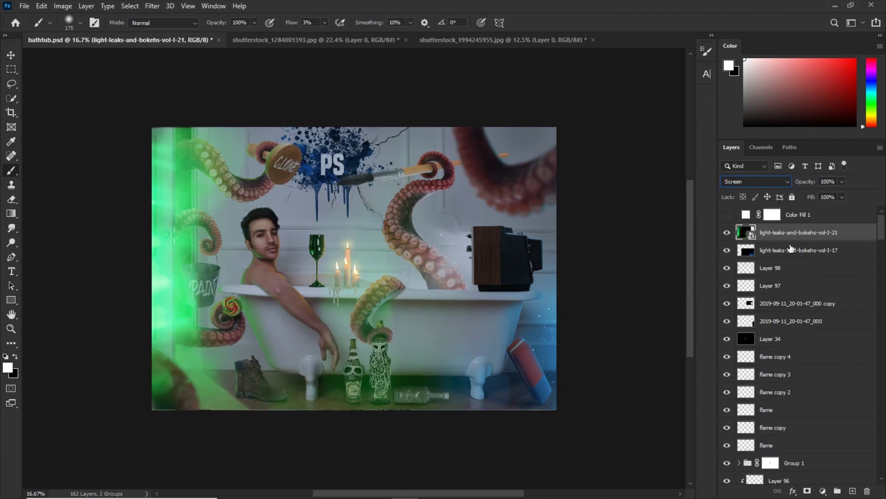
Soften the green light leak by lowering the layer's opacity to about 27%
drag(797, 184, 776, 184)
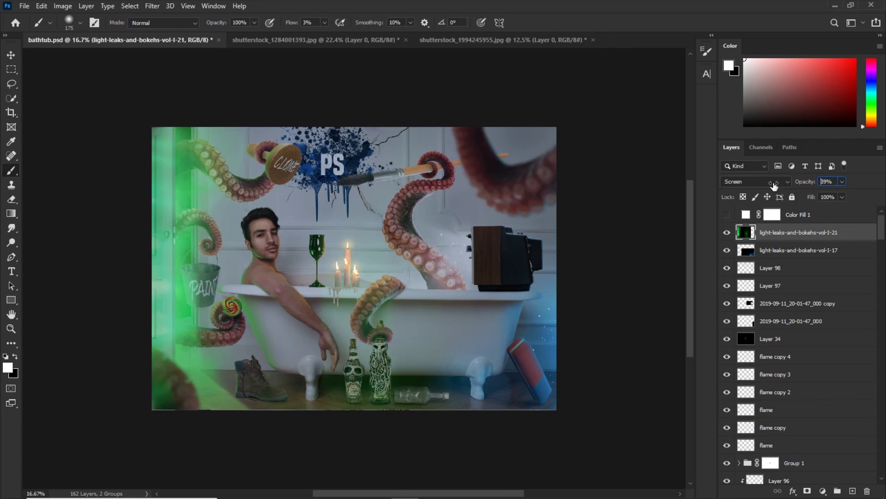
key(x)
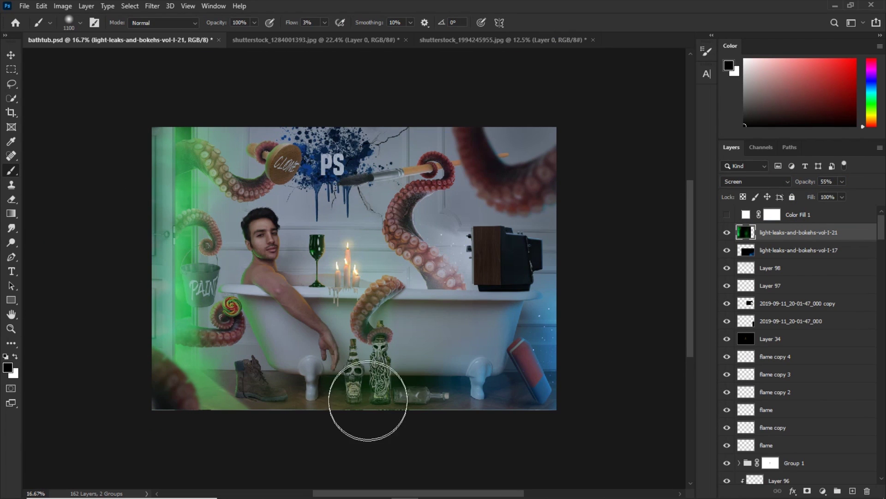
key(ctrl+plus)
drag(807, 182, 794, 181)
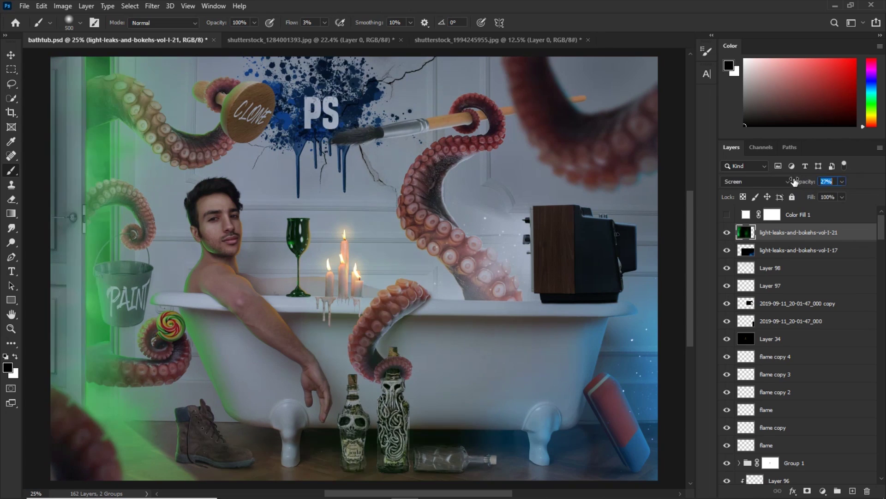
Try the light-leaks-and-bokehs-vol-I-04 image in Screen mode over the upper-left part of the scene at 35% opacity
key(ctrl+minus)
key(Return)
click(756, 181)
click(740, 267)
key(ctrl+t)
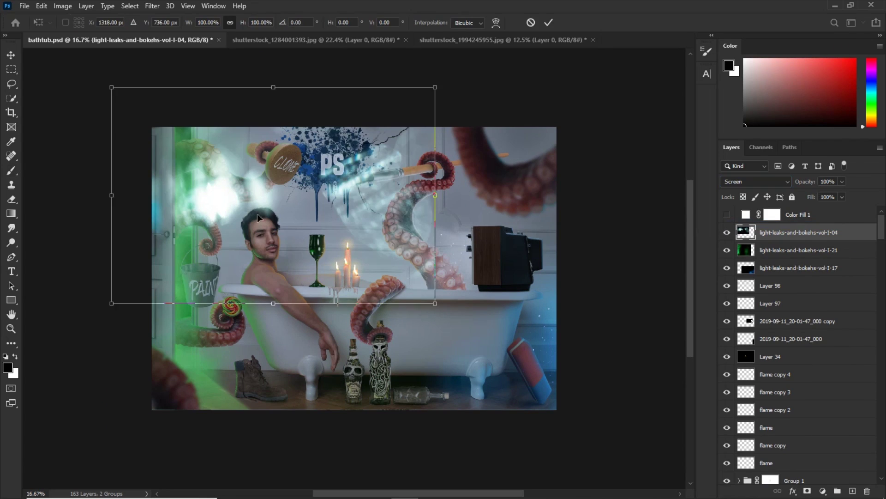
drag(277, 199, 250, 163)
key(Return)
drag(803, 181, 771, 185)
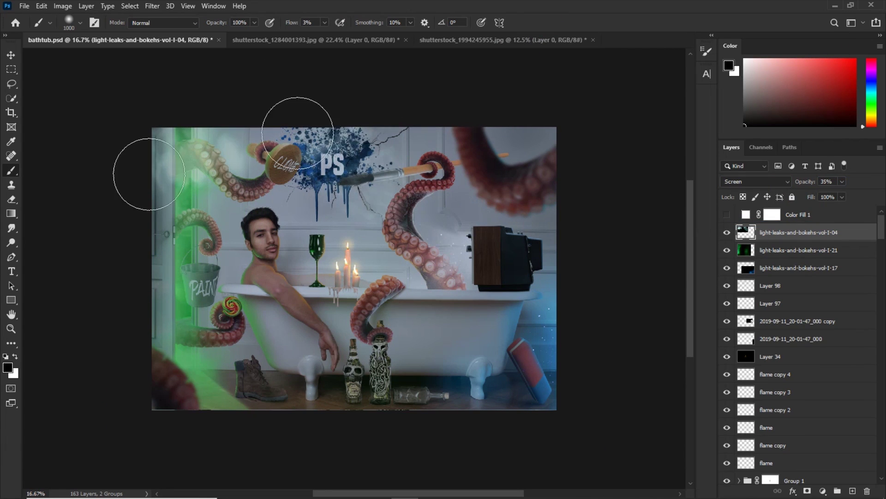
key(ctrl+plus)
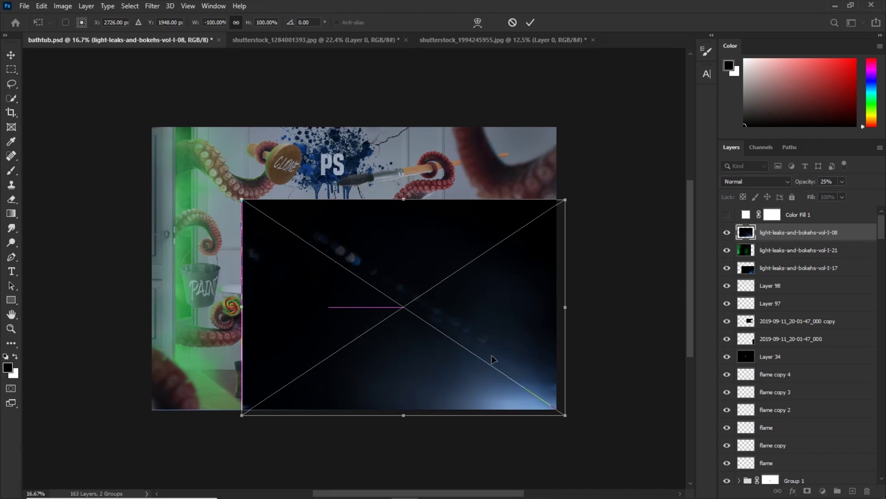
Place the light-leaks-and-bokehs-vol-I-08 image, flipped horizontally, over the lower-right part of the scene
key(Return)
key(ctrl+plus)
Paint a soft orange glow around the candles on new Layer 99 in Color Dodge and Layer 100 in Screen mode
key(ctrl+shift+alt+n)
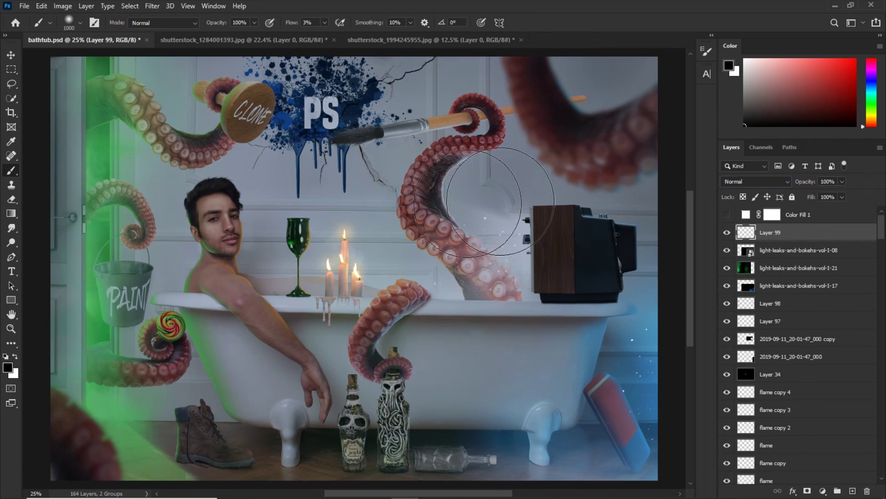
click(728, 65)
click(683, 125)
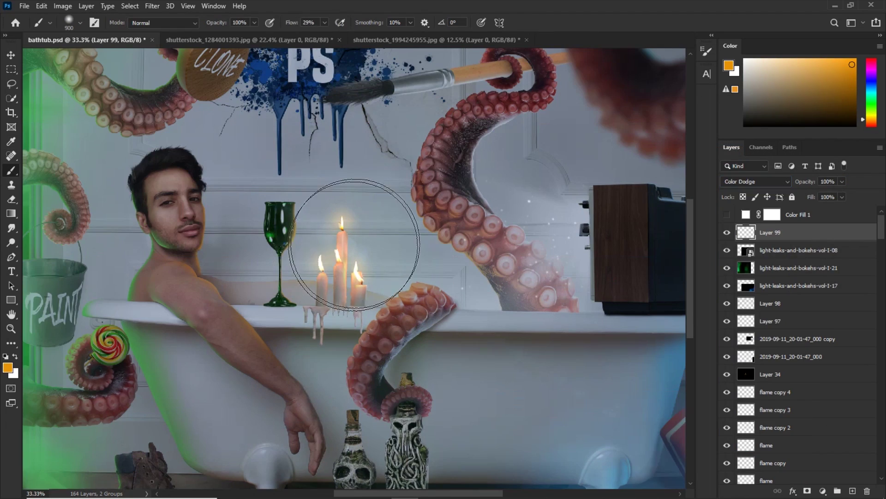
click(756, 181)
click(739, 299)
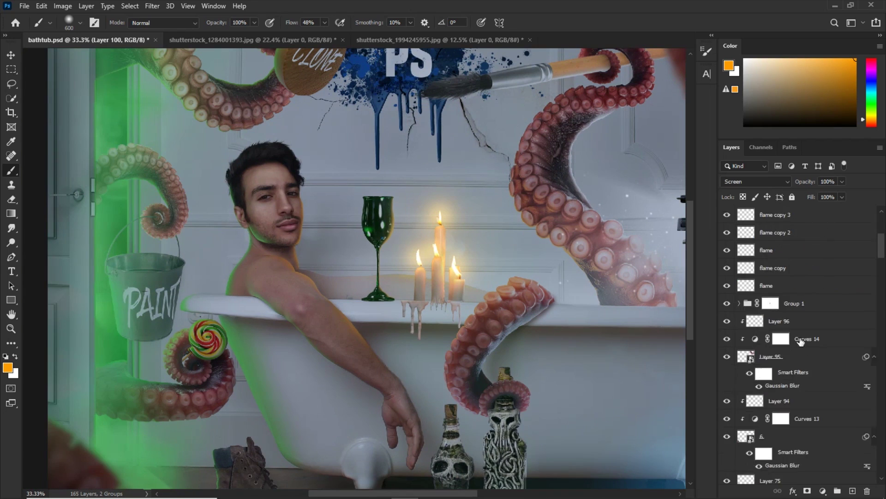
Raise Layer 33's saturation to +58 and lightness to +11 with Hue/Saturation
drag(883, 286, 882, 454)
click(784, 367)
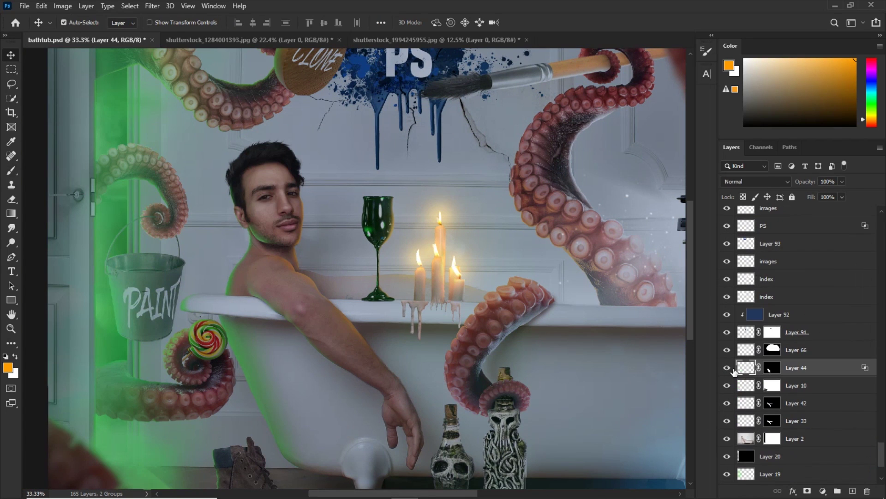
click(785, 421)
key(ctrl+u)
drag(567, 190, 589, 190)
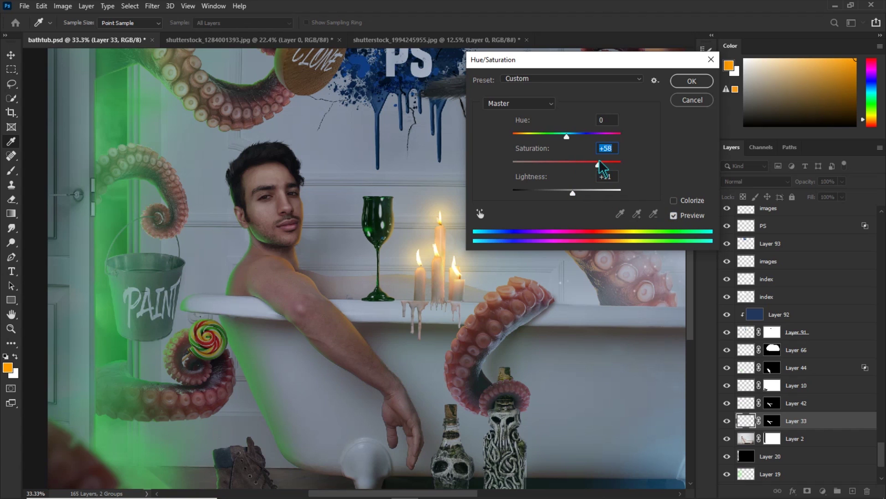
key(Return)
Adjust the clipped Layer 32 and Layer 41 with Hue/Saturation
drag(882, 454, 881, 262)
scroll(809, 353, down, 5)
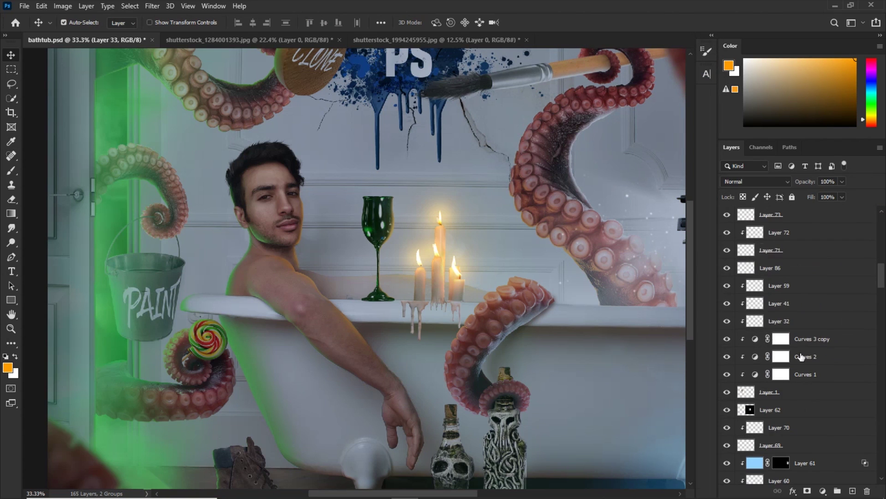
click(762, 322)
key(ctrl+u)
drag(567, 164, 574, 192)
key(Return)
click(756, 303)
key(ctrl+u)
key(Return)
Add Layer 101 above Layer 100, fill it with black and set its blend mode to Color Dodge
drag(881, 275, 882, 226)
click(803, 232)
click(853, 490)
key(shift+F5)
key(Return)
click(755, 182)
click(738, 281)
Paint soft orange glows over the four candle flames on Layer 101 and reduce the layer's fill to 18%
click(12, 173)
click(440, 219)
click(419, 258)
click(436, 253)
click(456, 266)
drag(812, 198, 773, 198)
Add a Color Lookup adjustment layer above Layer 101
key(ctrl+minus)
key(ctrl+minus)
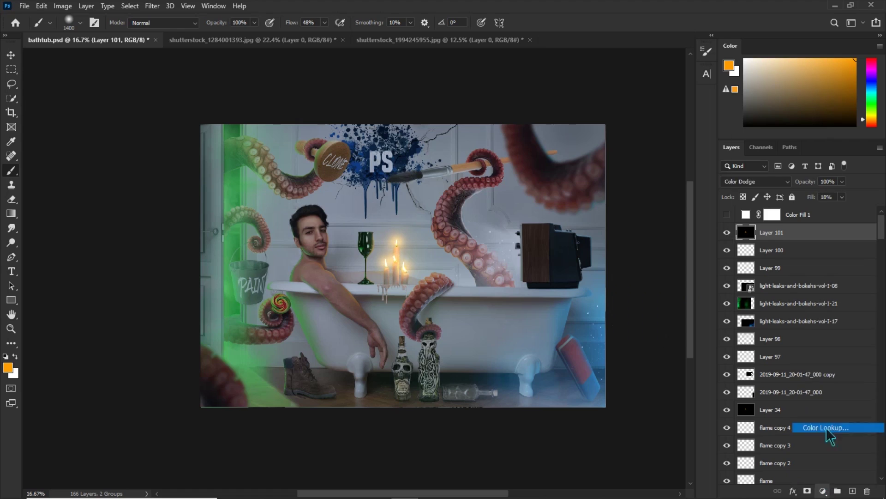
click(827, 428)
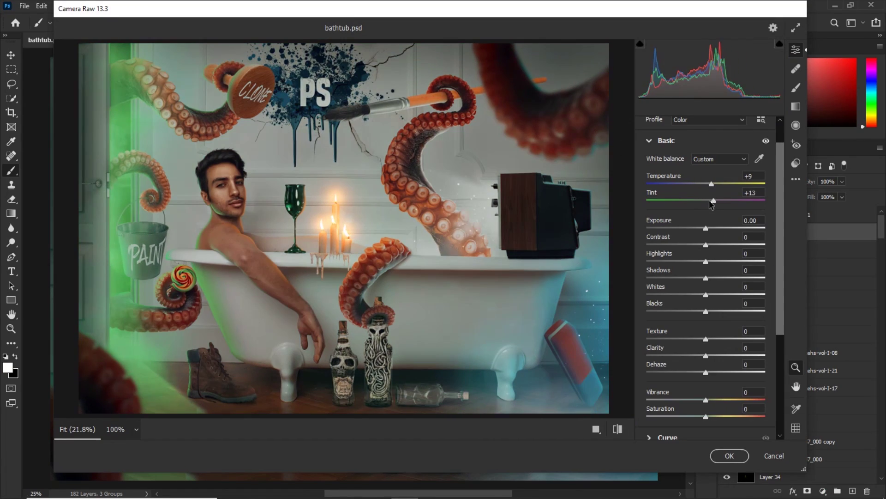
In Camera Raw, set Tint +7, Exposure -0.15, Contrast +14, Highlights -2, Shadows +34 and Whites +19
drag(713, 200, 710, 200)
drag(706, 228, 714, 245)
drag(706, 261, 734, 277)
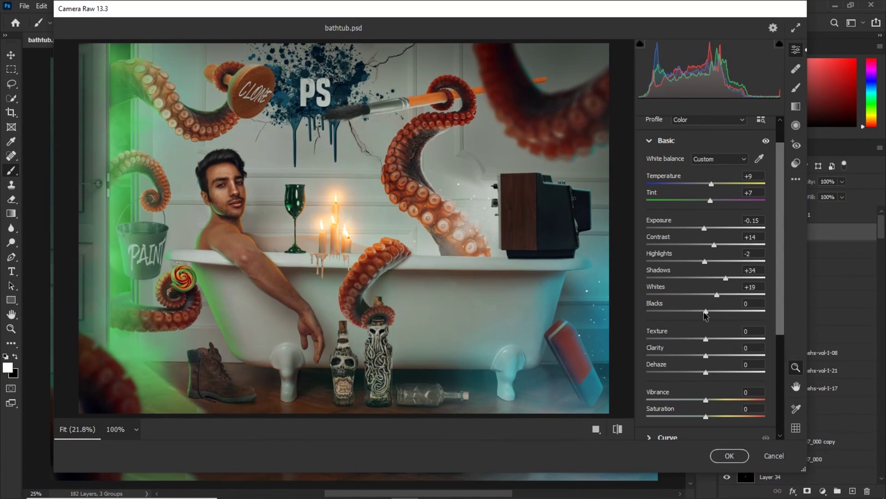
Set Blacks to -7, Texture and Clarity to +7, then slightly raise Vibrance and lower Saturation
drag(778, 341, 711, 355)
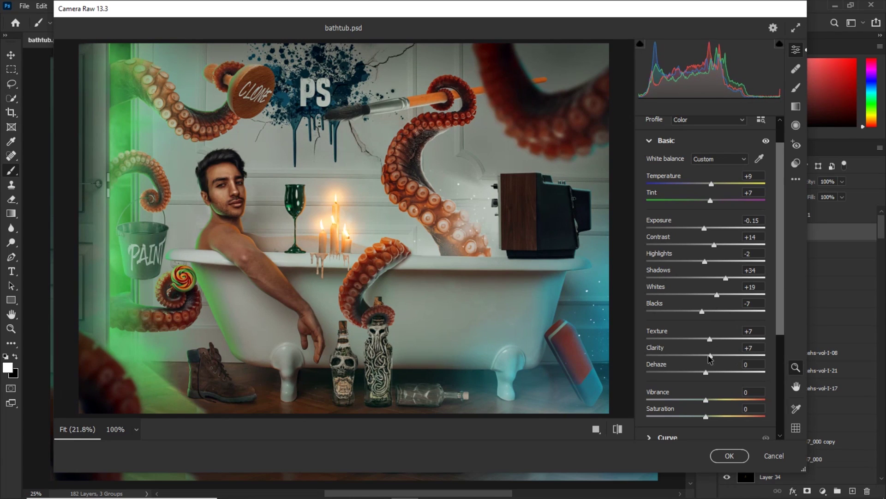
drag(706, 399, 713, 400)
drag(706, 417, 702, 416)
Reshape the tone curve with small point shifts and set the Detail sharpening to 46
click(666, 140)
click(669, 193)
click(676, 317)
drag(645, 348, 646, 343)
click(704, 288)
drag(735, 257, 735, 255)
click(668, 409)
drag(647, 242, 682, 242)
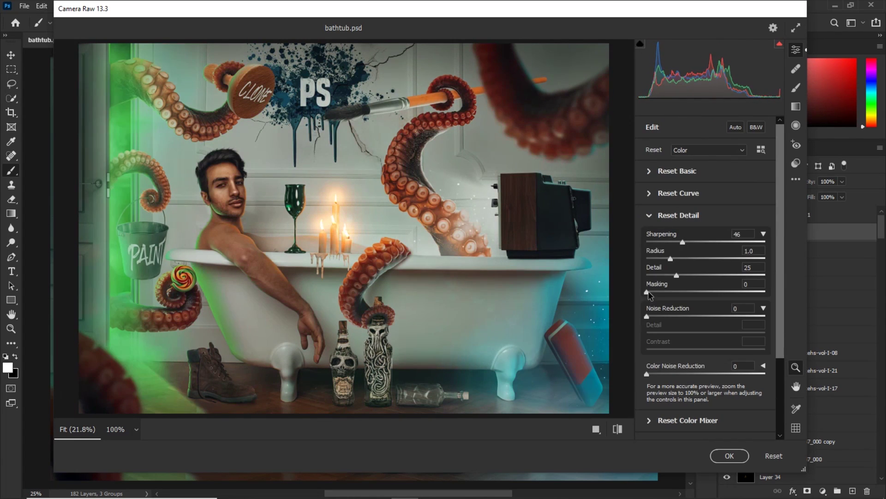
Adjust the Effects settings slightly, set the Blue Primary calibration saturation to +38 and apply the Camera Raw filter
scroll(691, 319, down, 3)
click(664, 409)
drag(706, 316, 709, 319)
click(656, 428)
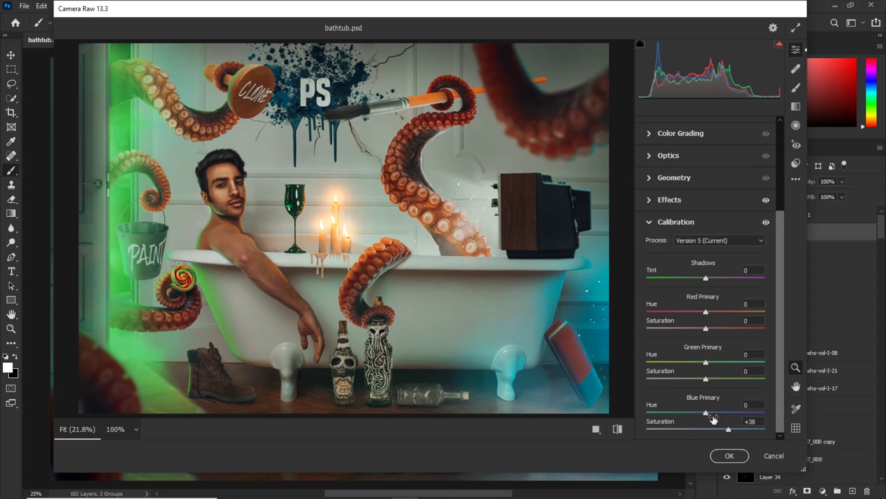
click(729, 455)
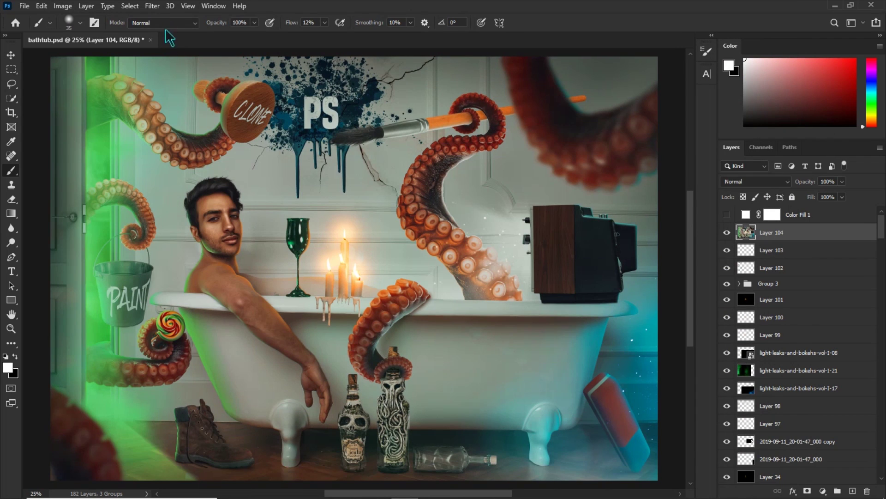